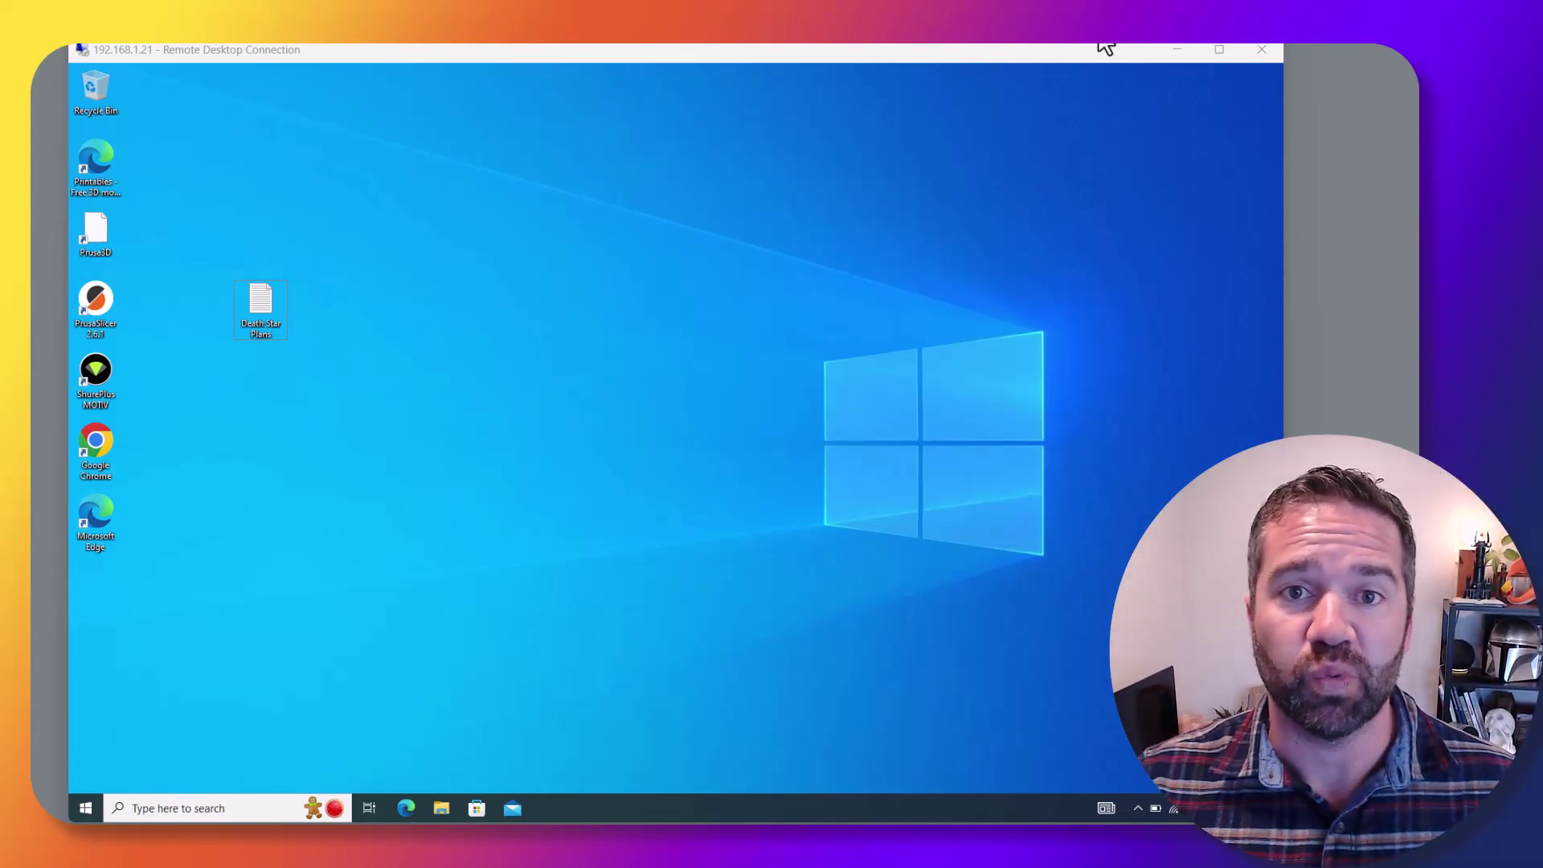
Browse to the NEW VOLUME (E:) drive in File Explorer, view the contents of the Sentinel File document, and close it.
{"action": "left_click", "coordinate": [442, 804]}
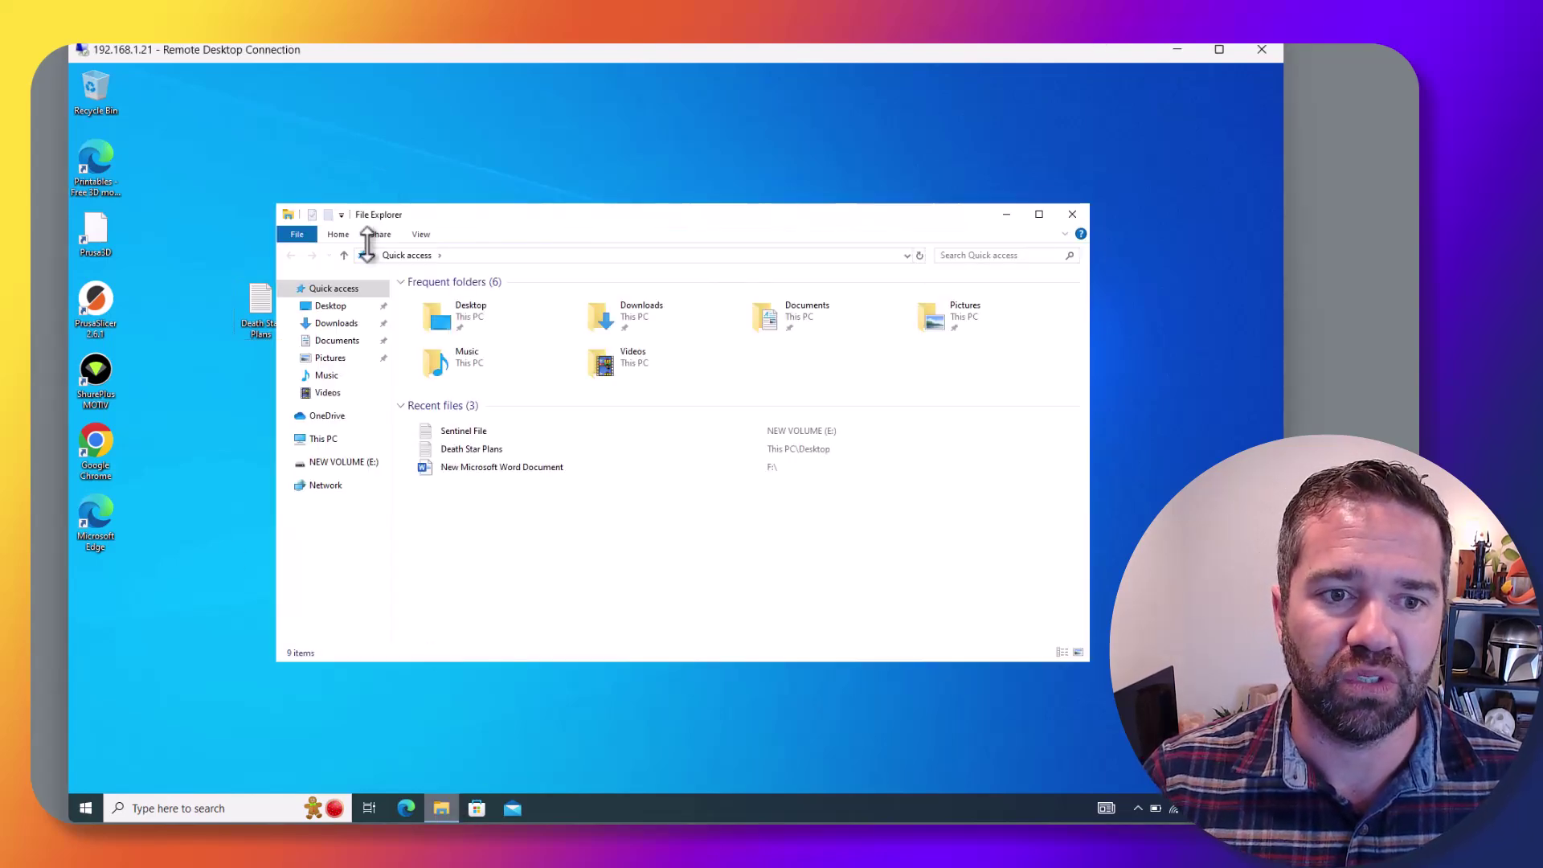
{"action": "left_click", "coordinate": [314, 463]}
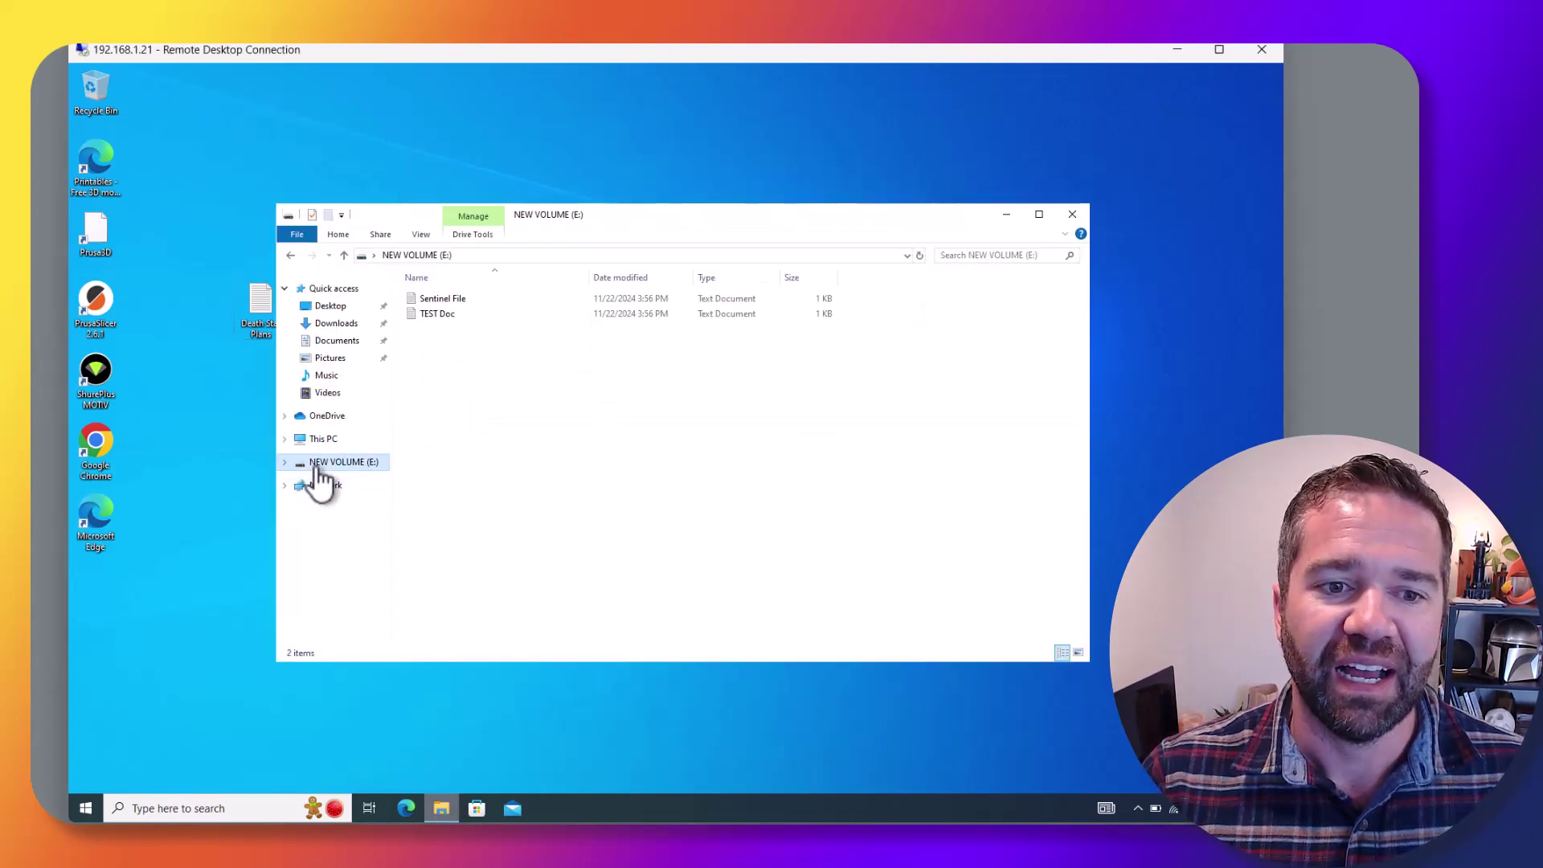
{"action": "double_click", "coordinate": [448, 299]}
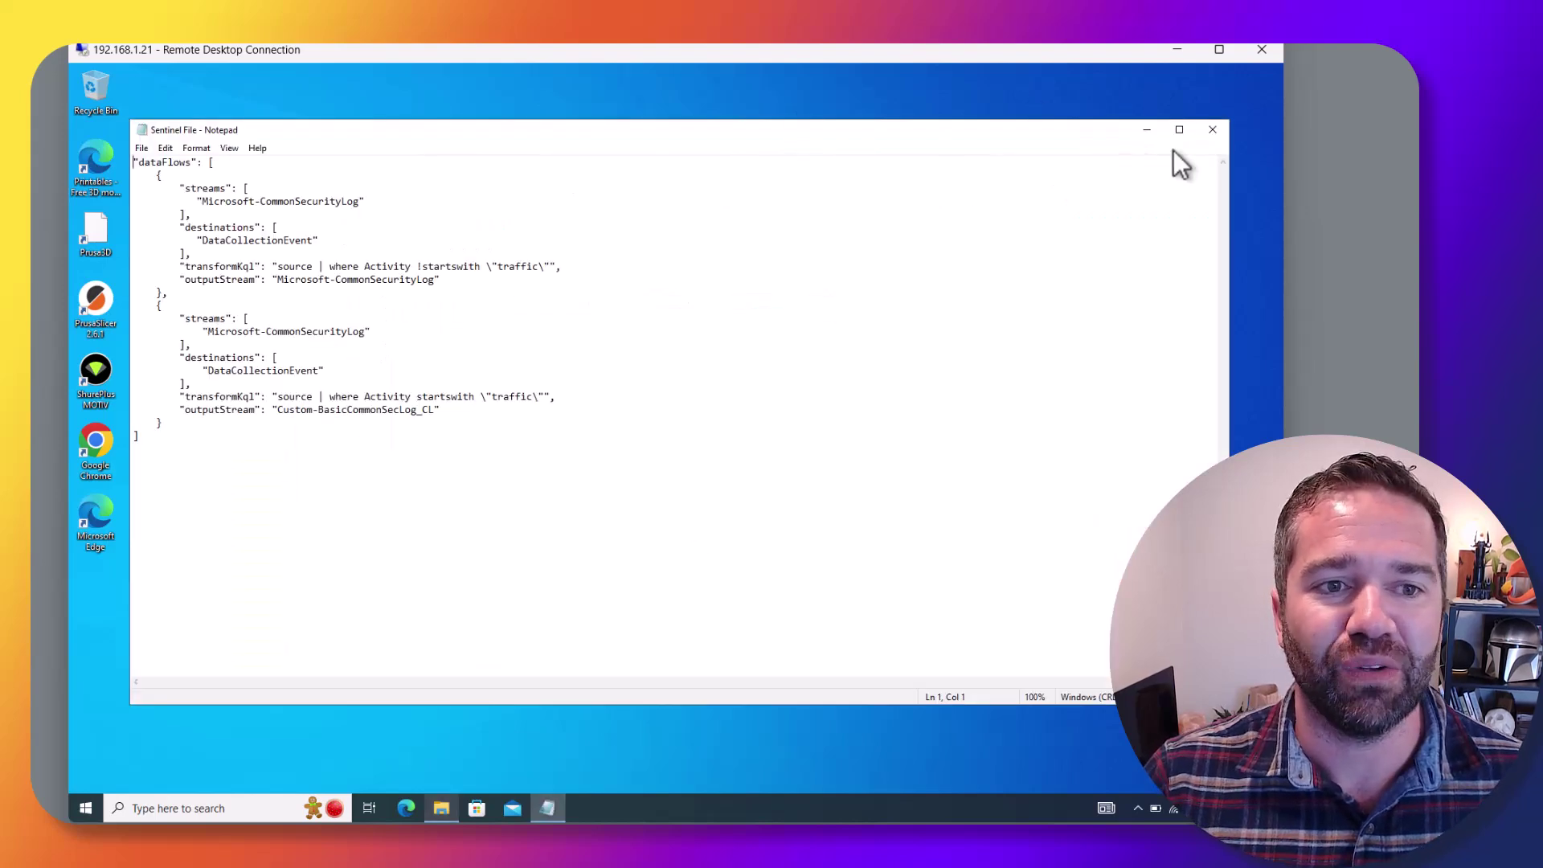
{"action": "left_click", "coordinate": [1212, 130]}
Try to copy the Death Star Plans file from the desktop to the NEW VOLUME (E:) drive.
{"action": "left_click_drag", "start_coordinate": [449, 215], "coordinate": [552, 206]}
{"action": "left_click", "coordinate": [269, 296]}
{"action": "left_click_drag", "start_coordinate": [272, 297], "coordinate": [730, 495]}
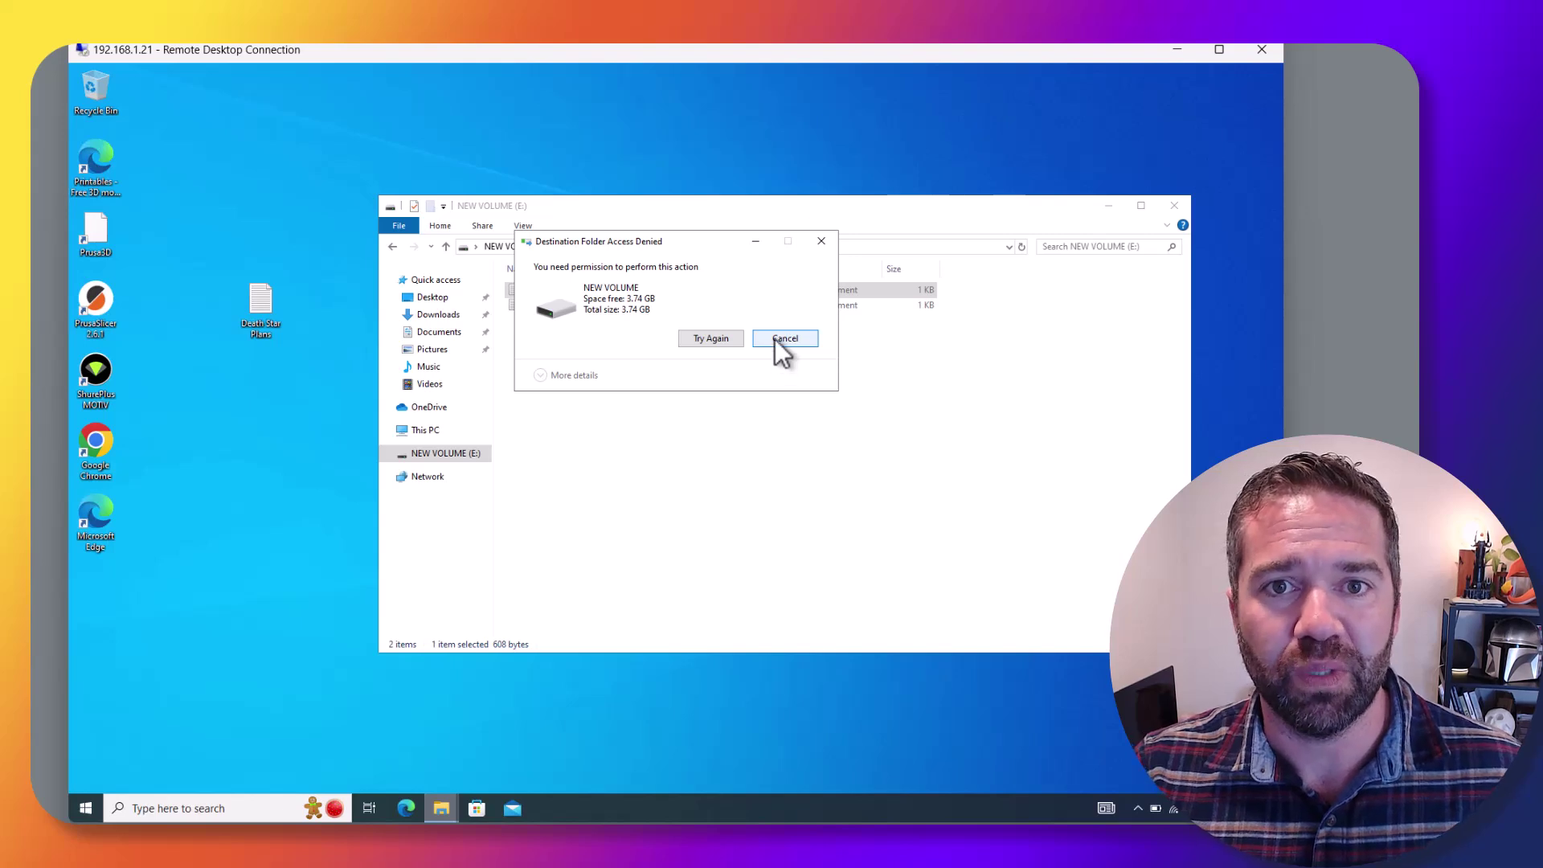
{"action": "left_click", "coordinate": [776, 339]}
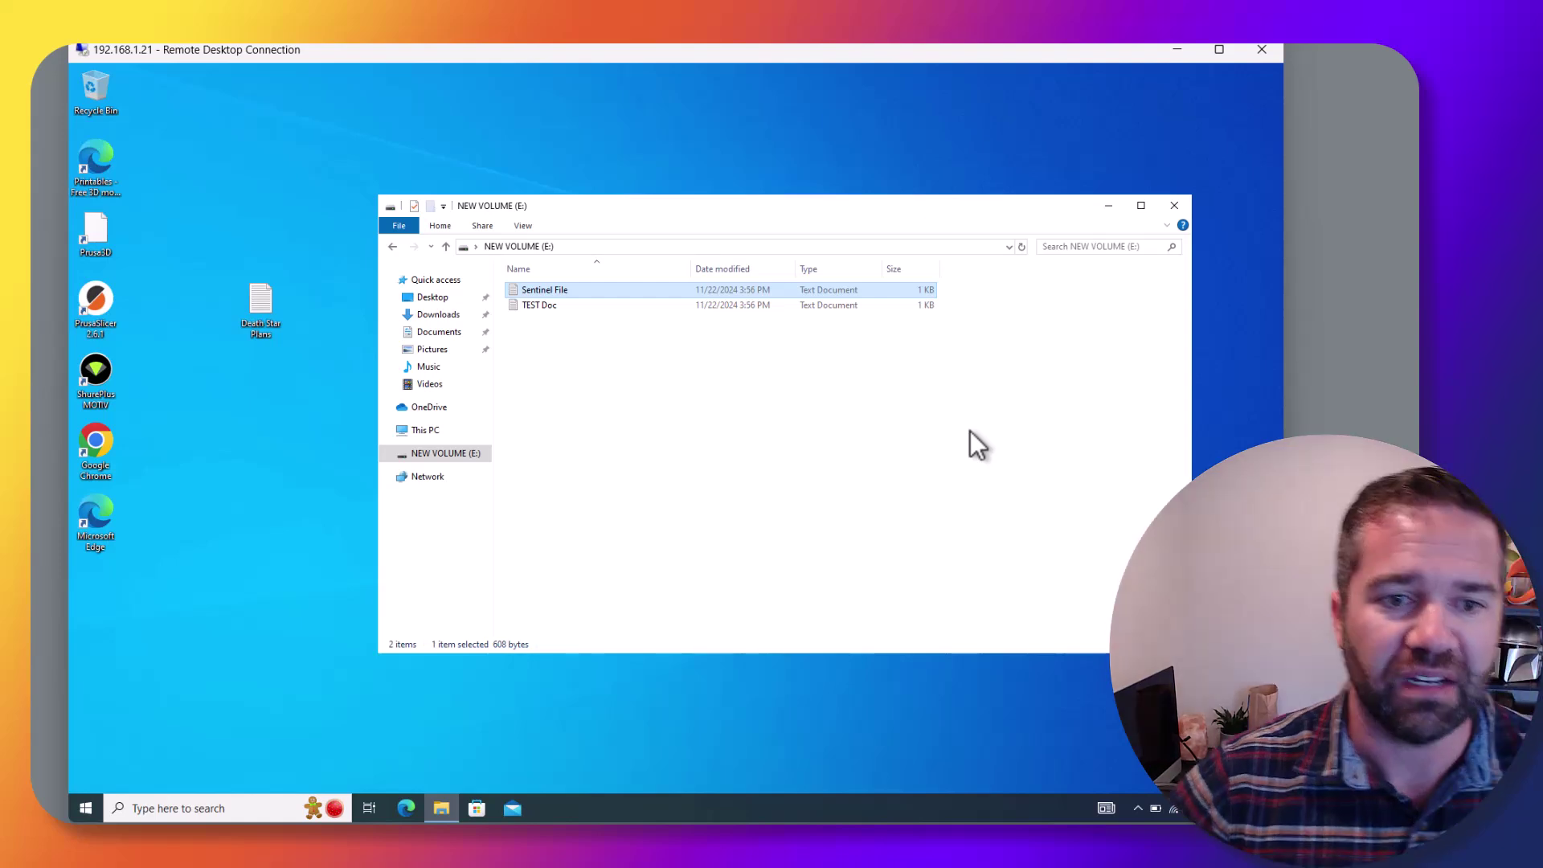
Copy the Death Star Plans file from the desktop to another location in File Explorer.
{"action": "left_click", "coordinate": [426, 477]}
{"action": "left_click_drag", "start_coordinate": [262, 315], "coordinate": [647, 480]}
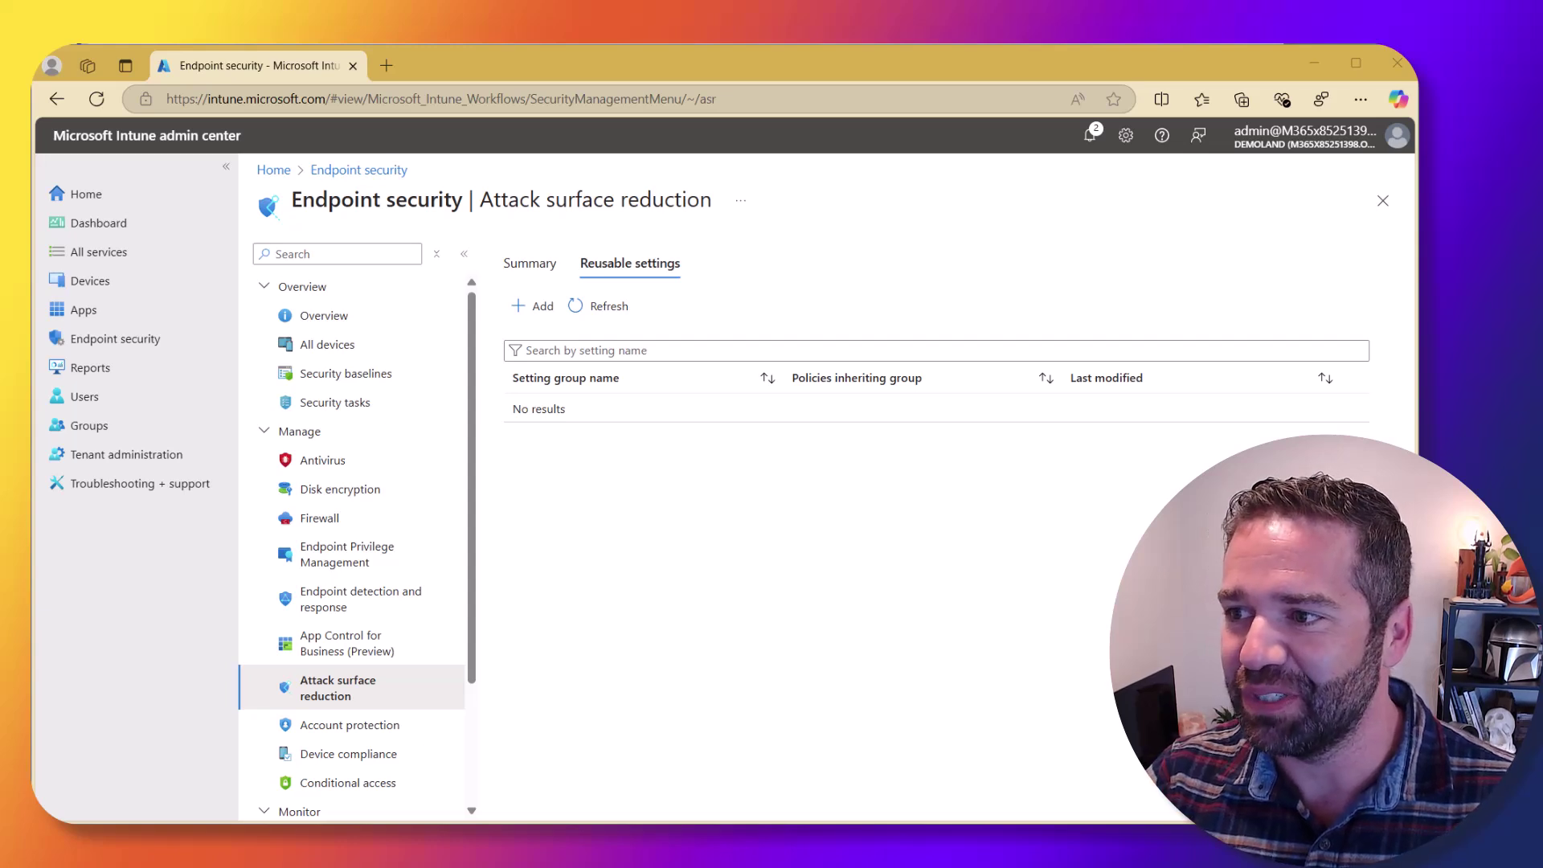
In the Intune admin center, start a reusable attack surface reduction setting group named Deny Removable Storage and proceed to its configuration settings.
{"action": "left_click", "coordinate": [537, 306]}
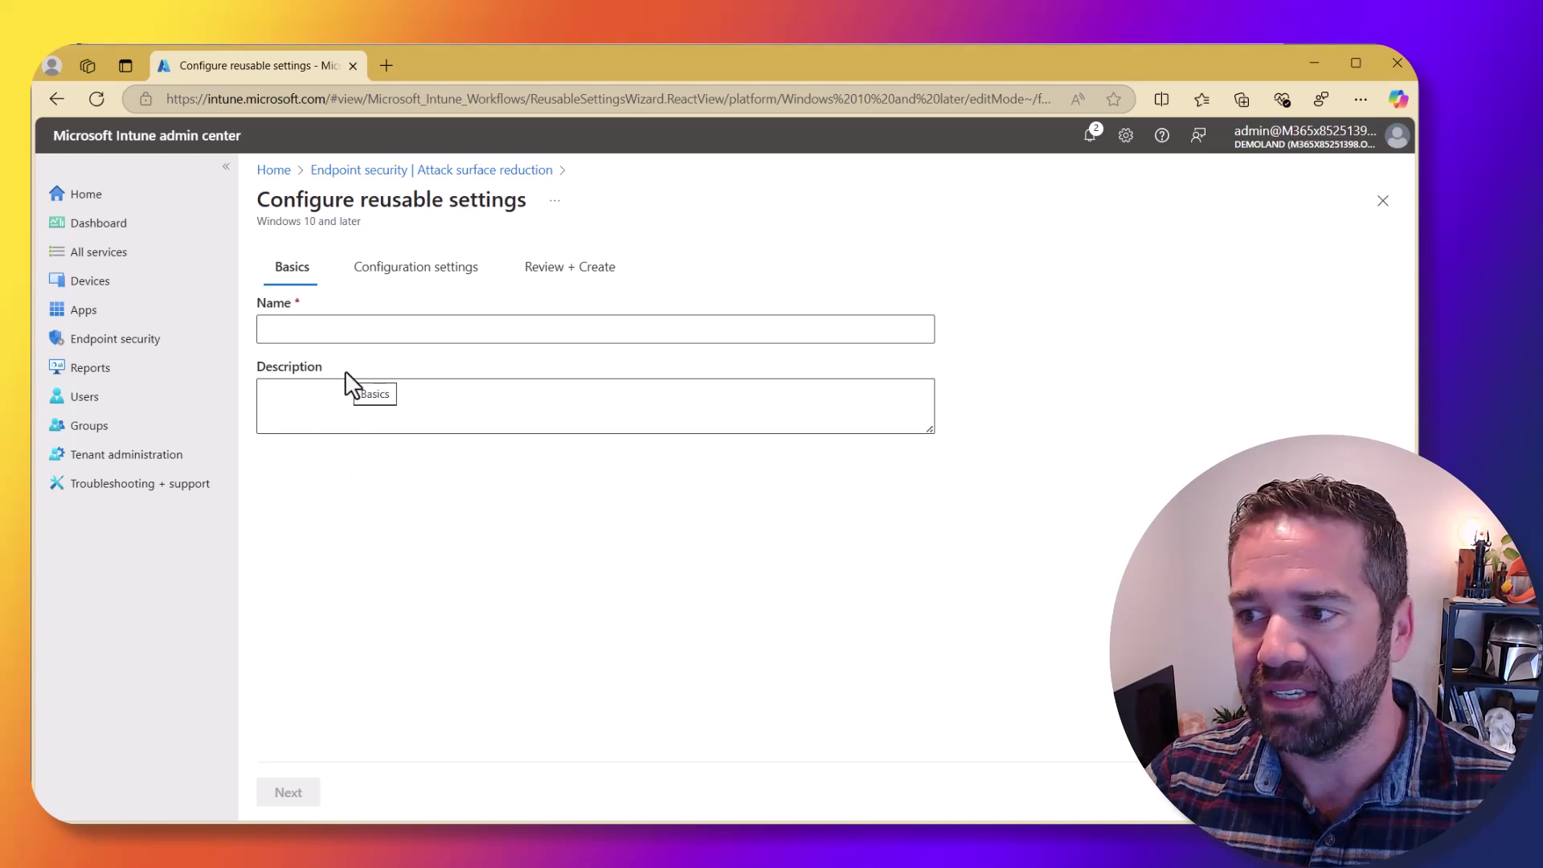
{"action": "left_click", "coordinate": [349, 328]}
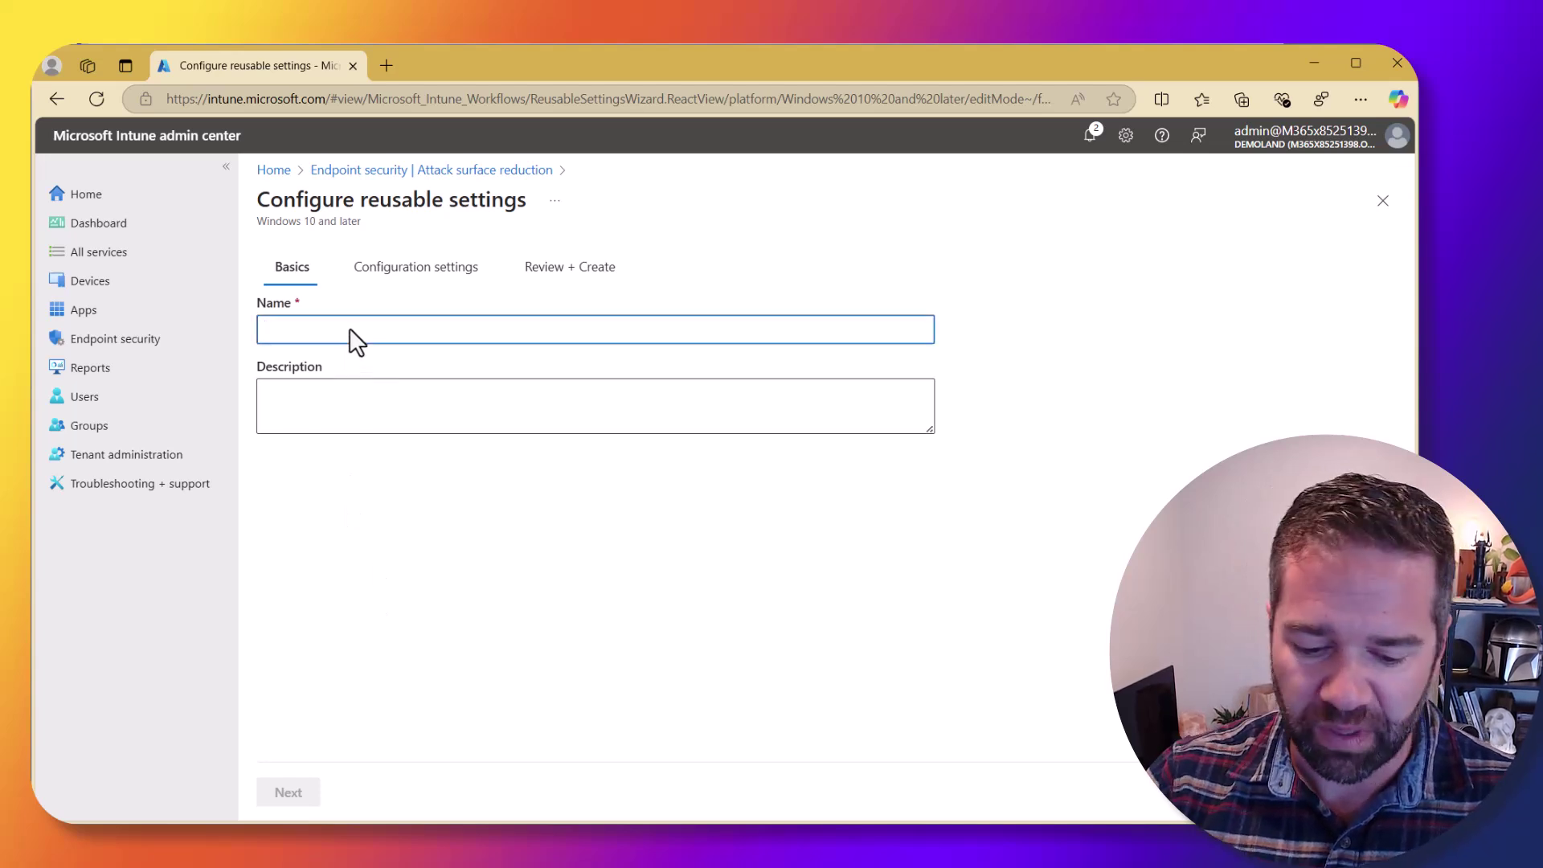
{"action": "type", "text": "Deny"}
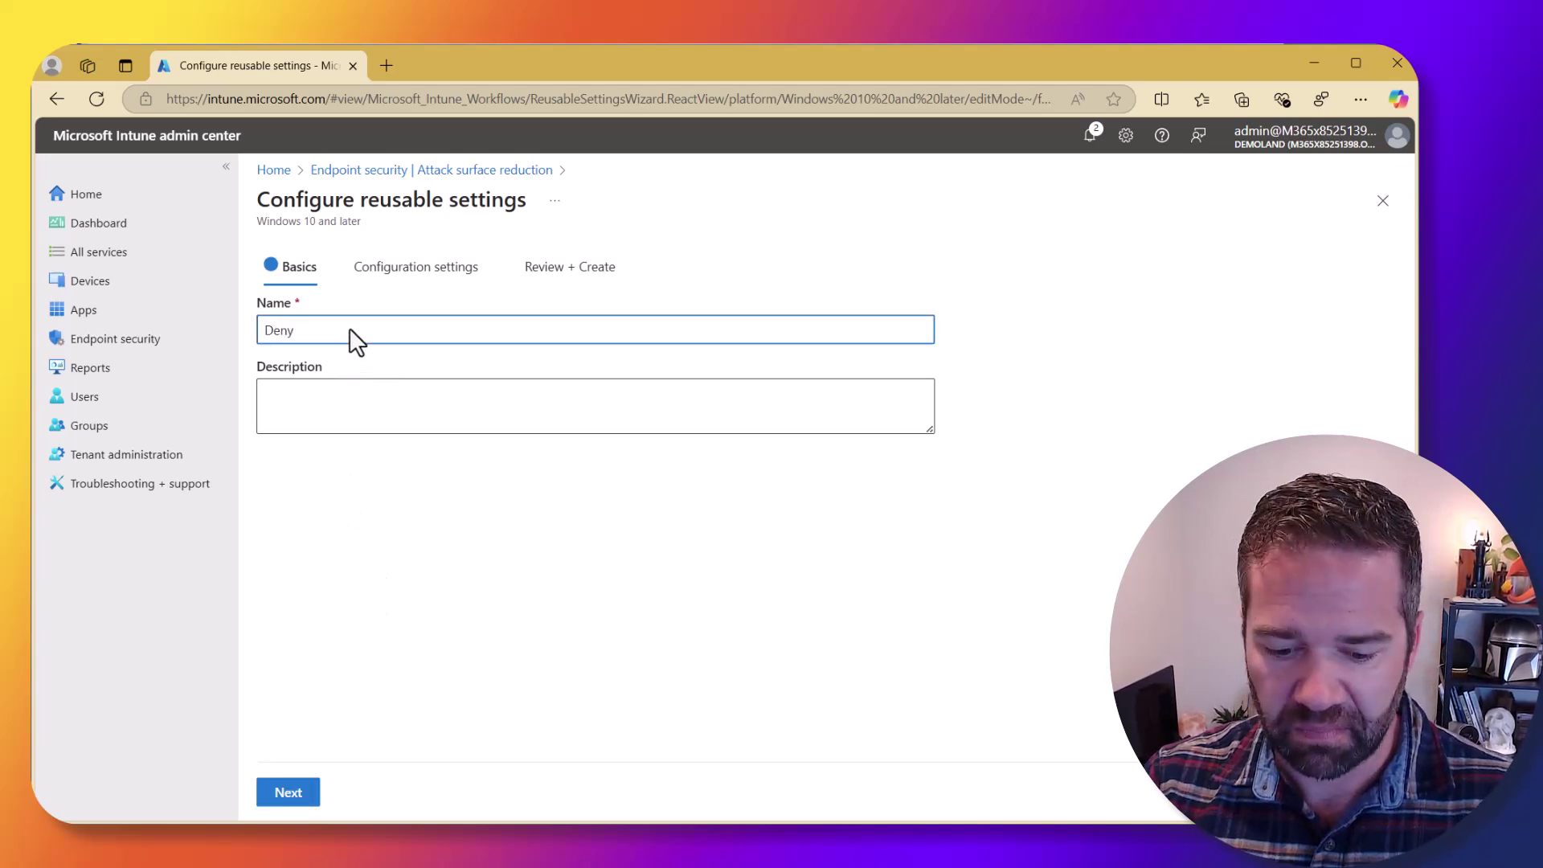
{"action": "type", "text": " Removable Storage"}
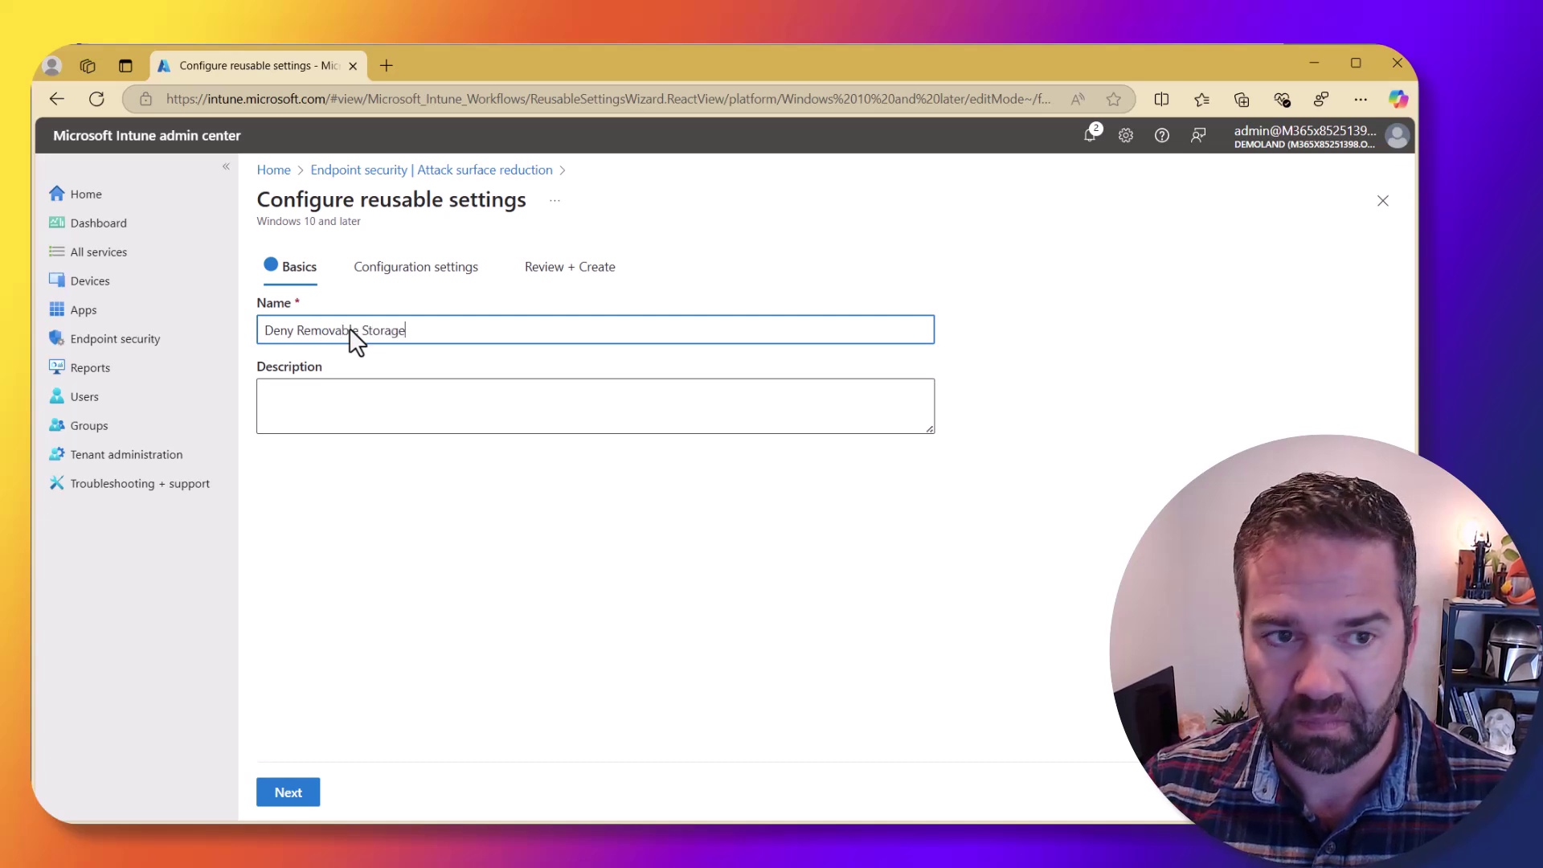
{"action": "left_click", "coordinate": [318, 782]}
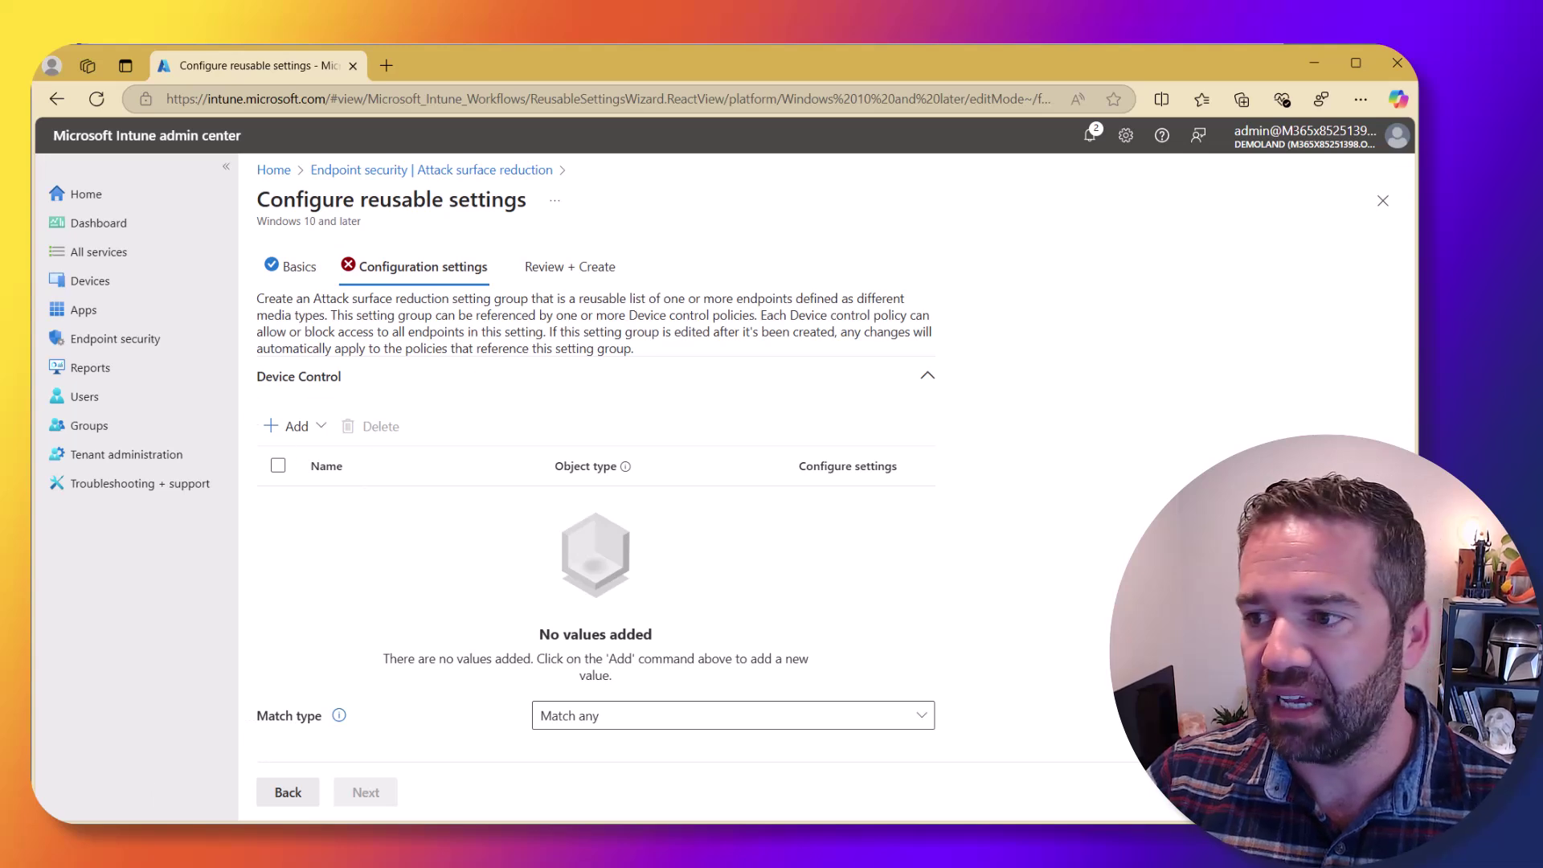
Add three Removable storage entries to the Device Control list.
{"action": "left_click", "coordinate": [294, 434]}
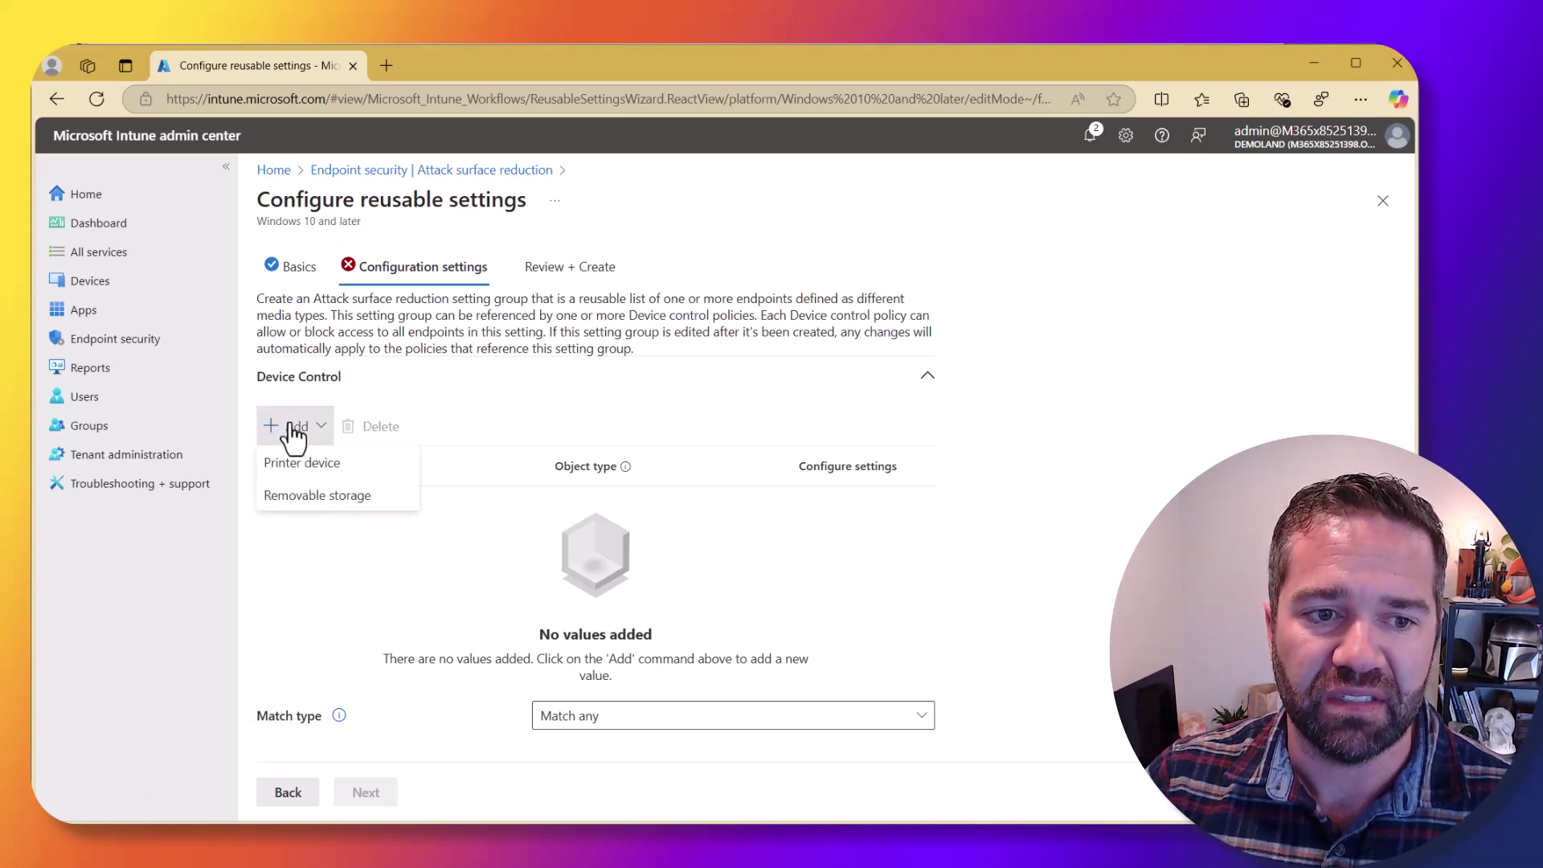
{"action": "left_click", "coordinate": [305, 496]}
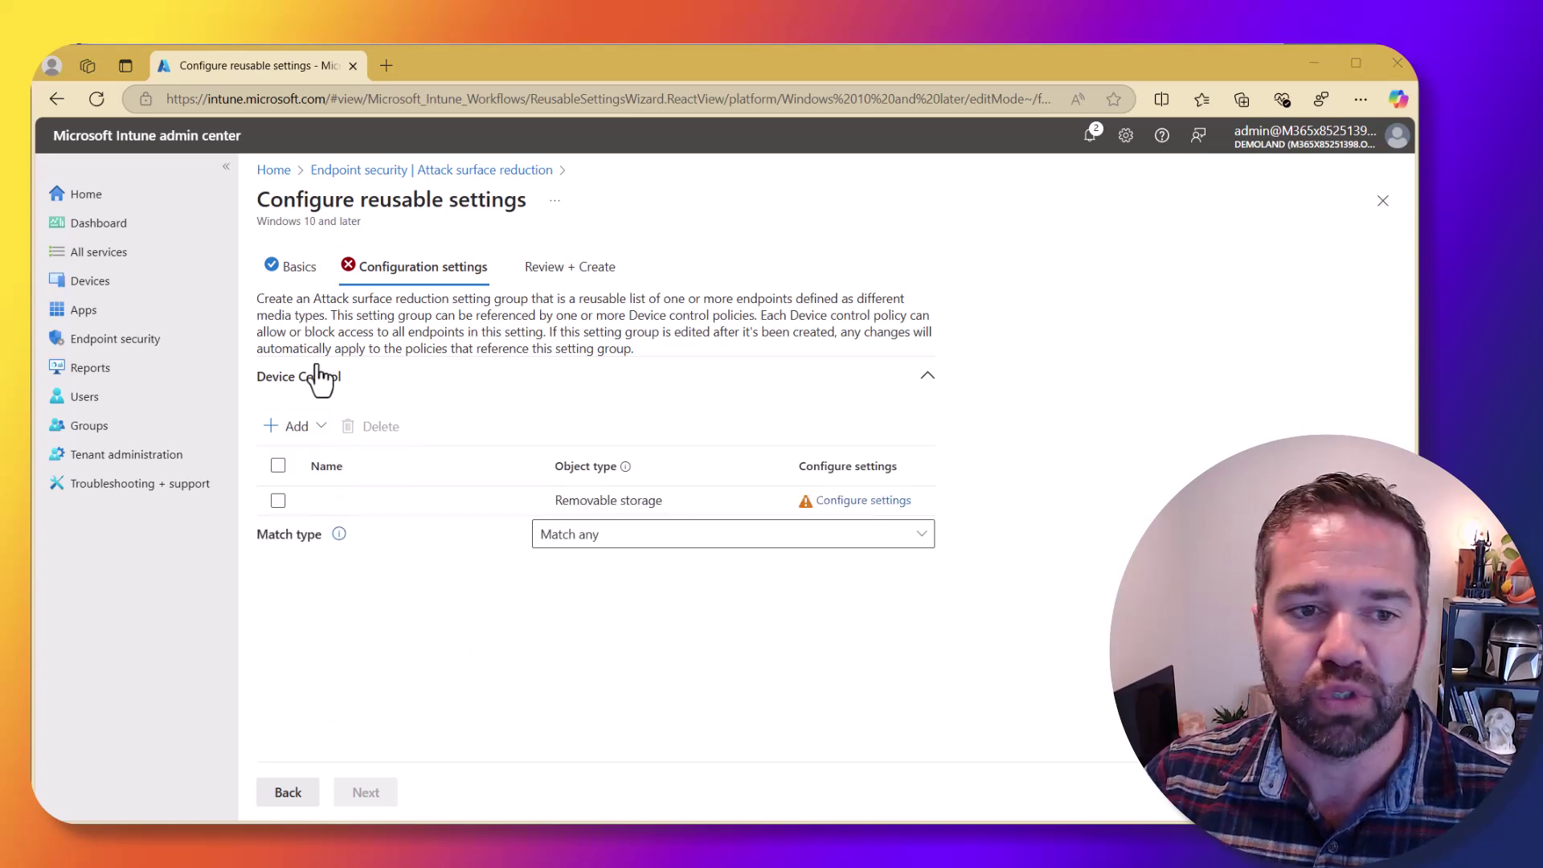
{"action": "left_click", "coordinate": [297, 426]}
{"action": "left_click", "coordinate": [331, 497]}
{"action": "left_click", "coordinate": [296, 426]}
{"action": "left_click", "coordinate": [336, 492]}
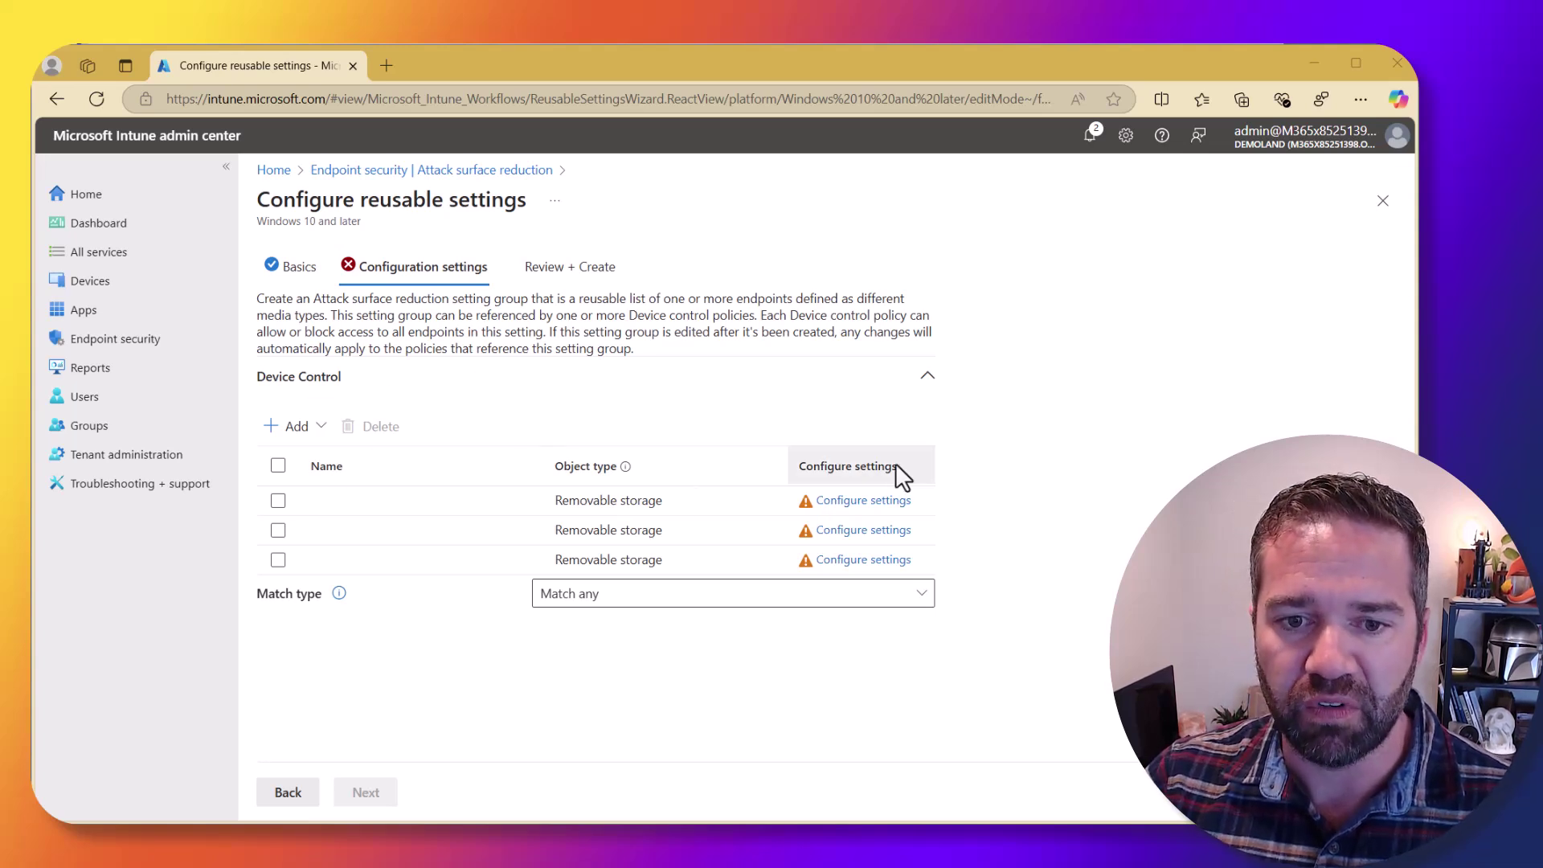
Open the first removable storage entry's settings and name the entry Any removable Media.
{"action": "left_click", "coordinate": [877, 504]}
{"action": "left_click", "coordinate": [878, 504]}
{"action": "scroll", "coordinate": [865, 696], "scroll_direction": "down", "scroll_amount": 5}
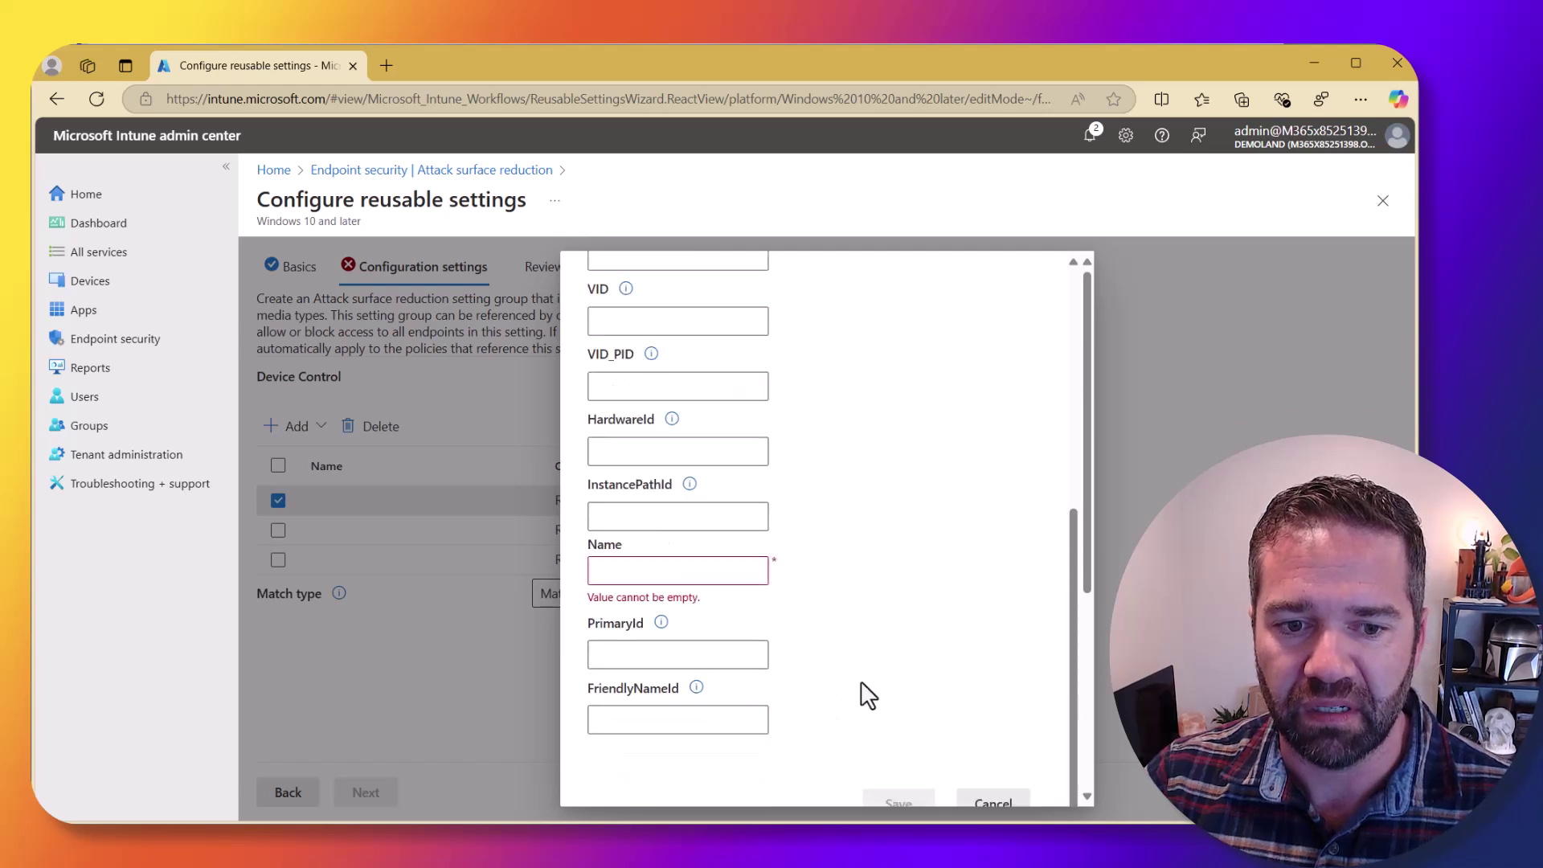
{"action": "left_click", "coordinate": [618, 572]}
{"action": "type", "text": "Any removable Media"}
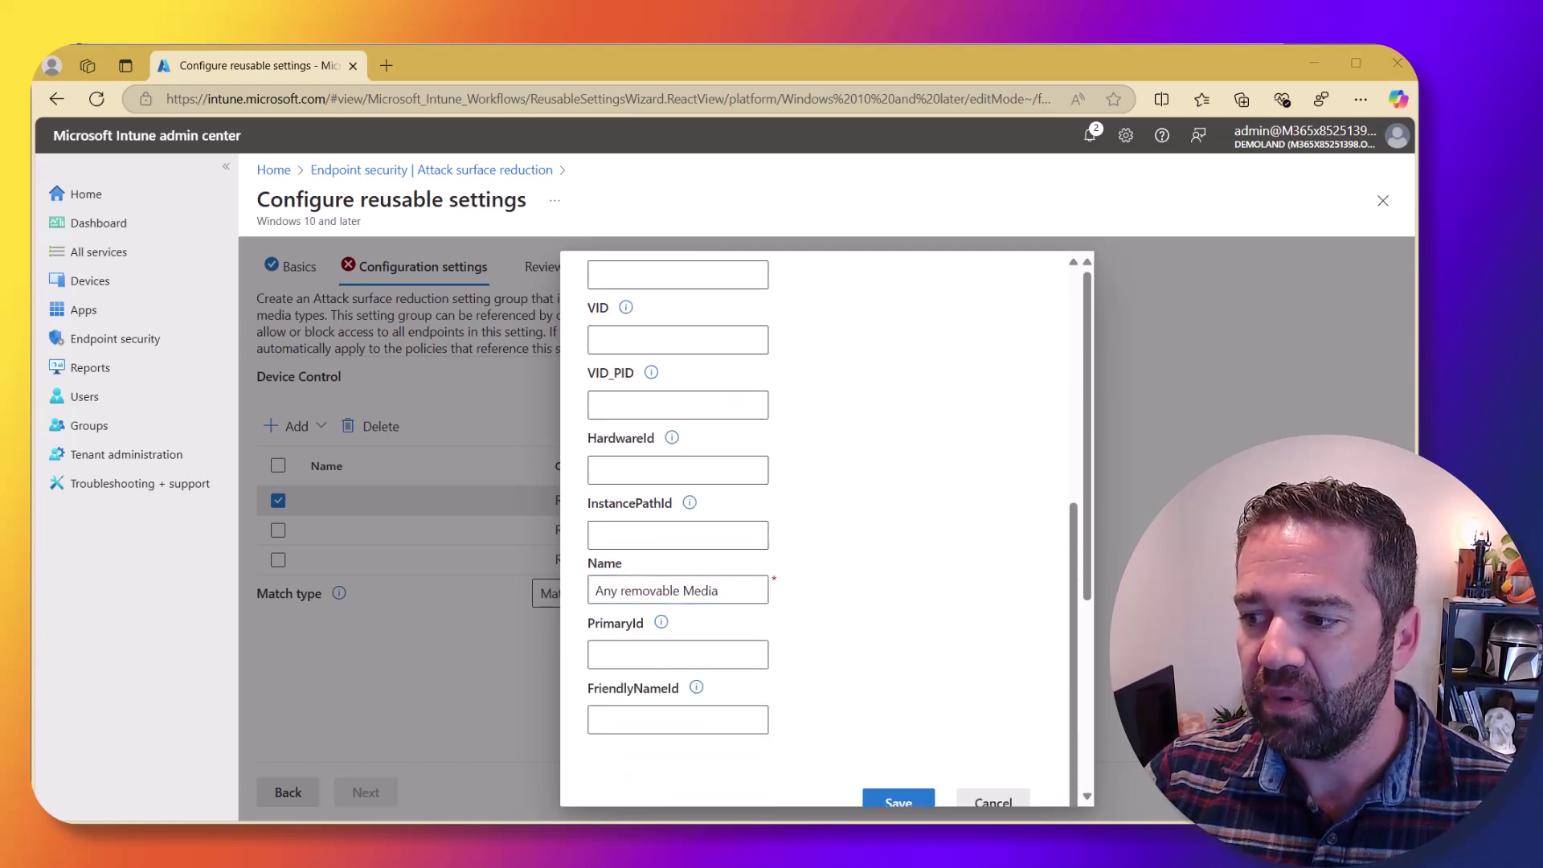
Set the first entry's PrimaryId to RemovableMediaDevices, keeping its name as Any removable Media.
{"action": "left_click", "coordinate": [625, 667]}
{"action": "key", "text": "ctrl+v"}
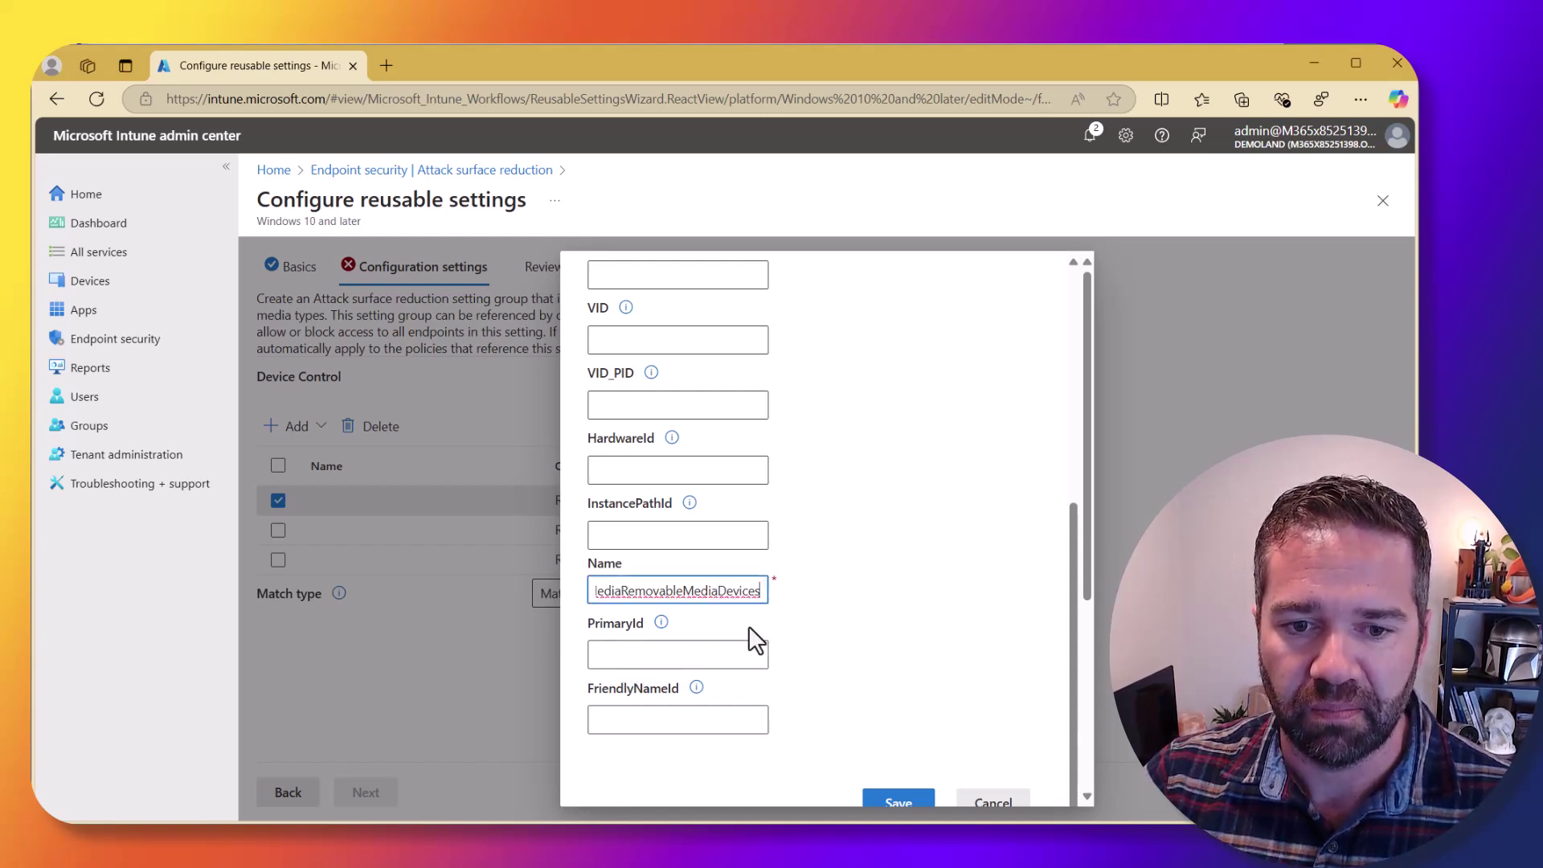
{"action": "left_click", "coordinate": [695, 666]}
{"action": "type", "text": "RemovableMediaDevices"}
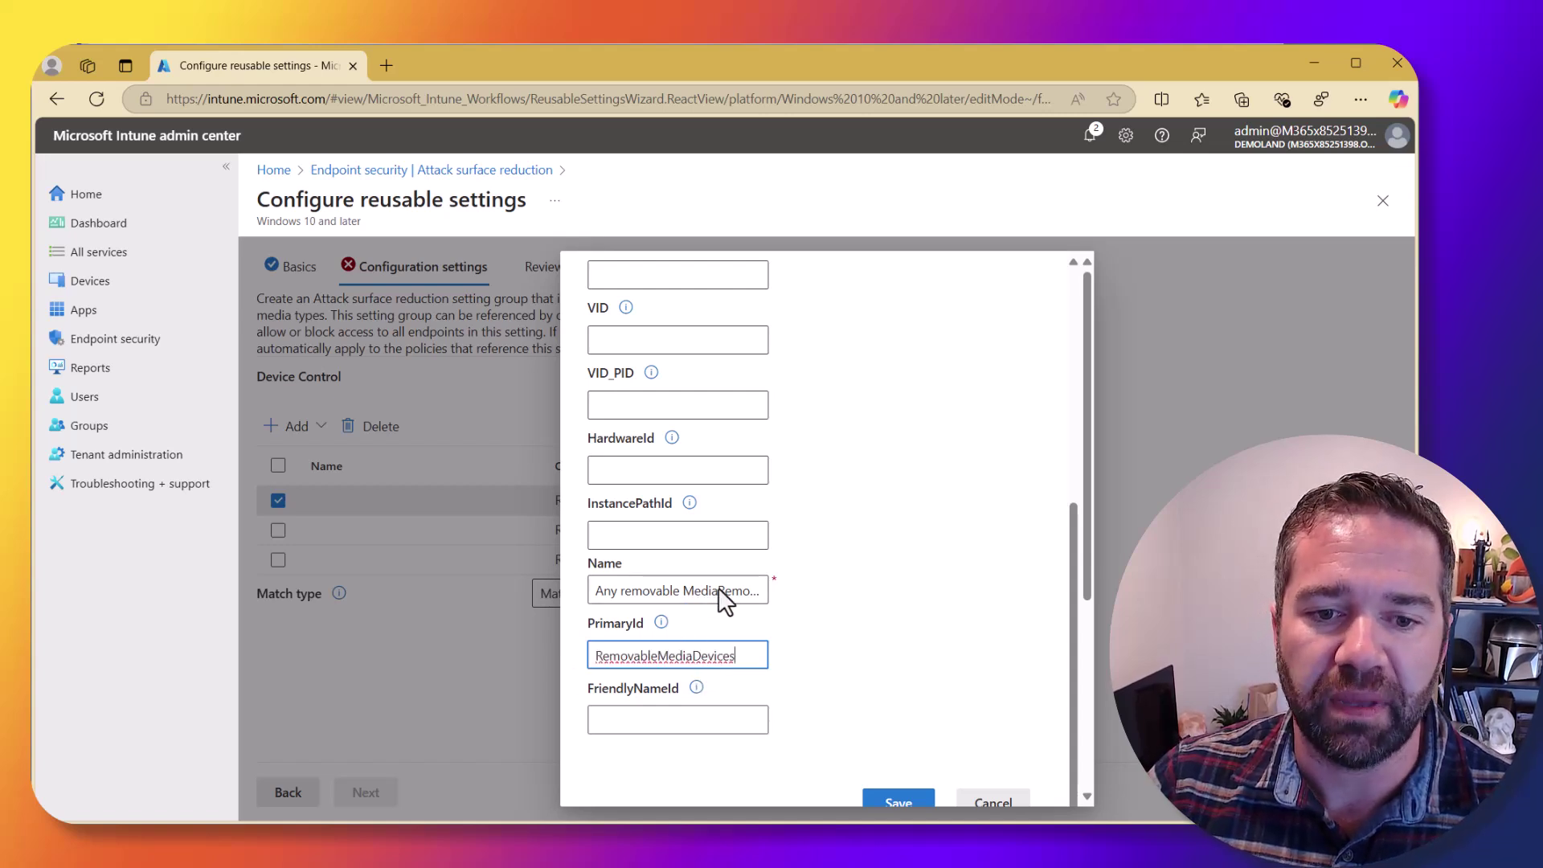
{"action": "left_click_drag", "start_coordinate": [716, 586], "coordinate": [975, 603]}
{"action": "key", "text": "BackSpace"}
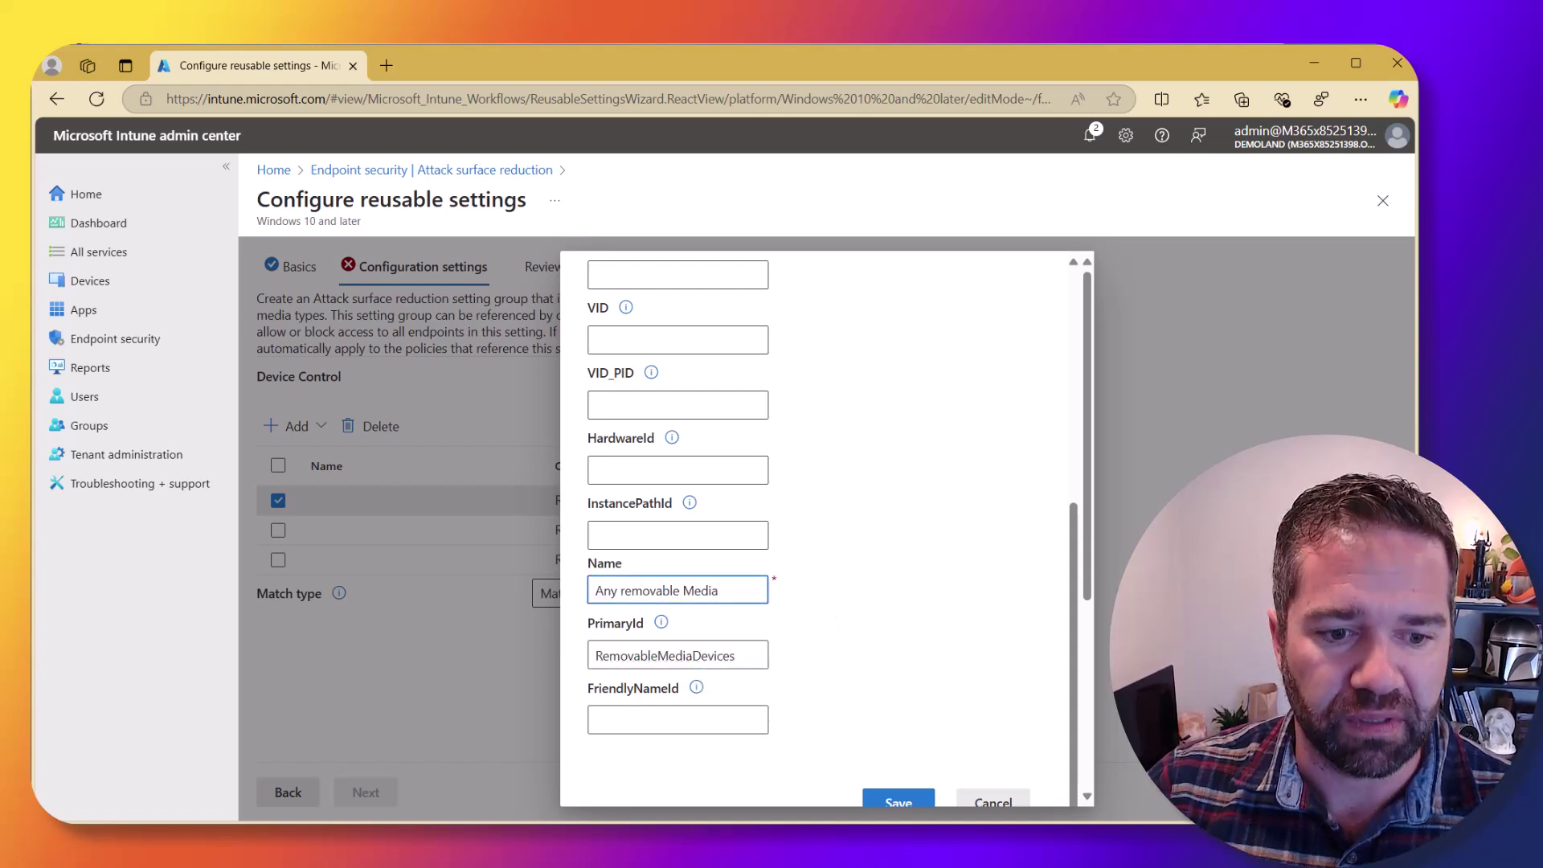
Check the denied device types on the Device Control slide in PowerPoint, and save the first removable storage entry in Intune.
{"action": "left_click", "coordinate": [418, 783]}
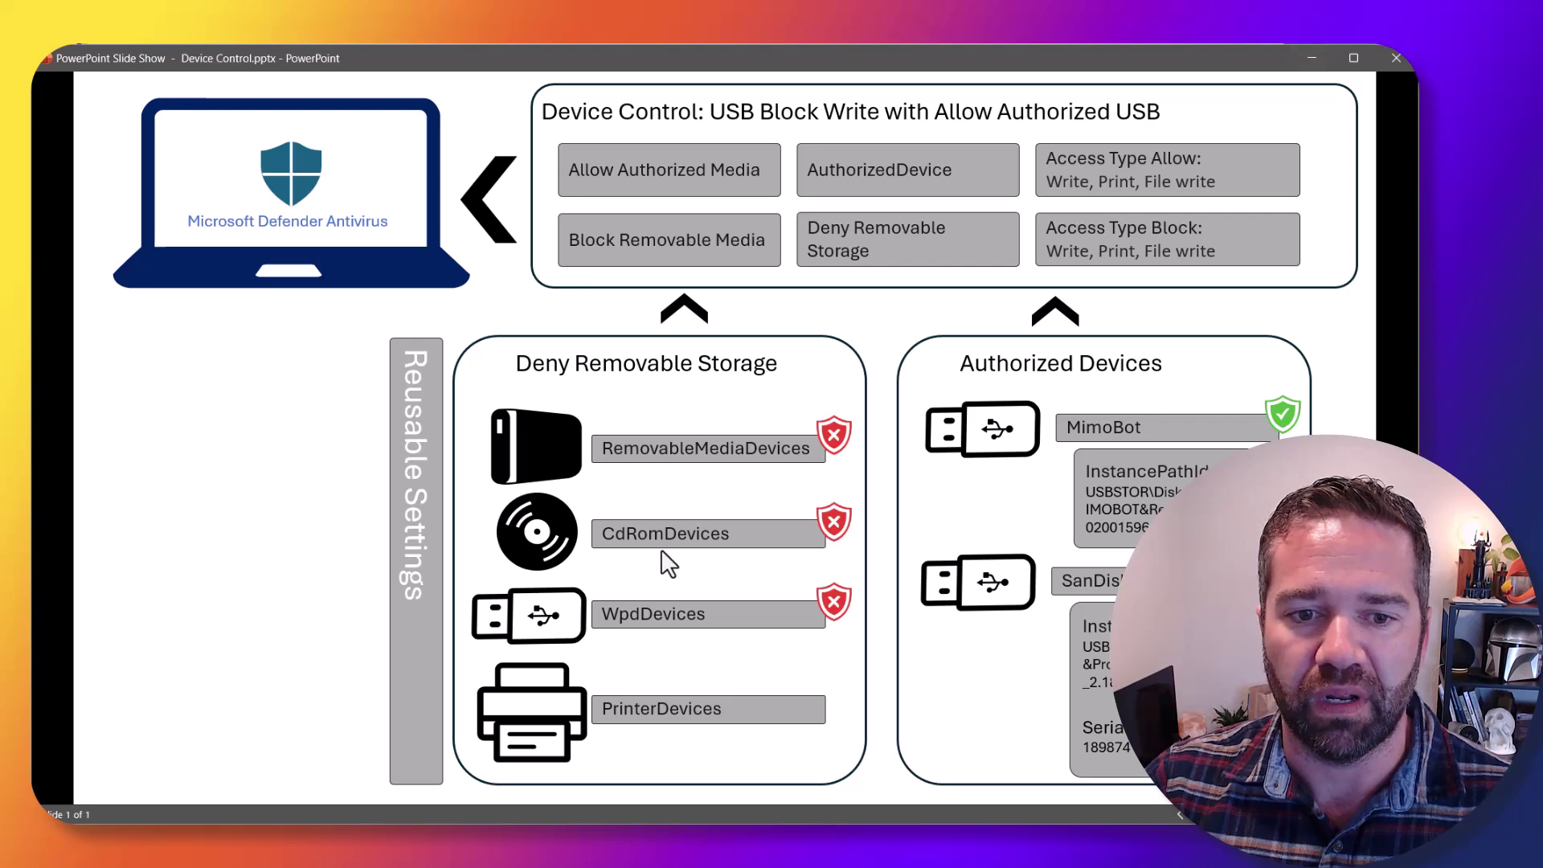
{"action": "left_click", "coordinate": [1310, 58]}
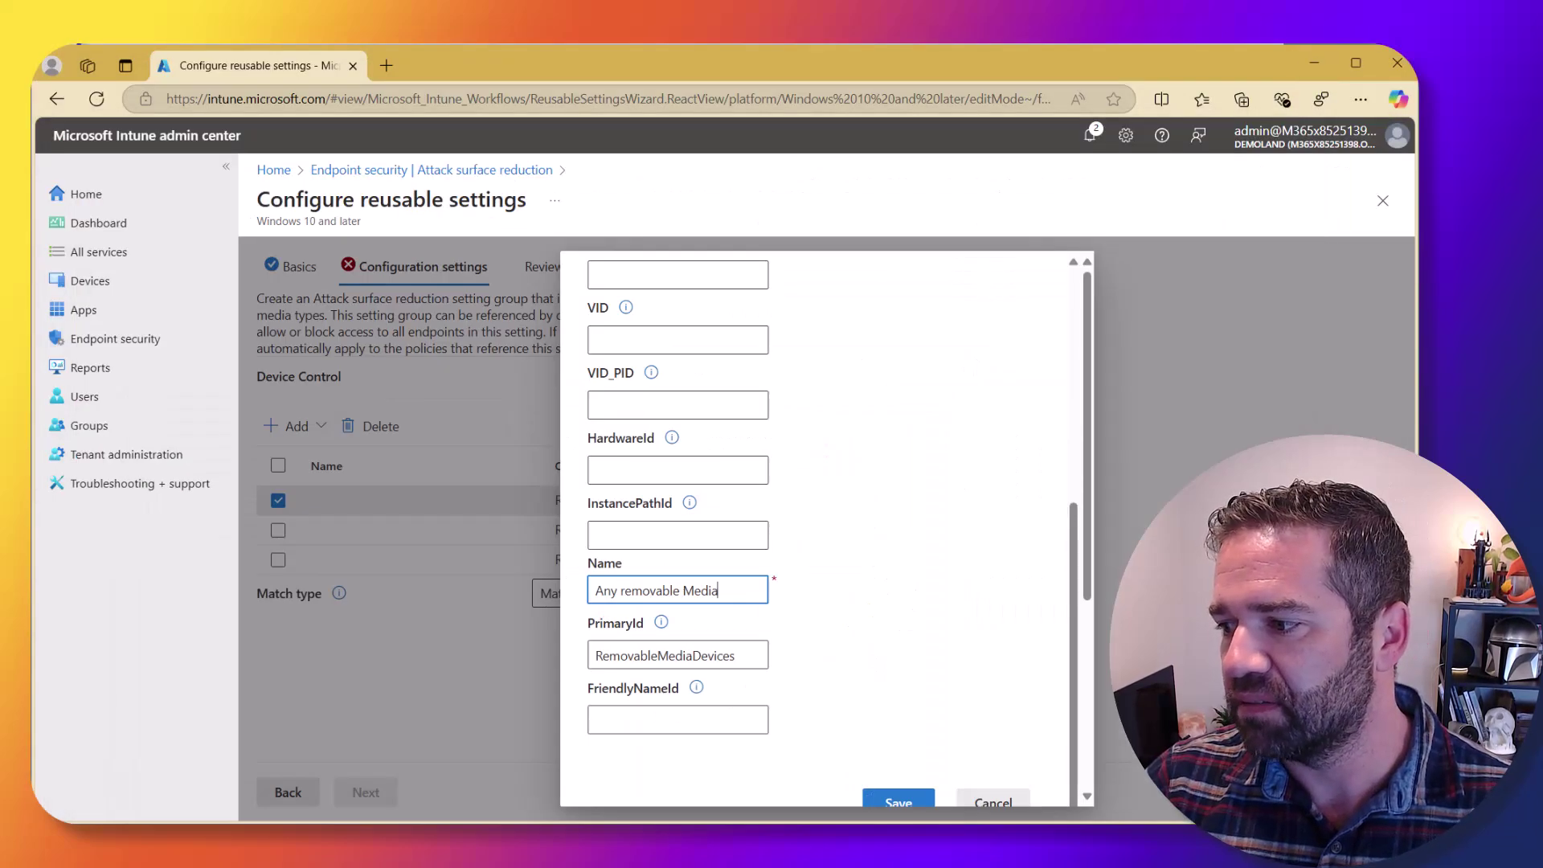
{"action": "left_click", "coordinate": [900, 801]}
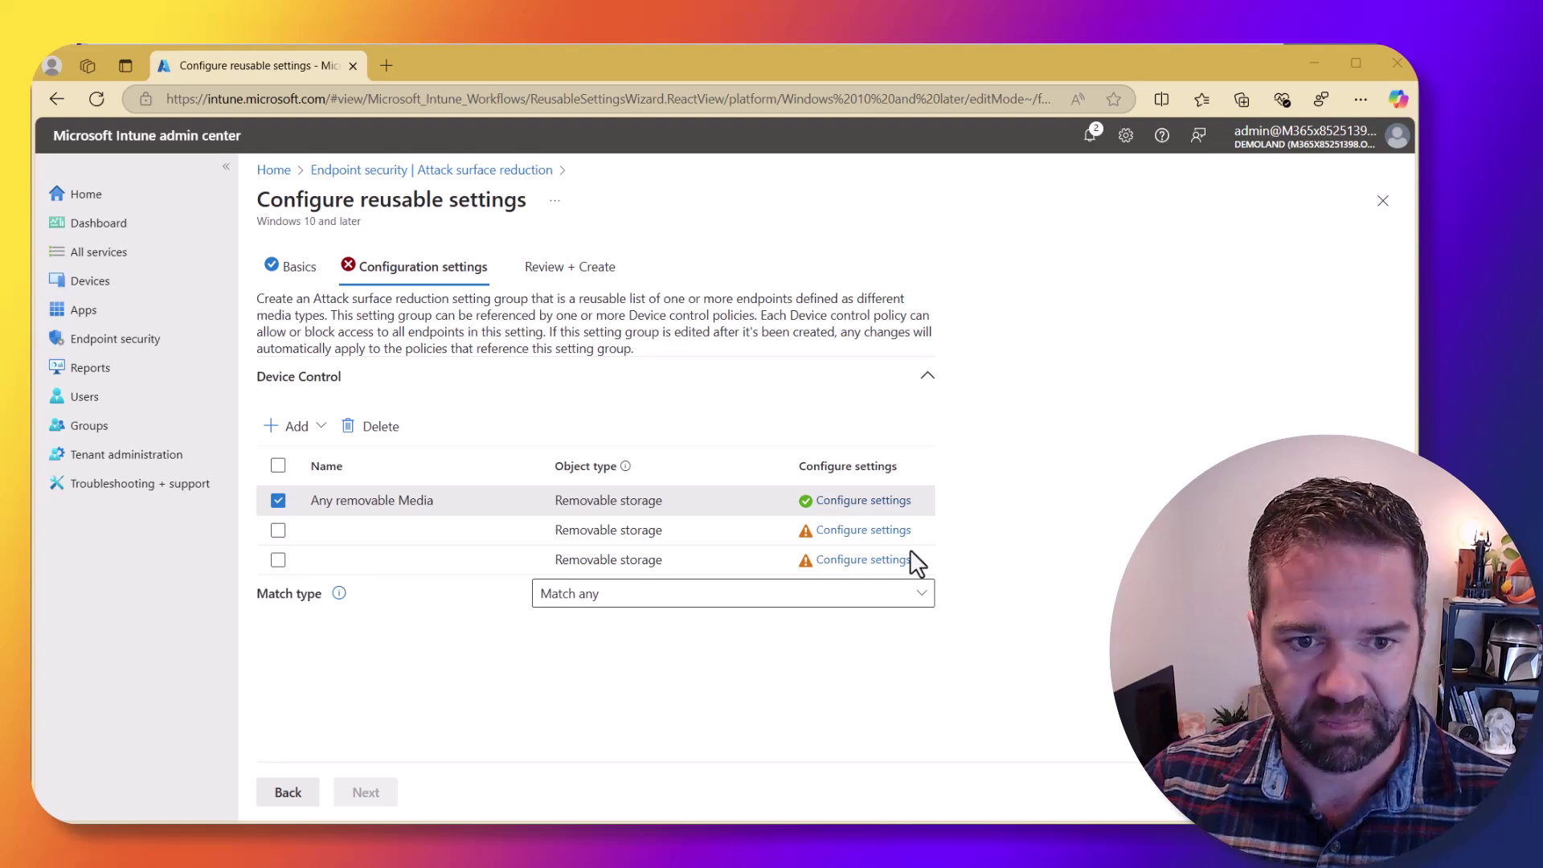
Configure the second removable storage entry with the name Windows Portal Devices and PrimaryId WpdDevices, and save it.
{"action": "left_click", "coordinate": [842, 531]}
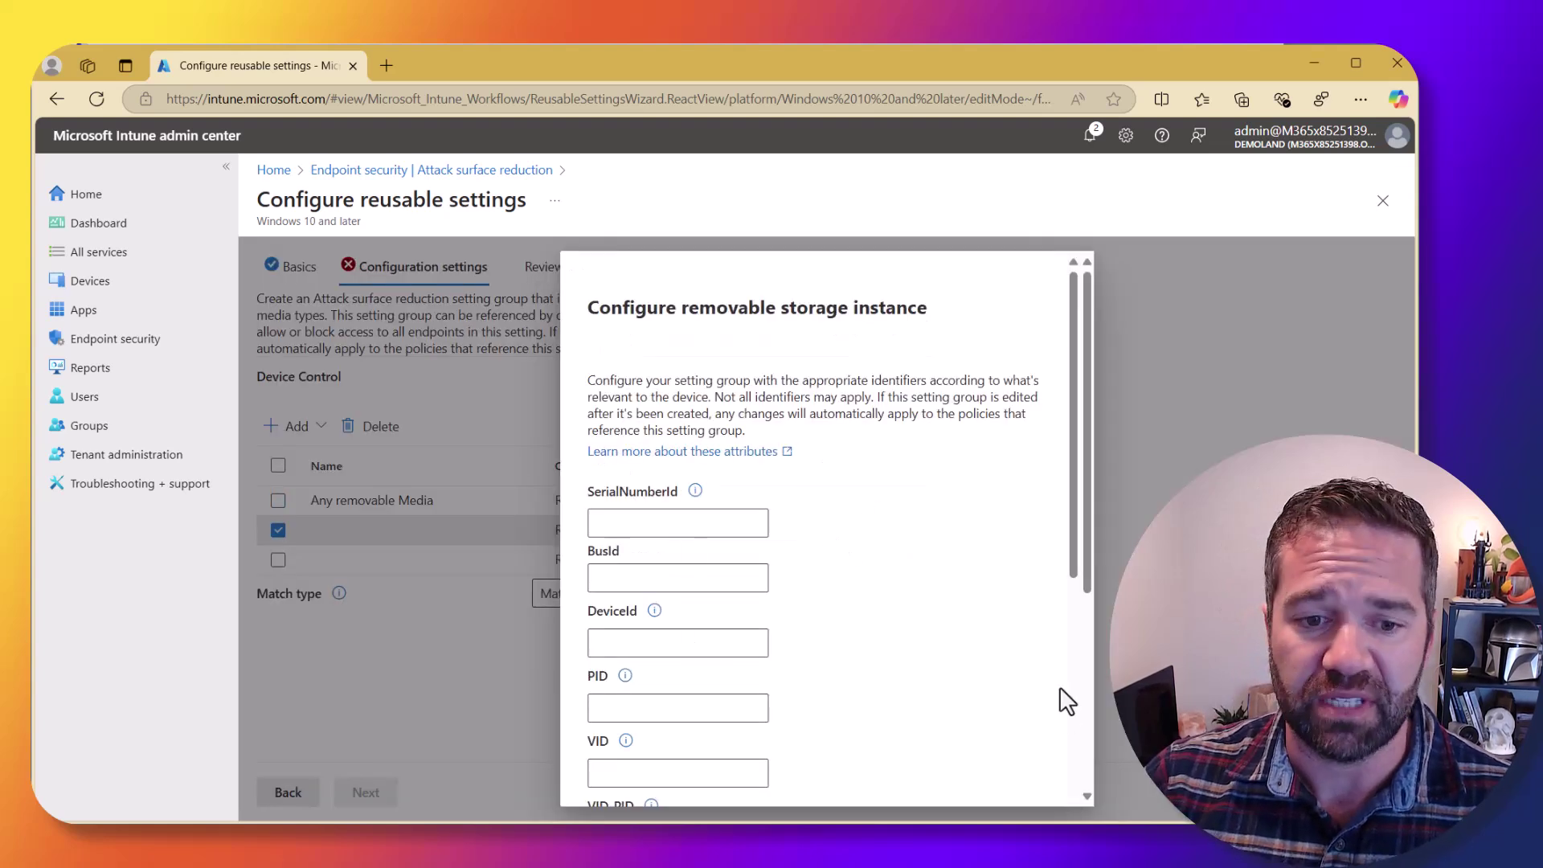
{"action": "scroll", "coordinate": [700, 659], "scroll_direction": "down", "scroll_amount": 4}
{"action": "left_click", "coordinate": [670, 655]}
{"action": "type", "text": "Windows Portal Devices"}
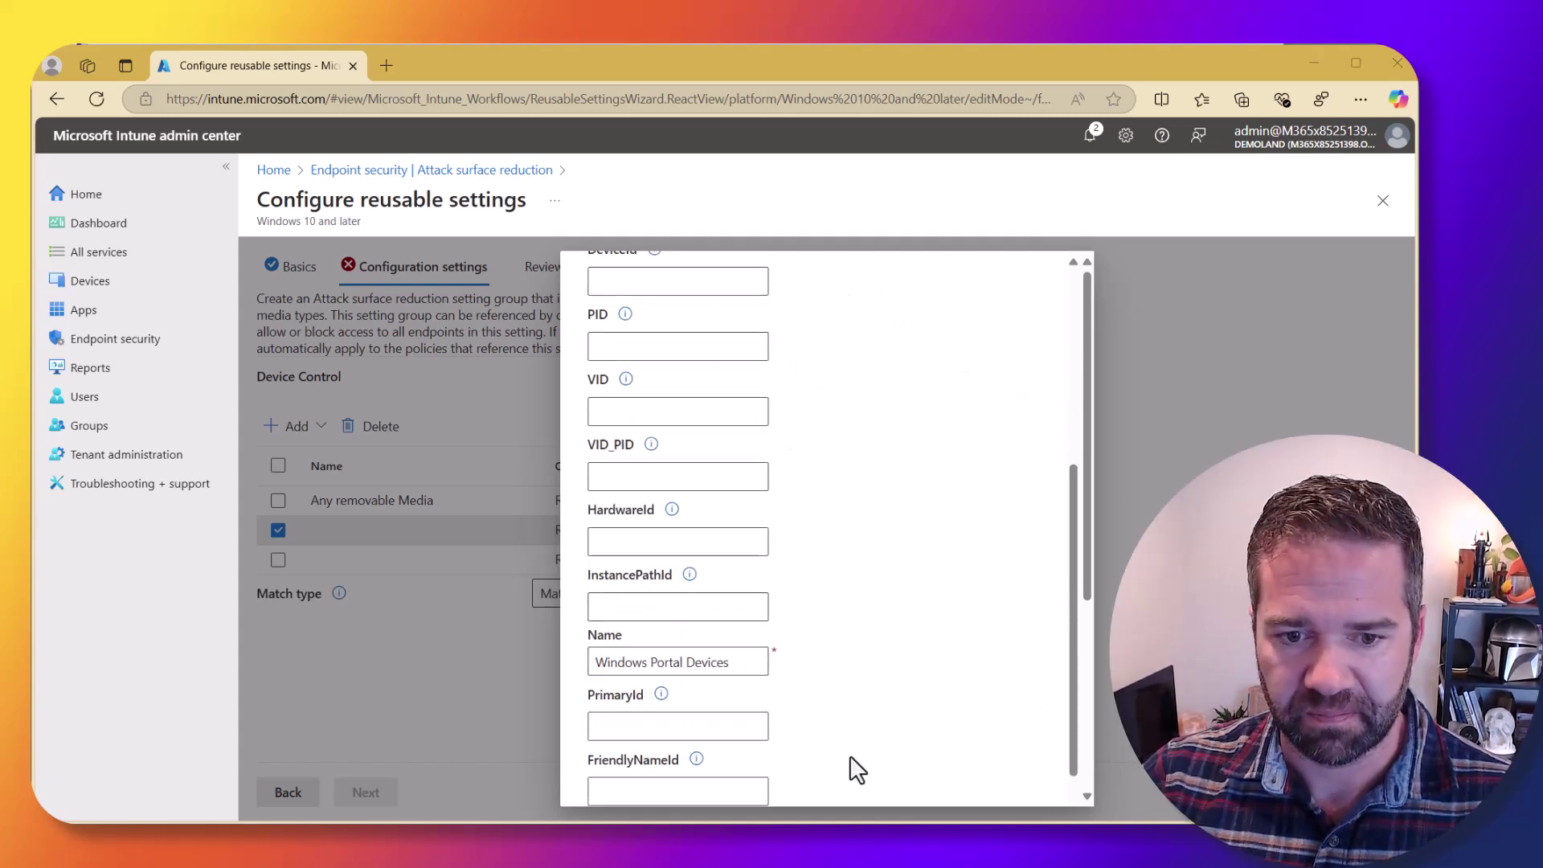
{"action": "left_click", "coordinate": [637, 726]}
{"action": "type", "text": "WpdDevices"}
{"action": "scroll", "coordinate": [913, 688], "scroll_direction": "down", "scroll_amount": 1}
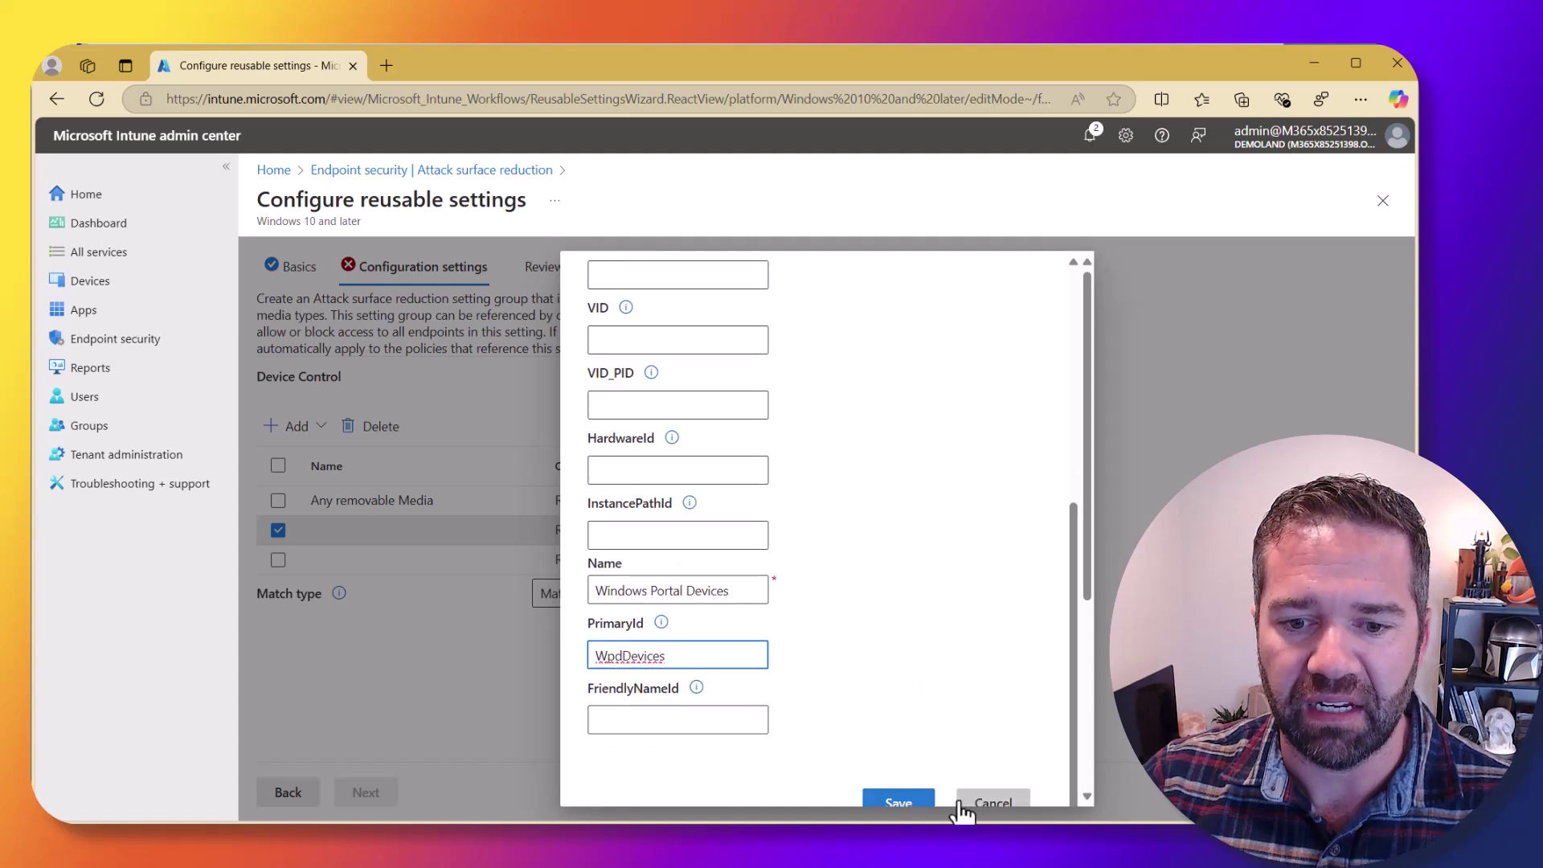
{"action": "left_click", "coordinate": [908, 801]}
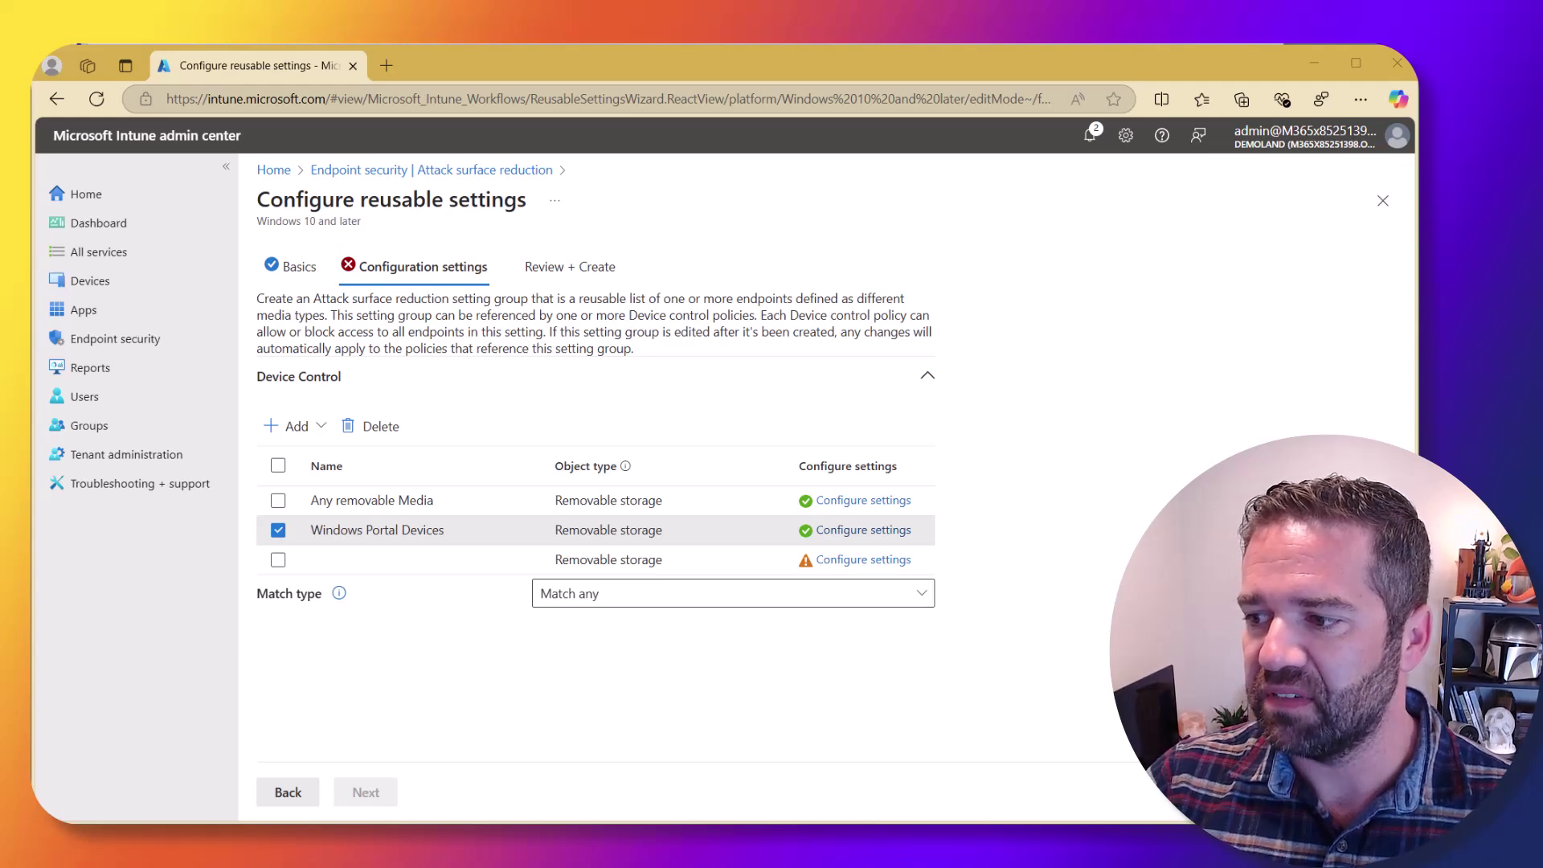
Open the third removable storage entry's settings and fill in its name and the PrimaryId CdRomDevices.
{"action": "left_click", "coordinate": [879, 560]}
{"action": "scroll", "coordinate": [787, 667], "scroll_direction": "down", "scroll_amount": 5}
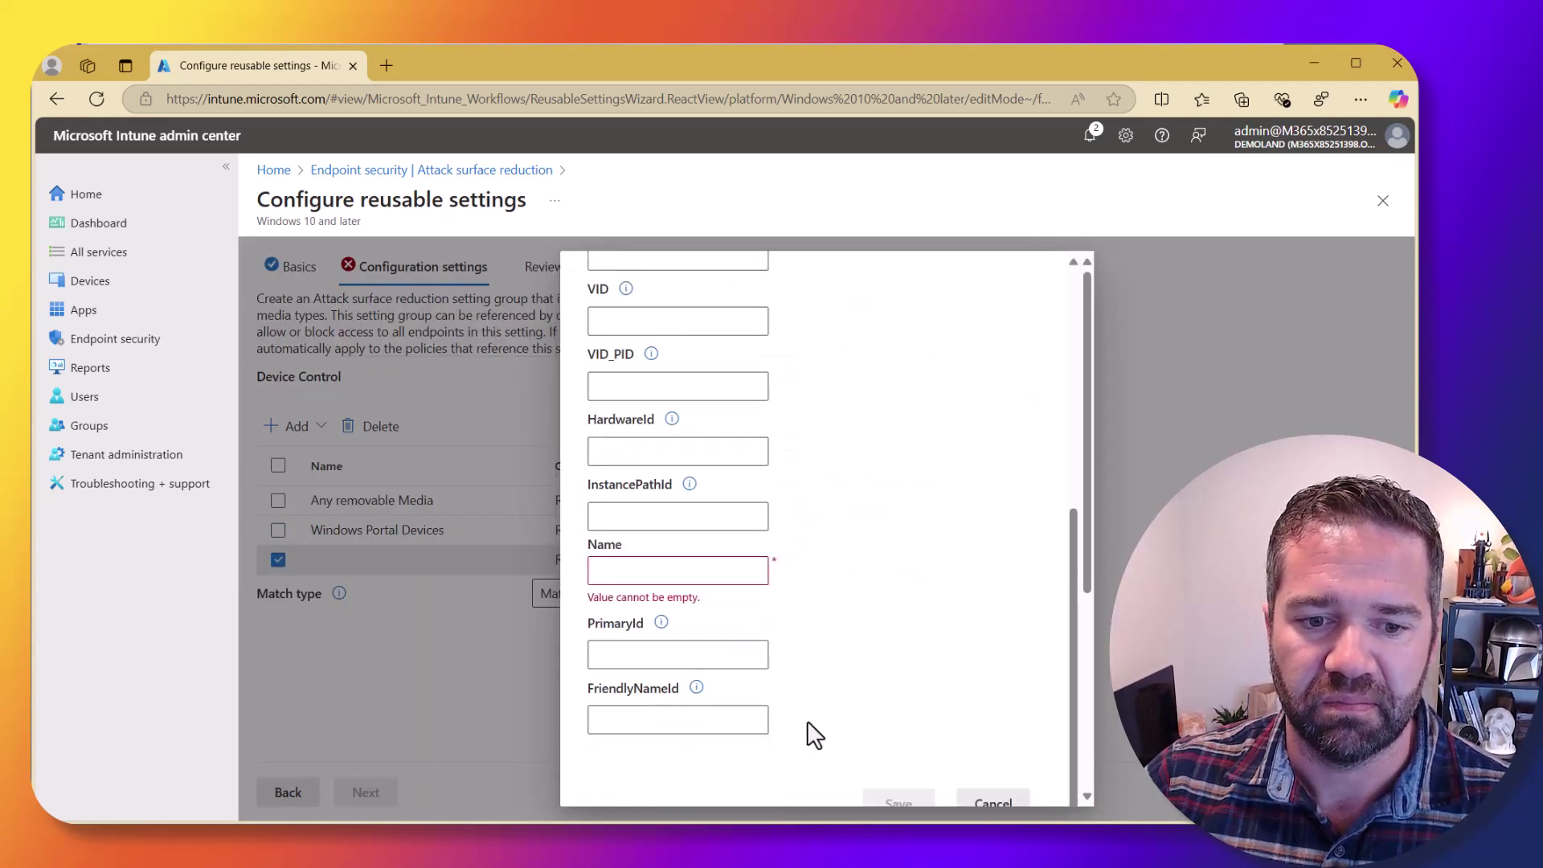
{"action": "left_click", "coordinate": [625, 572]}
{"action": "type", "text": "CdRom"}
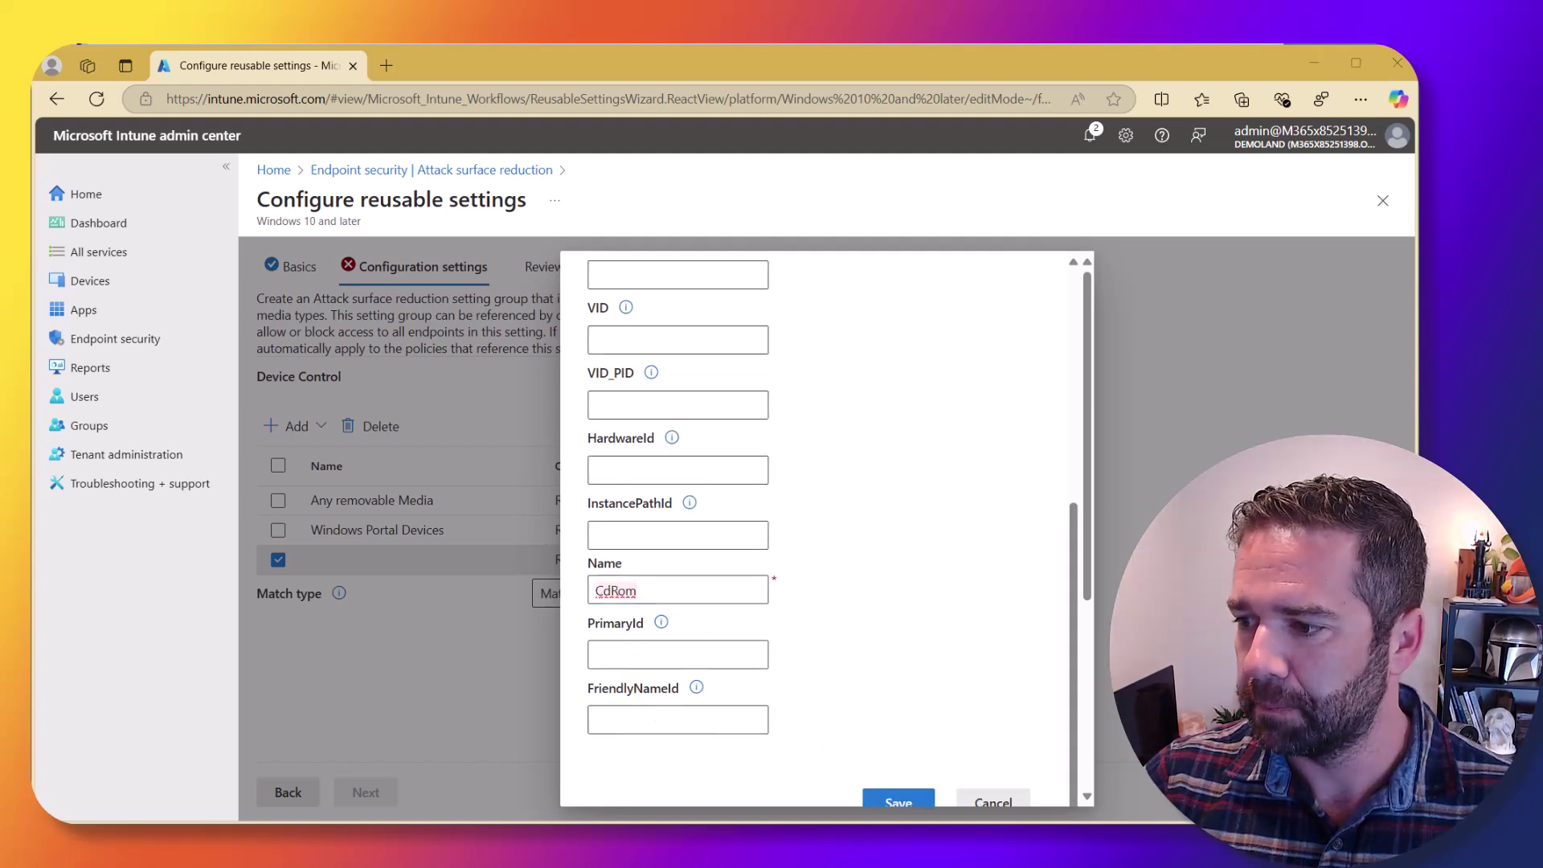
{"action": "key", "text": "alt+Tab"}
{"action": "type", "text": "CdRomDevices"}
{"action": "left_click", "coordinate": [671, 656]}
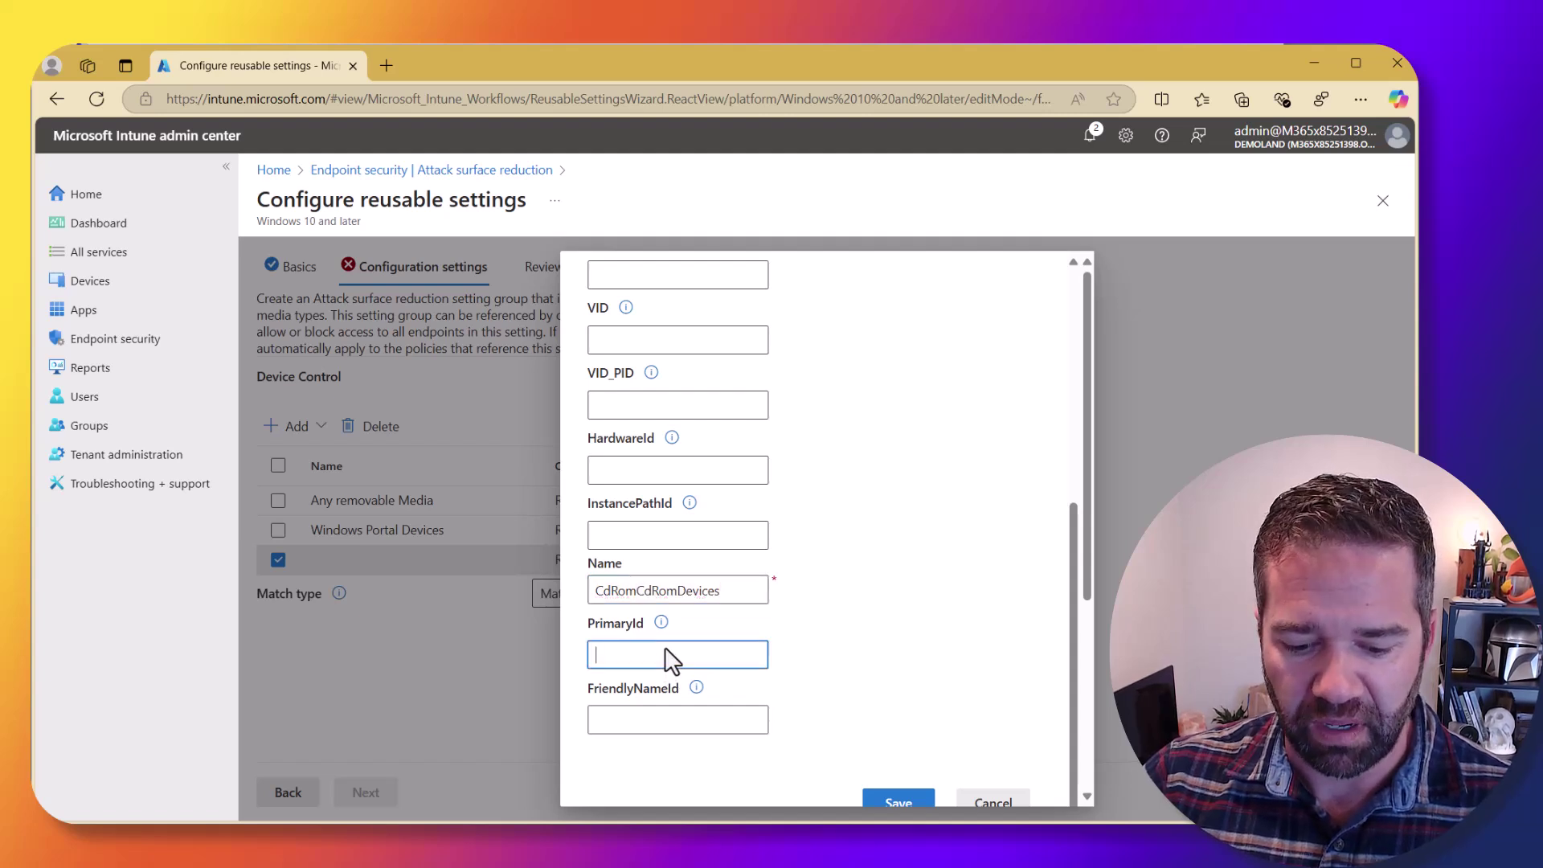
{"action": "type", "text": "CdRomDevices"}
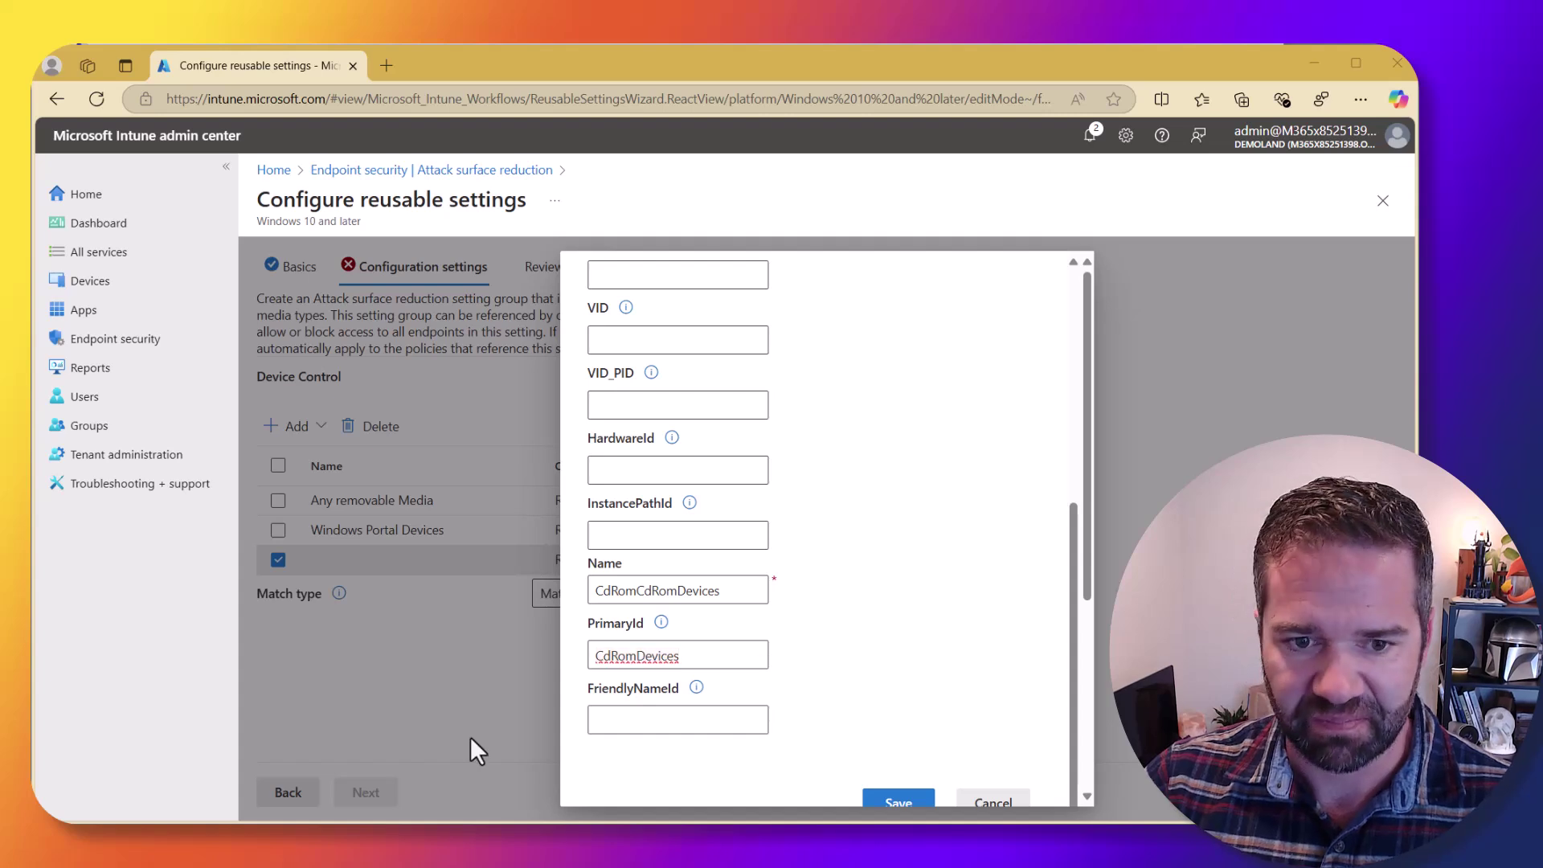
Correct the third entry's name to CdRom and save the entry.
{"action": "key", "text": "alt+Tab"}
{"action": "left_click", "coordinate": [667, 599]}
{"action": "double_click", "coordinate": [667, 600]}
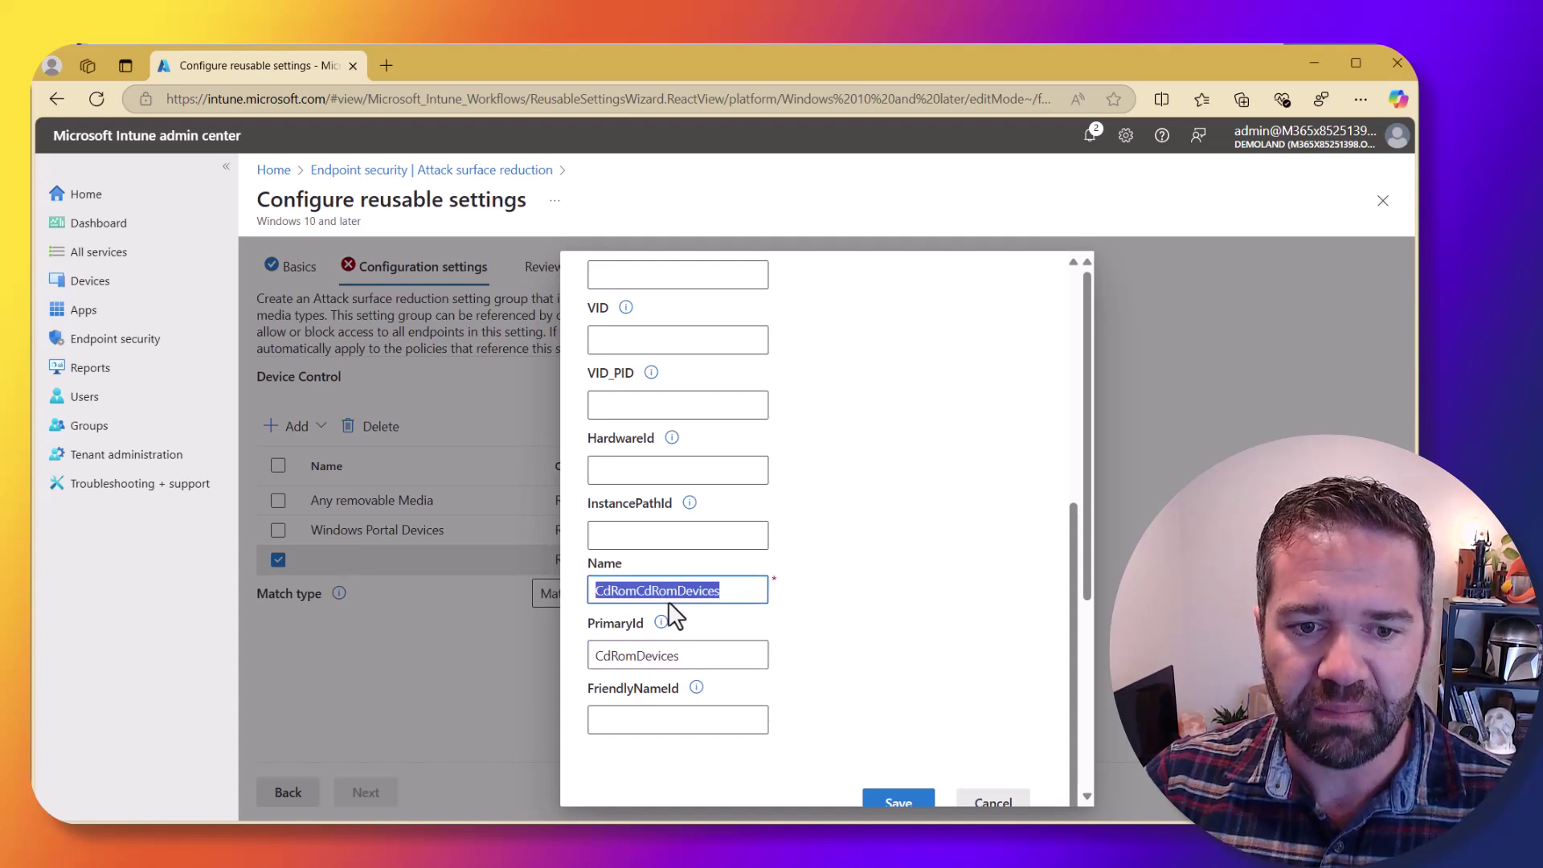
{"action": "type", "text": "CdRom"}
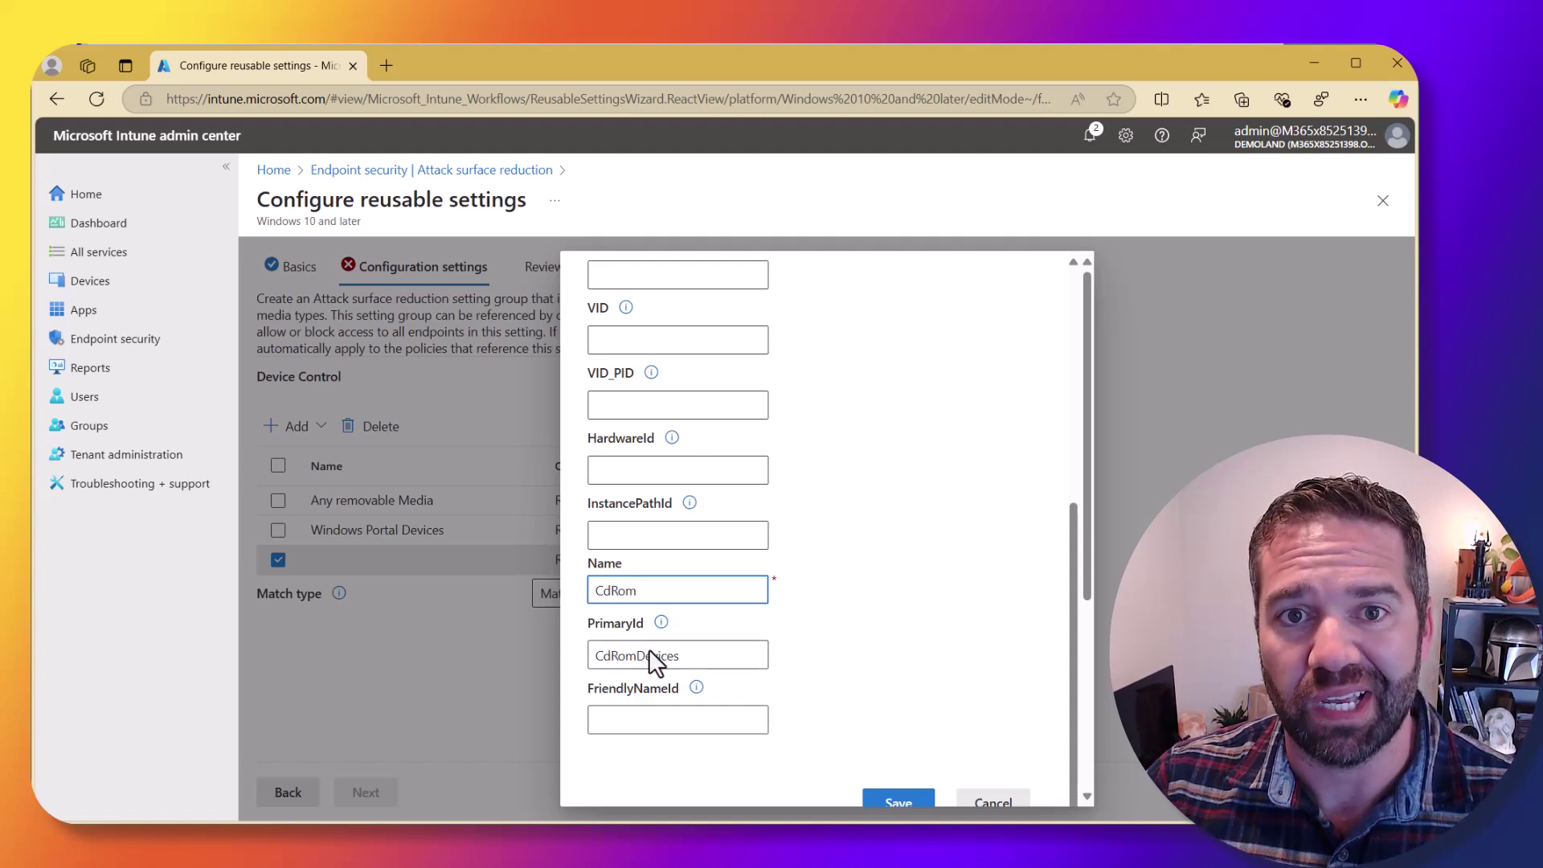
{"action": "left_click", "coordinate": [898, 802]}
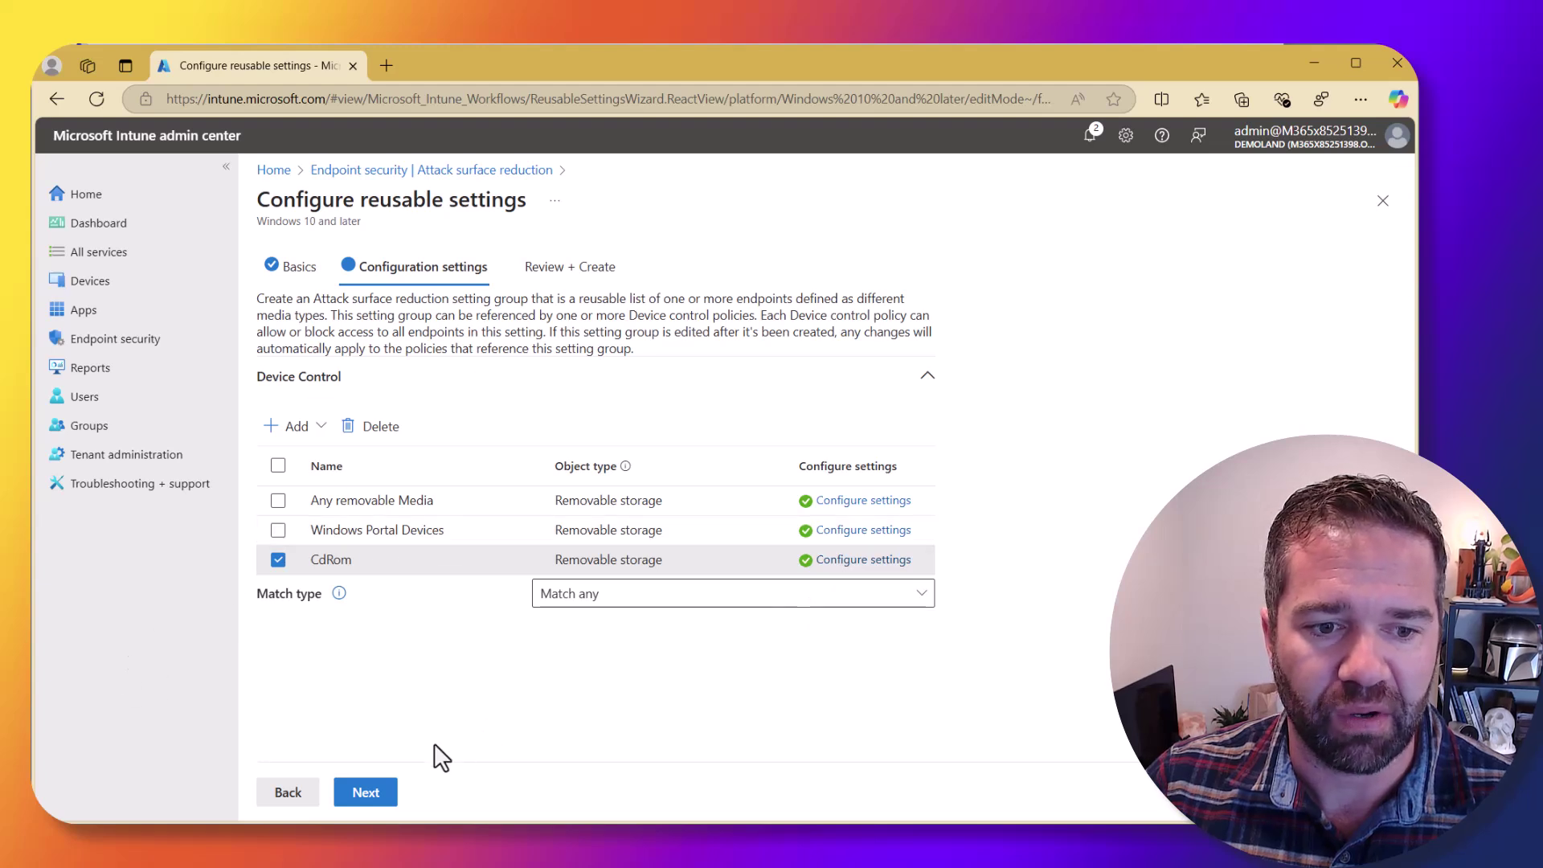
Review and create the Deny Removable Storage setting group.
{"action": "left_click", "coordinate": [365, 794]}
{"action": "left_click", "coordinate": [366, 794]}
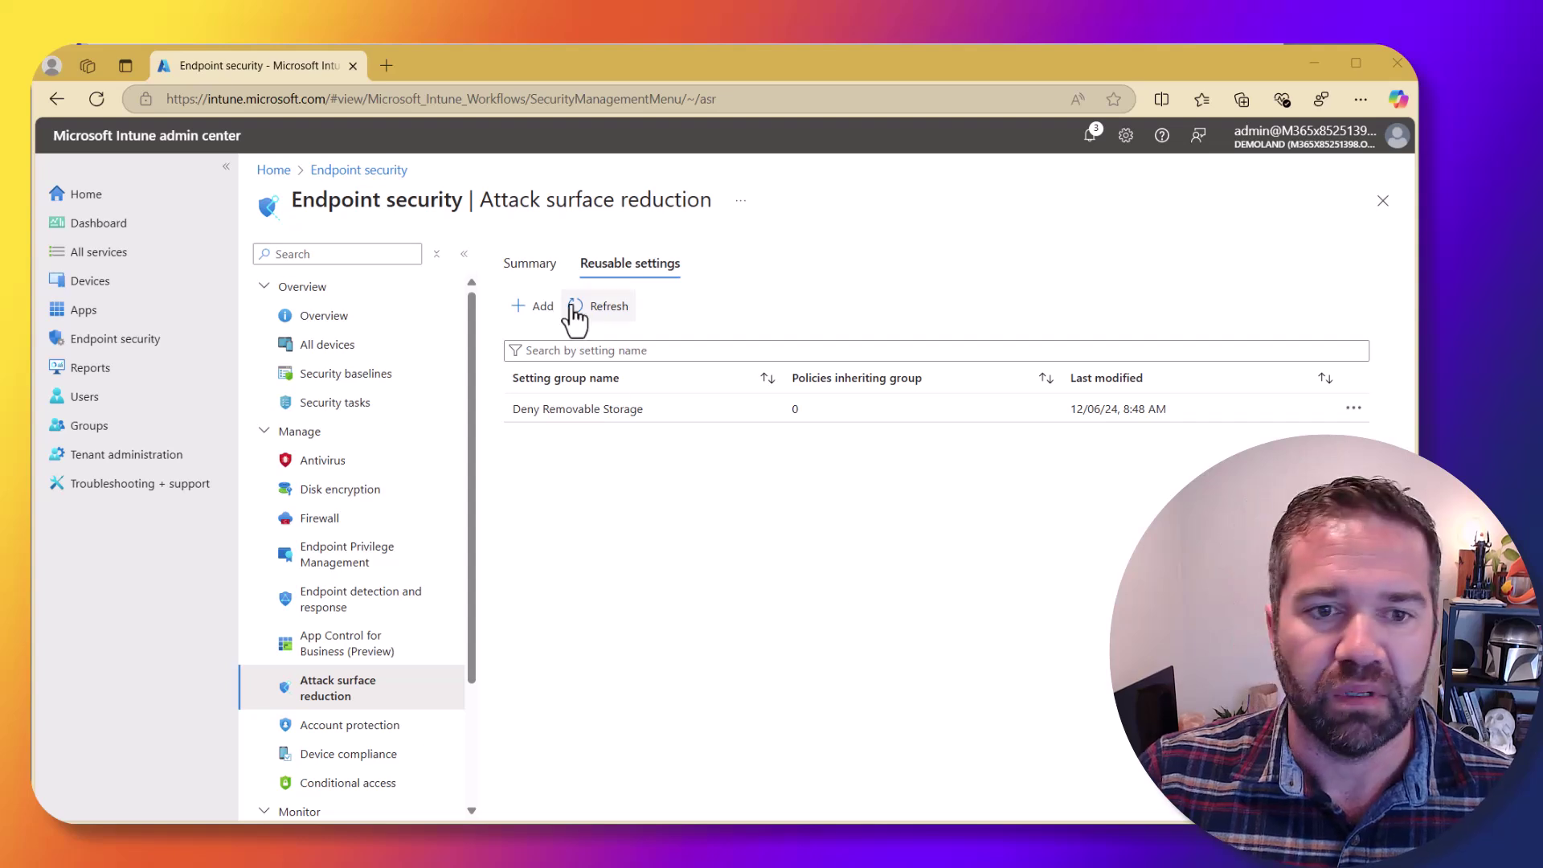
Start a new reusable settings group named Authorized Devices and proceed to its configuration settings.
{"action": "left_click", "coordinate": [537, 307]}
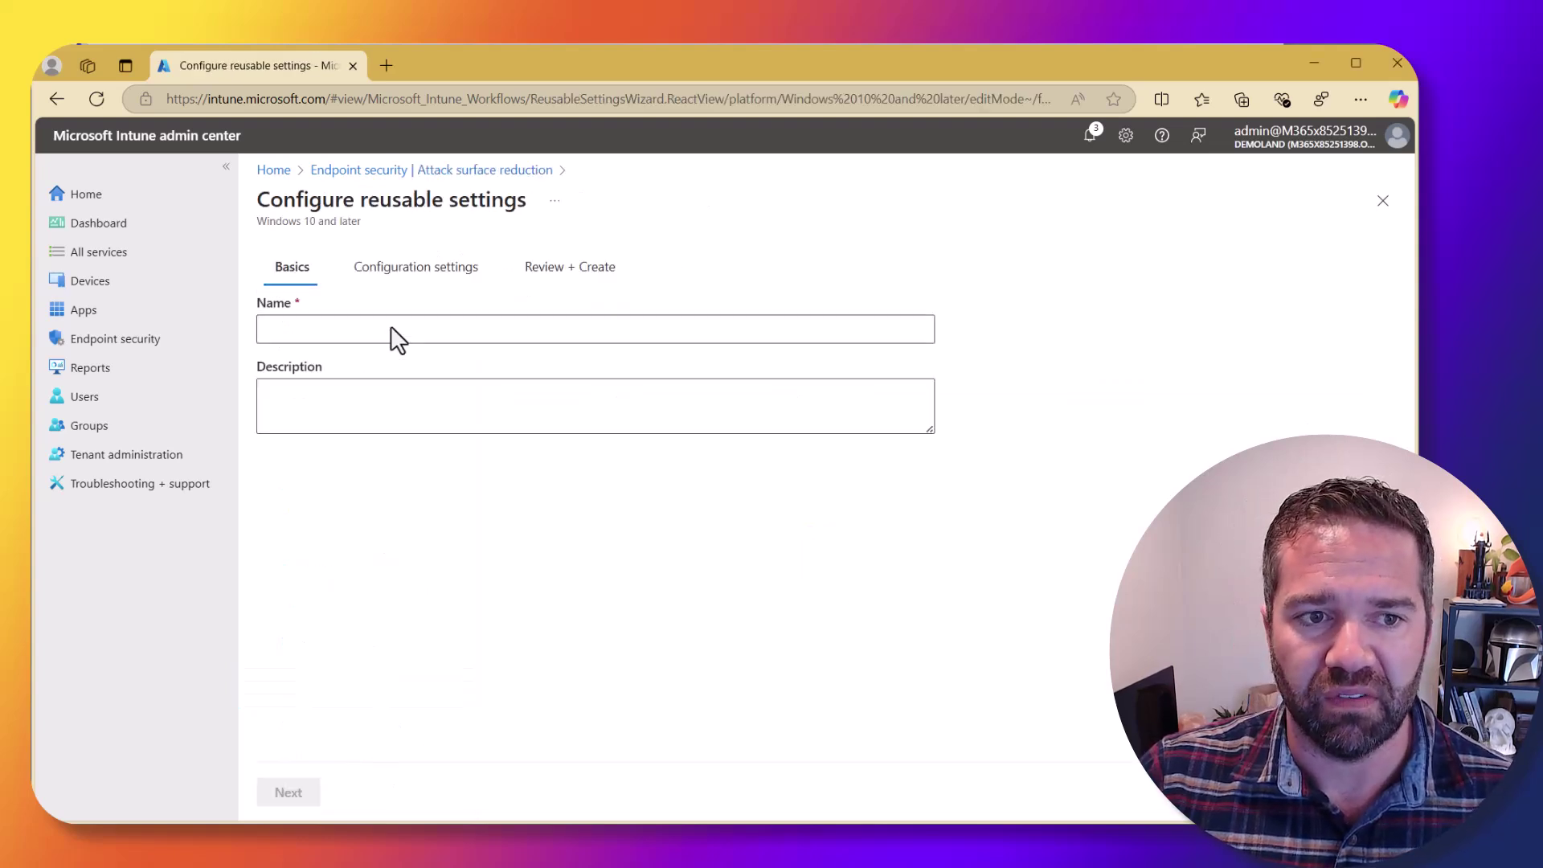
{"action": "left_click", "coordinate": [390, 328]}
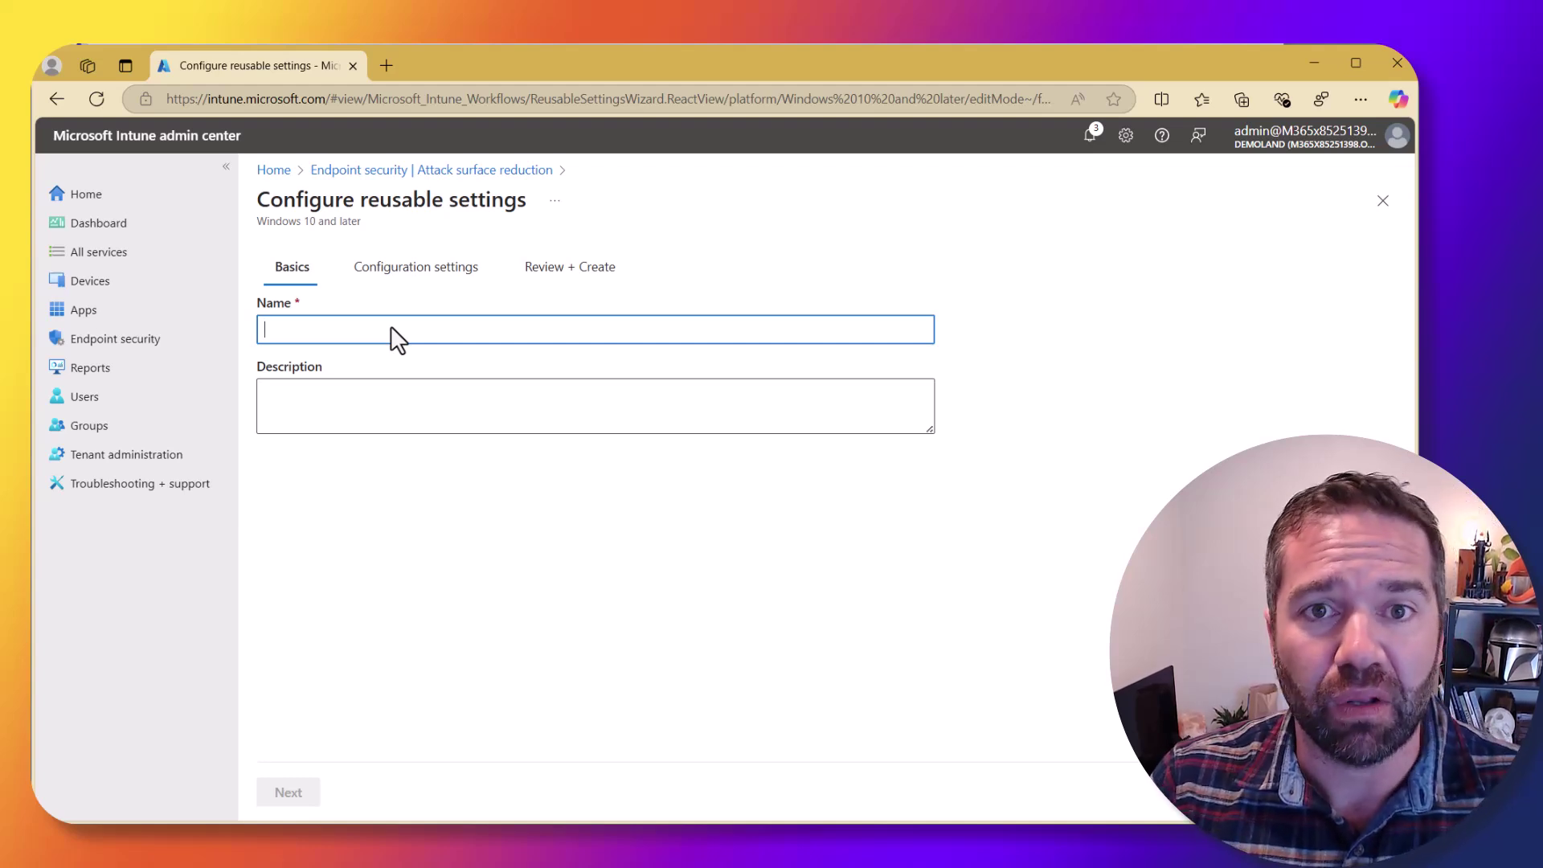
{"action": "type", "text": "Autho"}
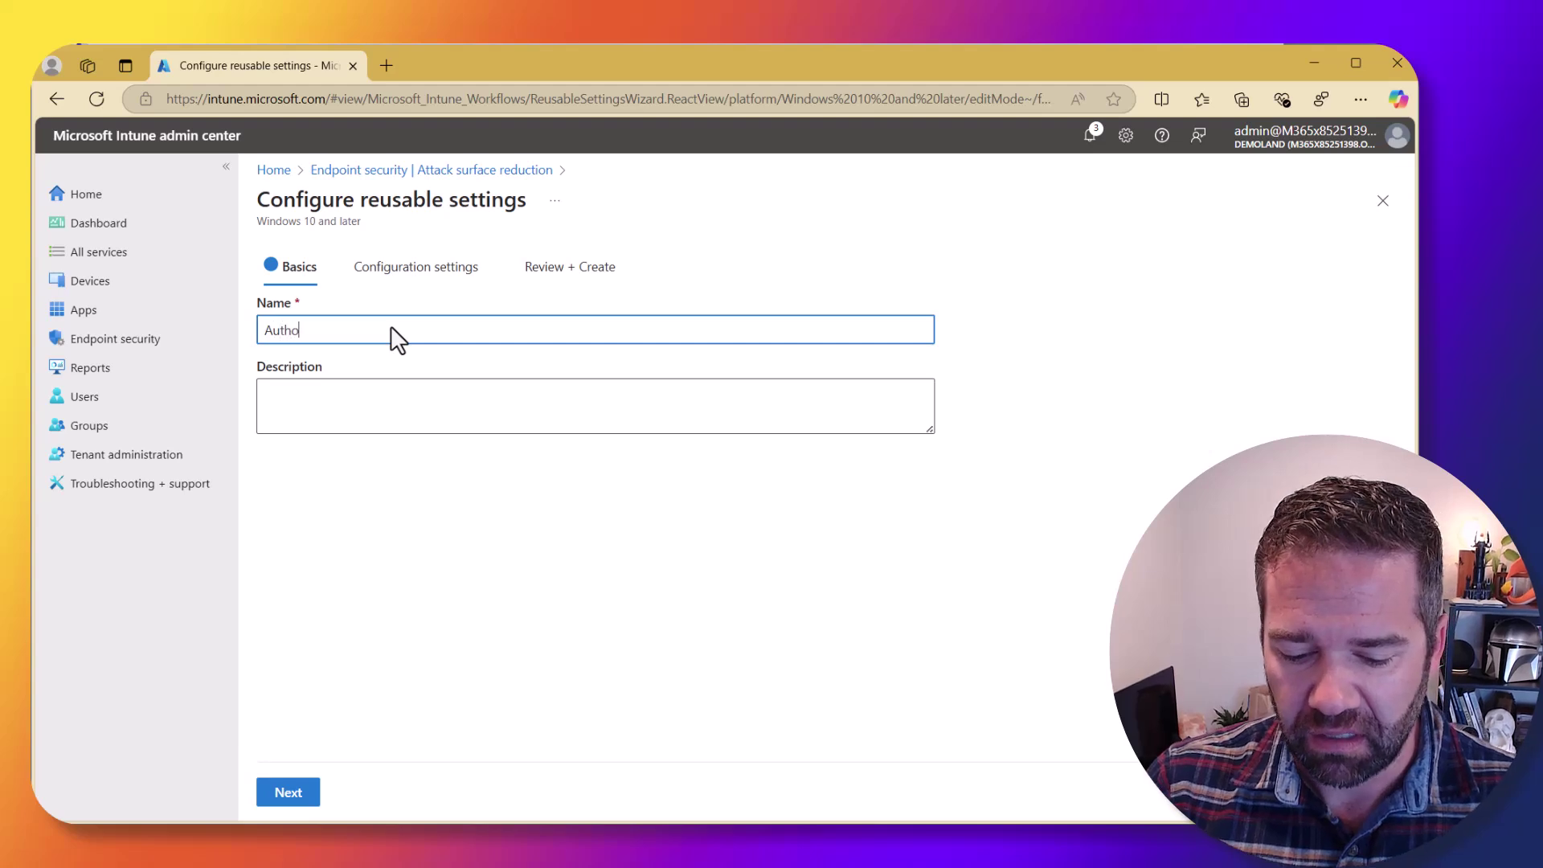
{"action": "type", "text": "rized Devices"}
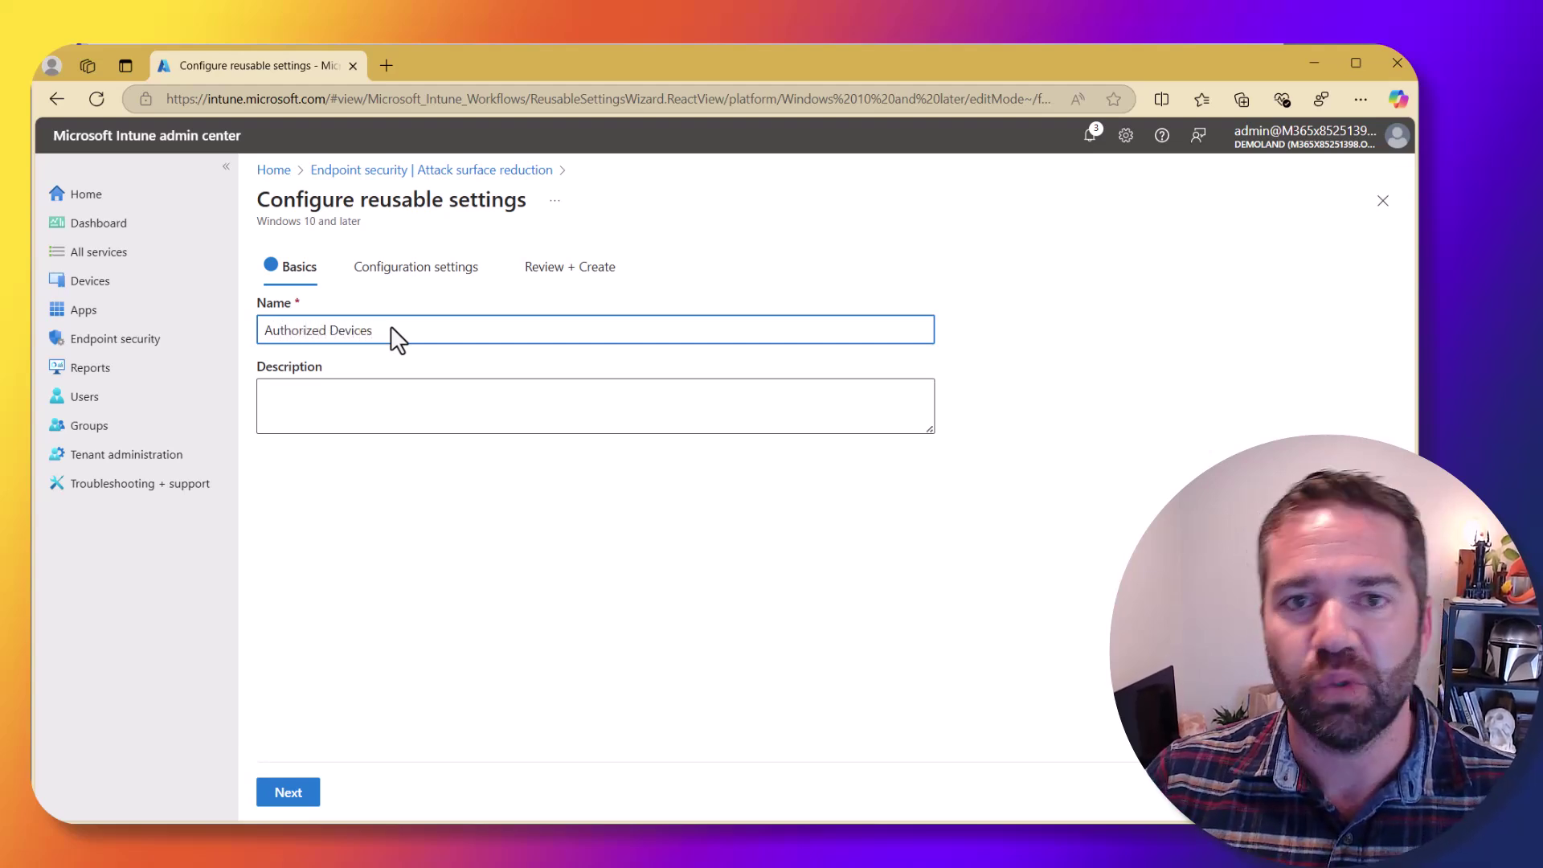
{"action": "left_click", "coordinate": [291, 793]}
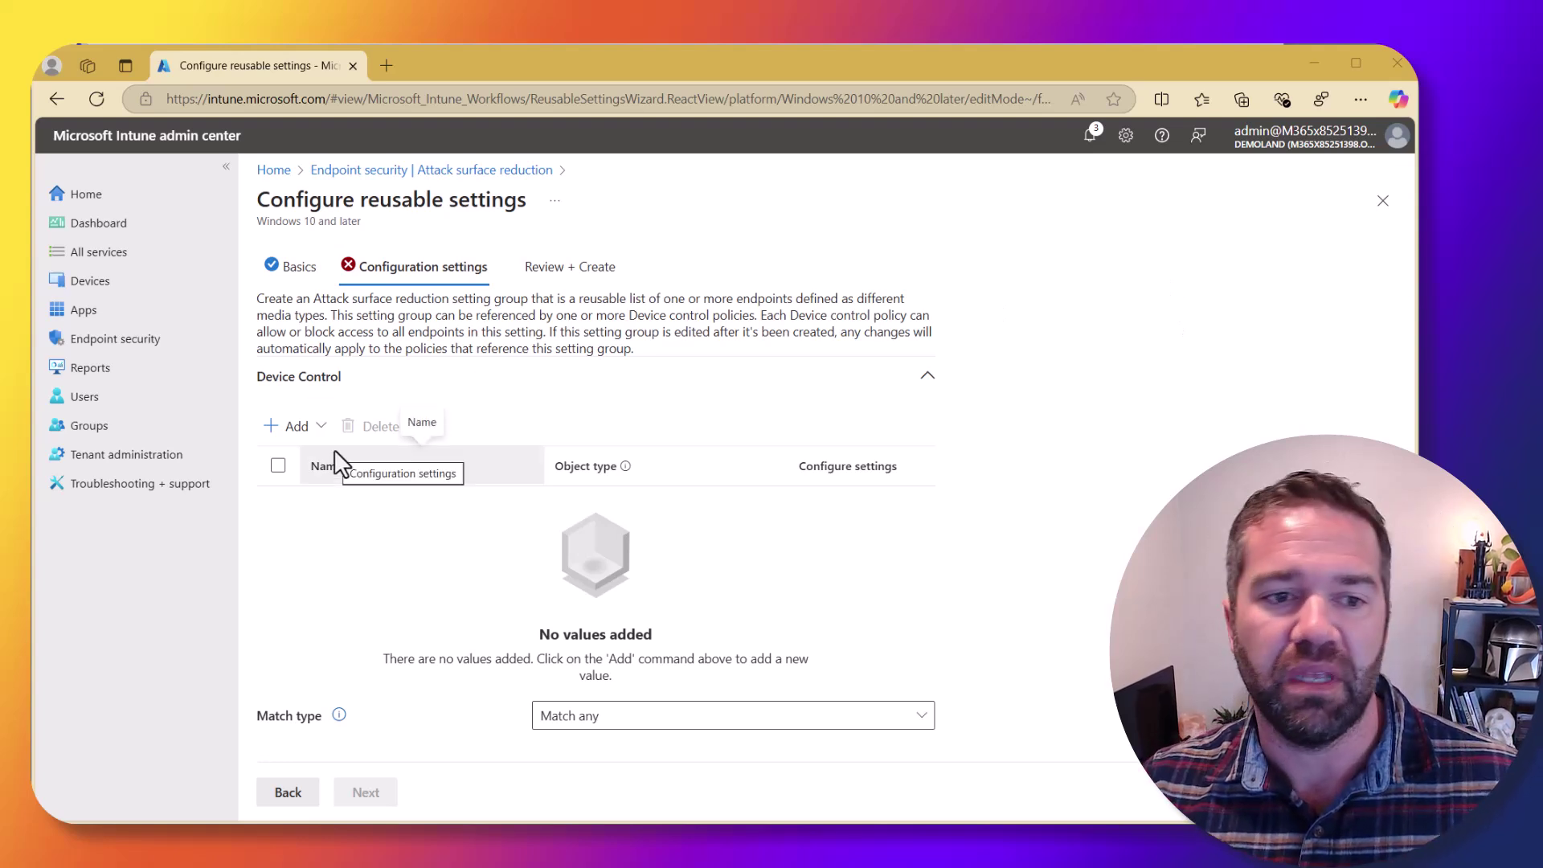
Add a removable storage entry to the Authorized Devices group and open its settings.
{"action": "left_click", "coordinate": [291, 429]}
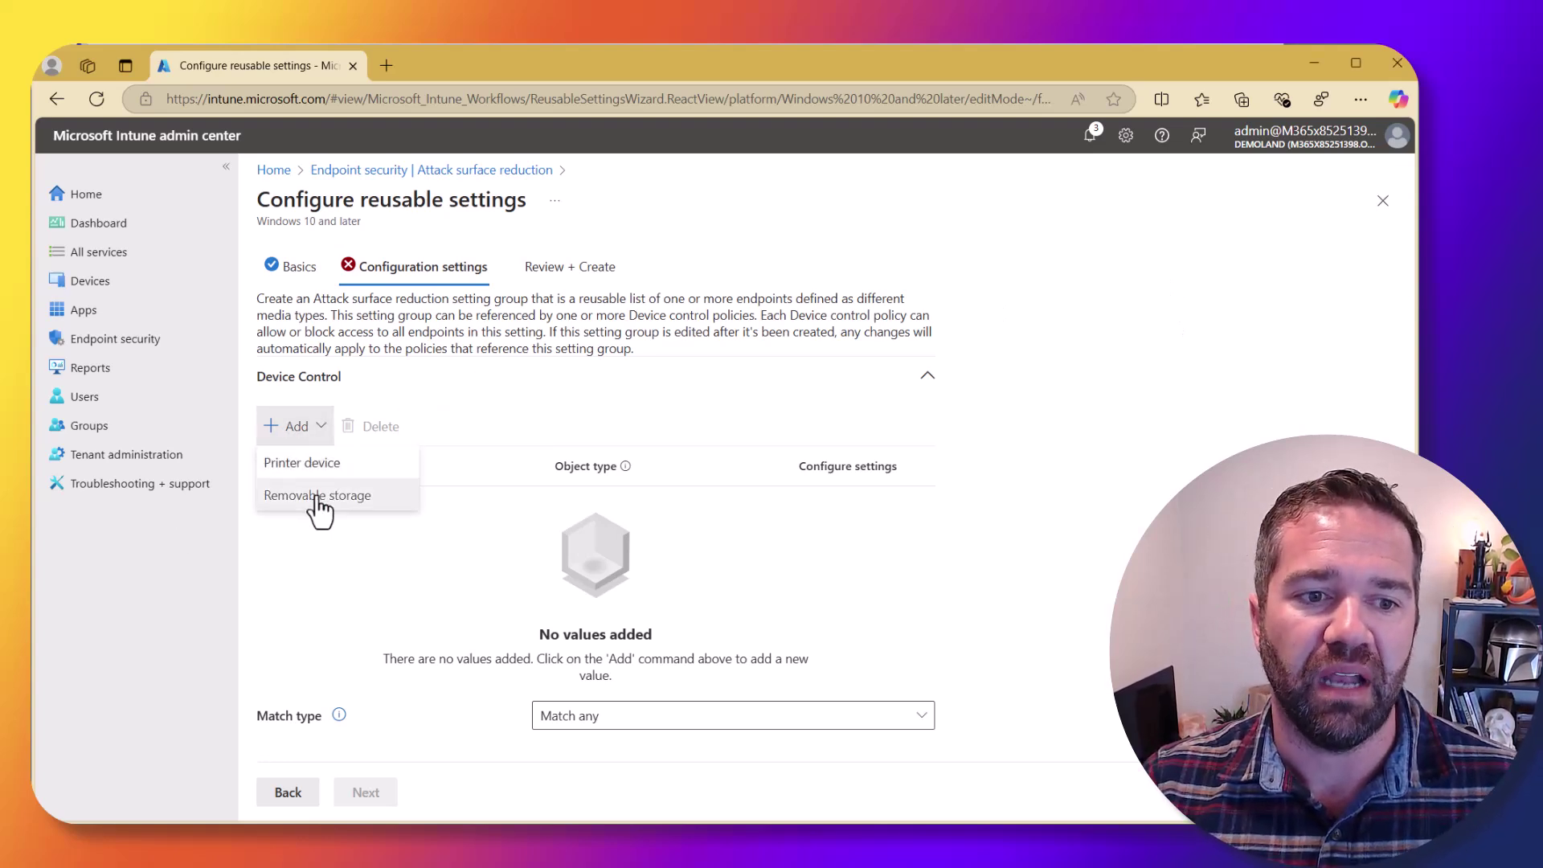
{"action": "left_click", "coordinate": [316, 496]}
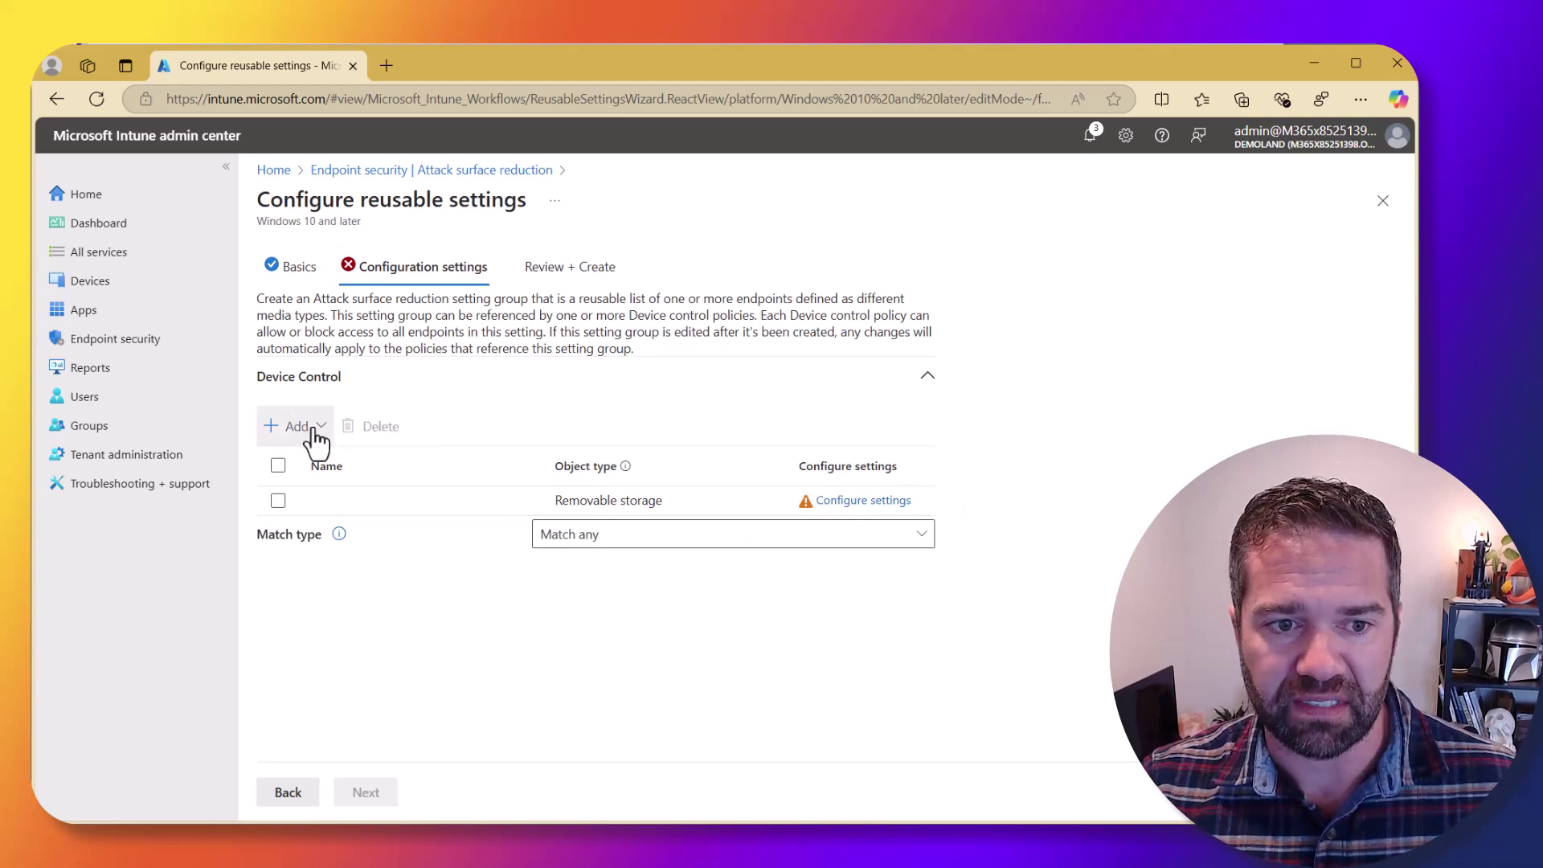
{"action": "left_click", "coordinate": [874, 503]}
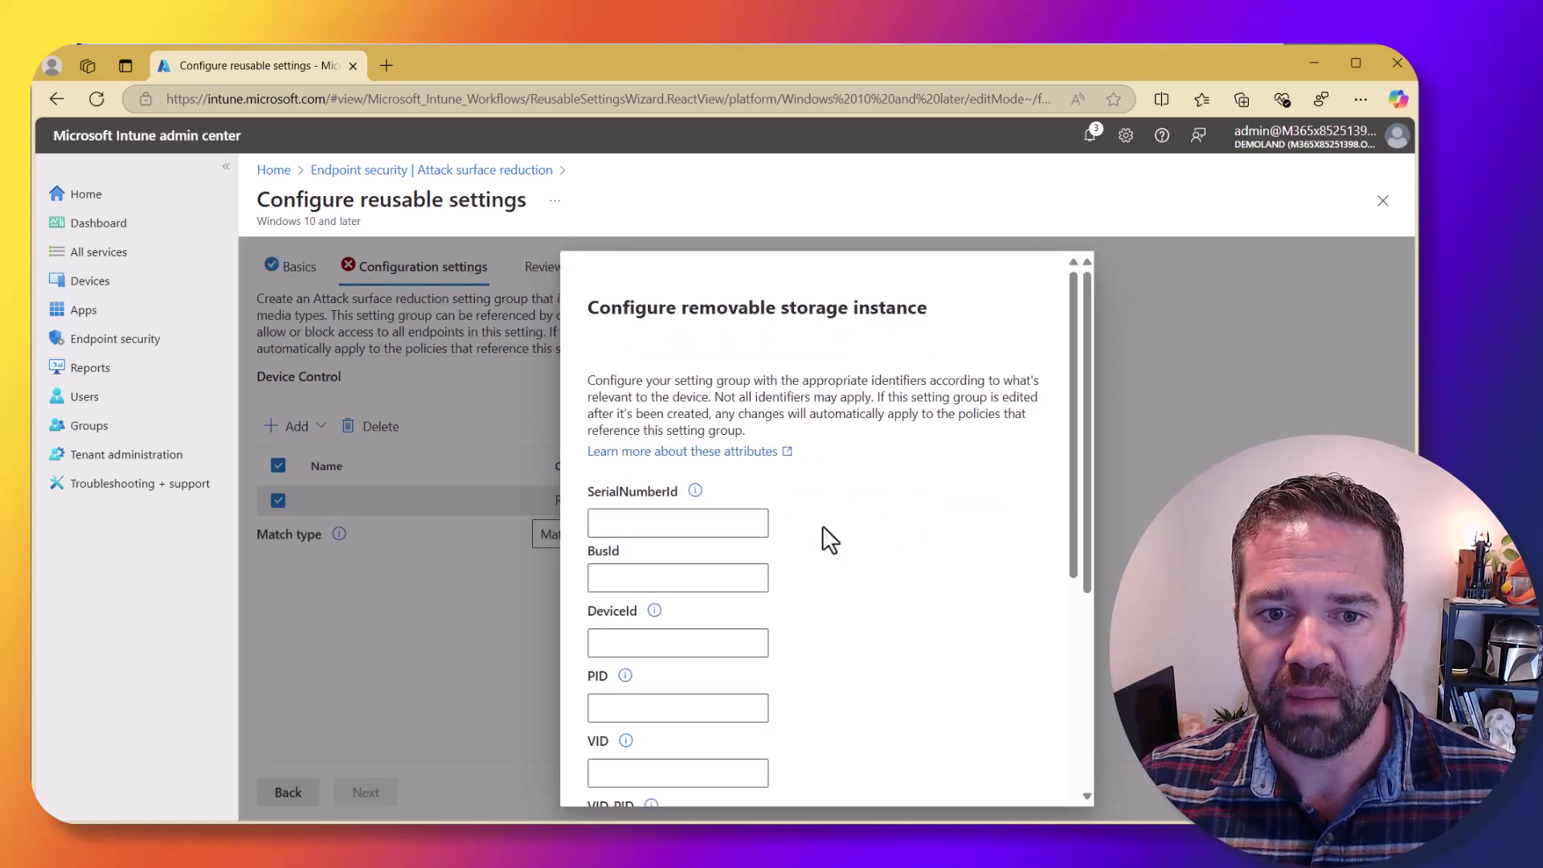
Name the removable storage entry R2D2 USB.
{"action": "scroll", "coordinate": [903, 611], "scroll_direction": "down", "scroll_amount": 5}
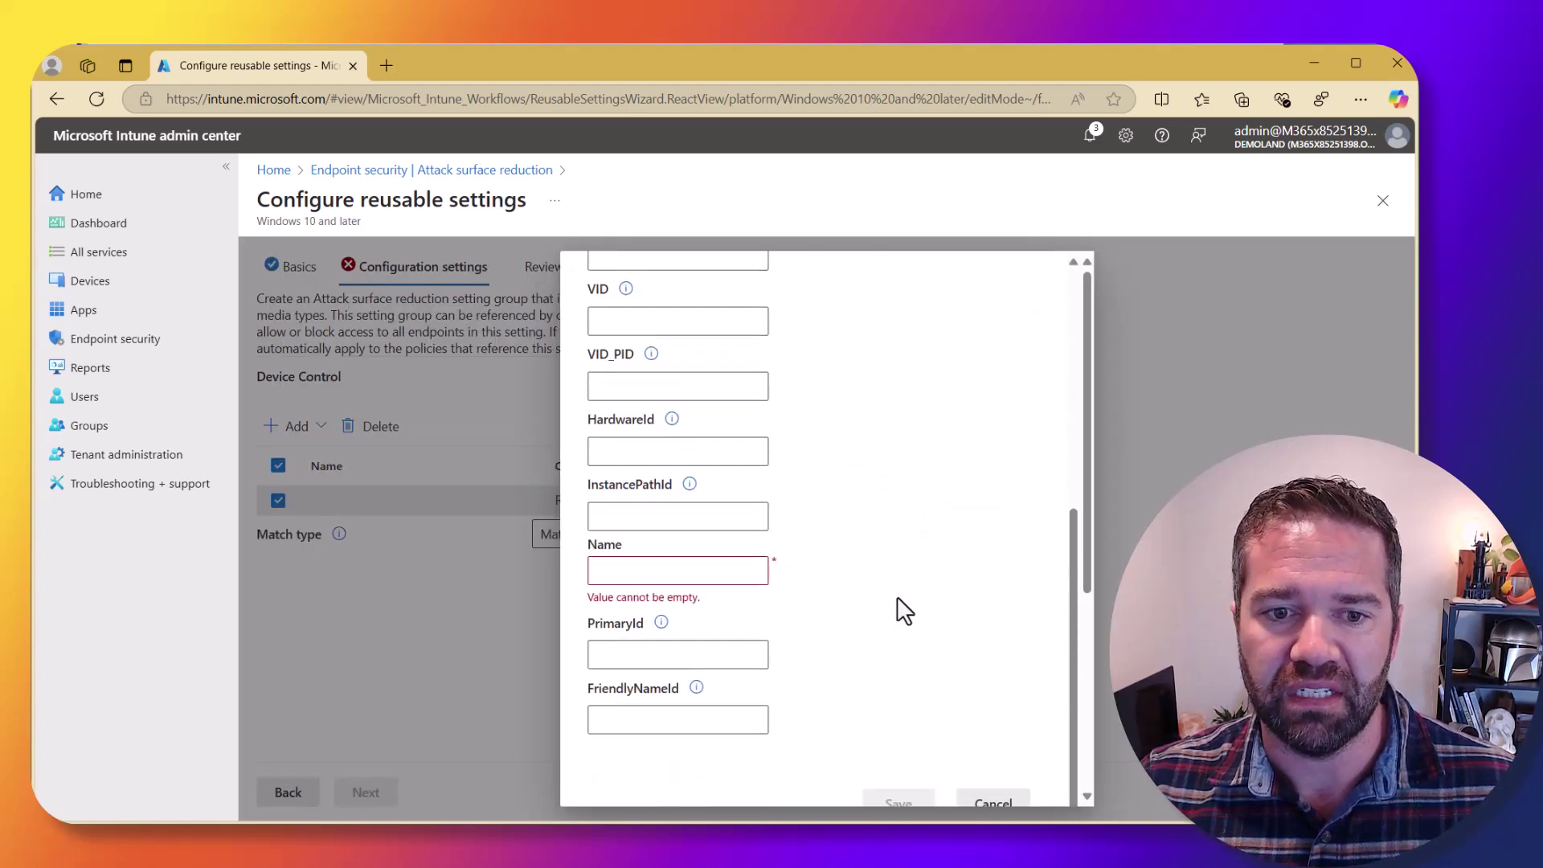
{"action": "left_click", "coordinate": [711, 580]}
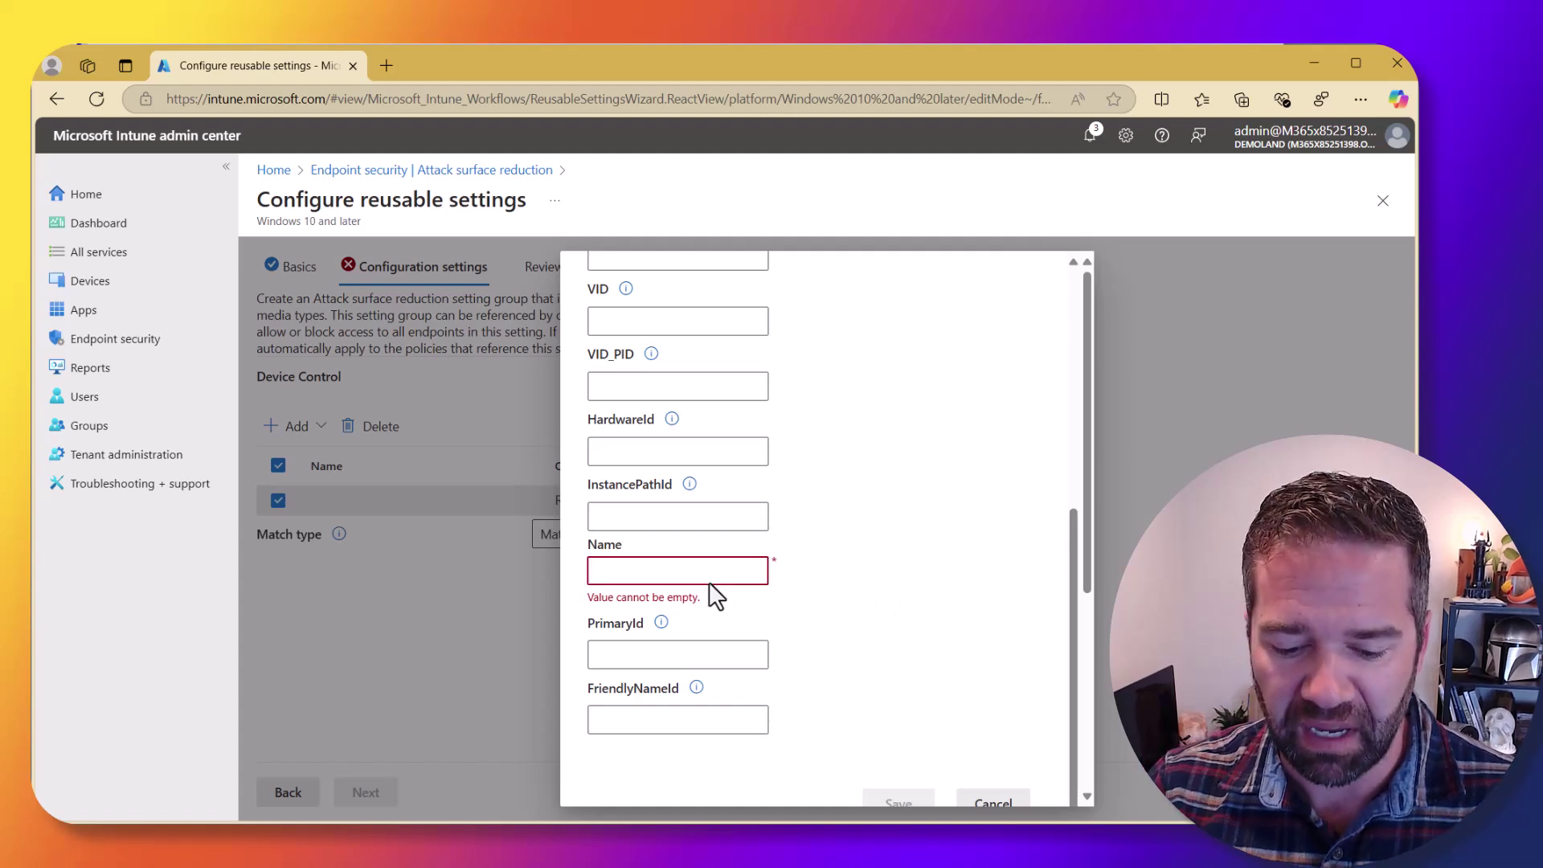
{"action": "type", "text": "r2D"}
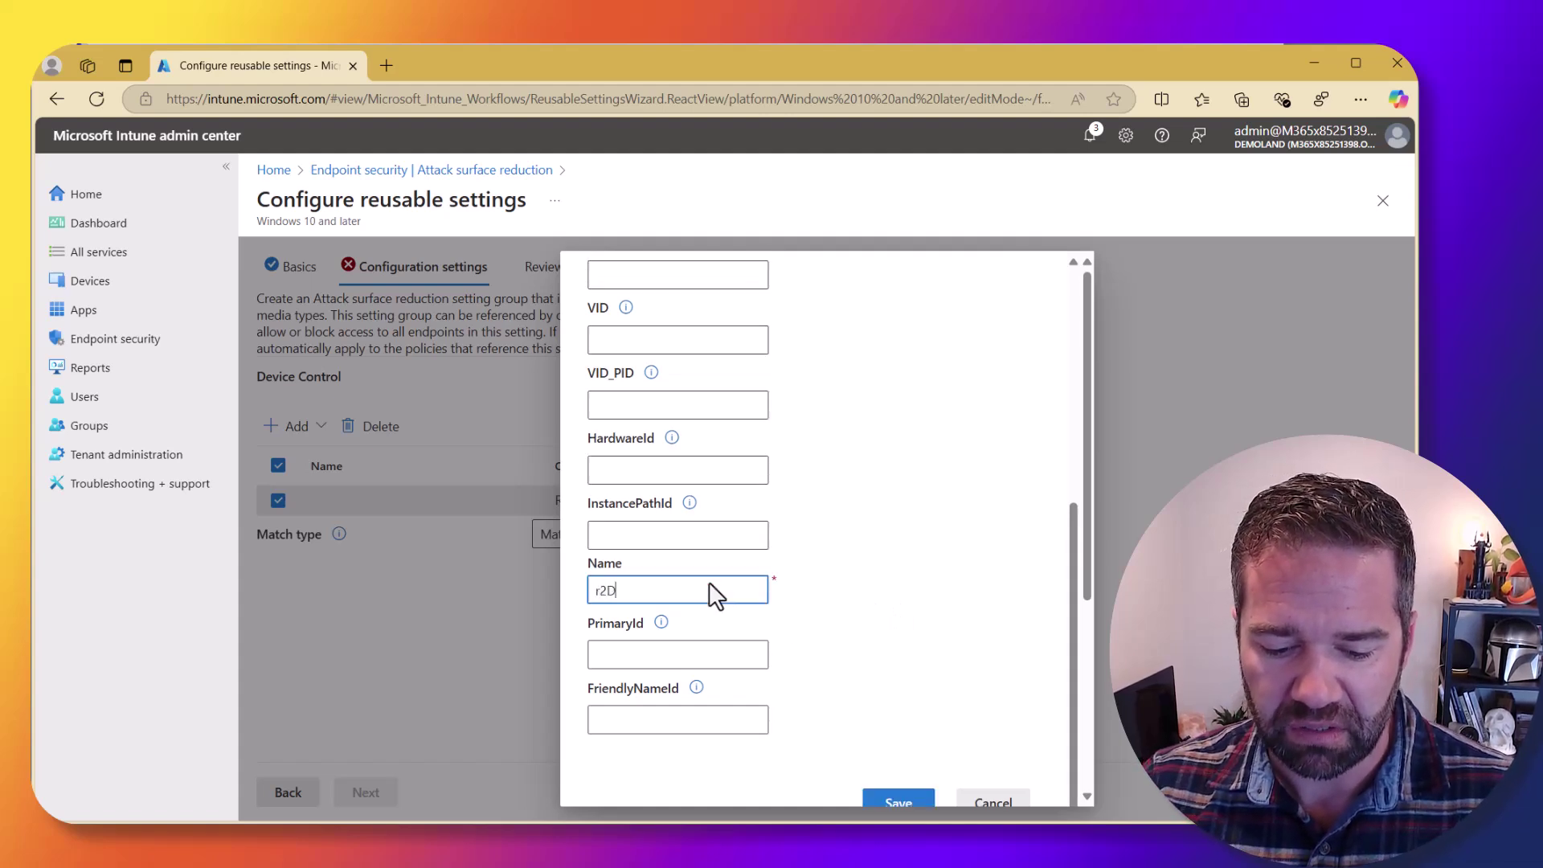
{"action": "type", "text": "2"}
{"action": "key", "text": "BackSpace"}
{"action": "key", "text": "BackSpace"}
{"action": "key", "text": "BackSpace"}
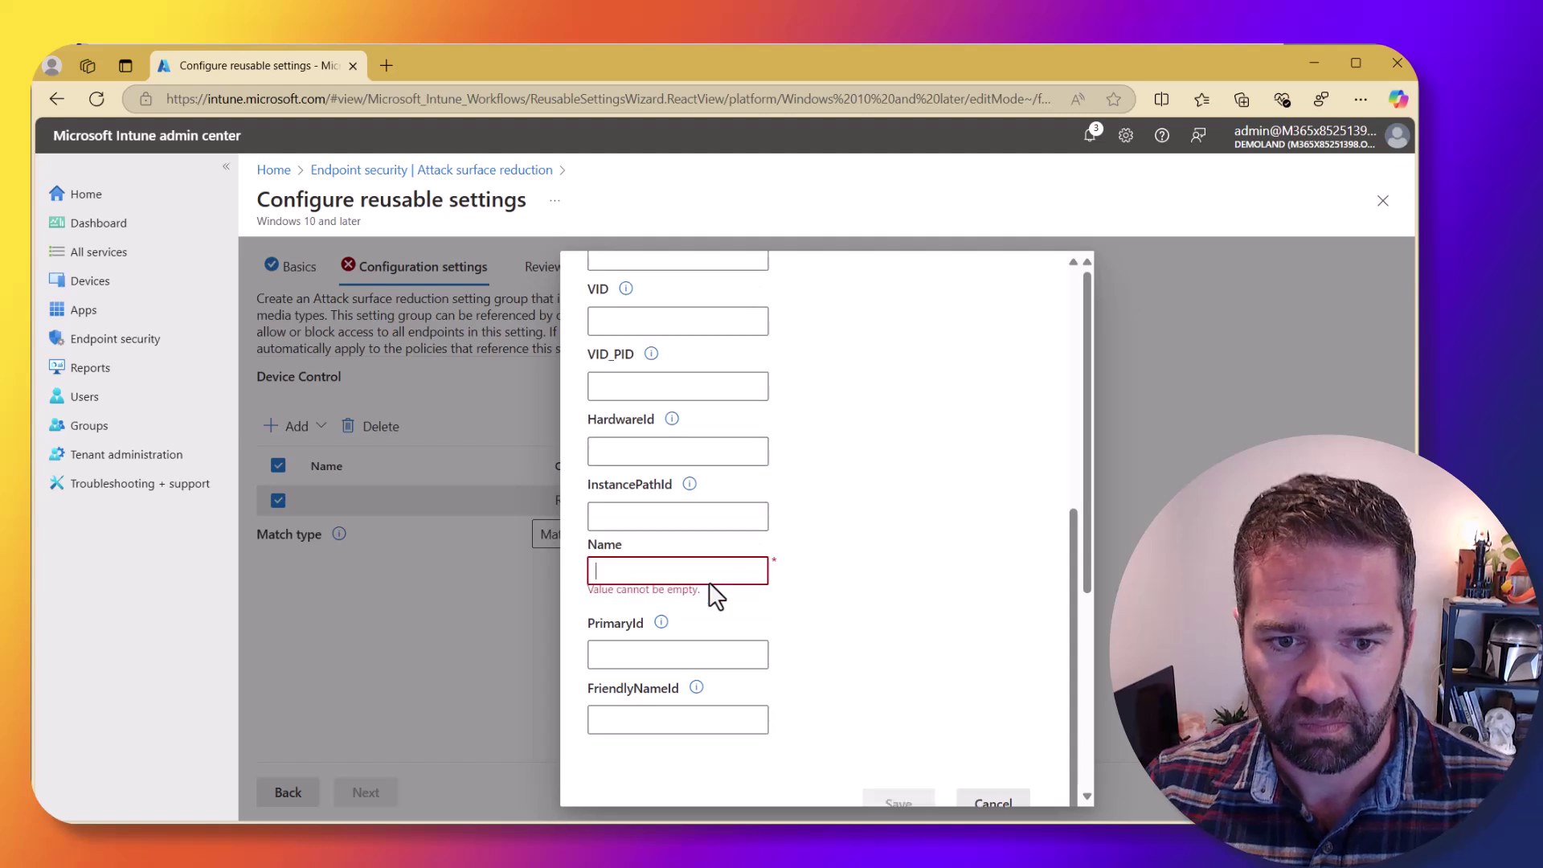
{"action": "type", "text": "R2"}
{"action": "type", "text": "D@"}
{"action": "type", "text": " USB"}
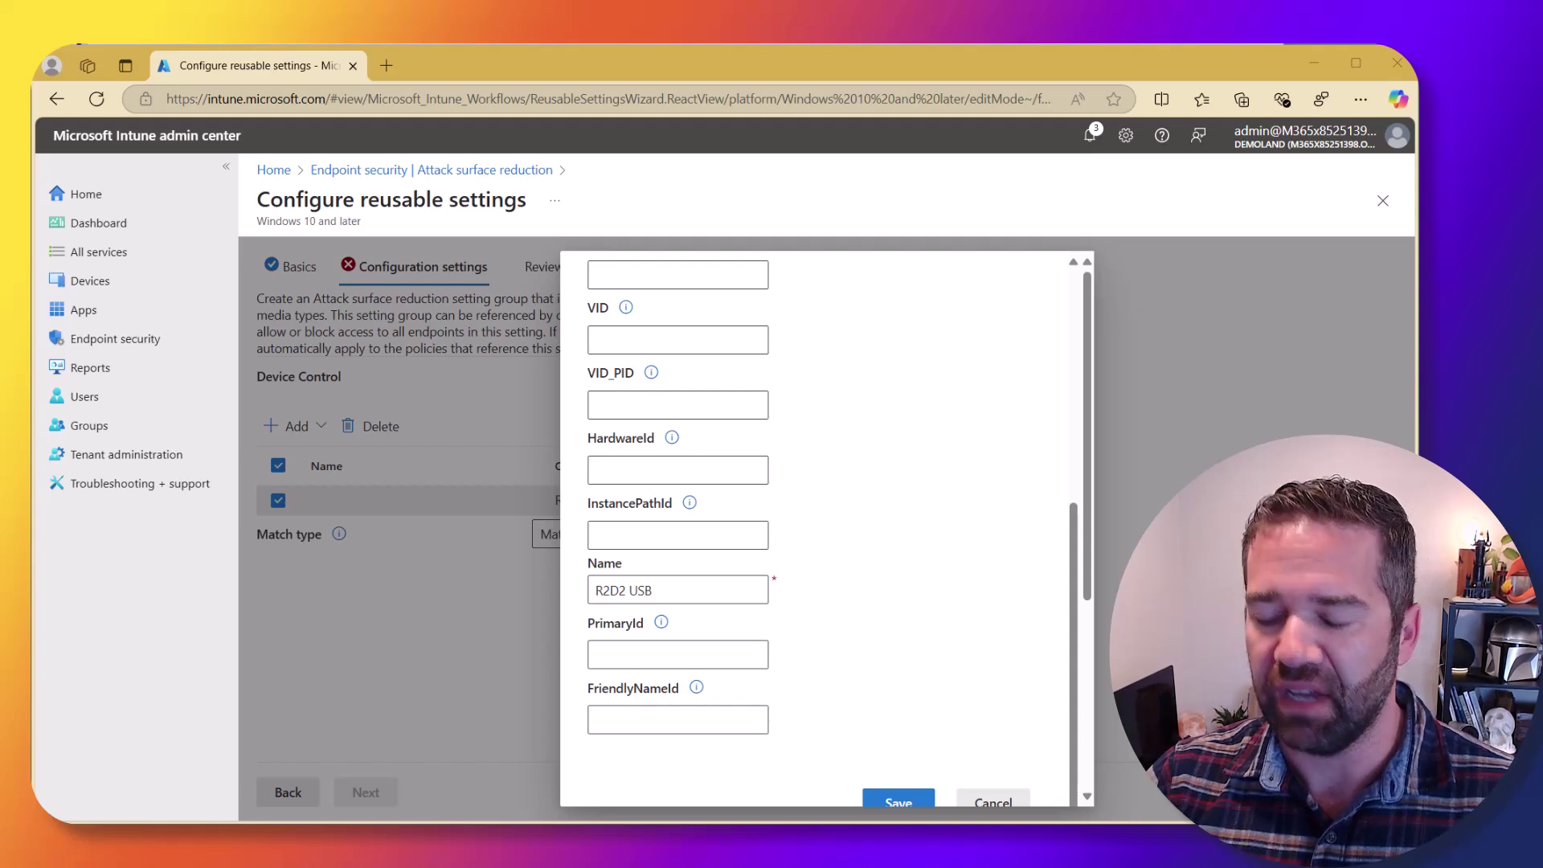
Paste the USB drive's copied device instance path as the entry's InstancePathId and check the whole value.
{"action": "left_click", "coordinate": [640, 544]}
{"action": "key", "text": "ctrl+v"}
{"action": "left_click_drag", "start_coordinate": [730, 534], "coordinate": [547, 540]}
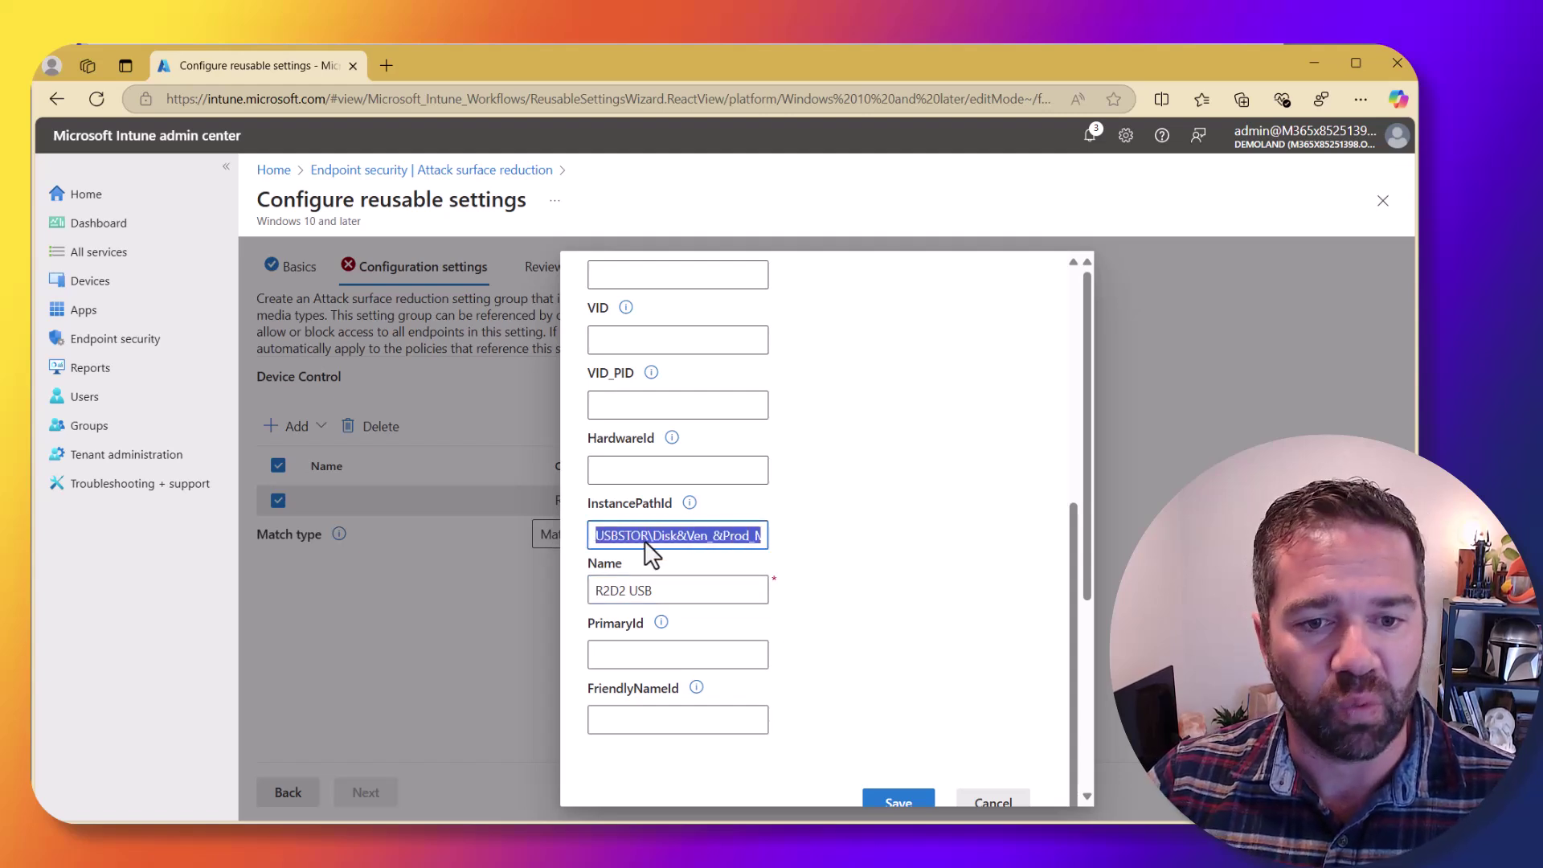
{"action": "left_click_drag", "start_coordinate": [643, 533], "coordinate": [773, 540]}
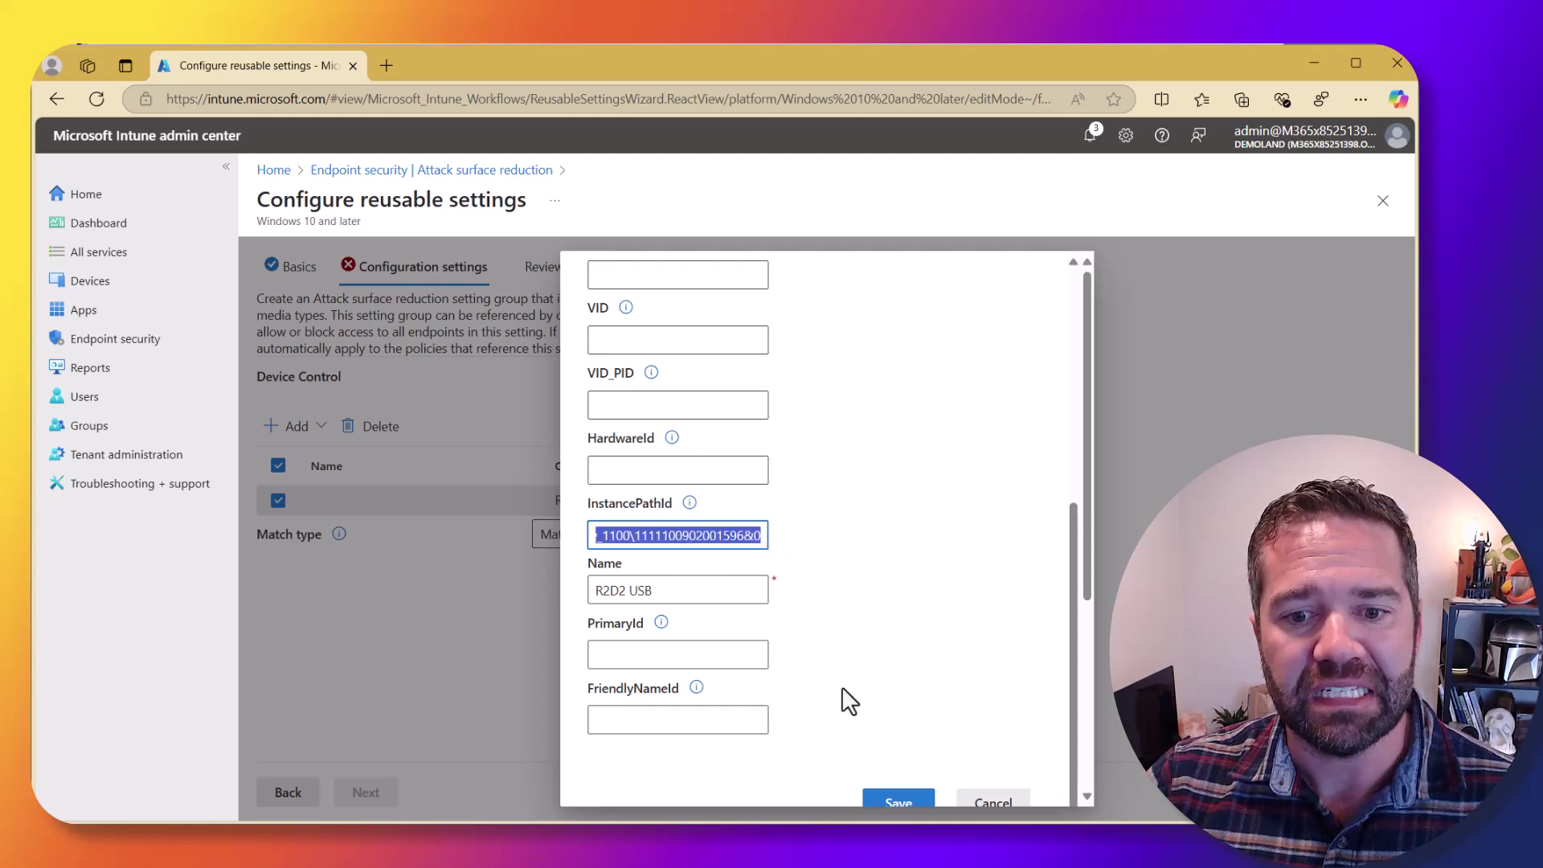
Save the R2D2 USB entry, then review and create the Authorized Devices setting group.
{"action": "left_click", "coordinate": [898, 802]}
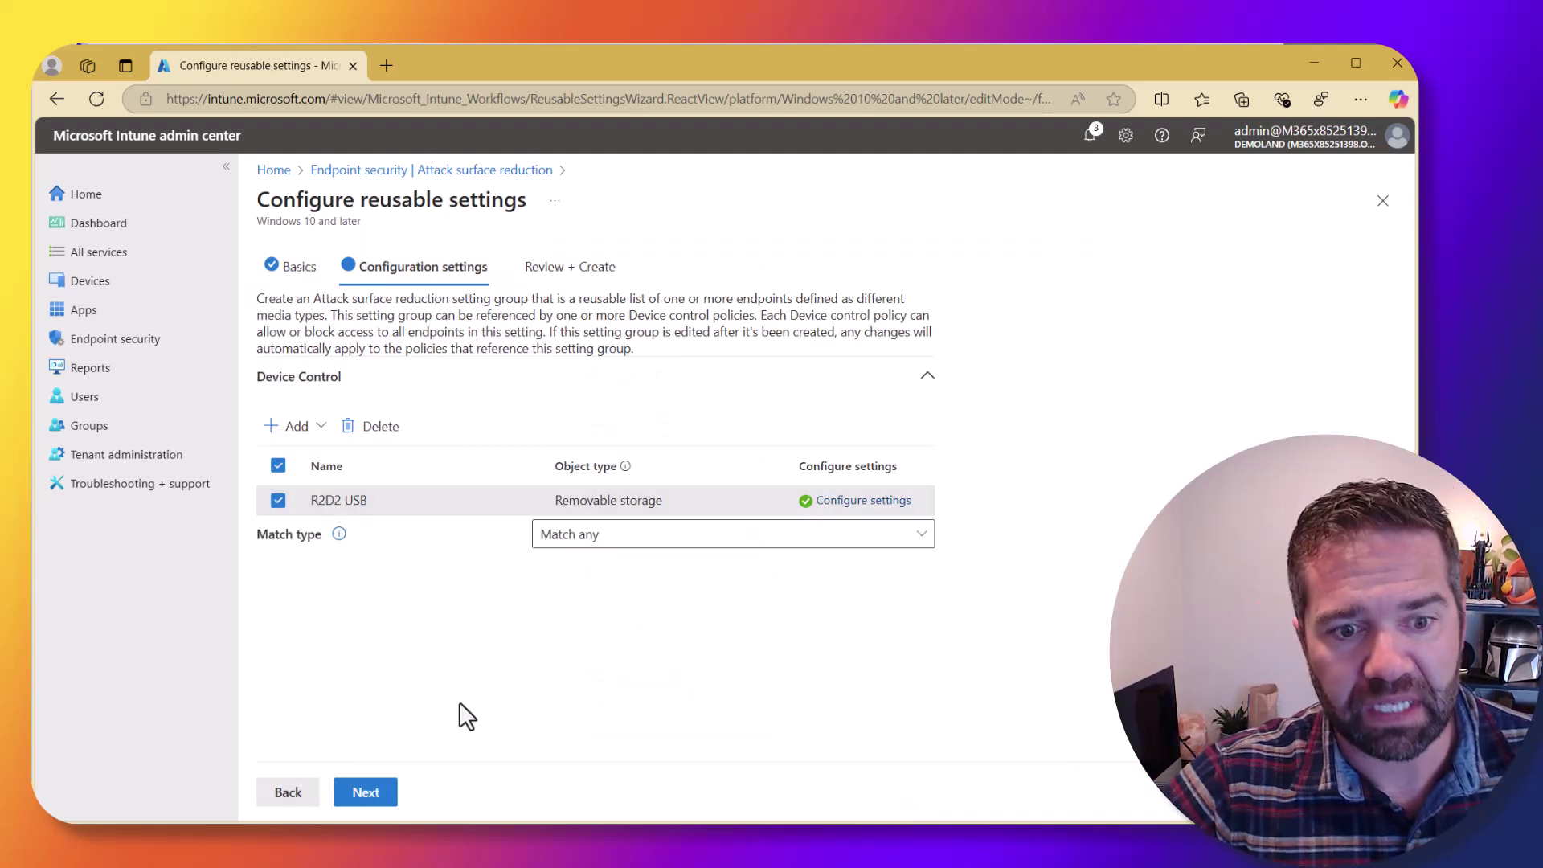
{"action": "left_click", "coordinate": [382, 798]}
{"action": "left_click", "coordinate": [387, 800]}
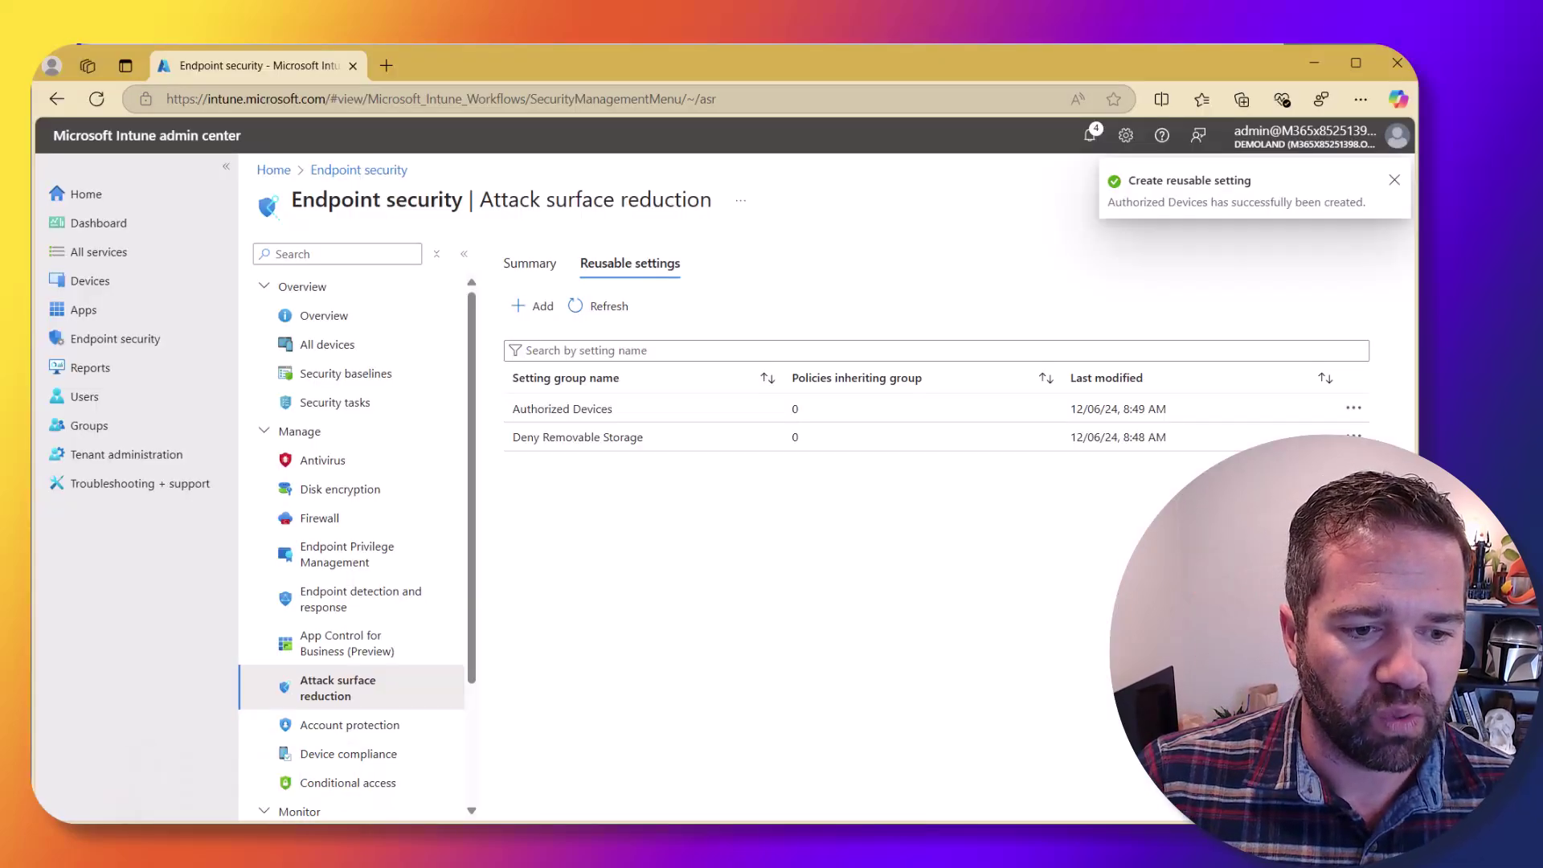
Switch to the Remote Desktop session and view the device instance path of USB Drive (D:)'s MIMOBOT USB Device in its hardware details.
{"action": "left_click", "coordinate": [185, 787]}
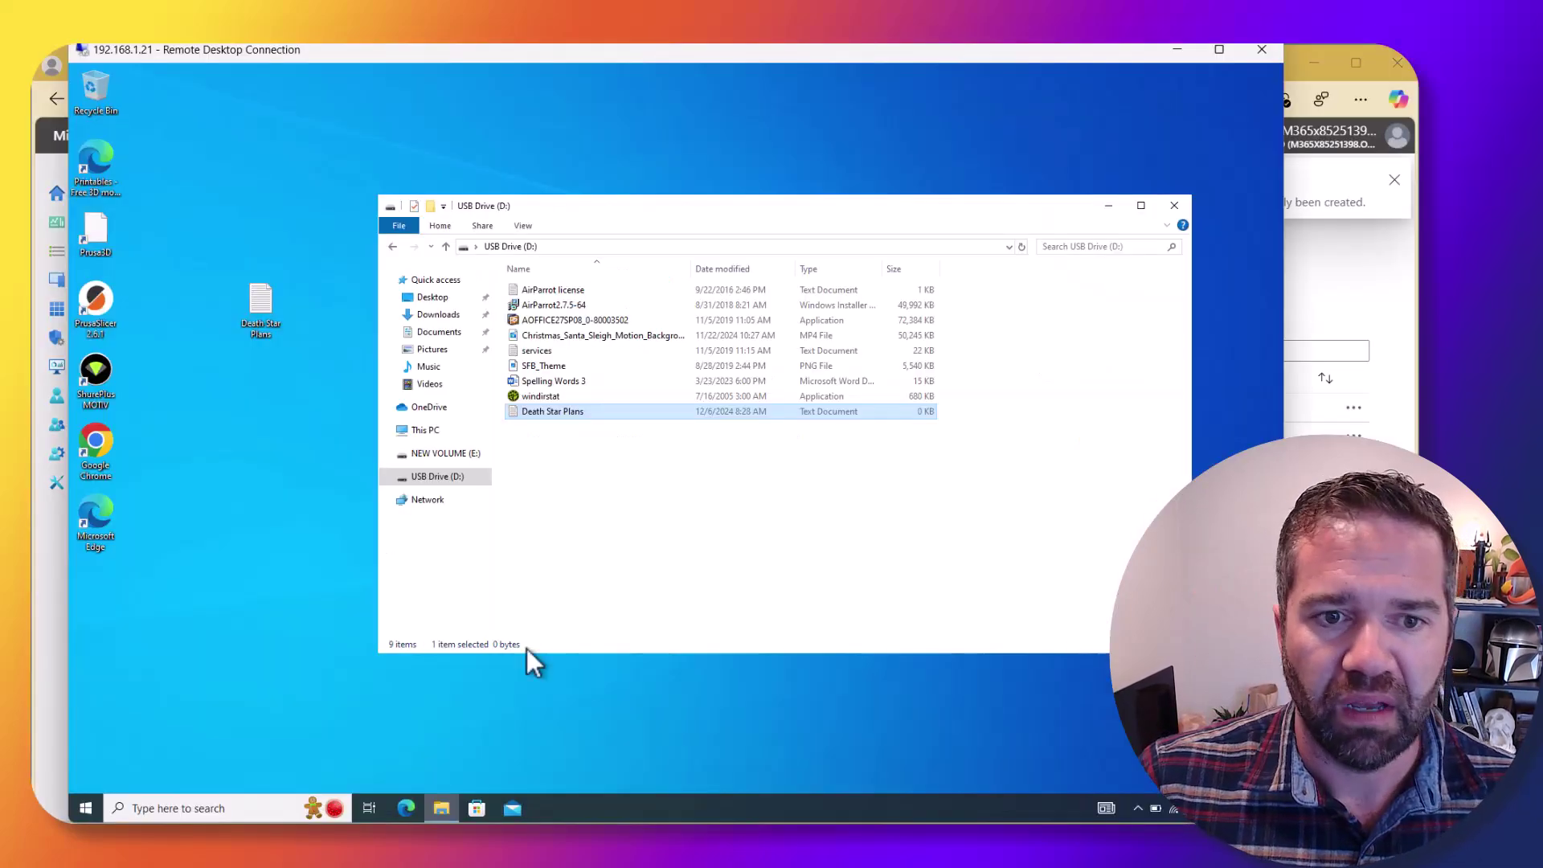
{"action": "right_click", "coordinate": [435, 474]}
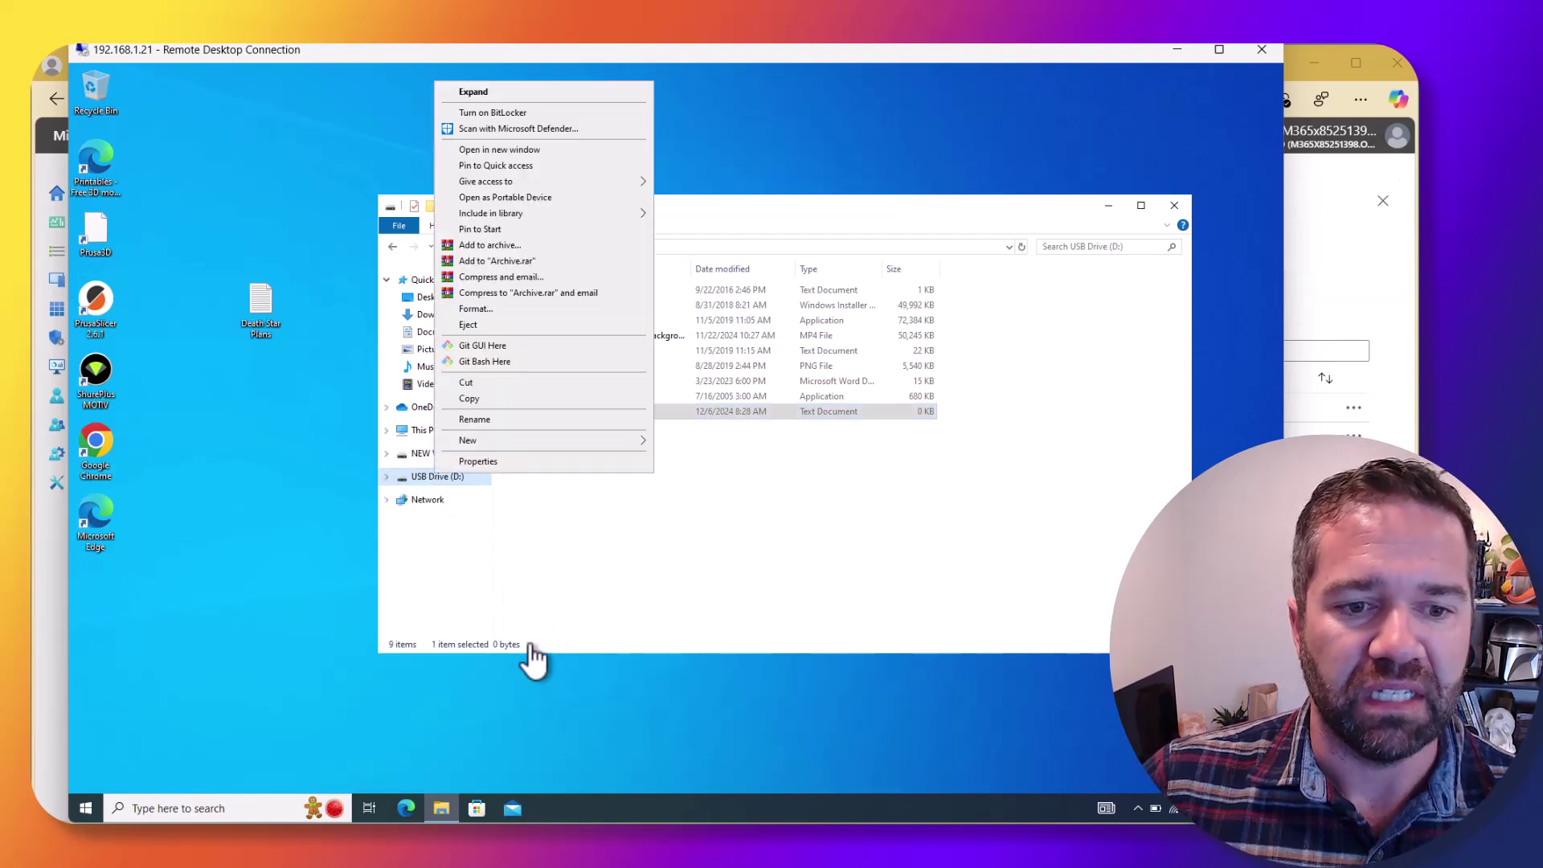
{"action": "left_click", "coordinate": [478, 462]}
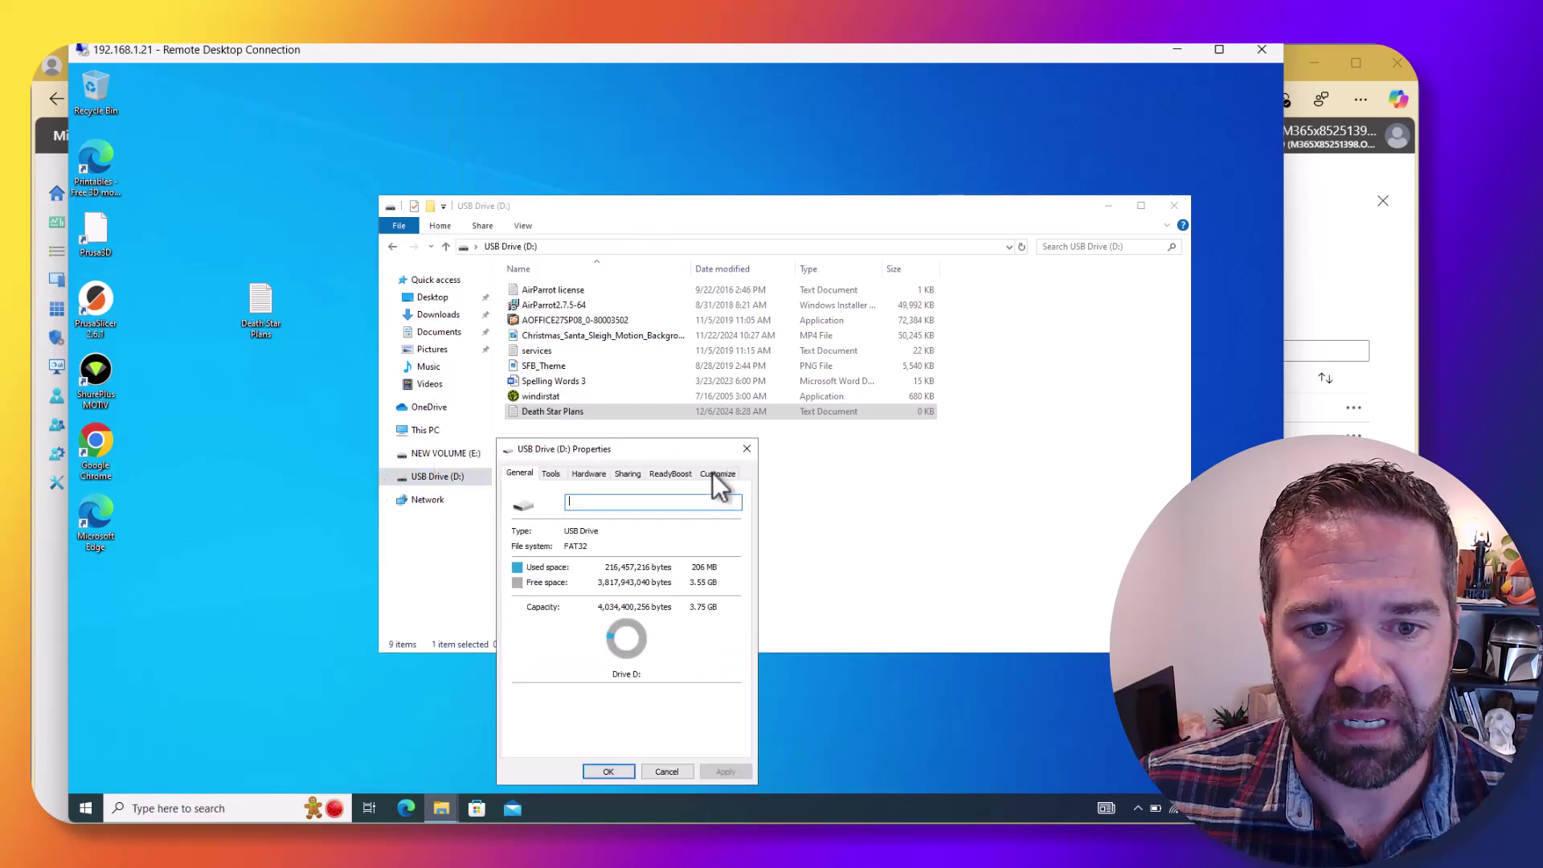
{"action": "left_click", "coordinate": [596, 474]}
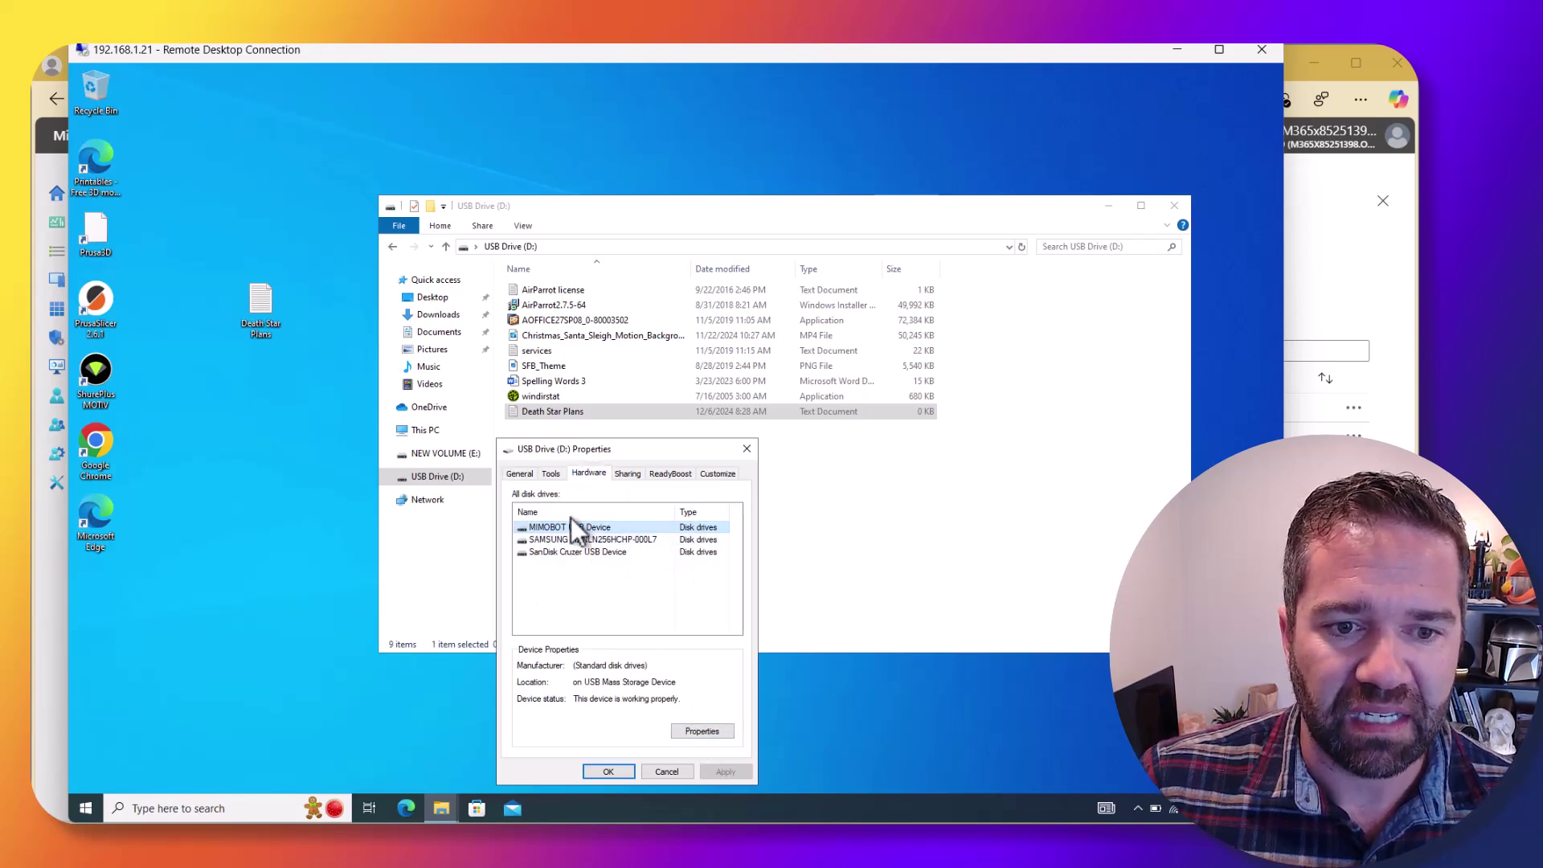
{"action": "left_click", "coordinate": [701, 730]}
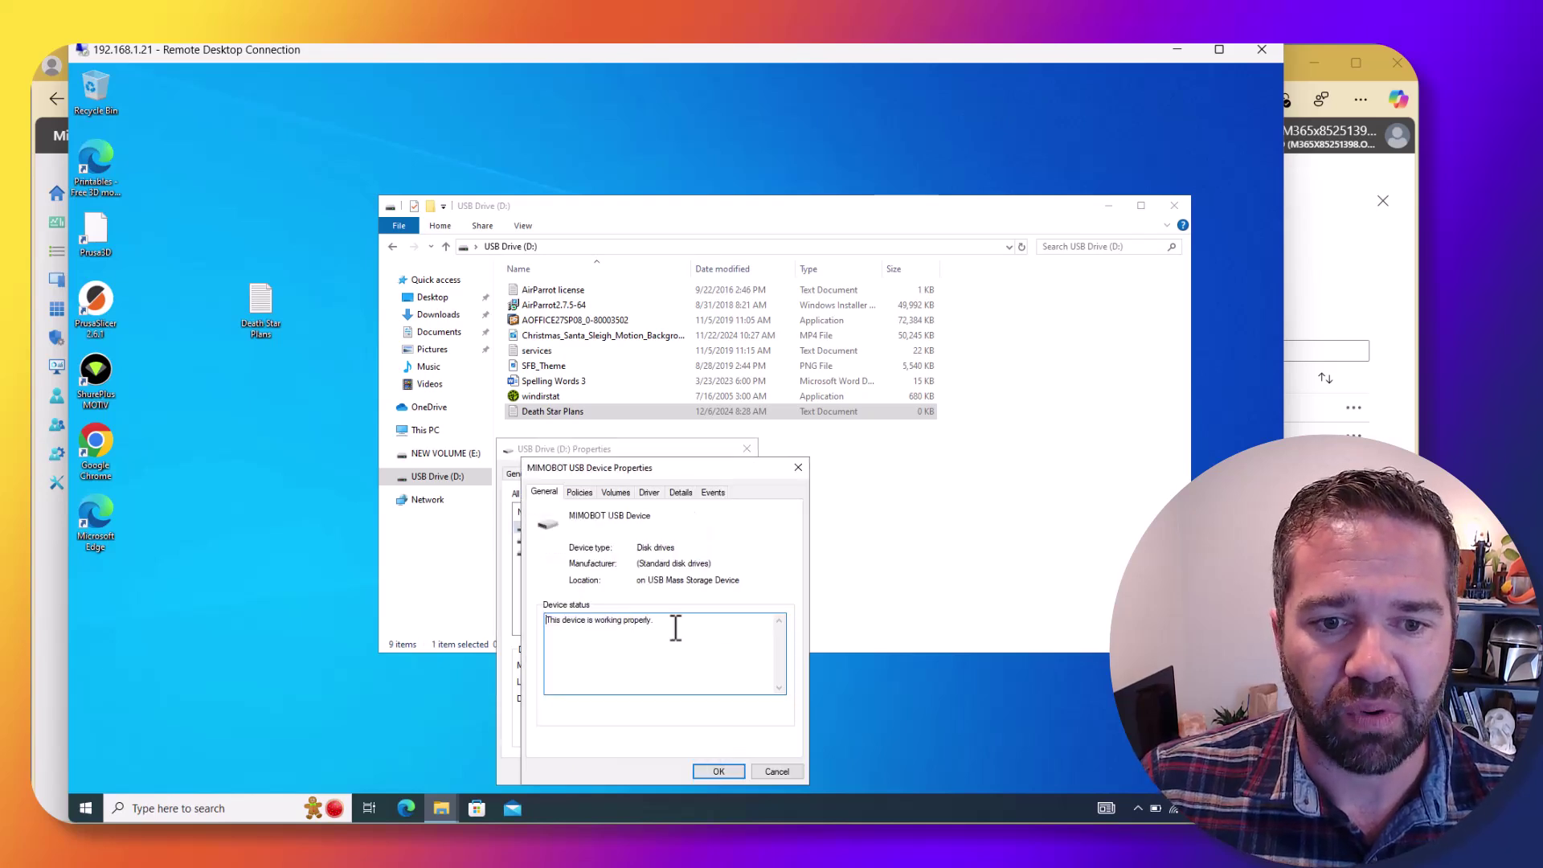
{"action": "left_click", "coordinate": [680, 492]}
{"action": "left_click", "coordinate": [659, 562]}
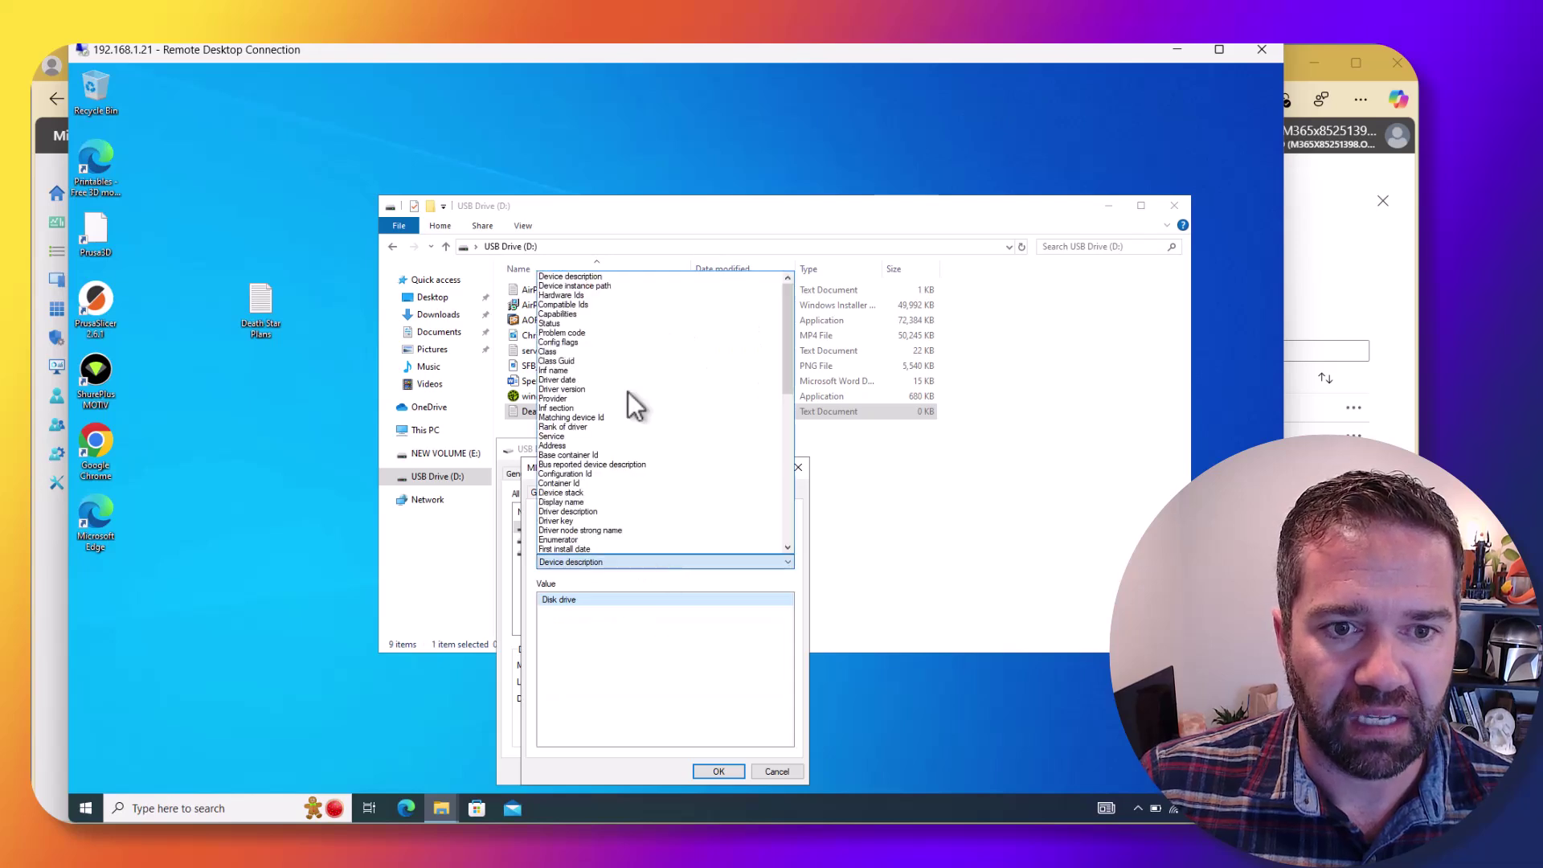
{"action": "left_click", "coordinate": [589, 285]}
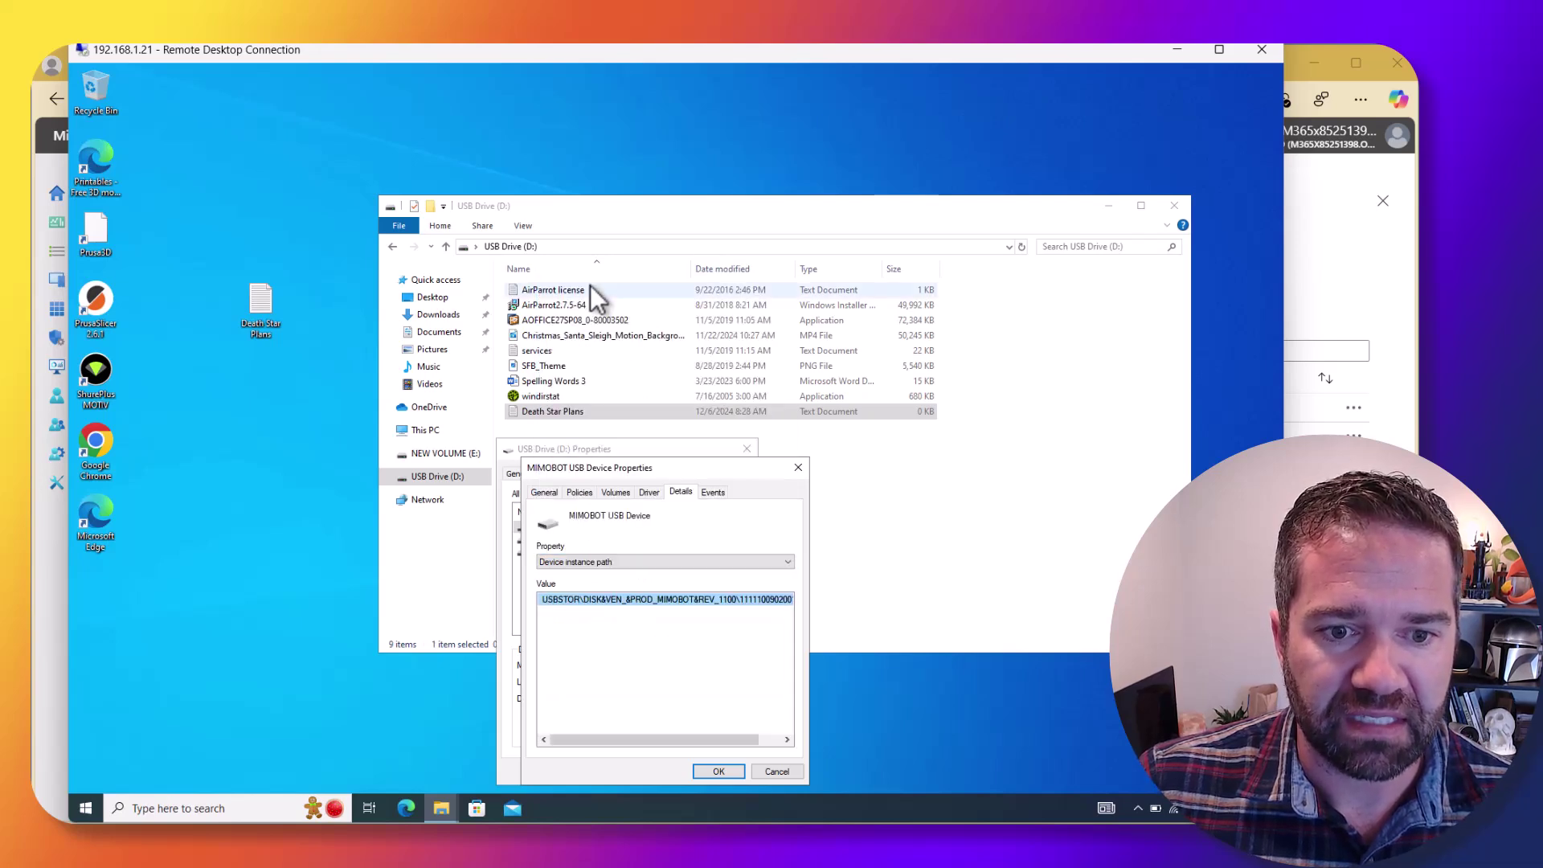
{"action": "left_click", "coordinate": [681, 601]}
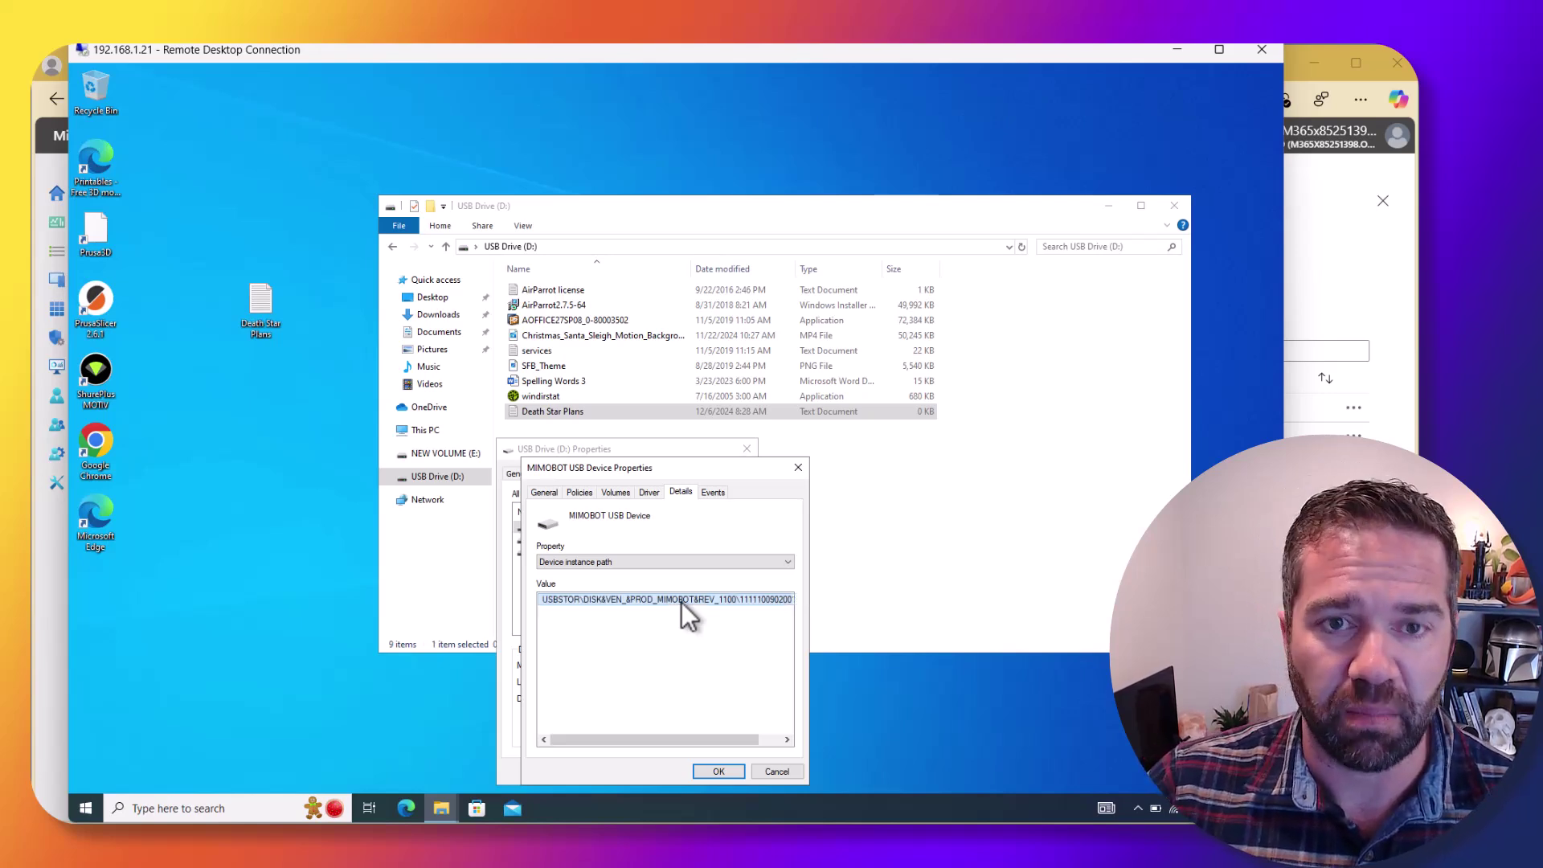
Look through the other detail properties available for the MIMOBOT USB Device, then close the device and drive properties.
{"action": "key", "text": "alt+Tab"}
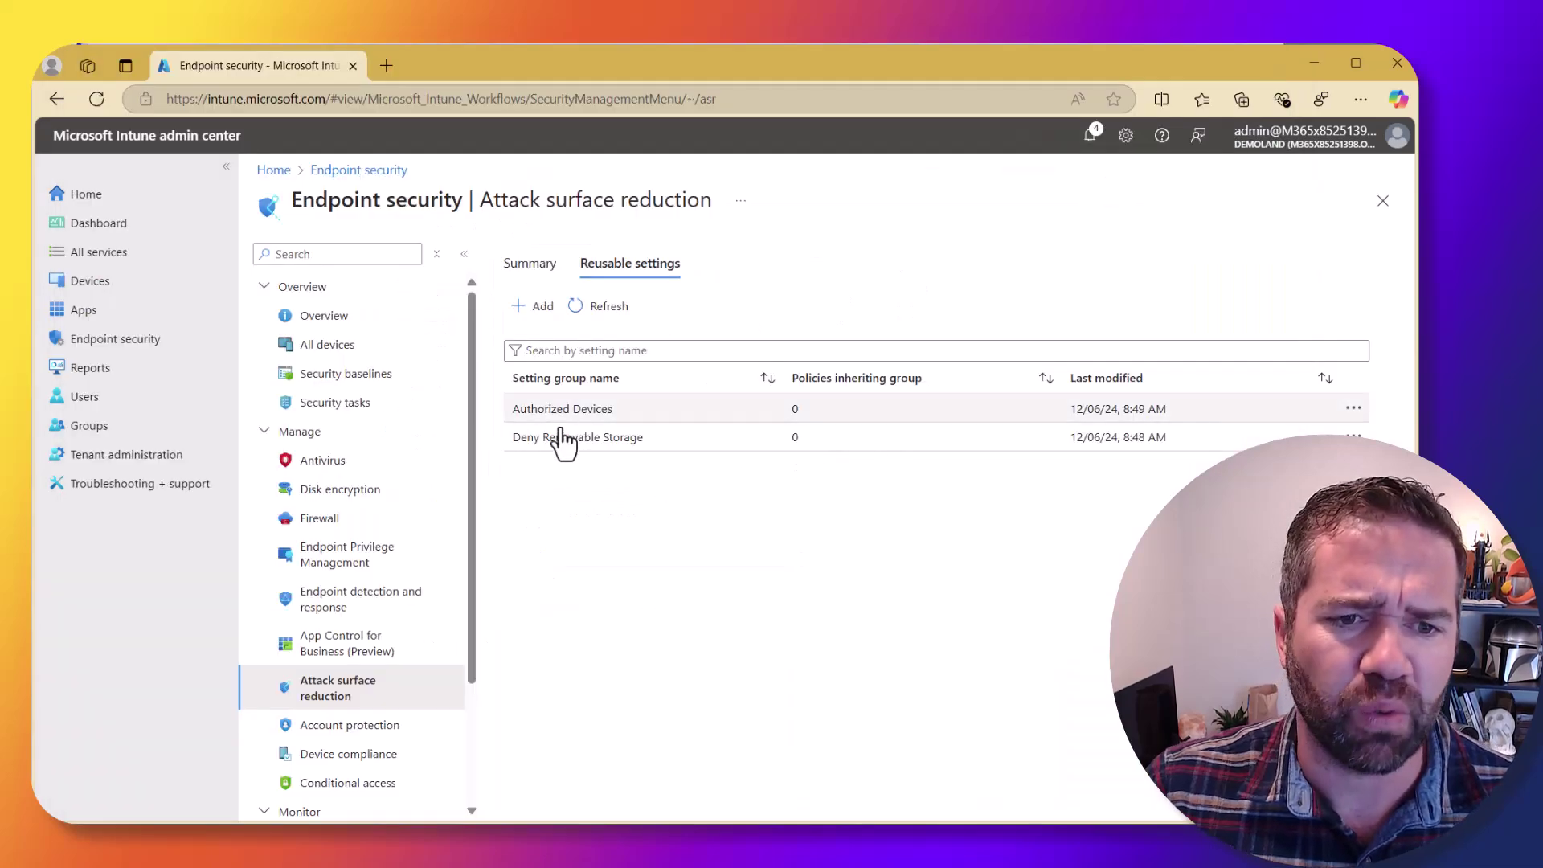
{"action": "left_click", "coordinate": [1313, 63]}
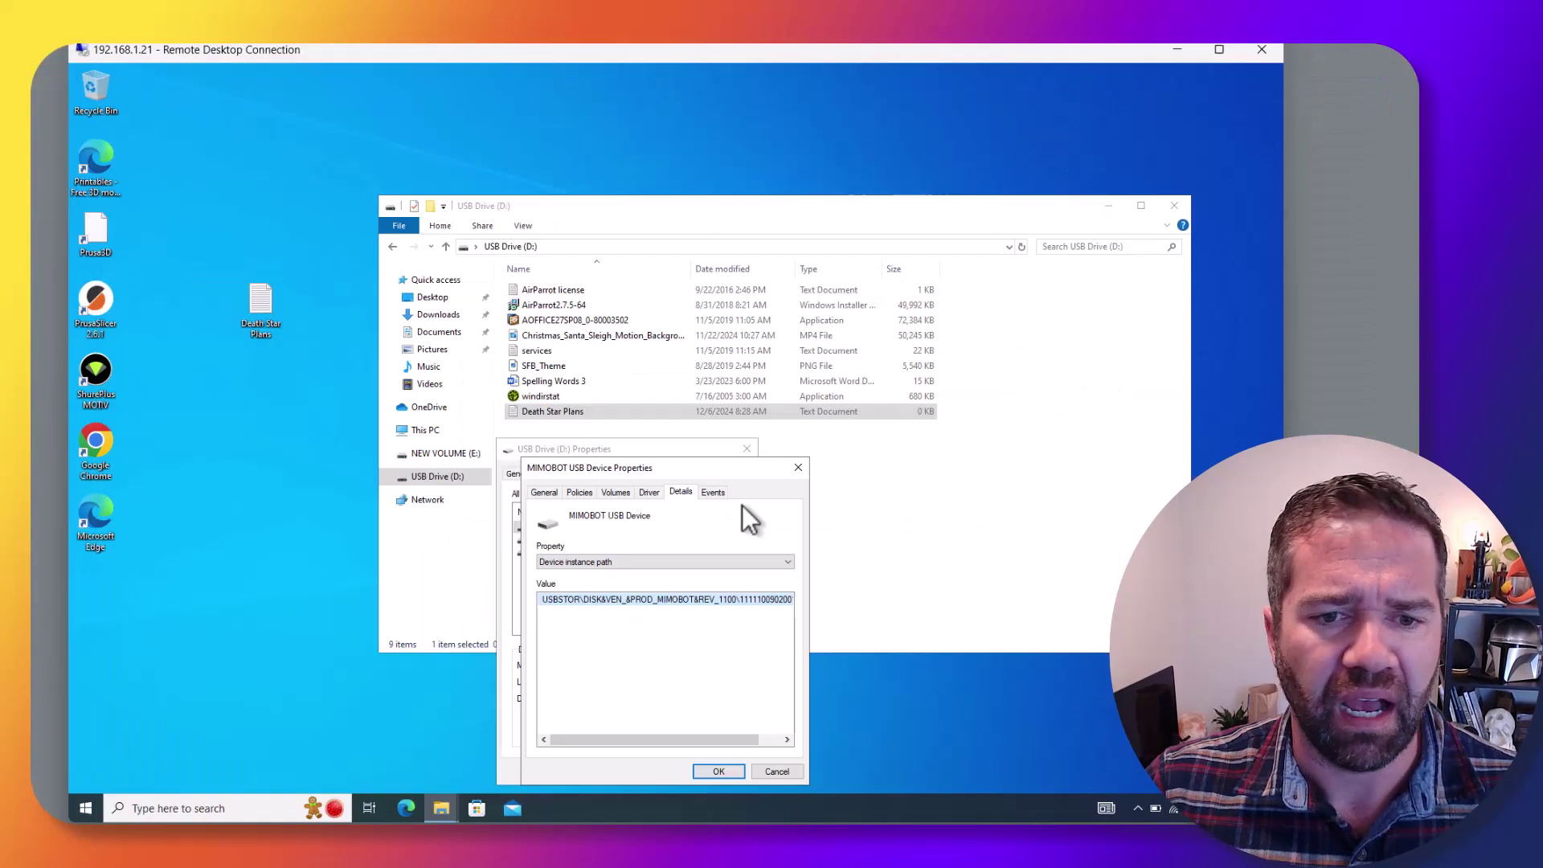
{"action": "left_click", "coordinate": [635, 561]}
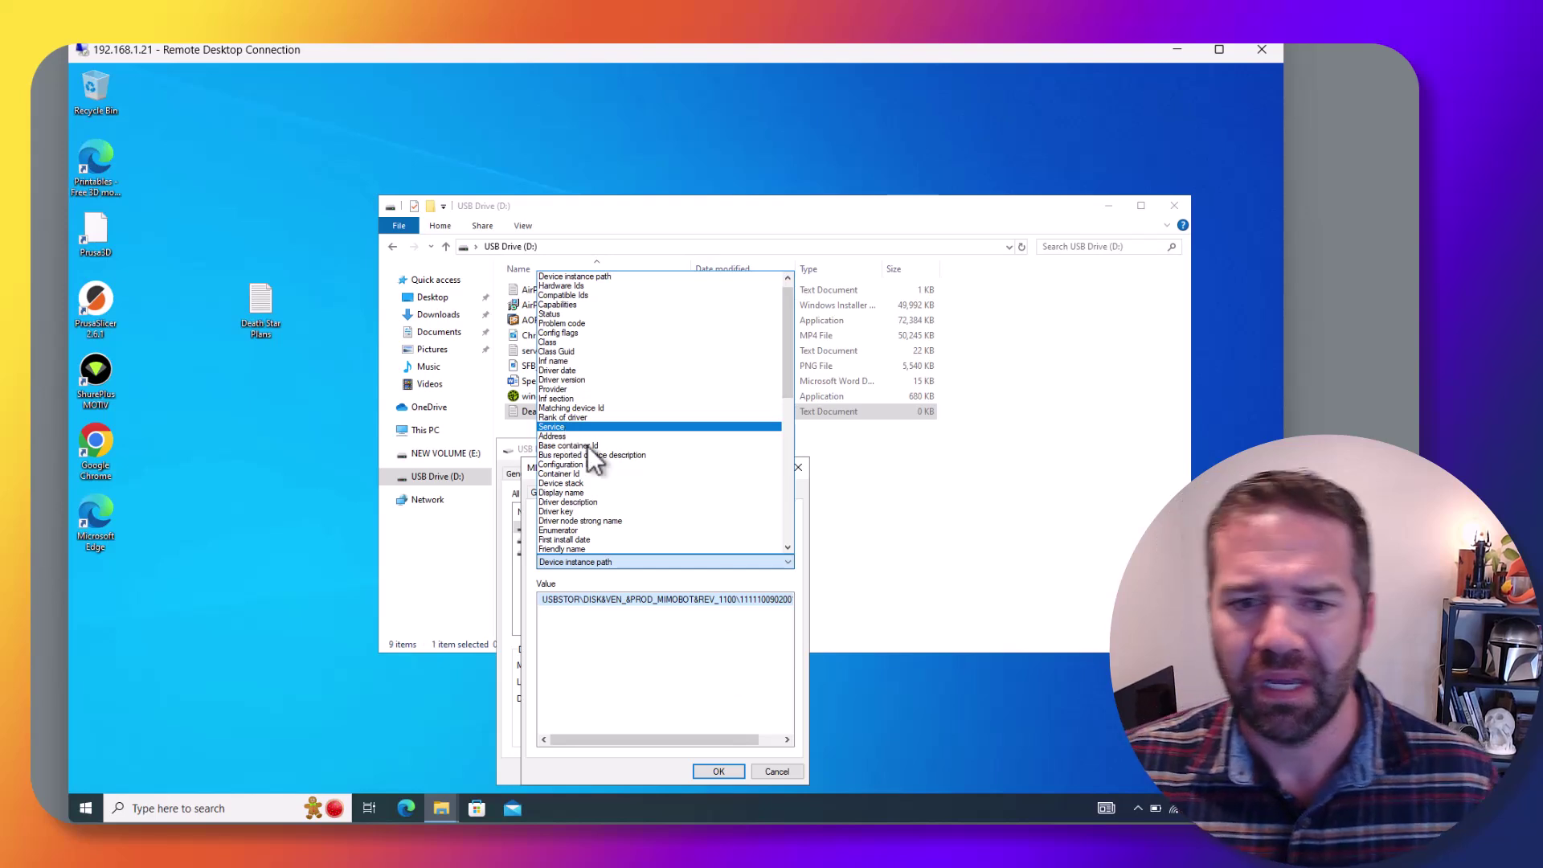
{"action": "left_click", "coordinate": [654, 691]}
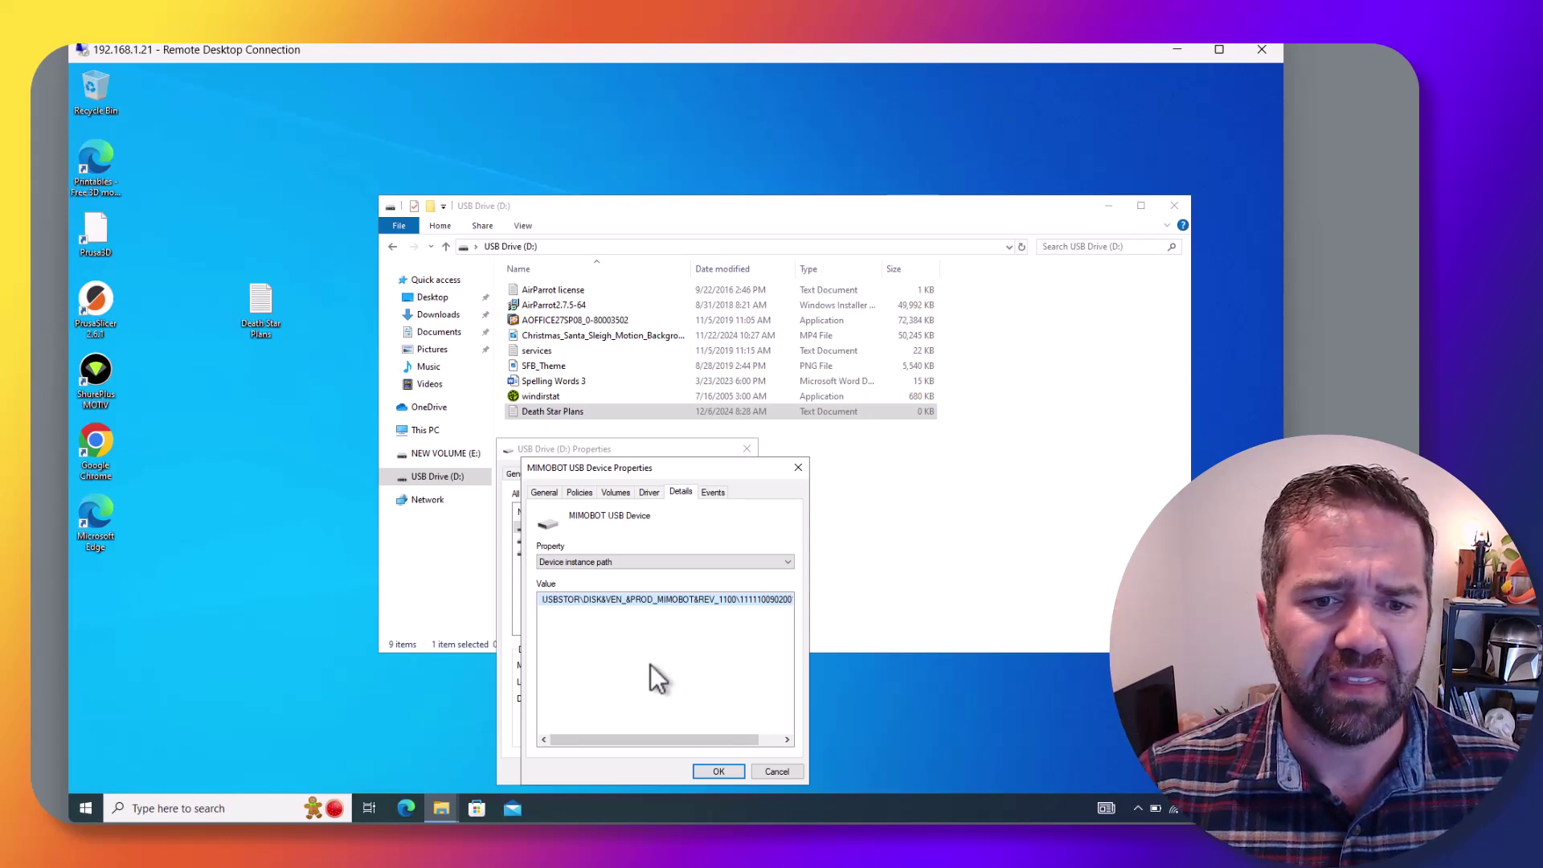
{"action": "left_click", "coordinate": [609, 561]}
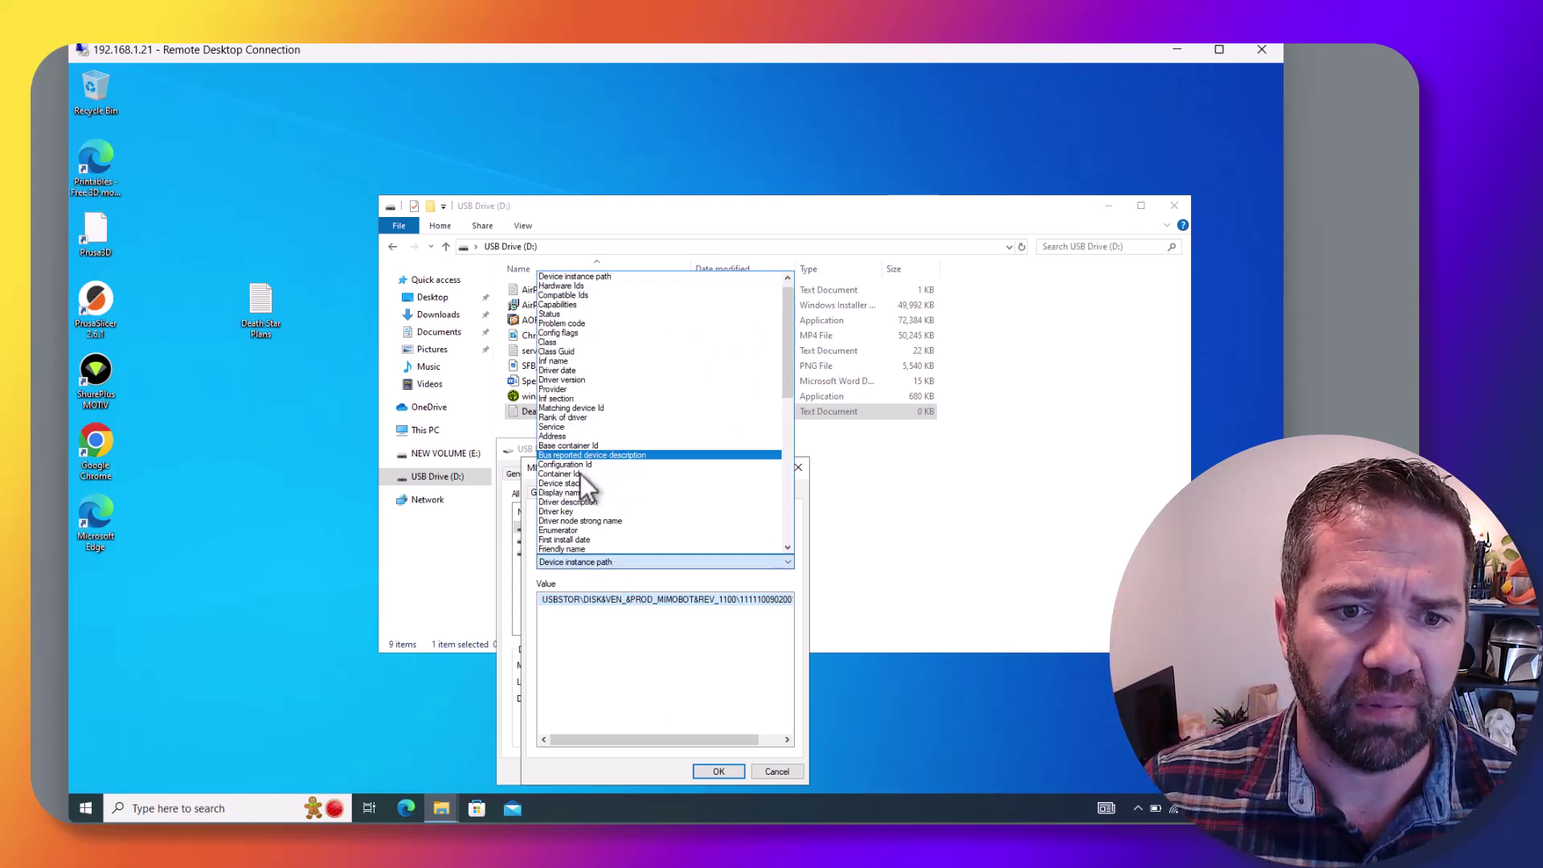
{"action": "scroll", "coordinate": [603, 518], "scroll_direction": "down", "scroll_amount": 5}
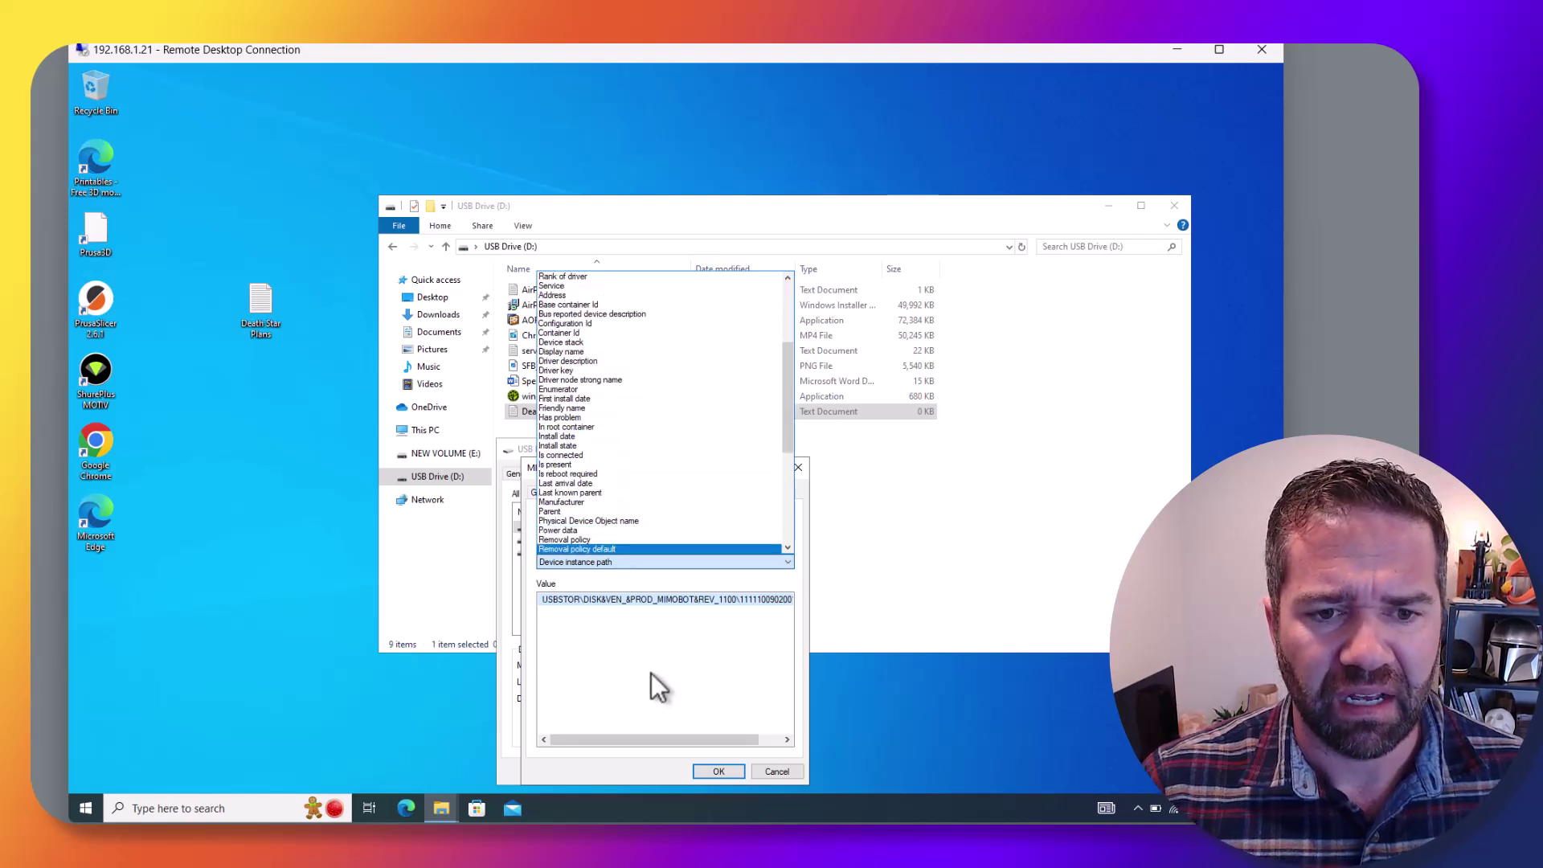
{"action": "scroll", "coordinate": [672, 501], "scroll_direction": "down", "scroll_amount": 7}
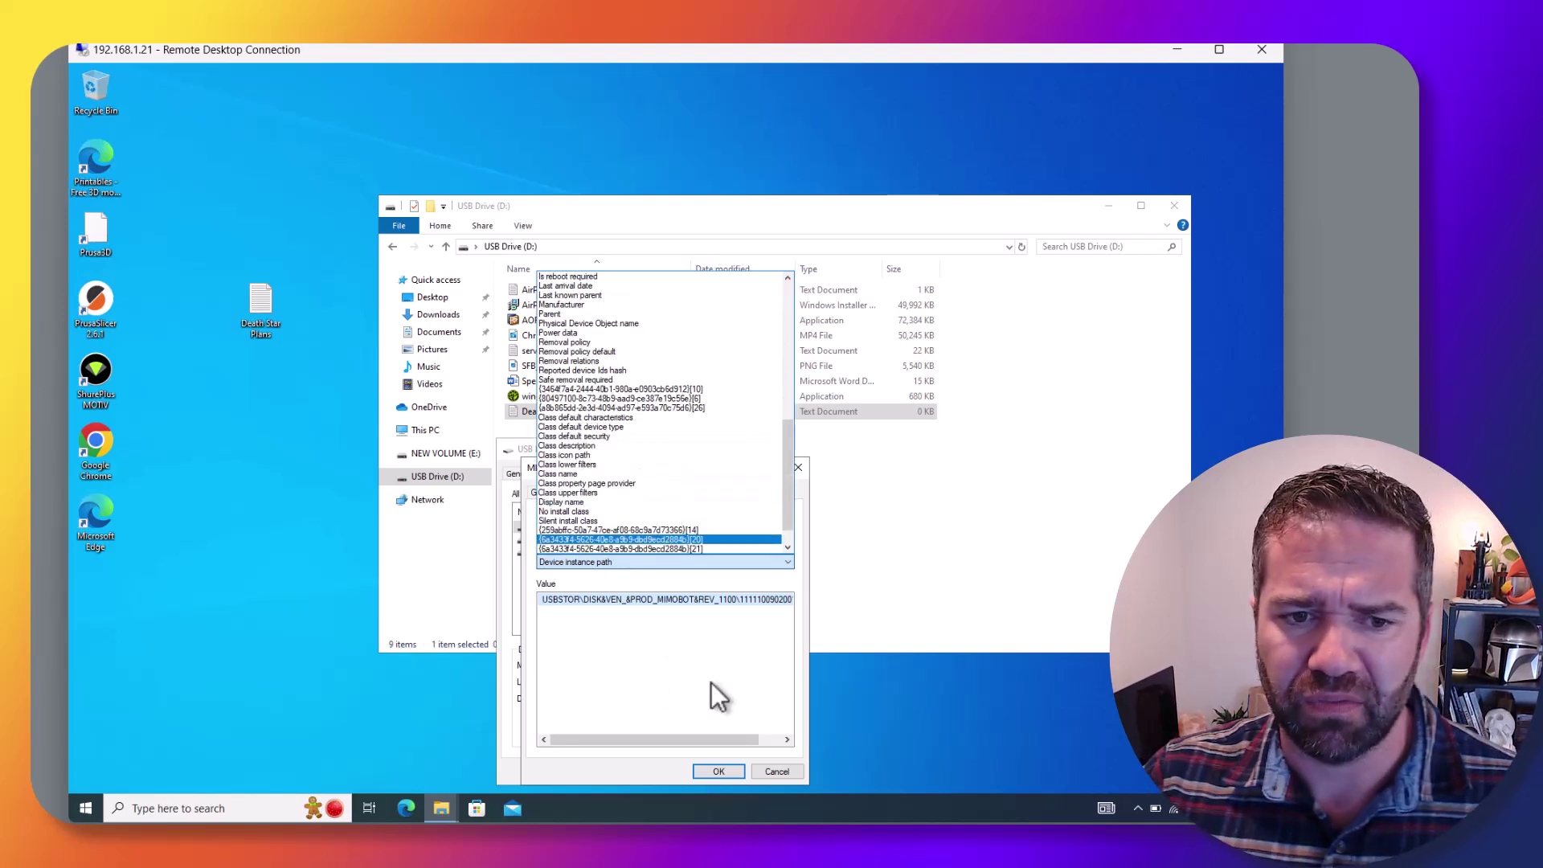
{"action": "left_click", "coordinate": [781, 769]}
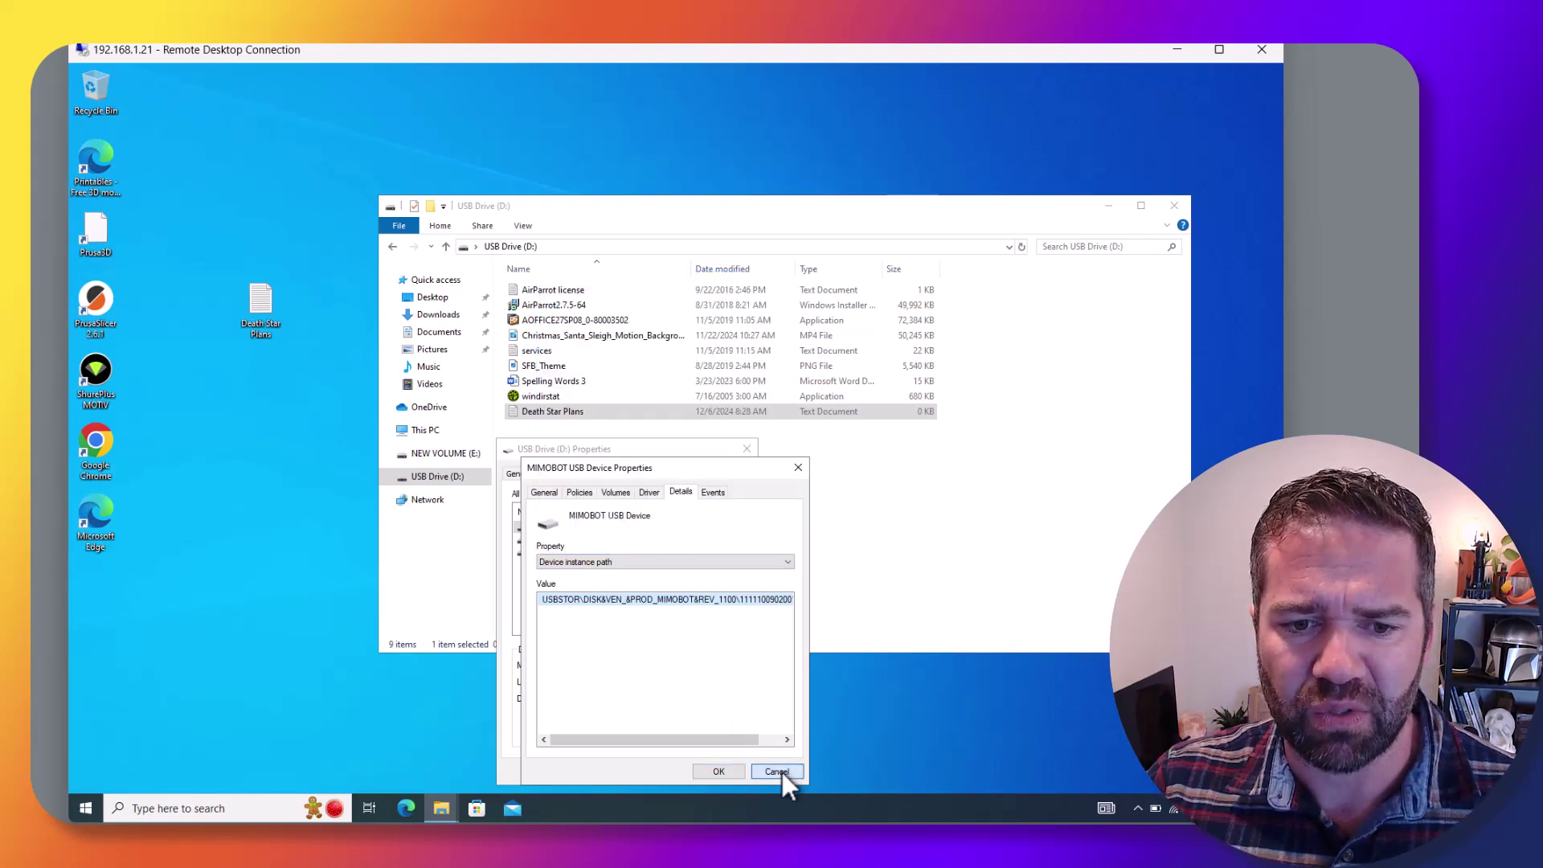
{"action": "left_click", "coordinate": [781, 769]}
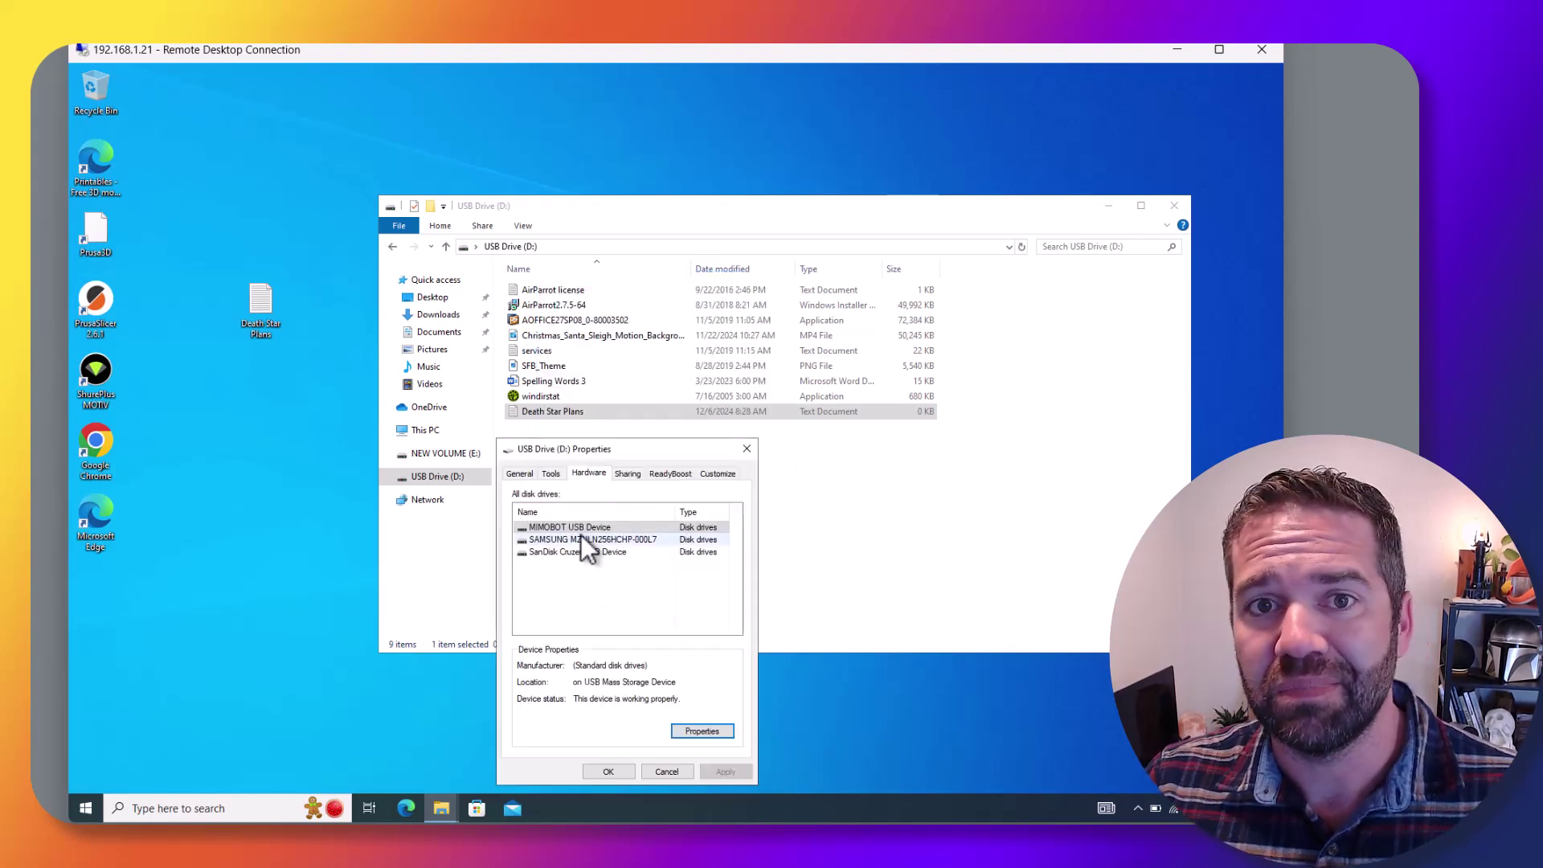
{"action": "left_click", "coordinate": [746, 448]}
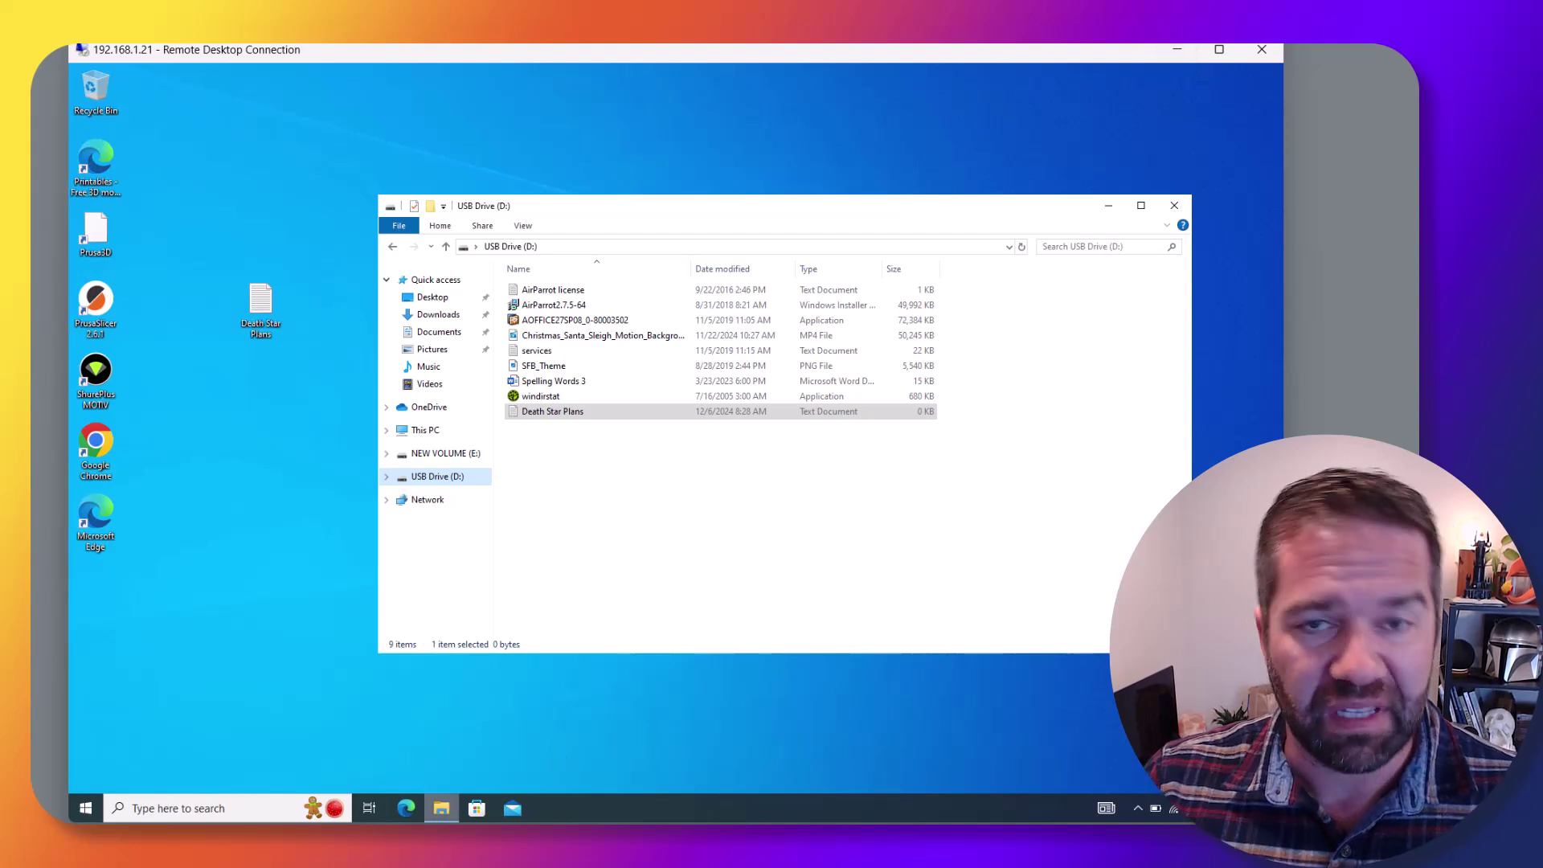
Switch to the Microsoft Defender portal and open the detailed Device control report under the endpoint reports.
{"action": "mouse_move", "coordinate": [441, 807]}
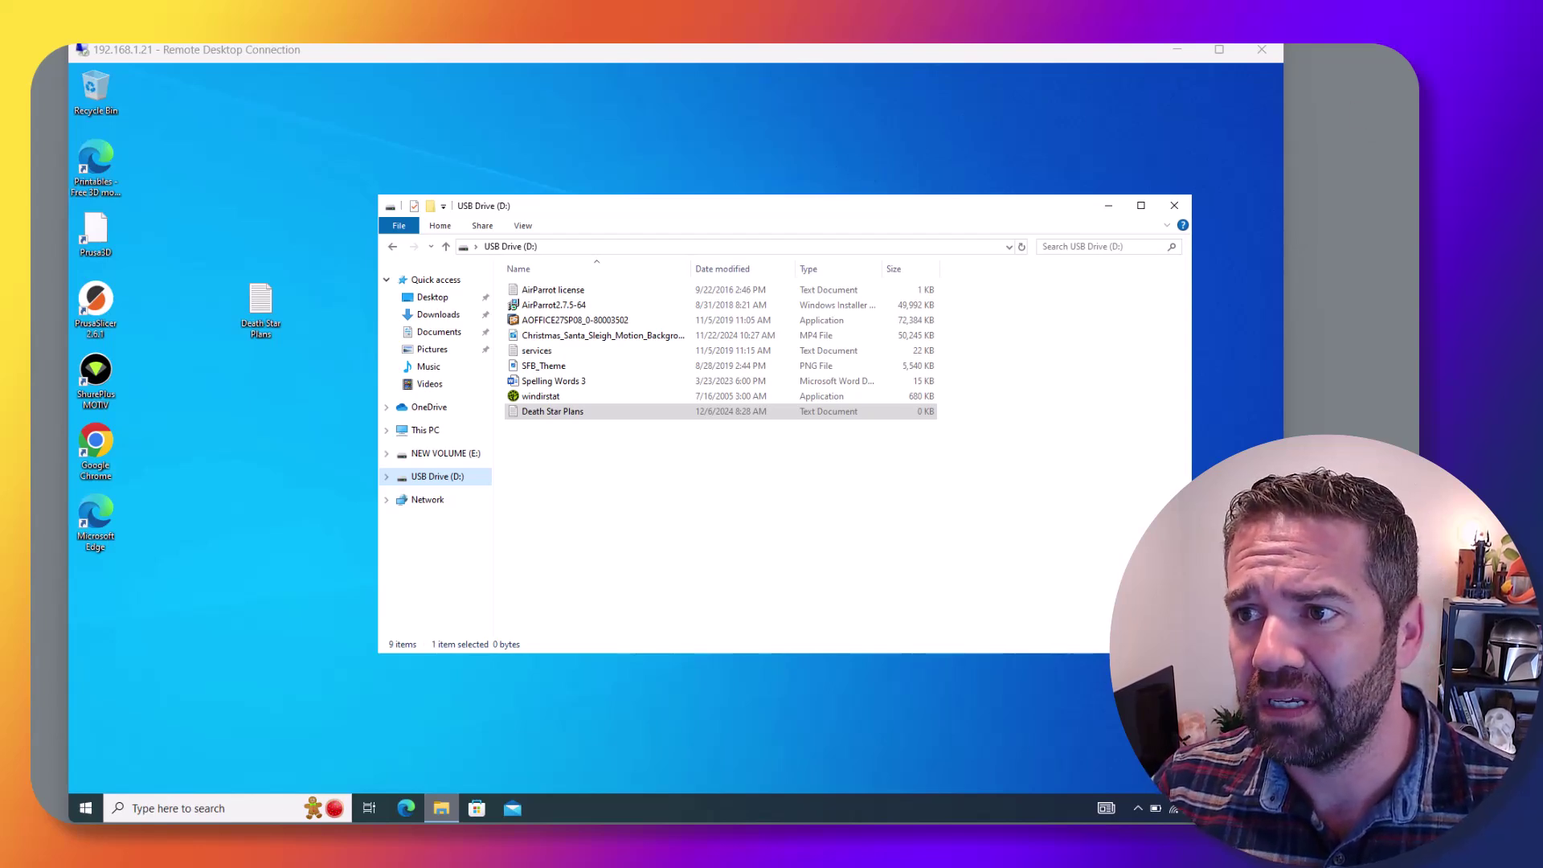
{"action": "key", "text": "alt+Tab"}
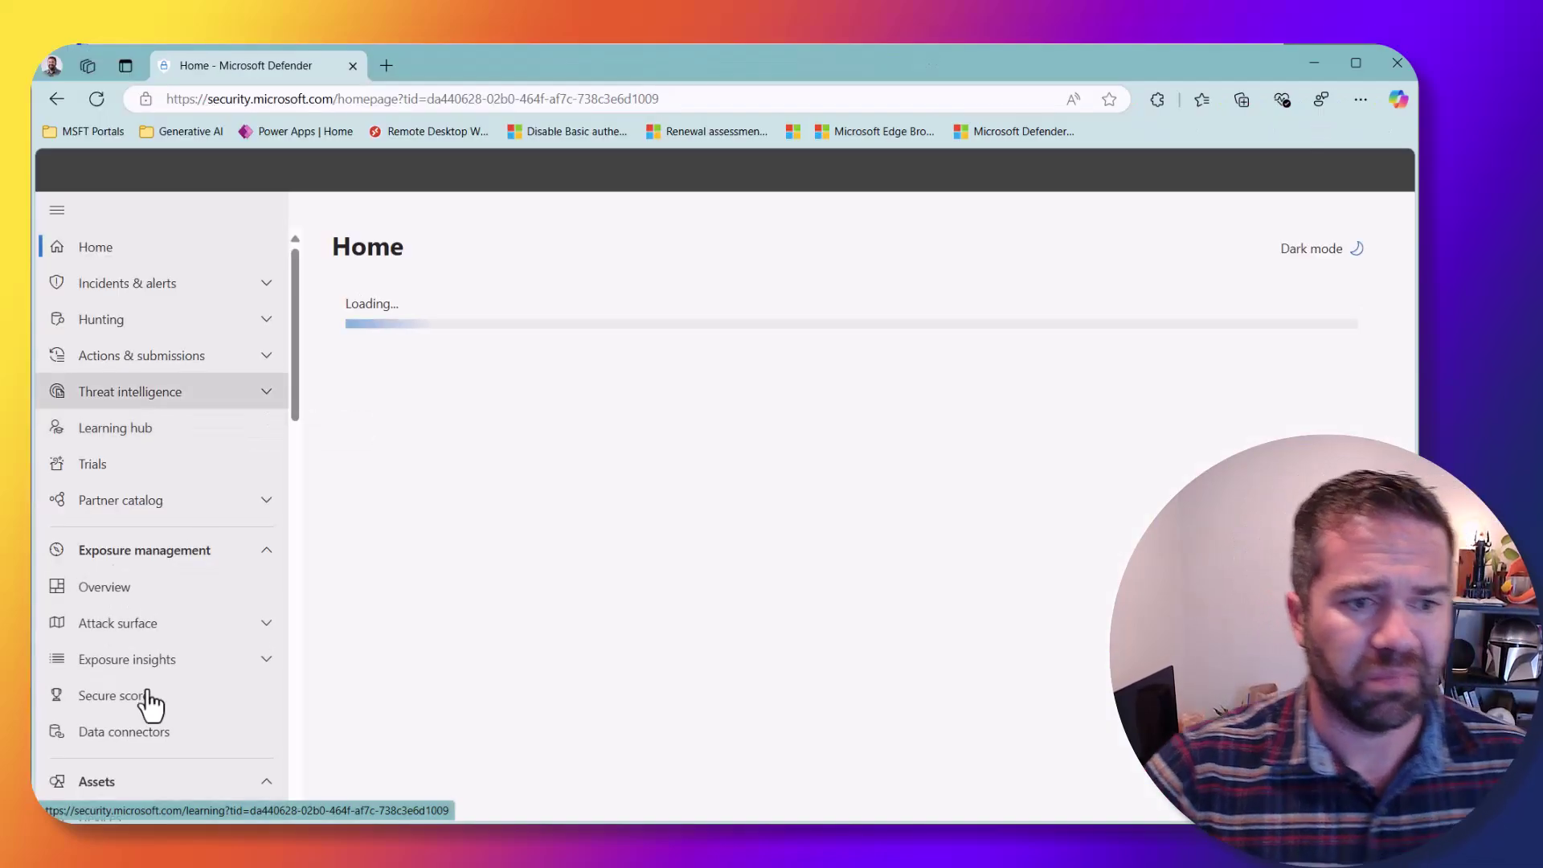
{"action": "scroll", "coordinate": [155, 727], "scroll_direction": "down", "scroll_amount": 15}
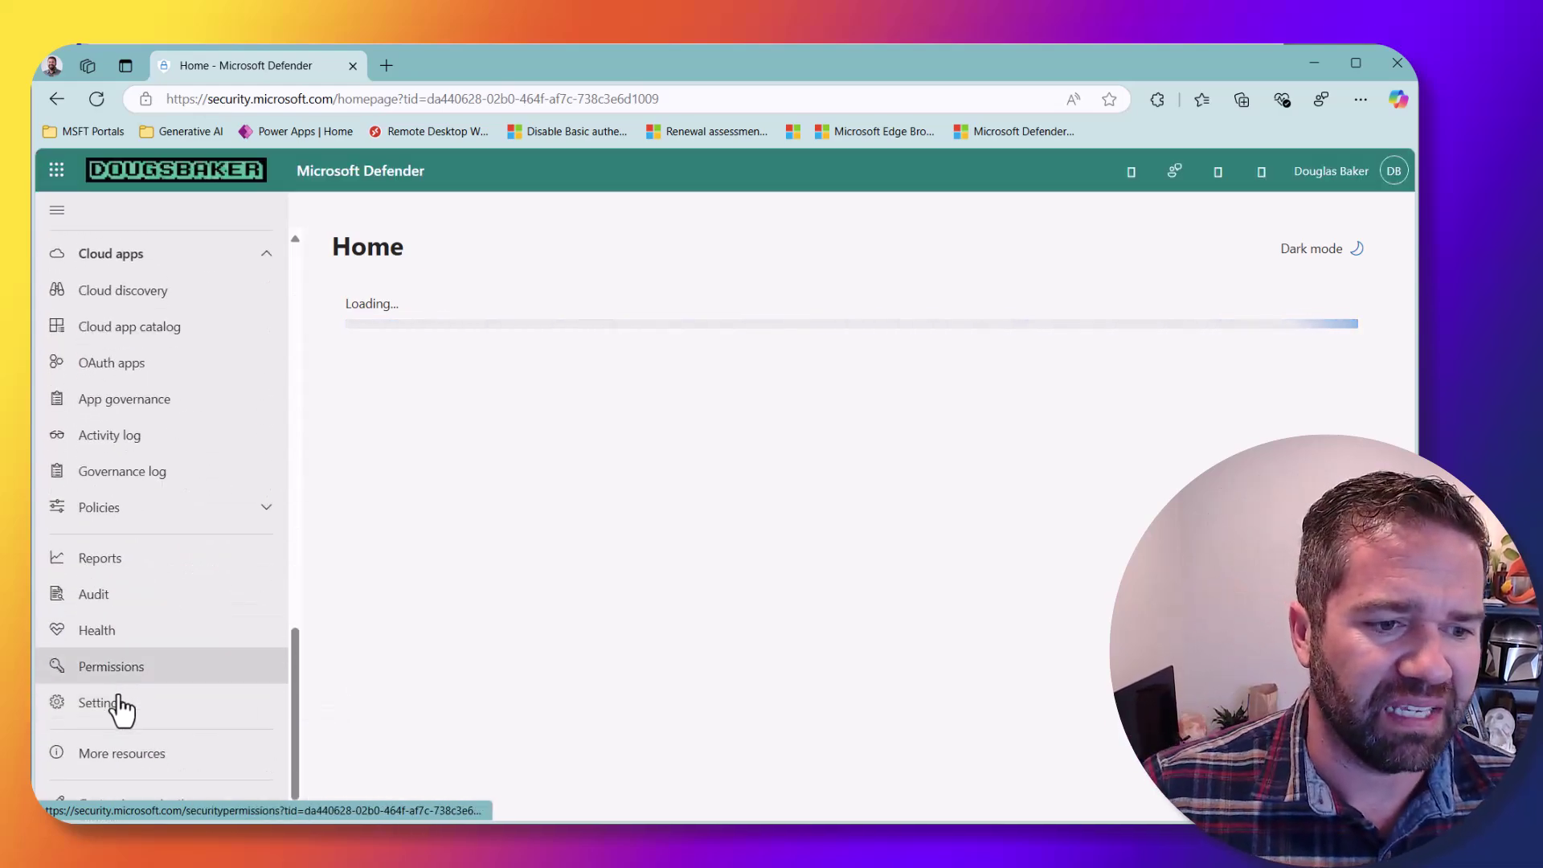
{"action": "left_click", "coordinate": [114, 706]}
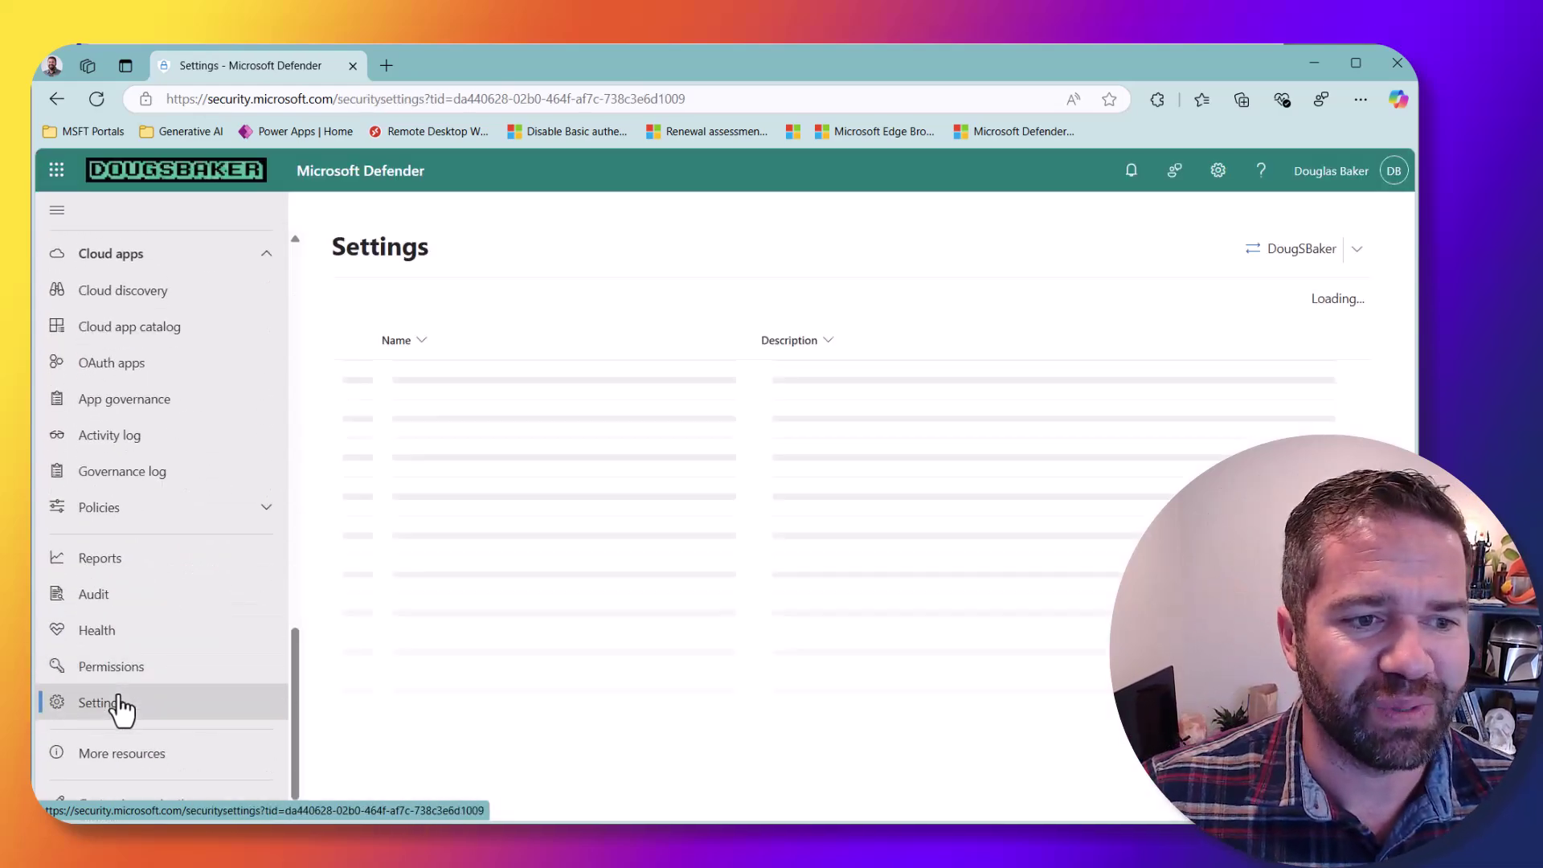
{"action": "left_click", "coordinate": [108, 560]}
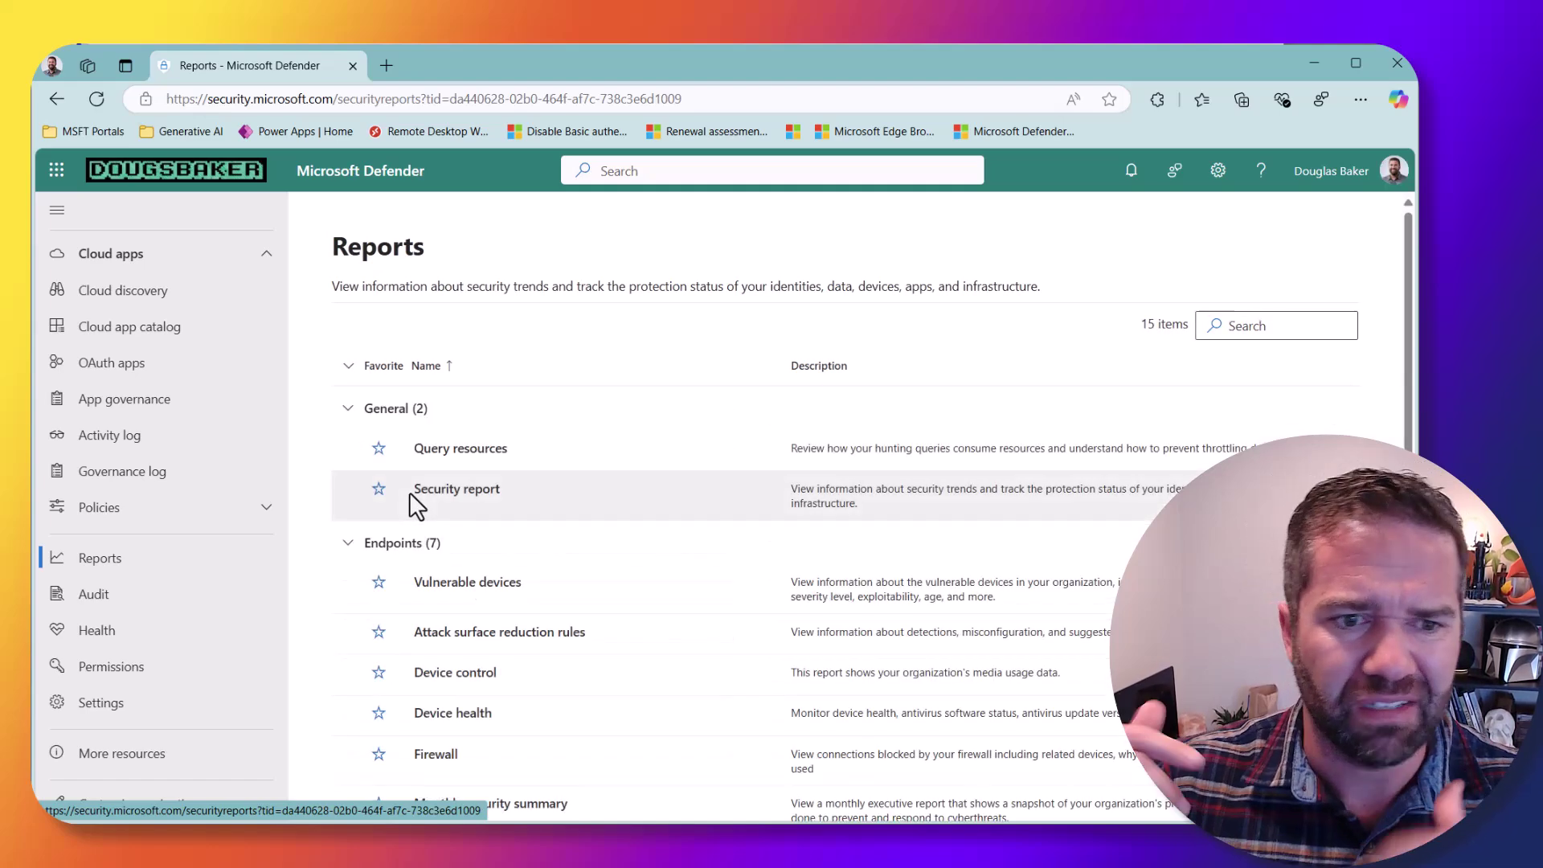
{"action": "left_click", "coordinate": [463, 672]}
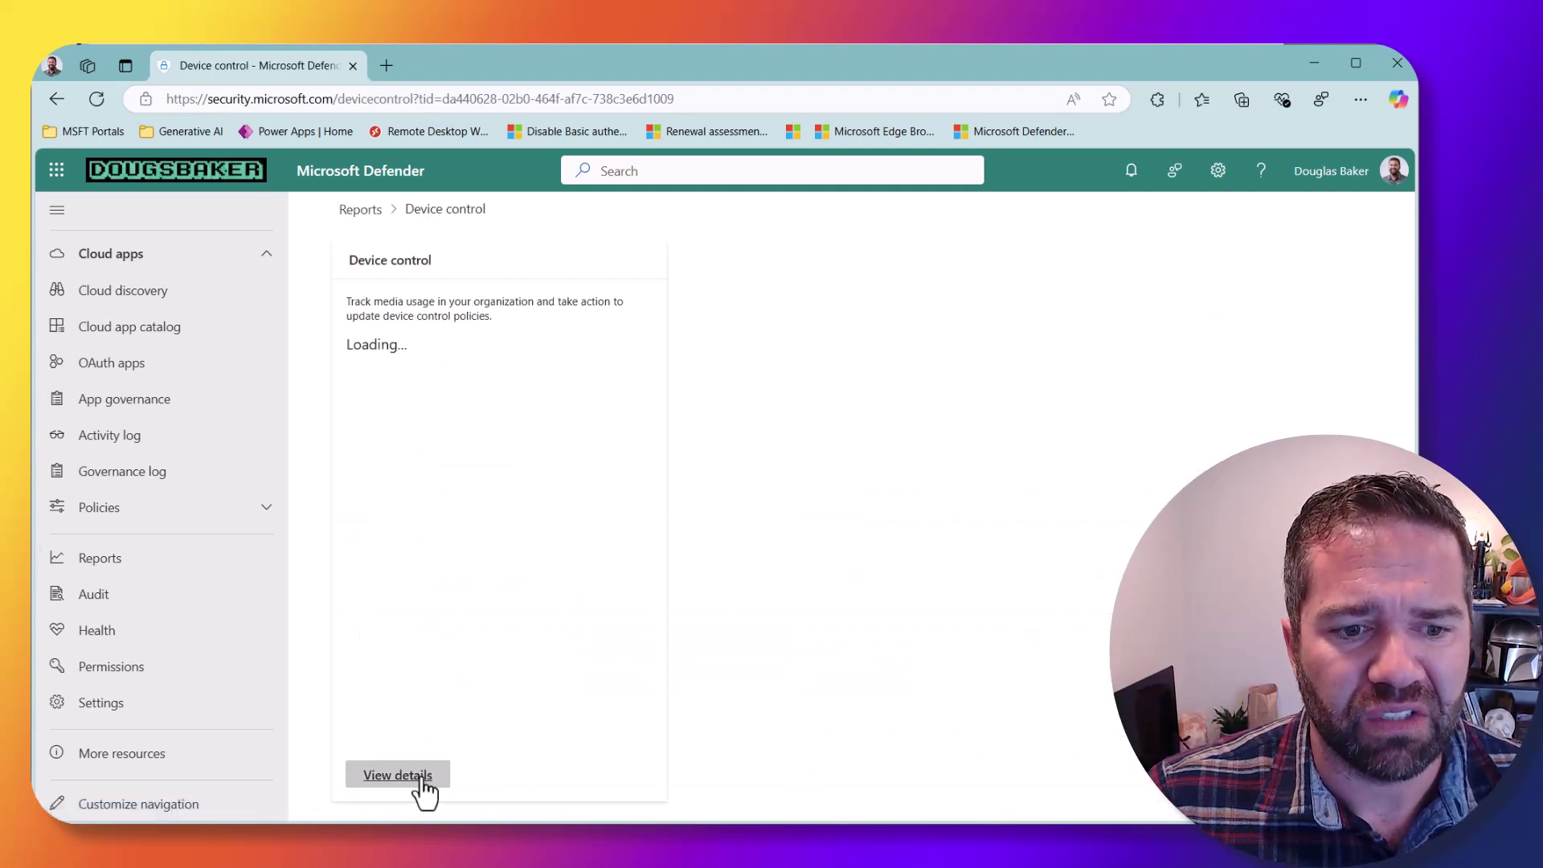
{"action": "left_click", "coordinate": [413, 776]}
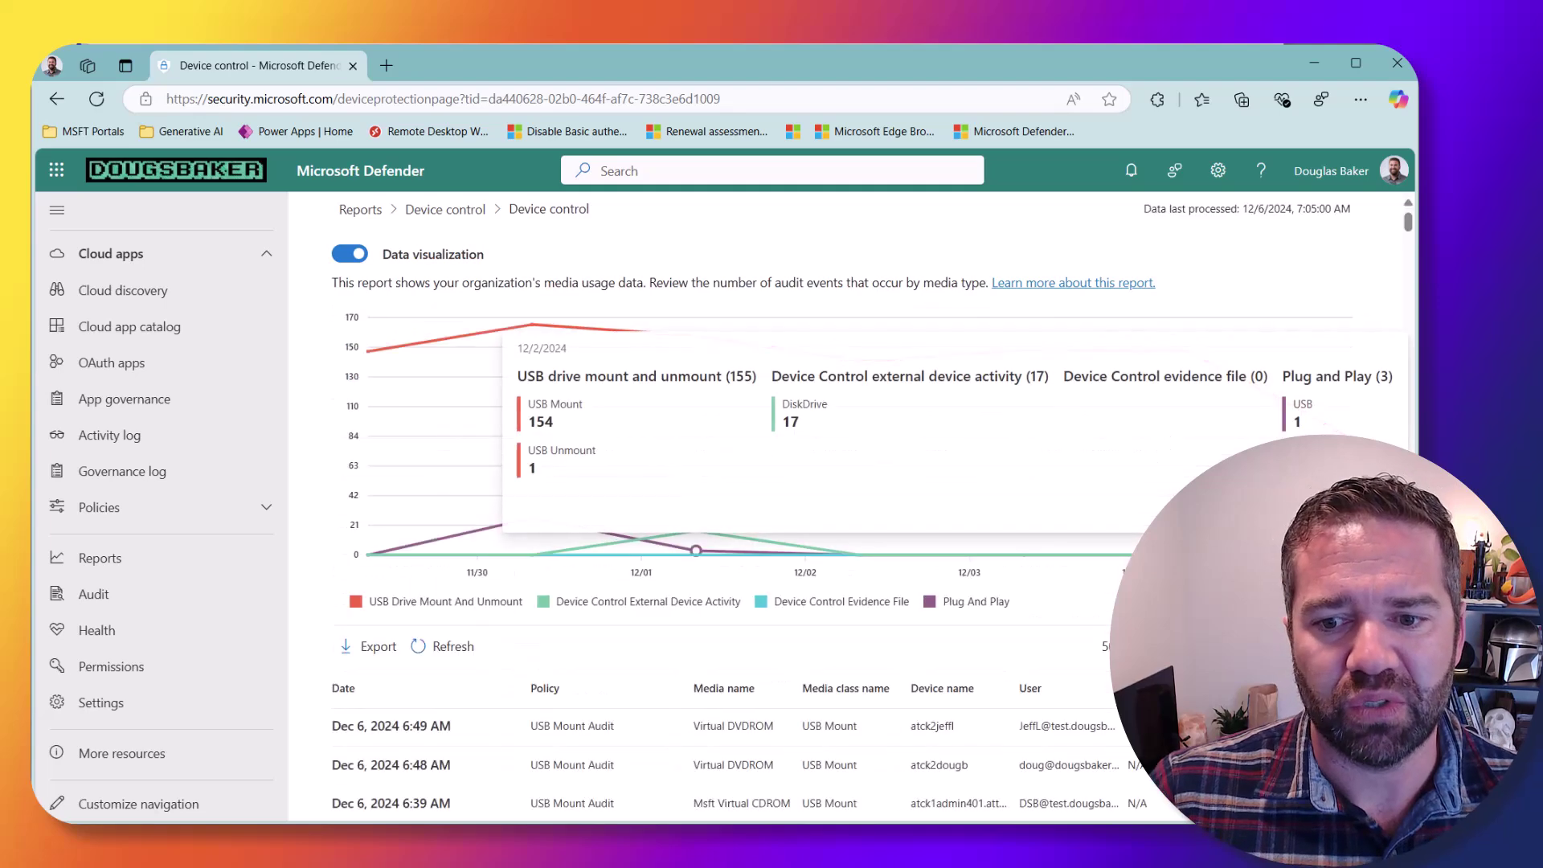
Look through the report's media events, check the volume identifier of the Dec 6, 2024 12:12 AM USB Mount Audit event, and close its details.
{"action": "scroll", "coordinate": [1002, 761], "scroll_direction": "down", "scroll_amount": 5}
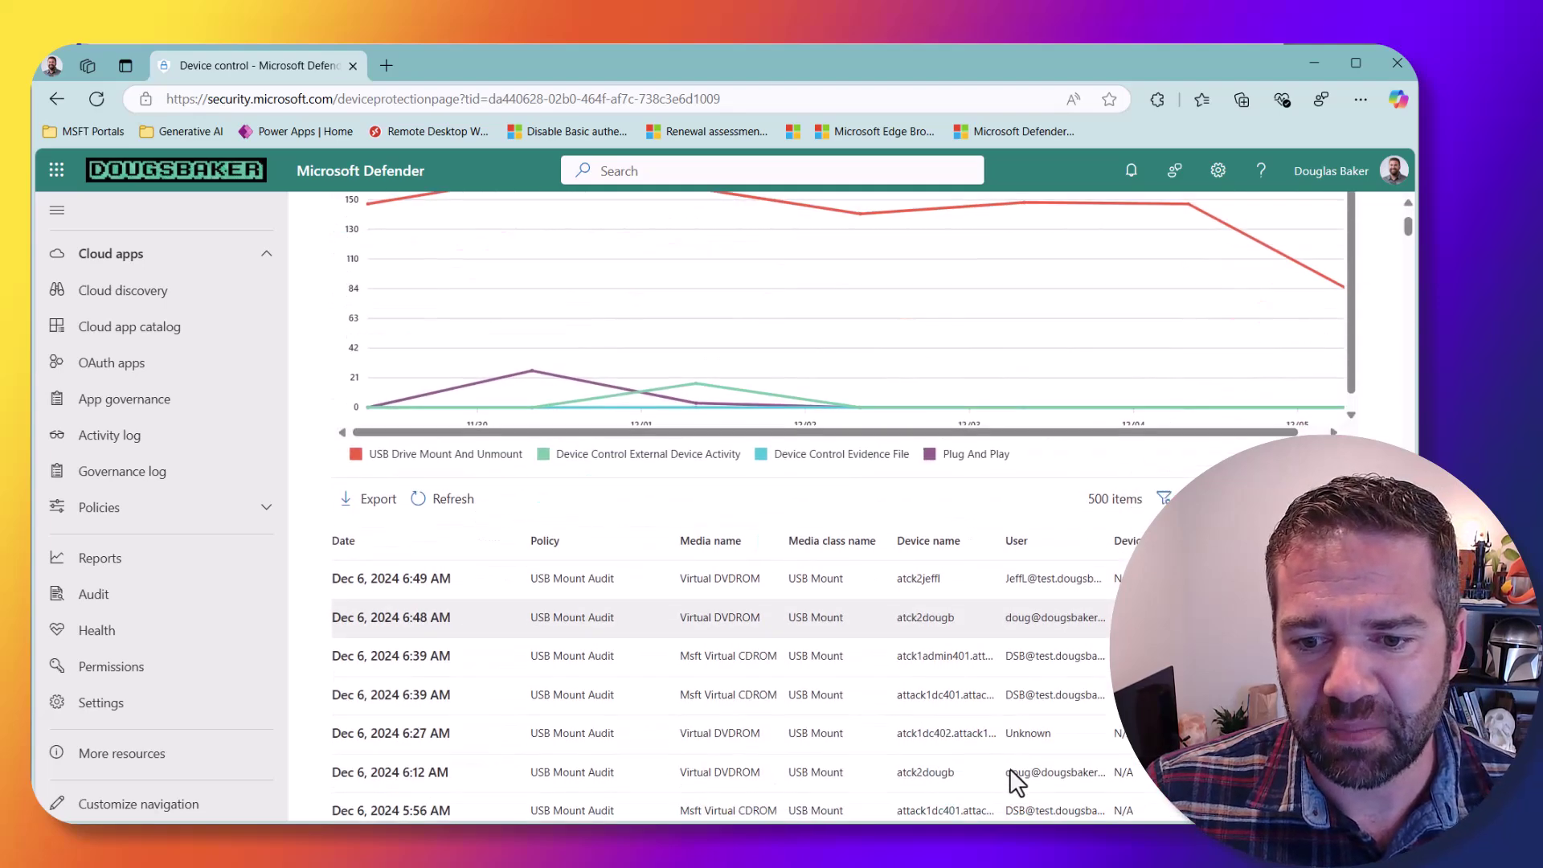
{"action": "scroll", "coordinate": [1107, 748], "scroll_direction": "down", "scroll_amount": 10}
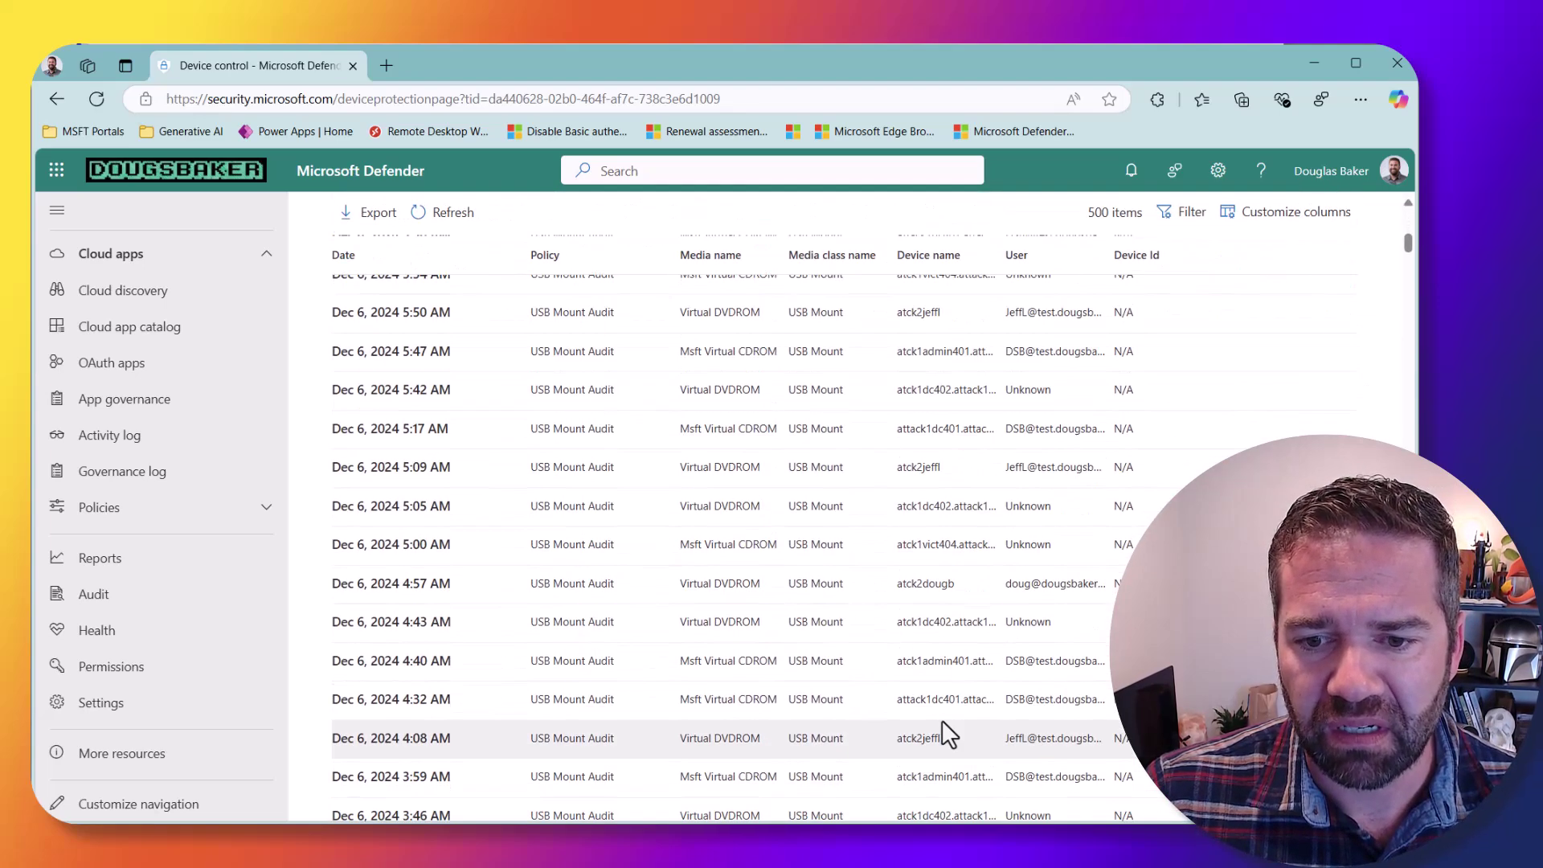
{"action": "scroll", "coordinate": [1007, 695], "scroll_direction": "down", "scroll_amount": 8}
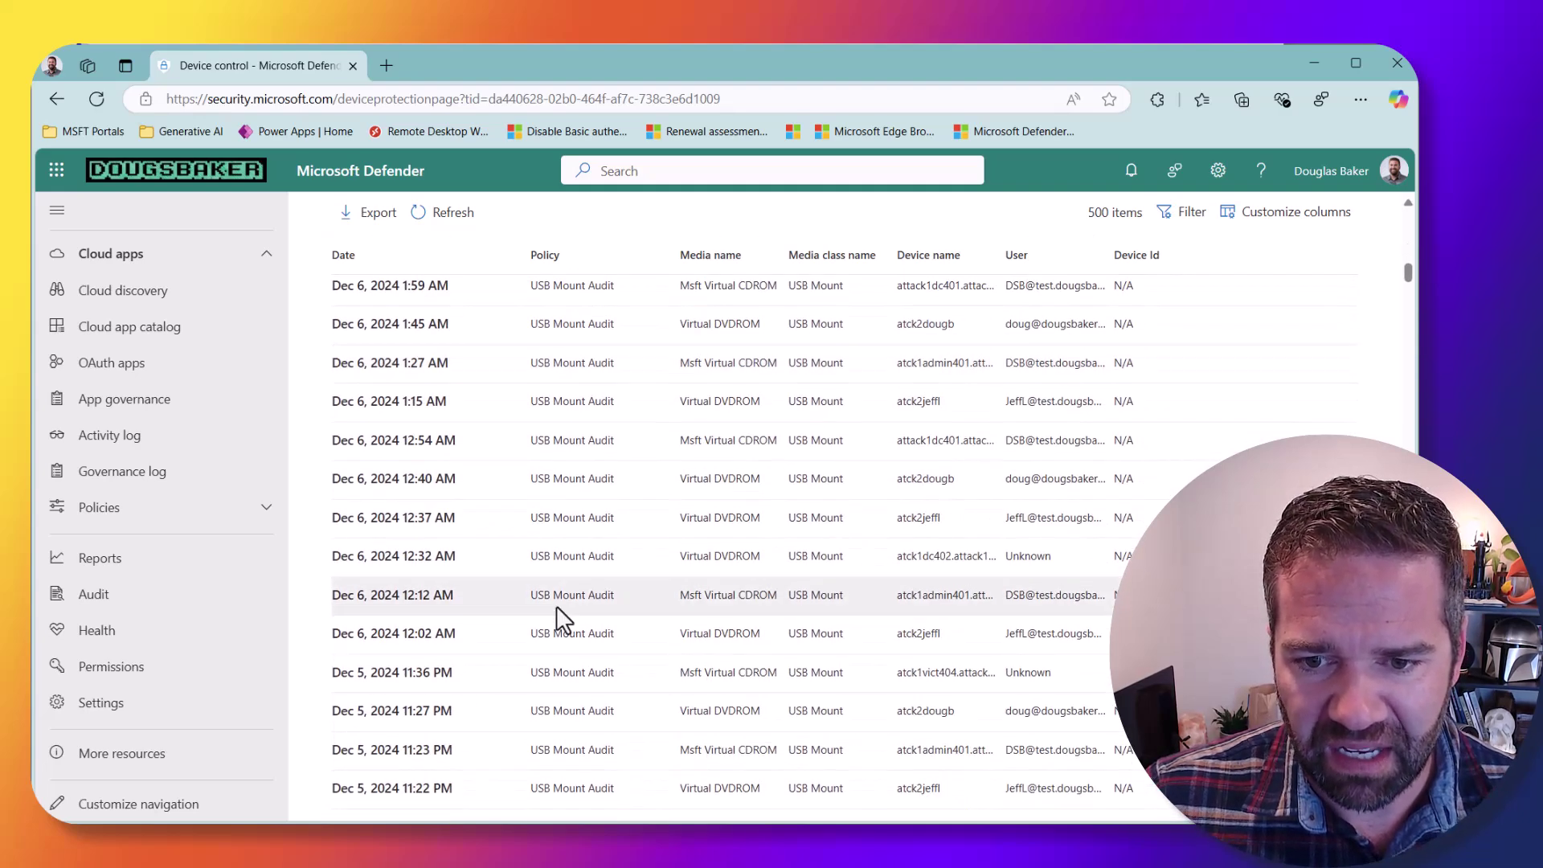
{"action": "left_click", "coordinate": [556, 605]}
{"action": "scroll", "coordinate": [1078, 689], "scroll_direction": "down", "scroll_amount": 1}
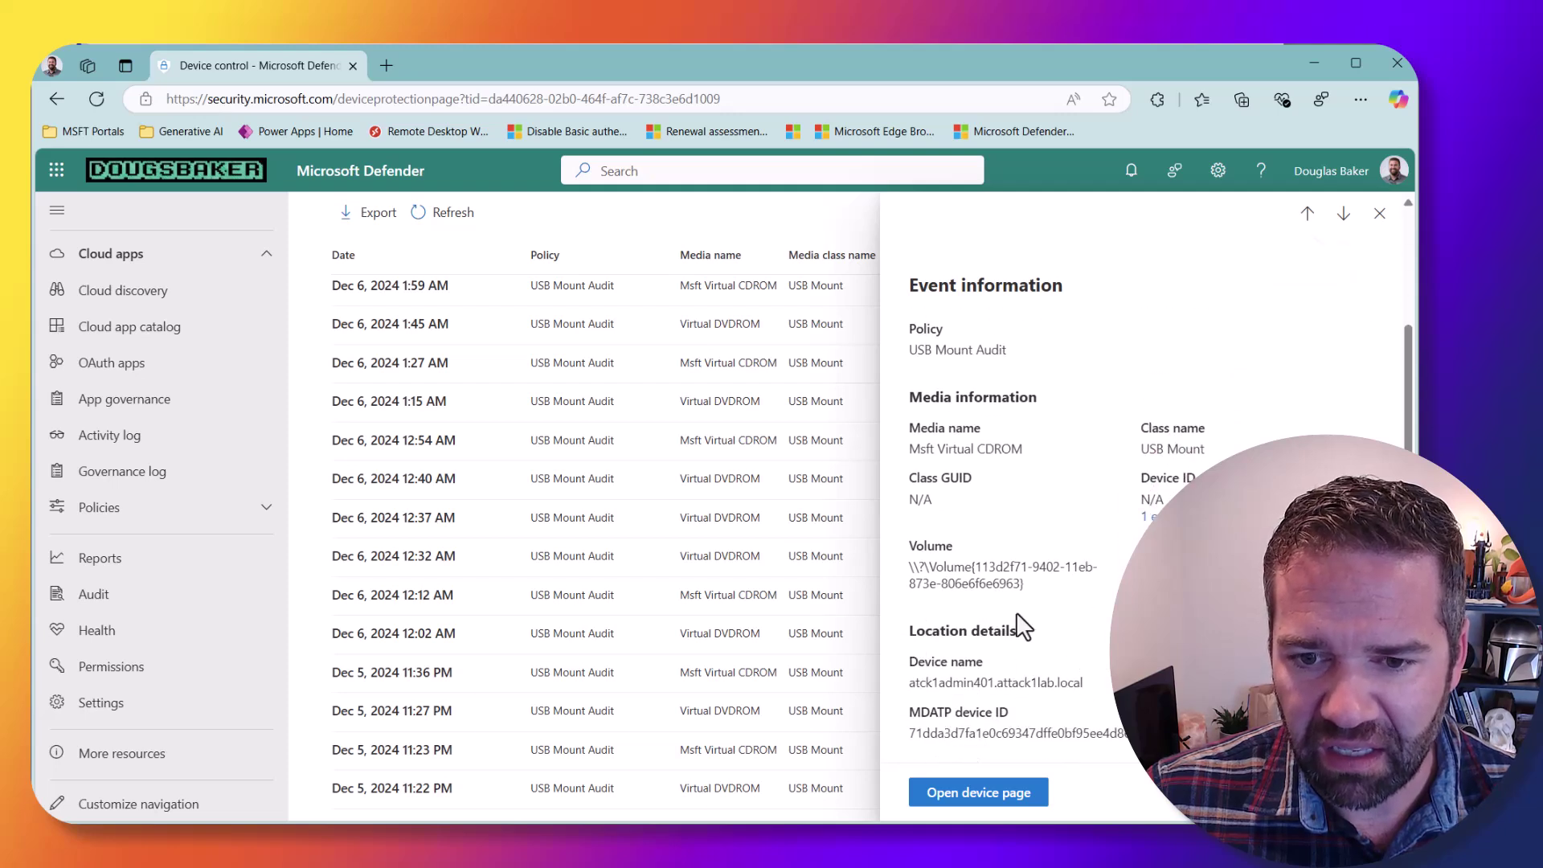
{"action": "left_click_drag", "start_coordinate": [1049, 612], "coordinate": [913, 566]}
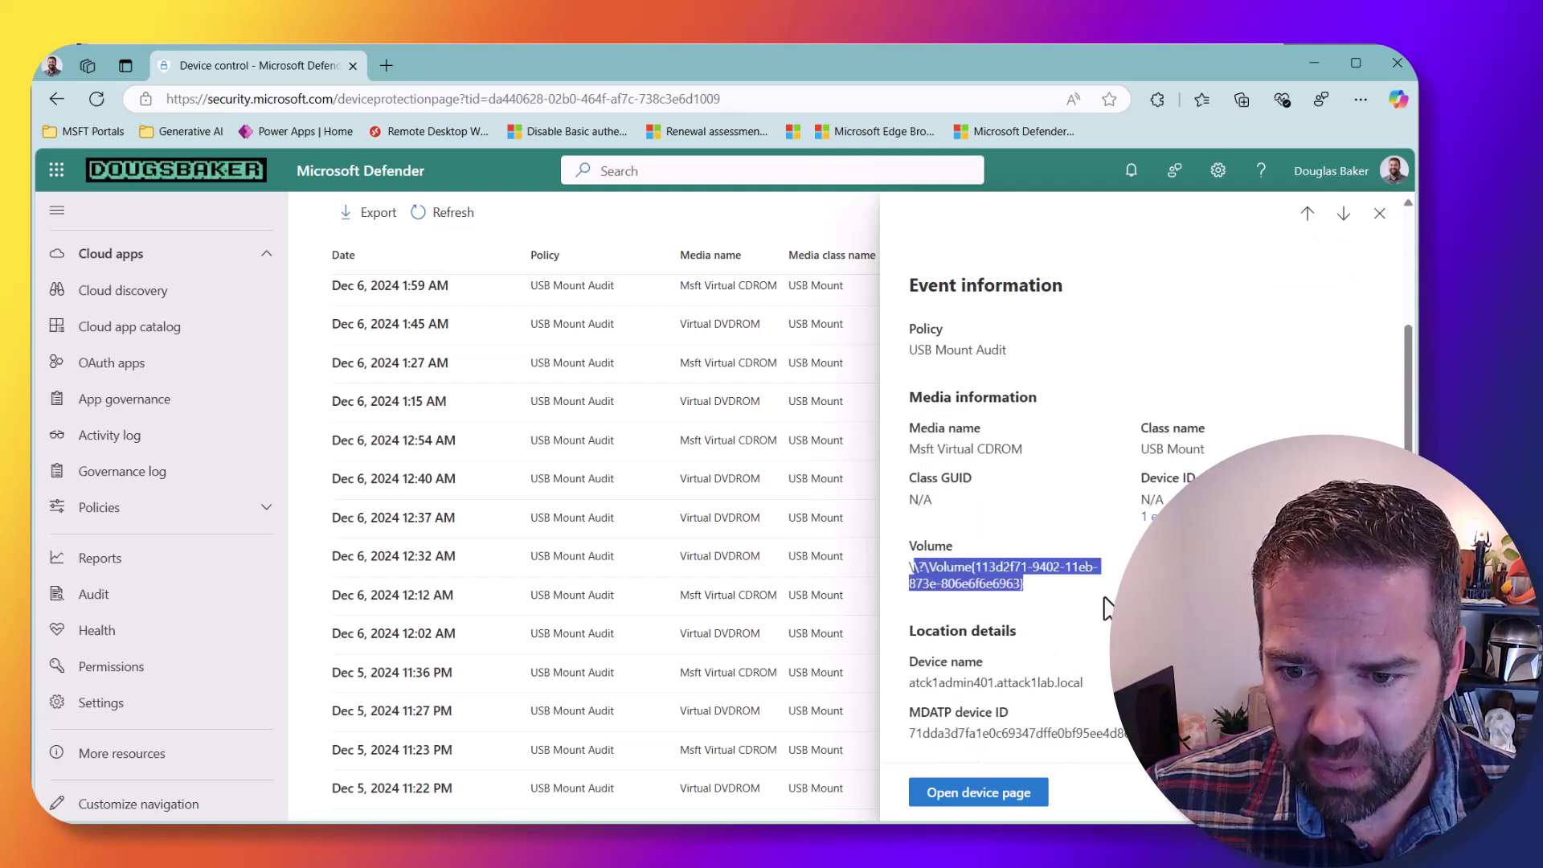
{"action": "left_click", "coordinate": [1379, 213]}
Continue through the older device control events, viewing the details of the Dec 5, 2024 11:22 PM Virtual DVDROM event and closing them.
{"action": "scroll", "coordinate": [647, 663], "scroll_direction": "down", "scroll_amount": 3}
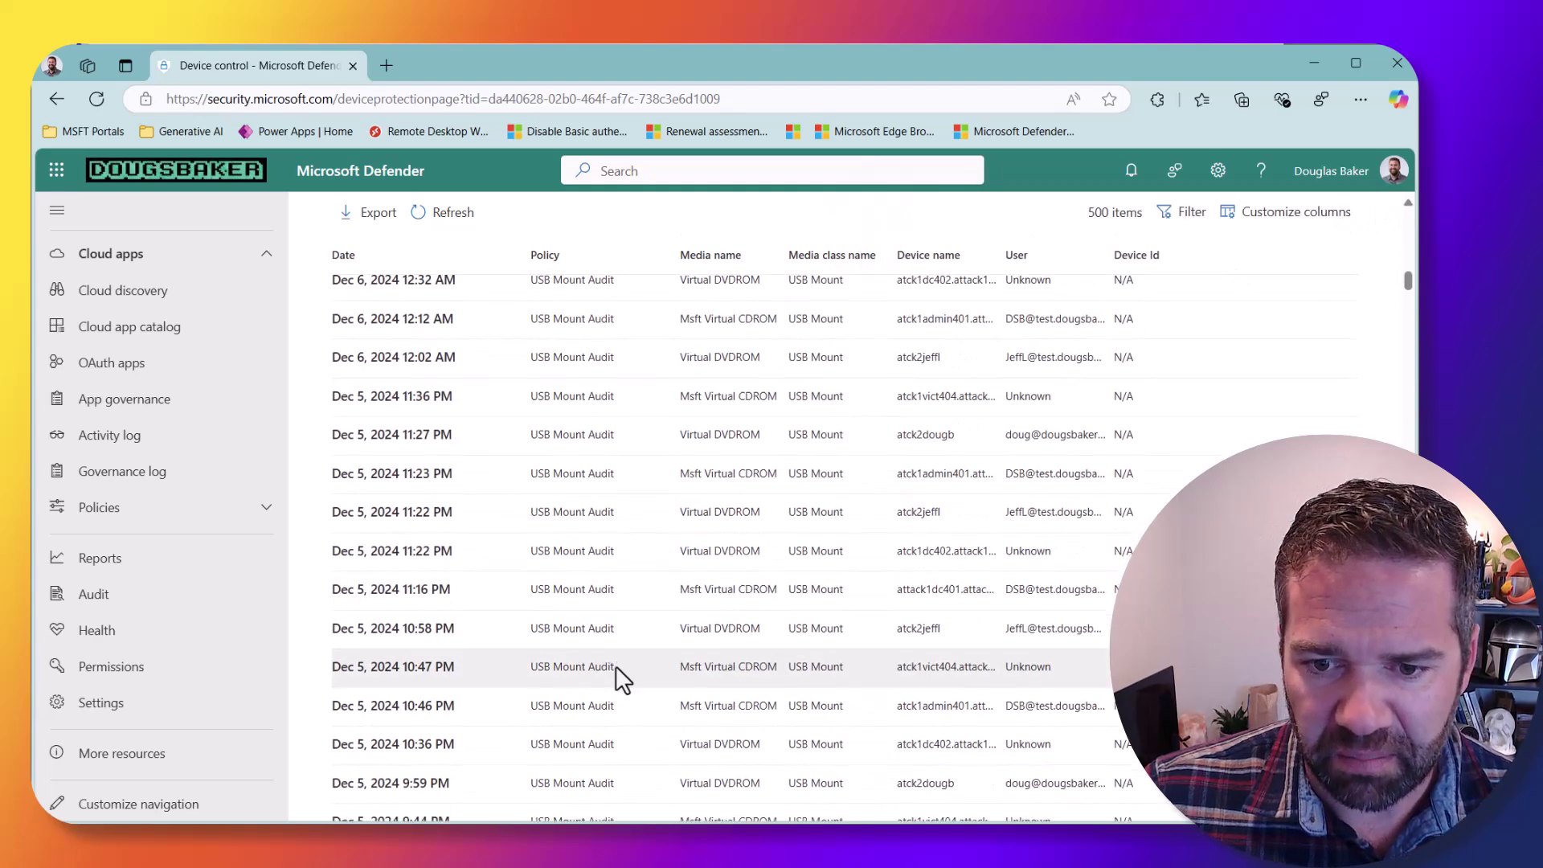
{"action": "scroll", "coordinate": [619, 671], "scroll_direction": "down", "scroll_amount": 3}
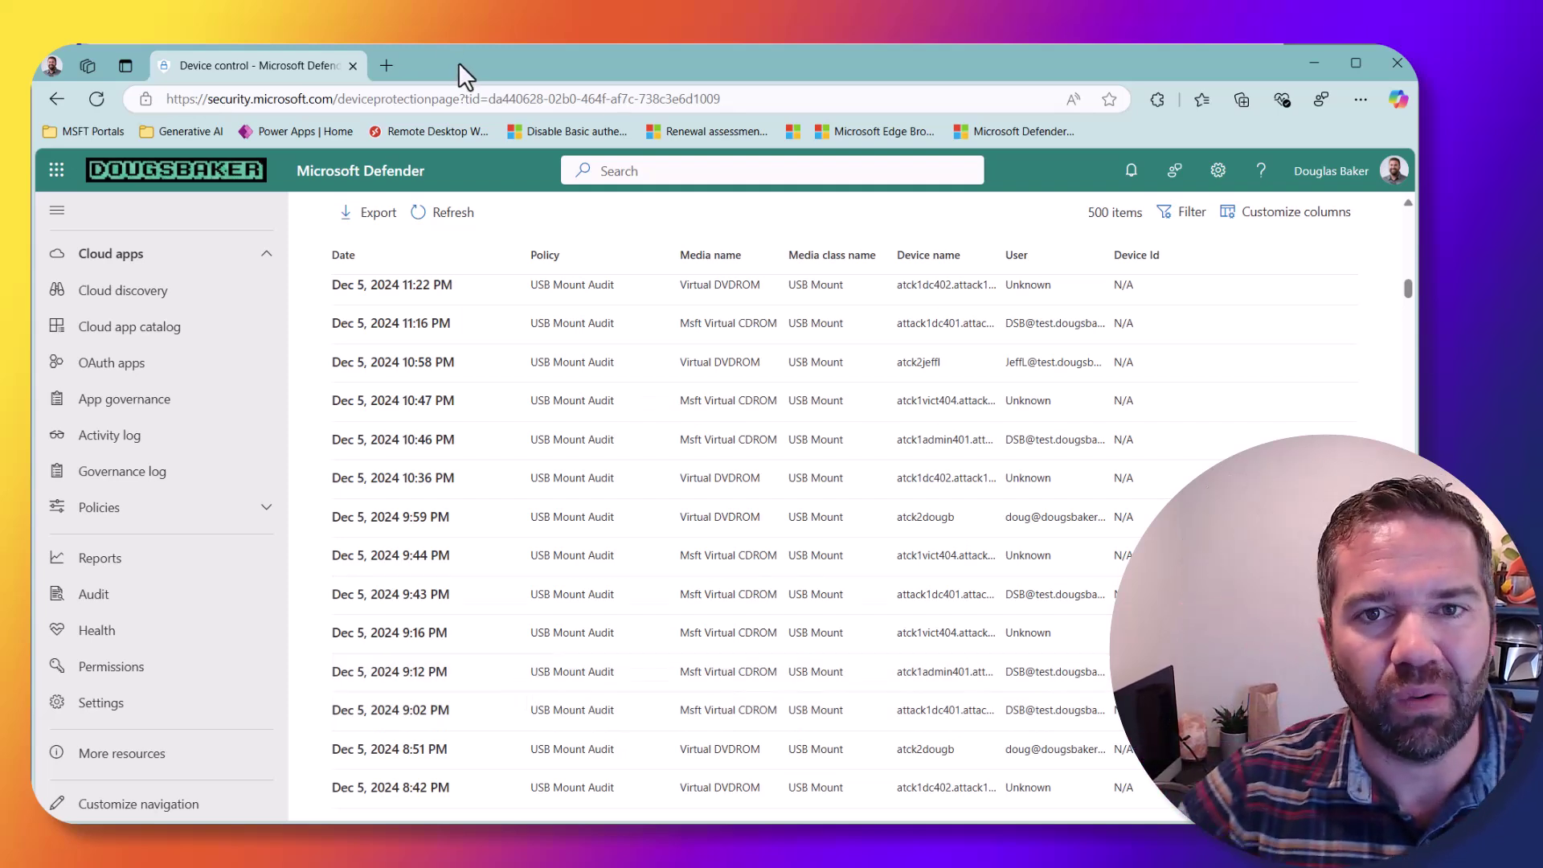
{"action": "left_click_drag", "start_coordinate": [1127, 283], "coordinate": [1115, 285]}
{"action": "left_click", "coordinate": [1125, 294]}
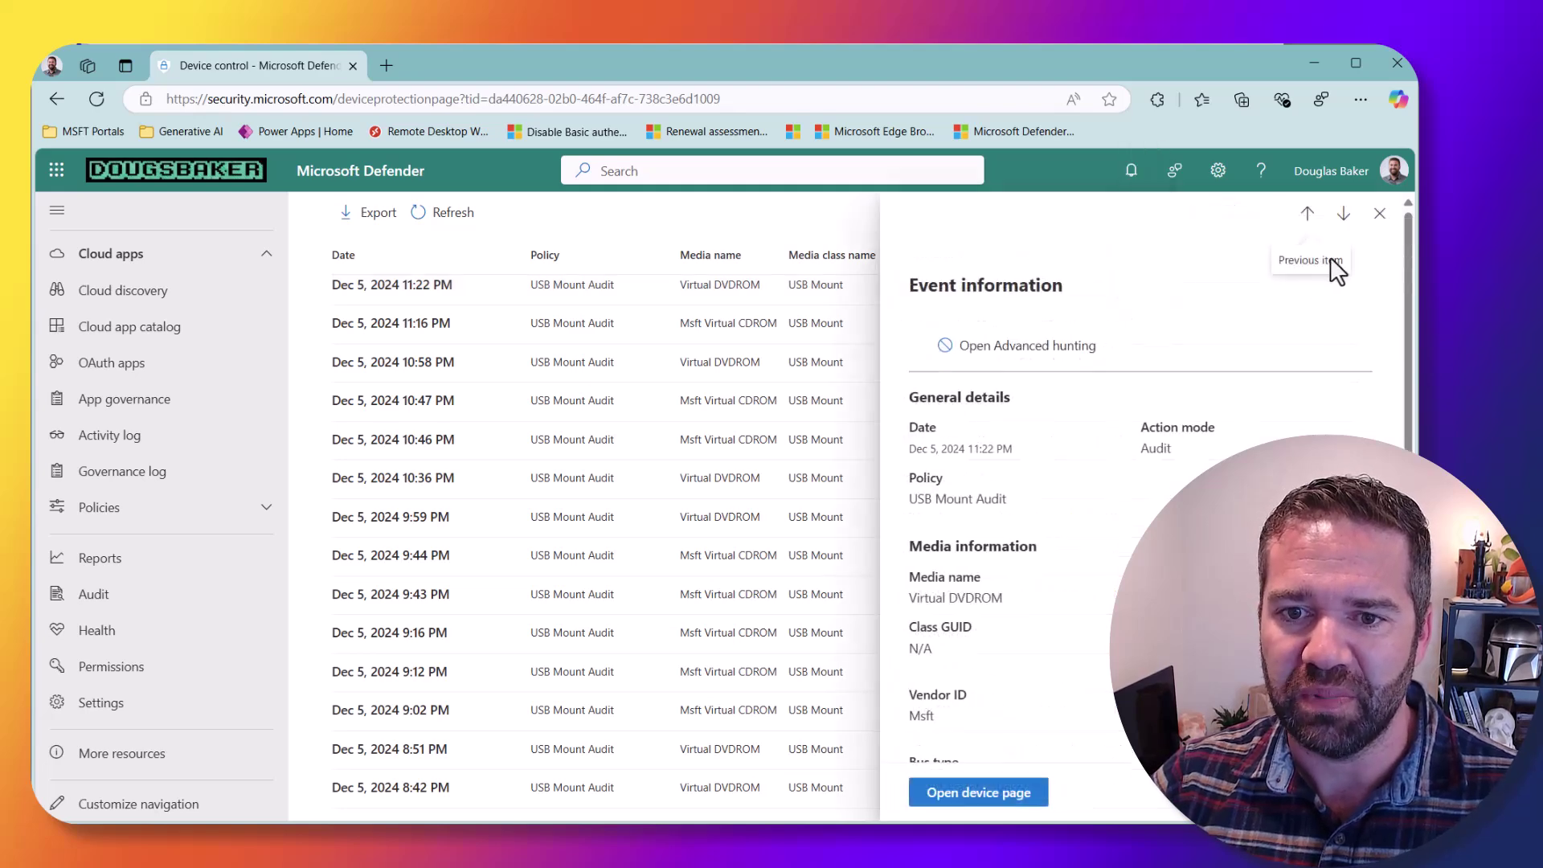
{"action": "left_click", "coordinate": [1379, 213]}
{"action": "scroll", "coordinate": [1005, 635], "scroll_direction": "down", "scroll_amount": 7}
{"action": "scroll", "coordinate": [1005, 634], "scroll_direction": "down", "scroll_amount": 10}
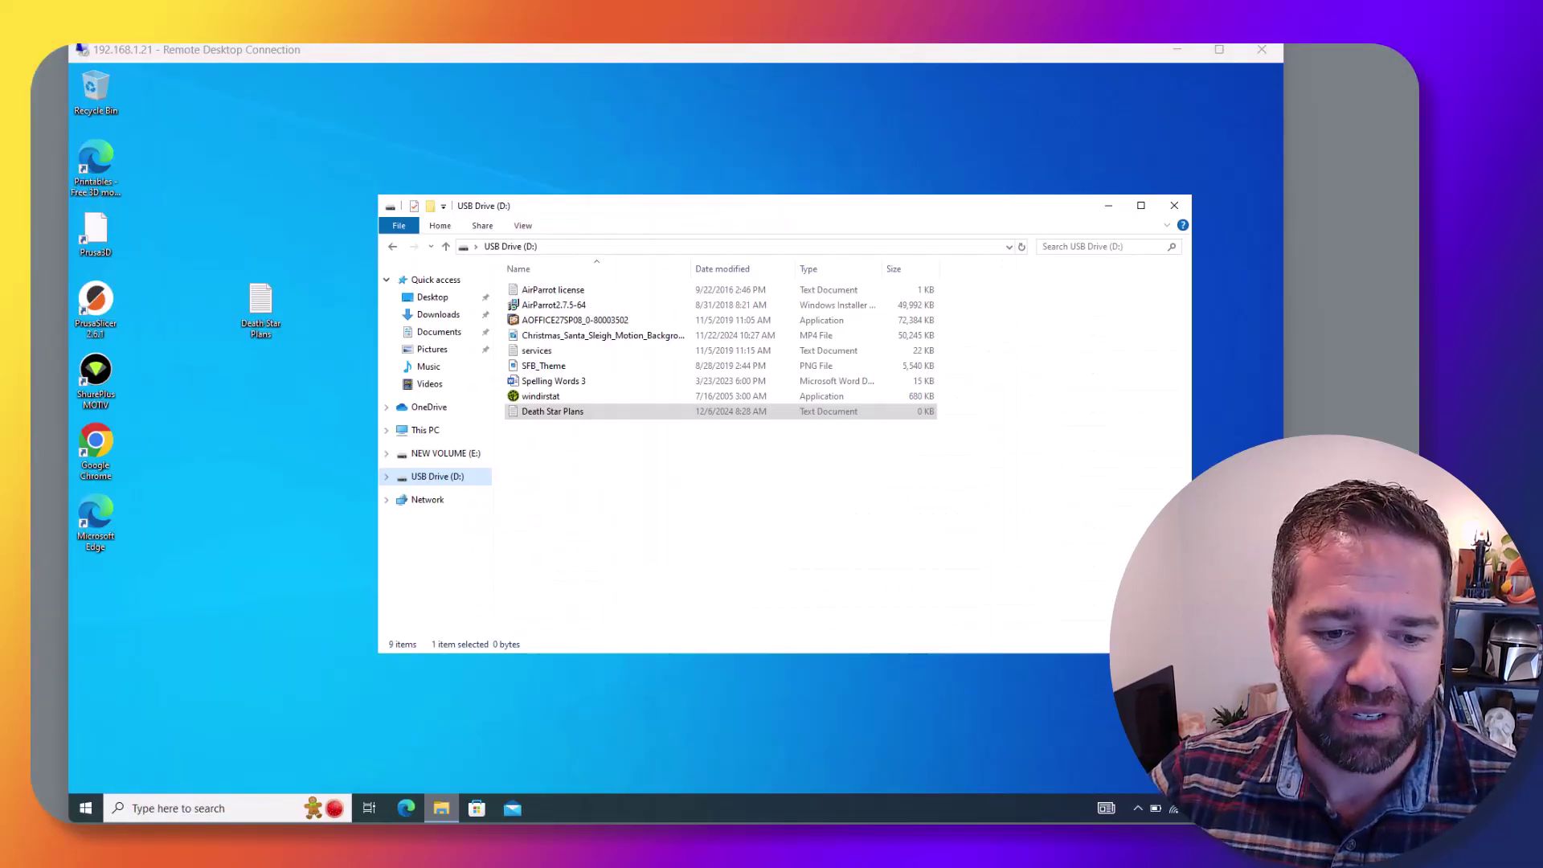
Switch to the Intune admin center and start a new attack surface reduction policy for the Windows platform with the Device Control profile.
{"action": "left_click", "coordinate": [384, 818]}
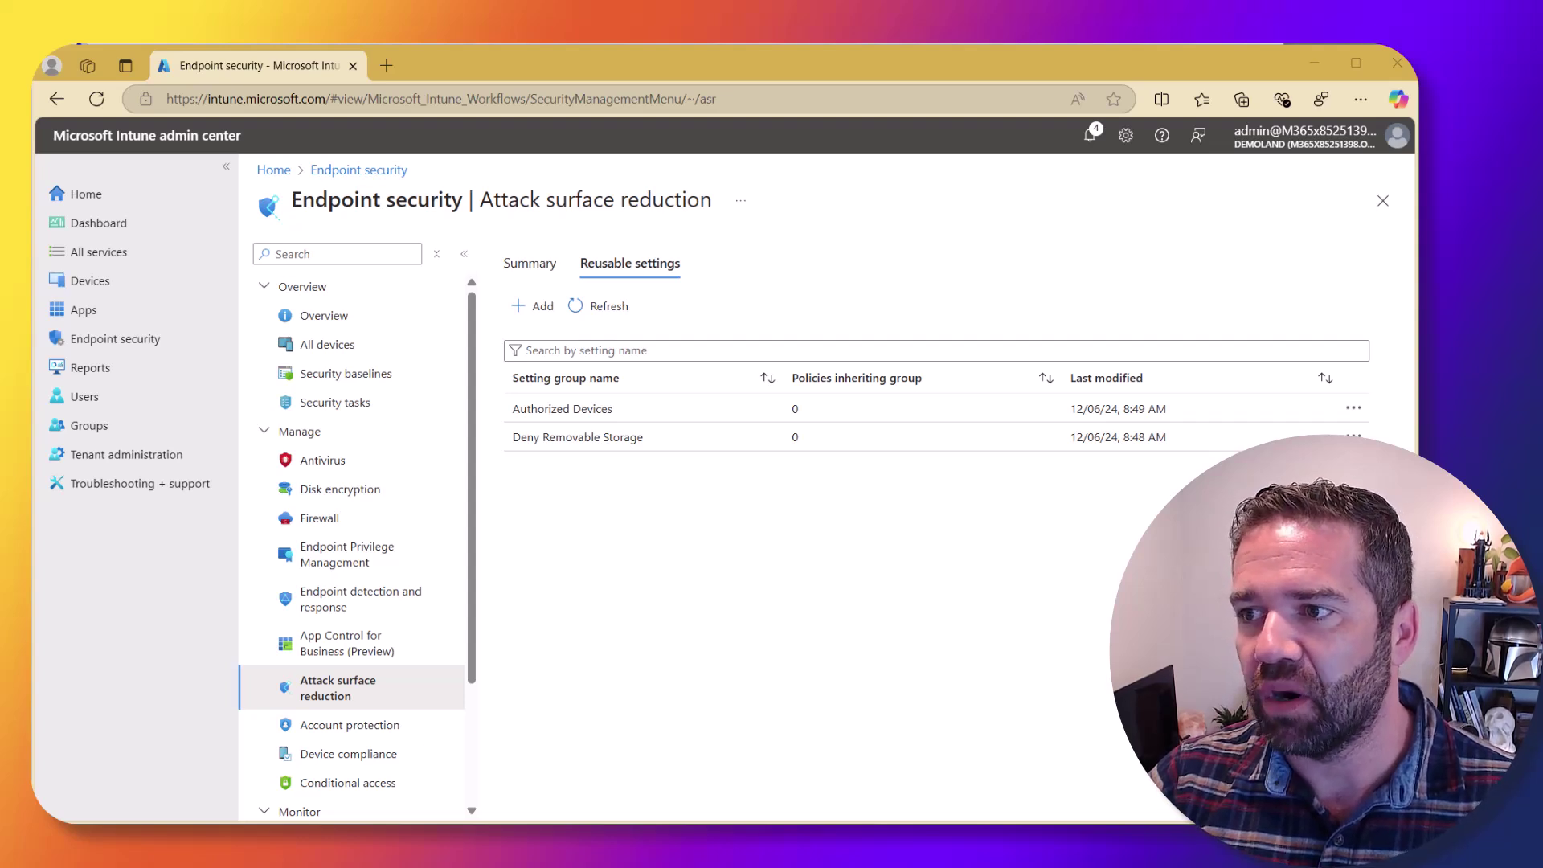
{"action": "left_click", "coordinate": [533, 269]}
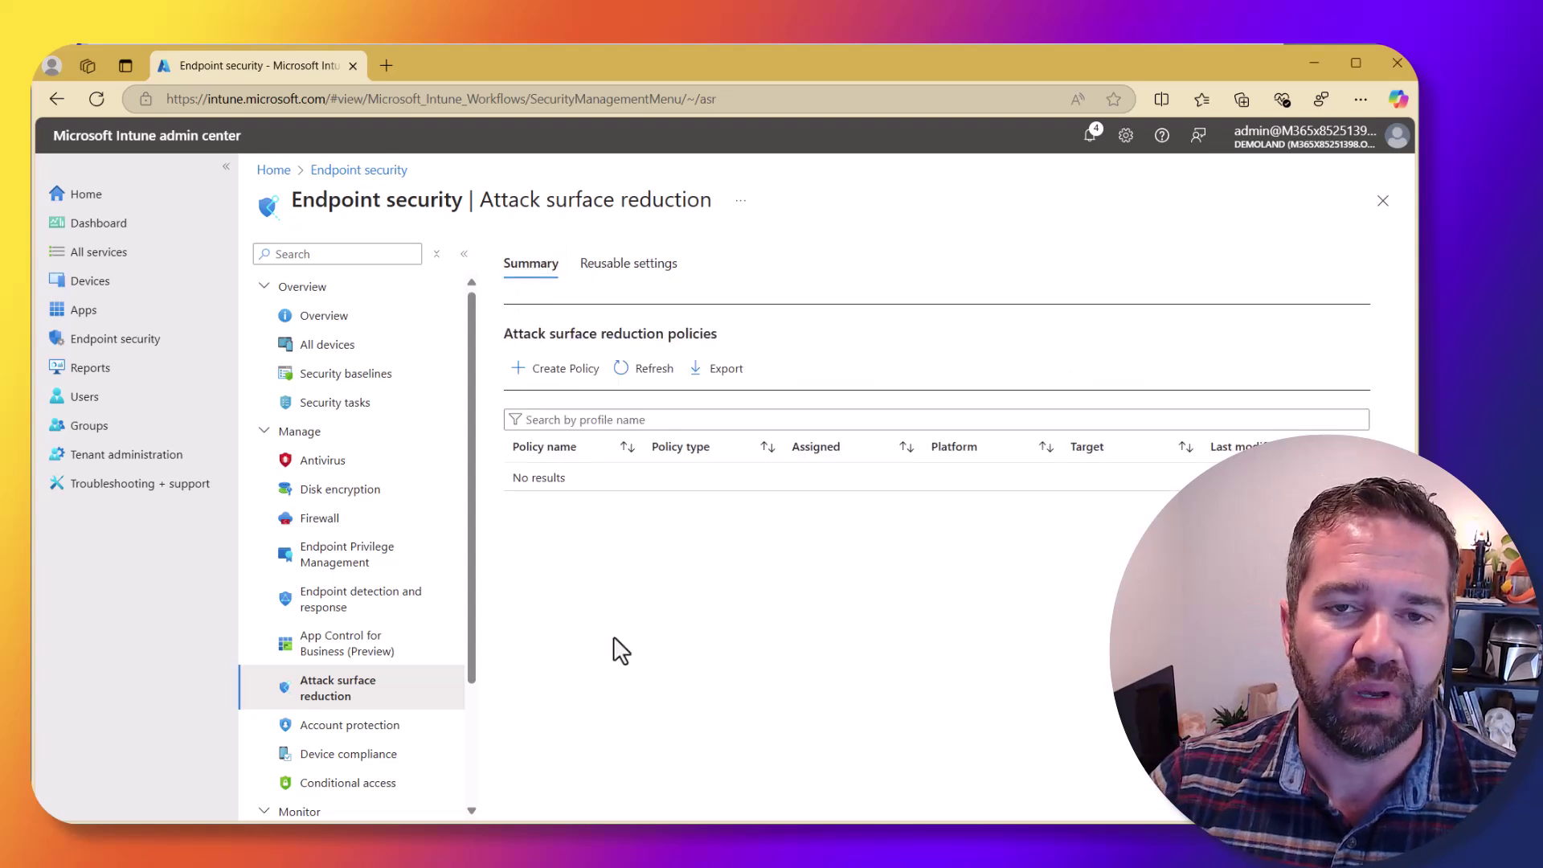
{"action": "left_click", "coordinate": [556, 368]}
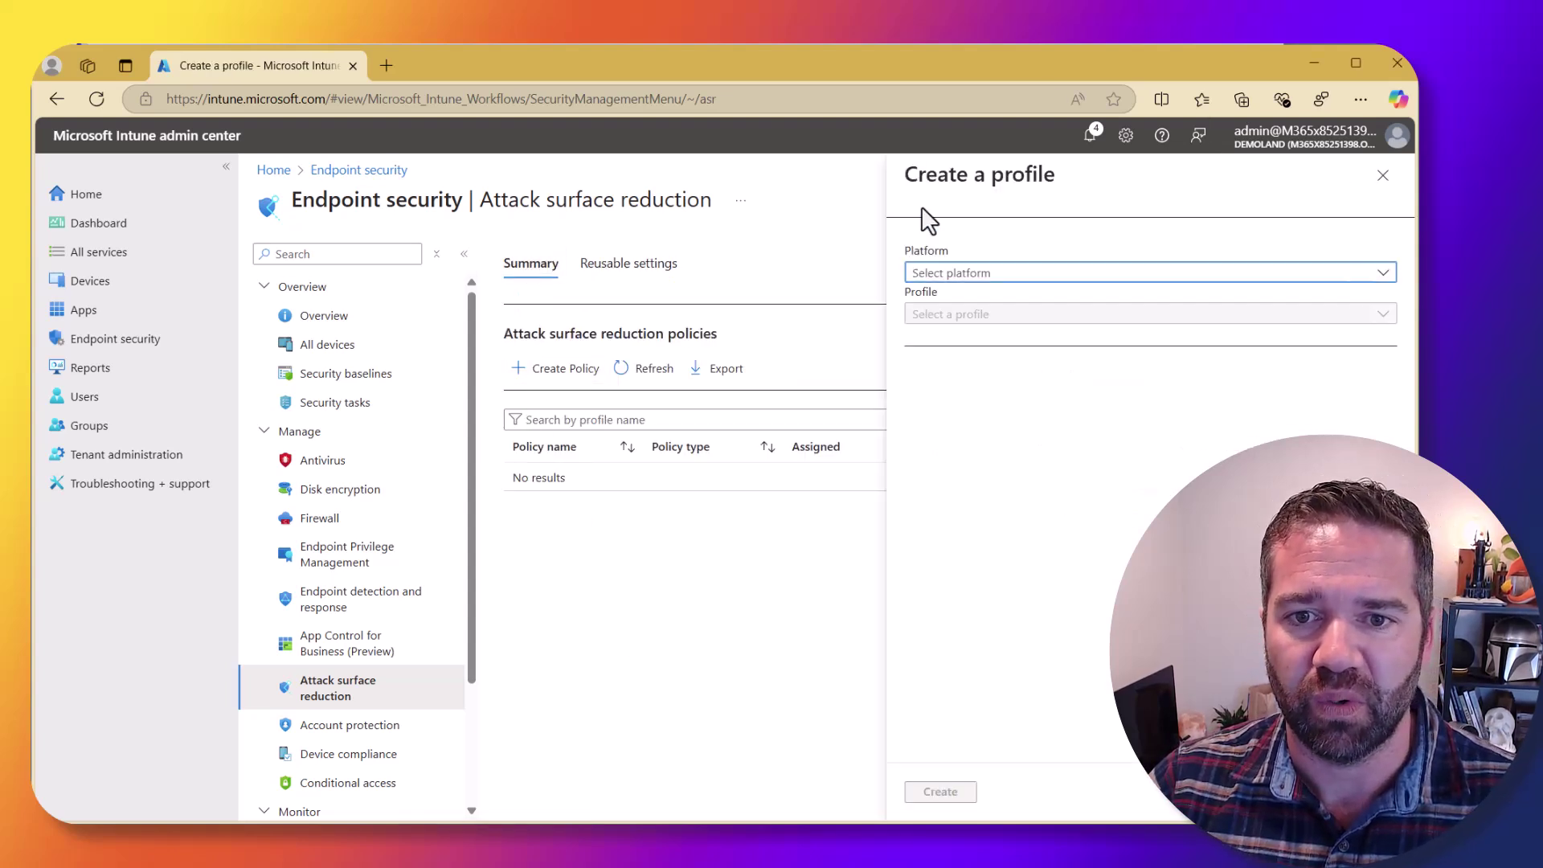
{"action": "left_click", "coordinate": [923, 273]}
{"action": "left_click", "coordinate": [948, 331]}
{"action": "left_click", "coordinate": [1002, 317]}
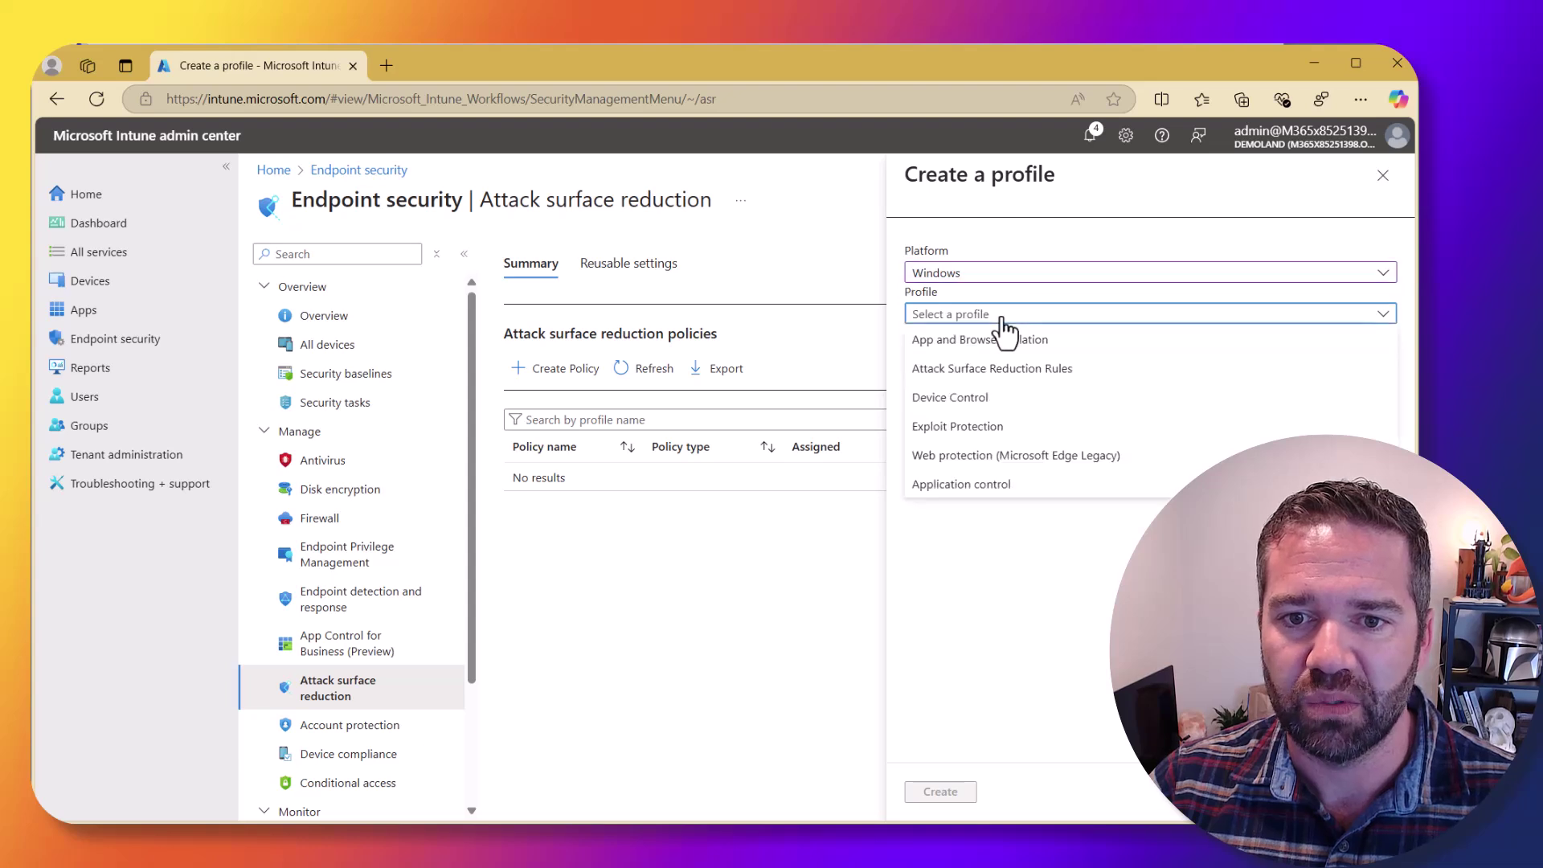
{"action": "left_click", "coordinate": [990, 402]}
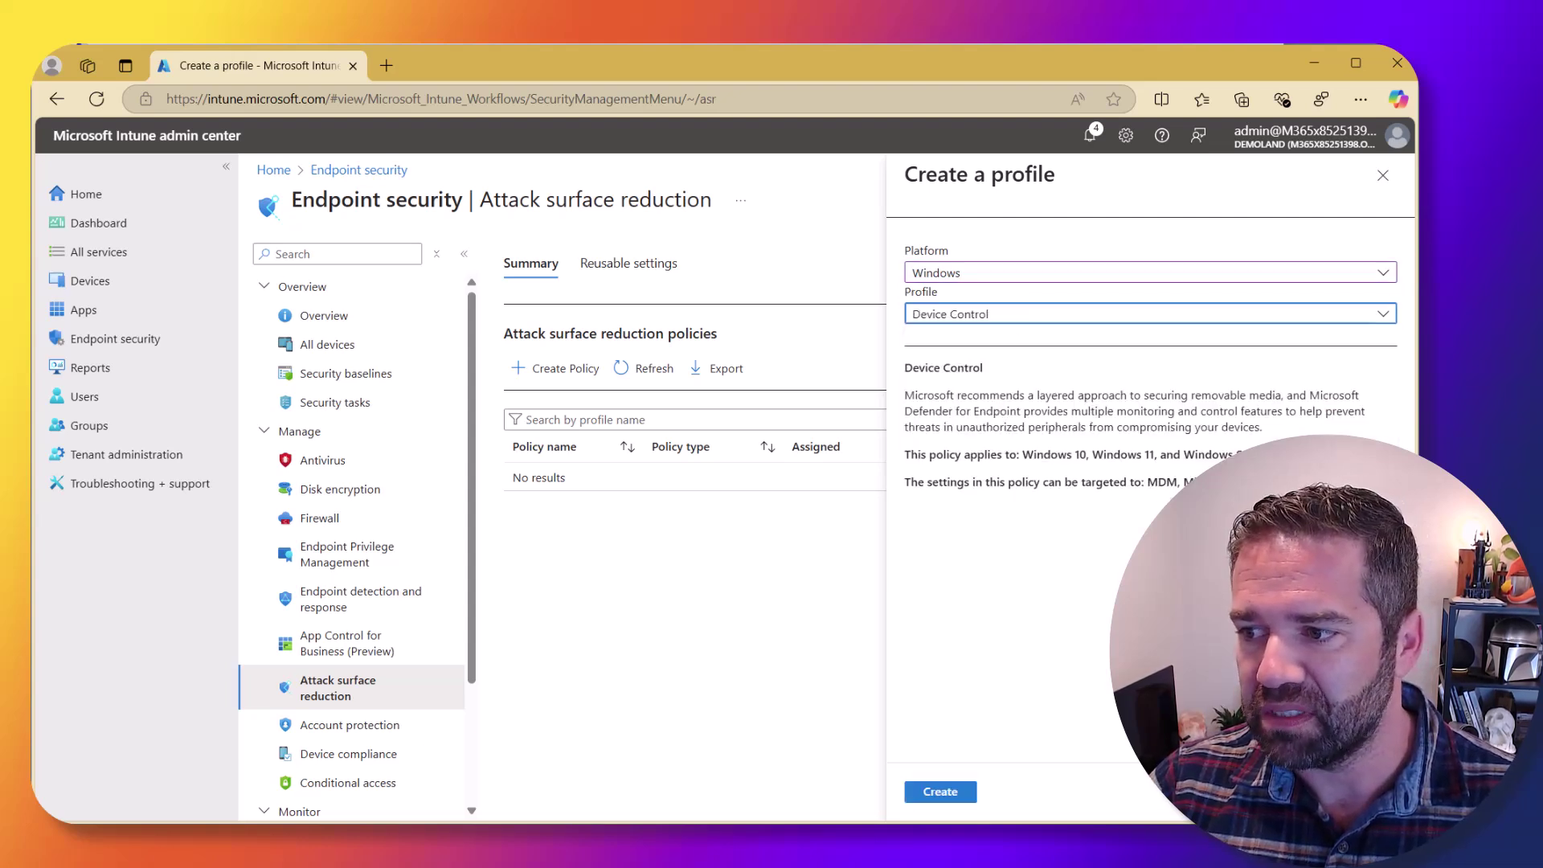
{"action": "left_click", "coordinate": [970, 791]}
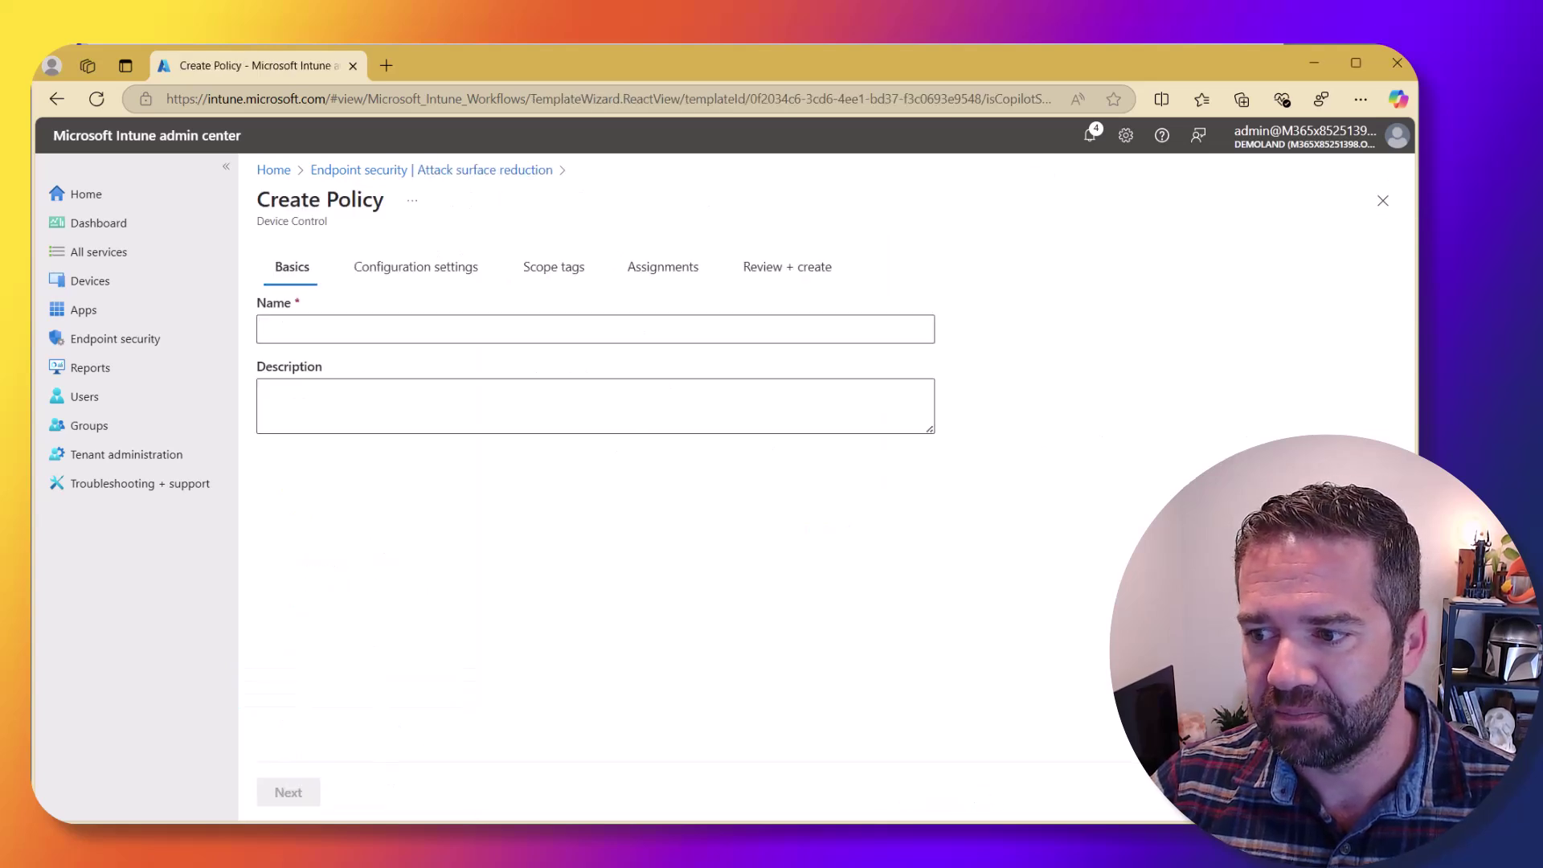
Name the policy "[Dev] USB Block Write with Allow of Specific USB" and continue to its configuration settings.
{"action": "left_click", "coordinate": [335, 325]}
{"action": "type", "text": "[Dev]"}
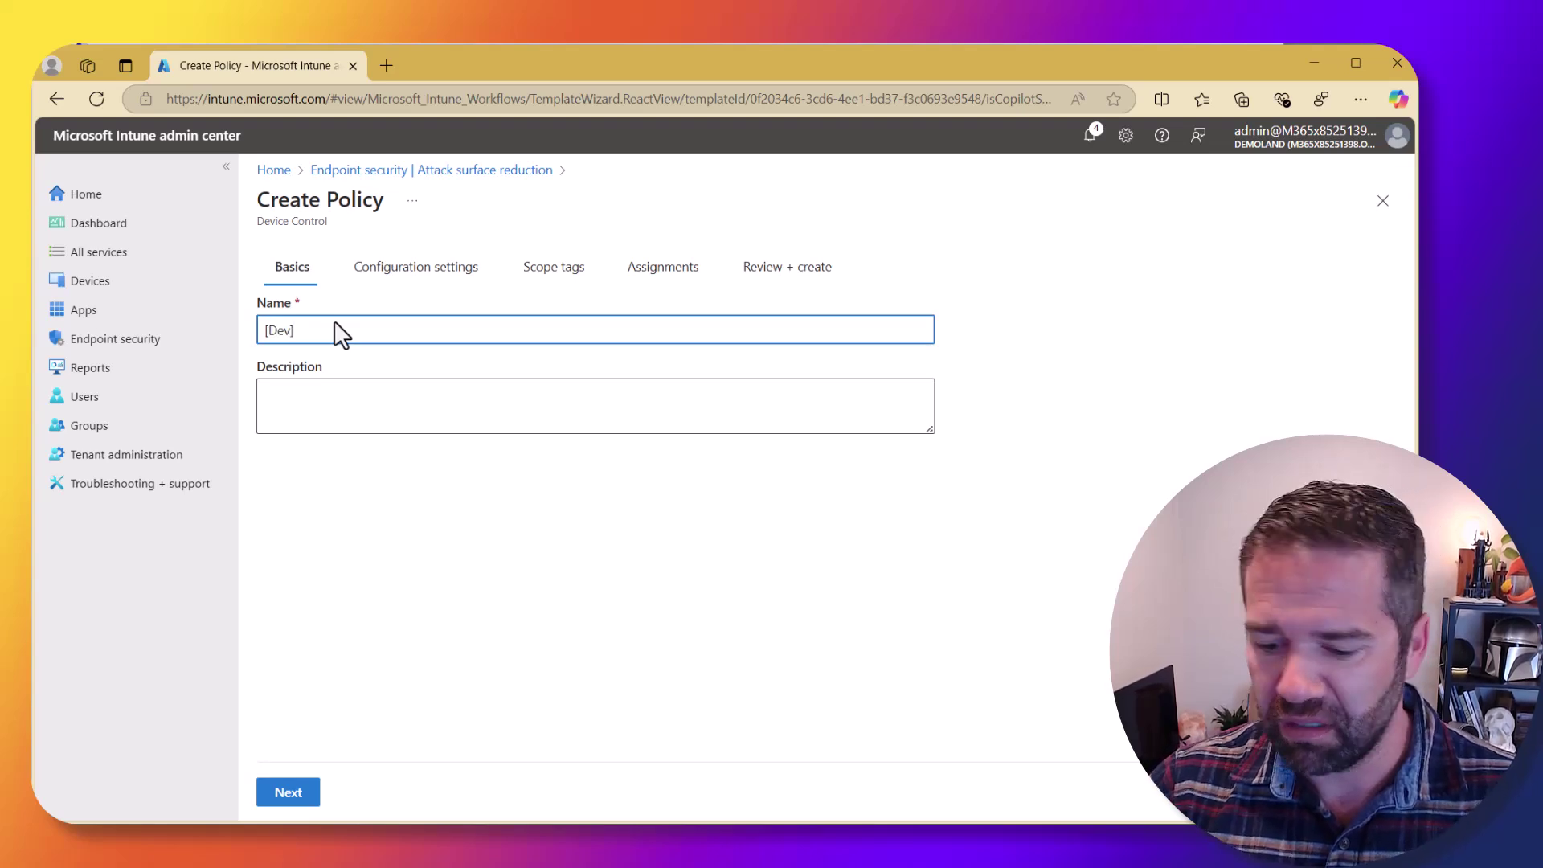
{"action": "type", "text": " USB Block Write "}
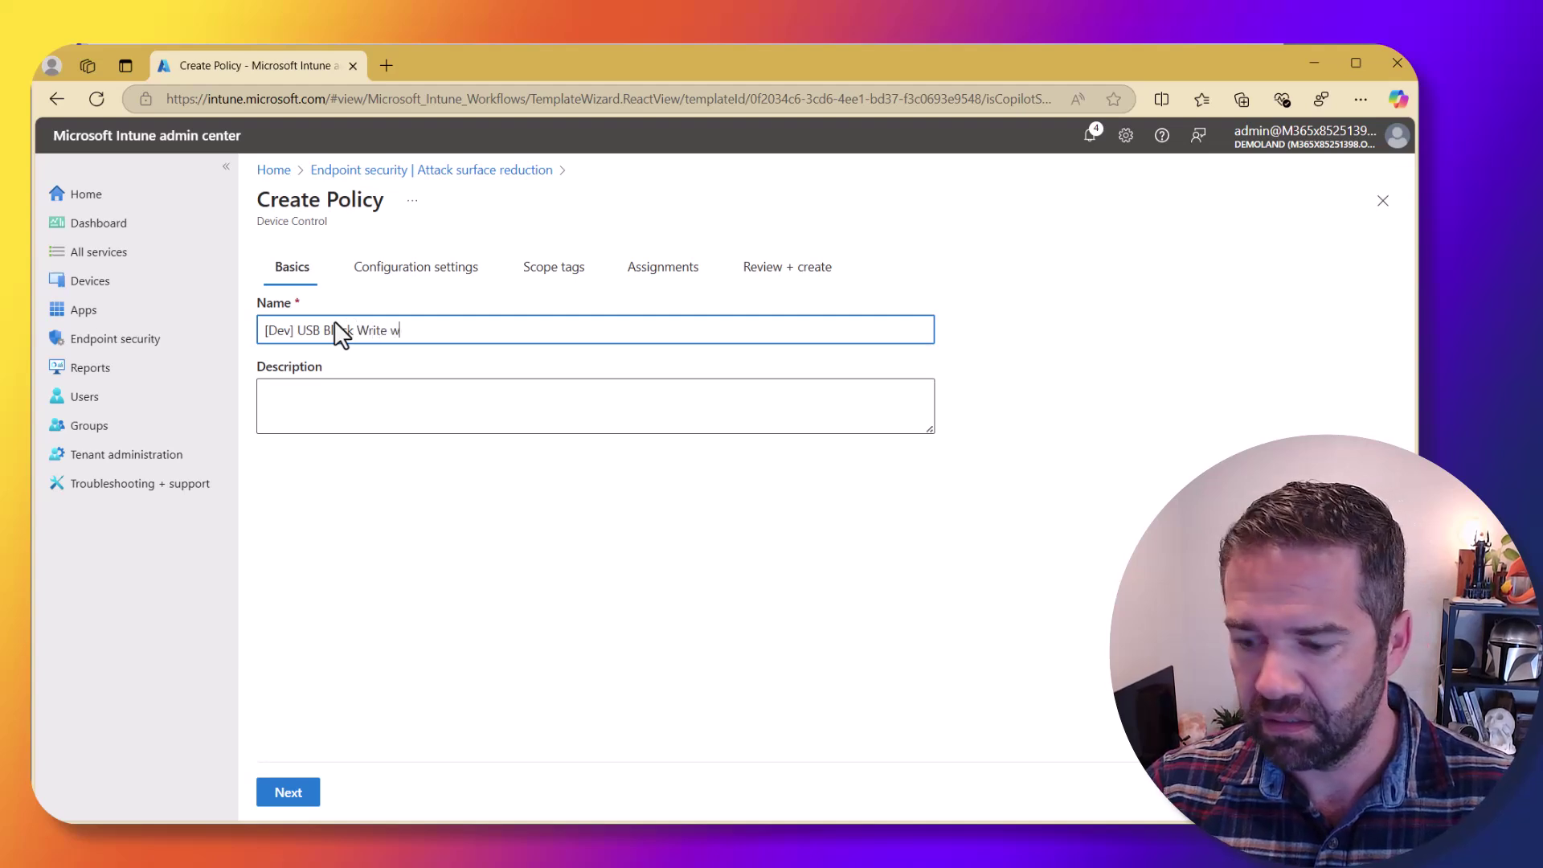
{"action": "type", "text": "with Allow"}
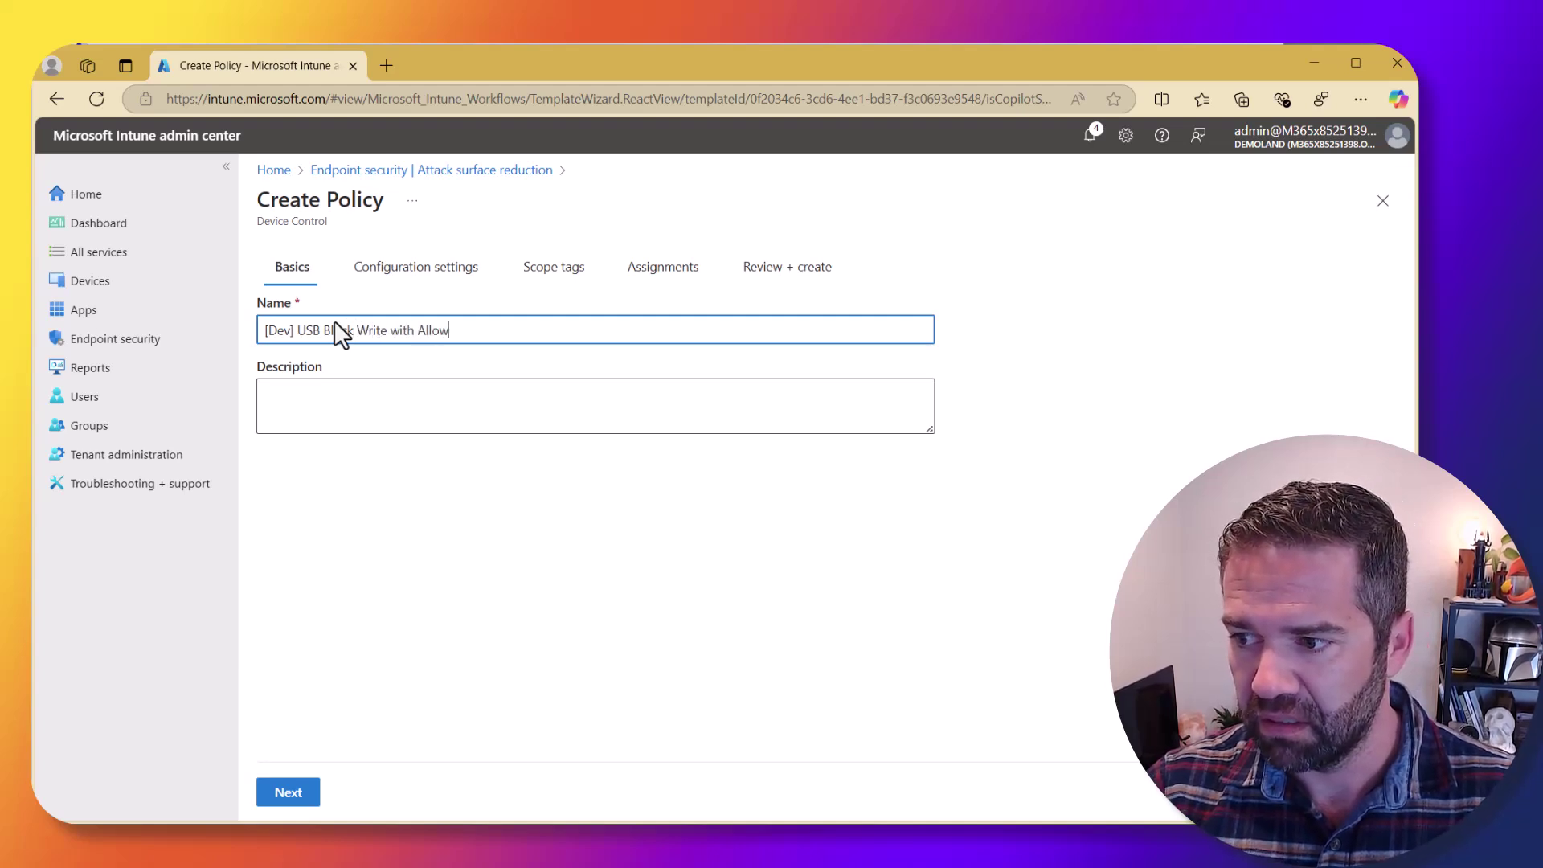
{"action": "type", "text": " of Specifc USB"}
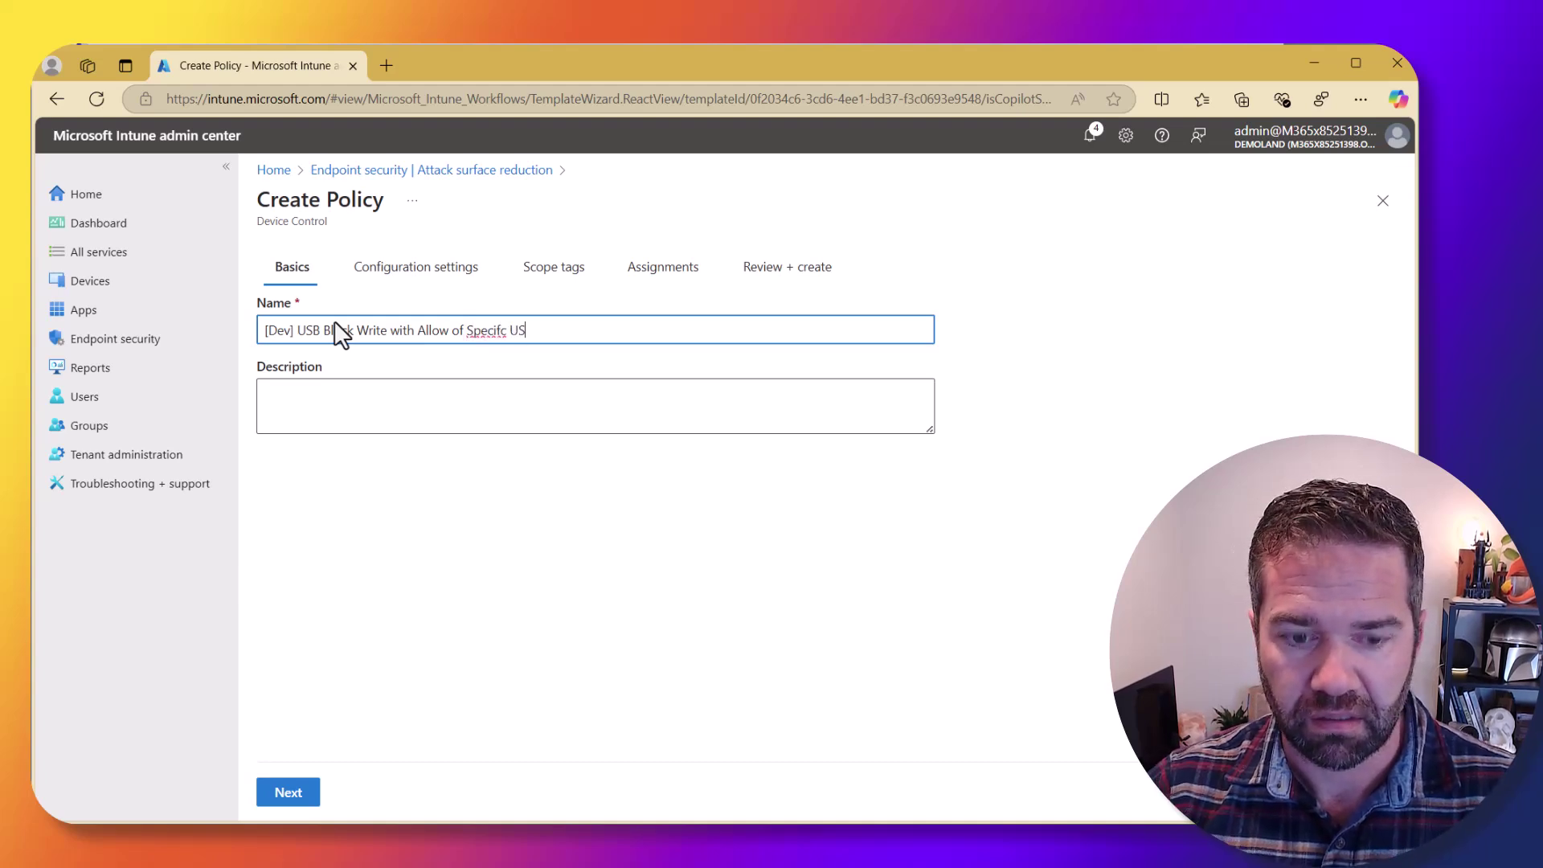
{"action": "right_click", "coordinate": [475, 325]}
{"action": "left_click", "coordinate": [533, 337]}
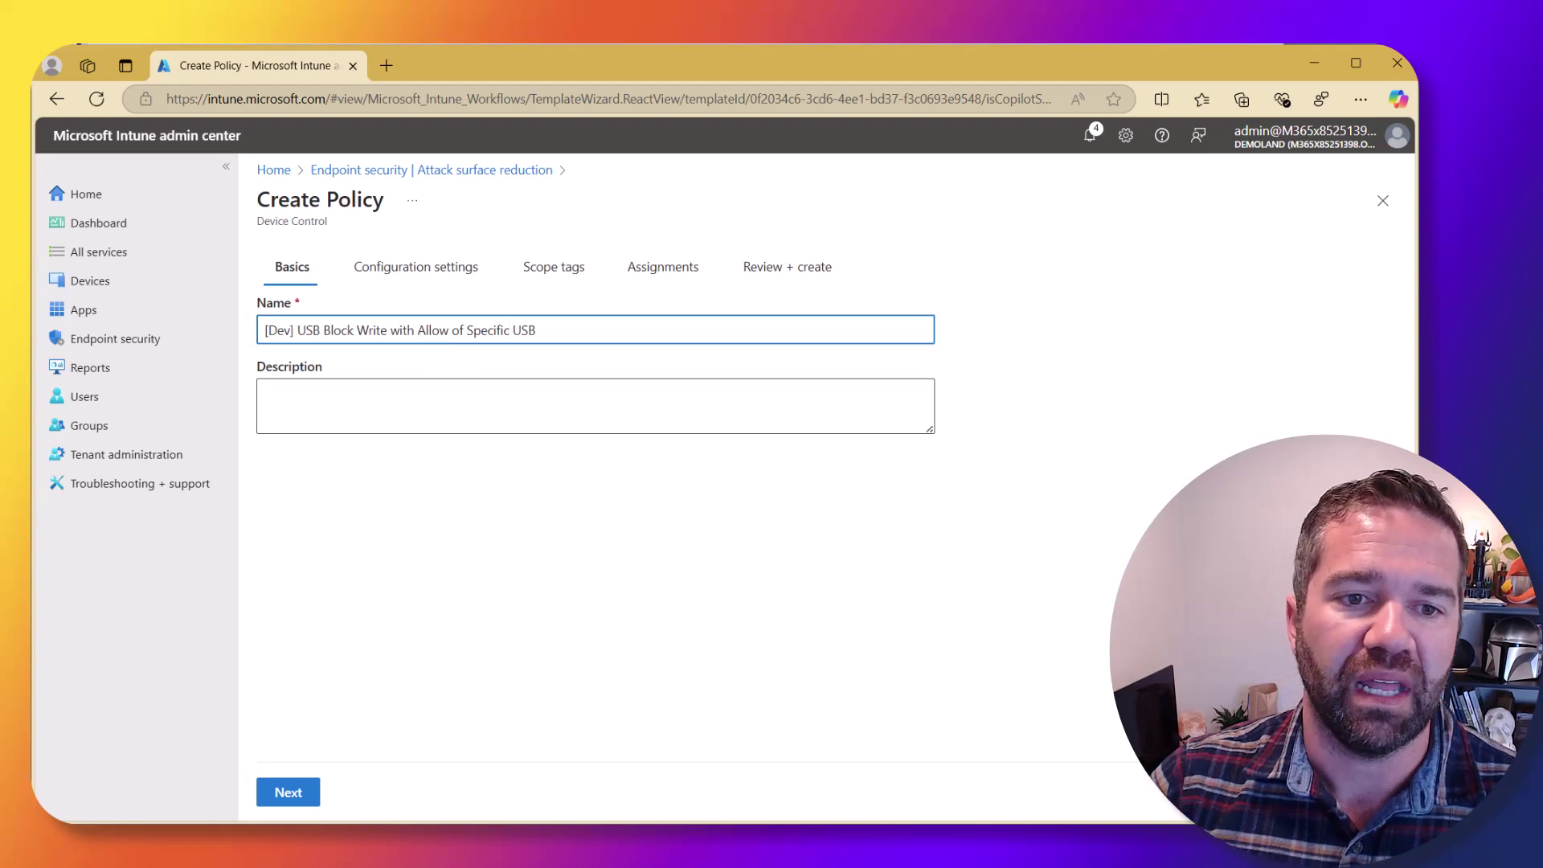
{"action": "left_click", "coordinate": [293, 795]}
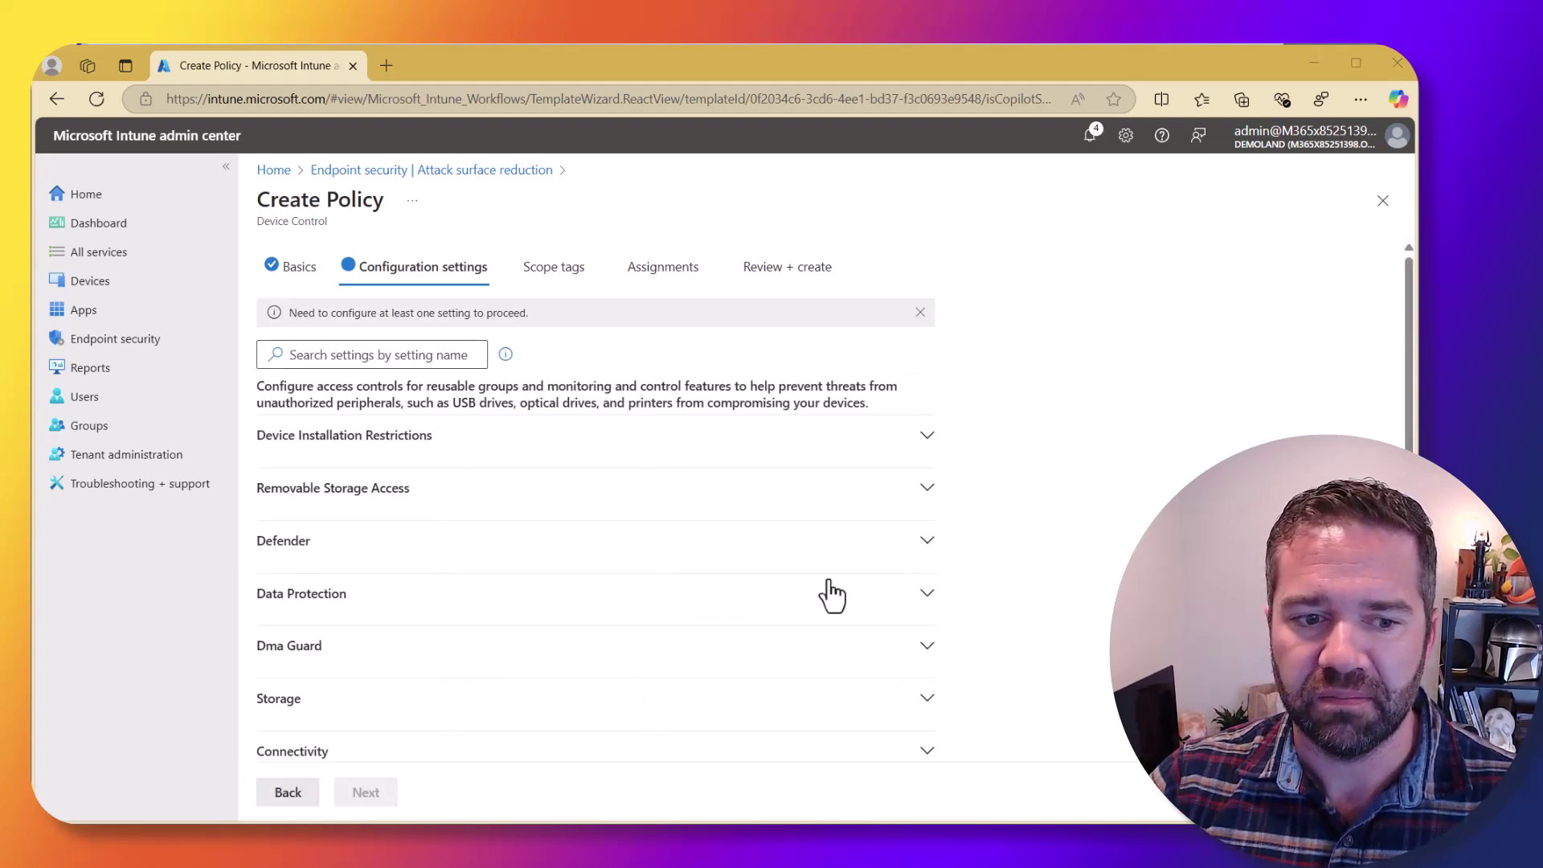
Expand the Device Control settings section and add two empty rule entries to its ID list.
{"action": "scroll", "coordinate": [827, 593], "scroll_direction": "down", "scroll_amount": 2}
{"action": "left_click", "coordinate": [440, 737]}
{"action": "scroll", "coordinate": [1081, 604], "scroll_direction": "down", "scroll_amount": 5}
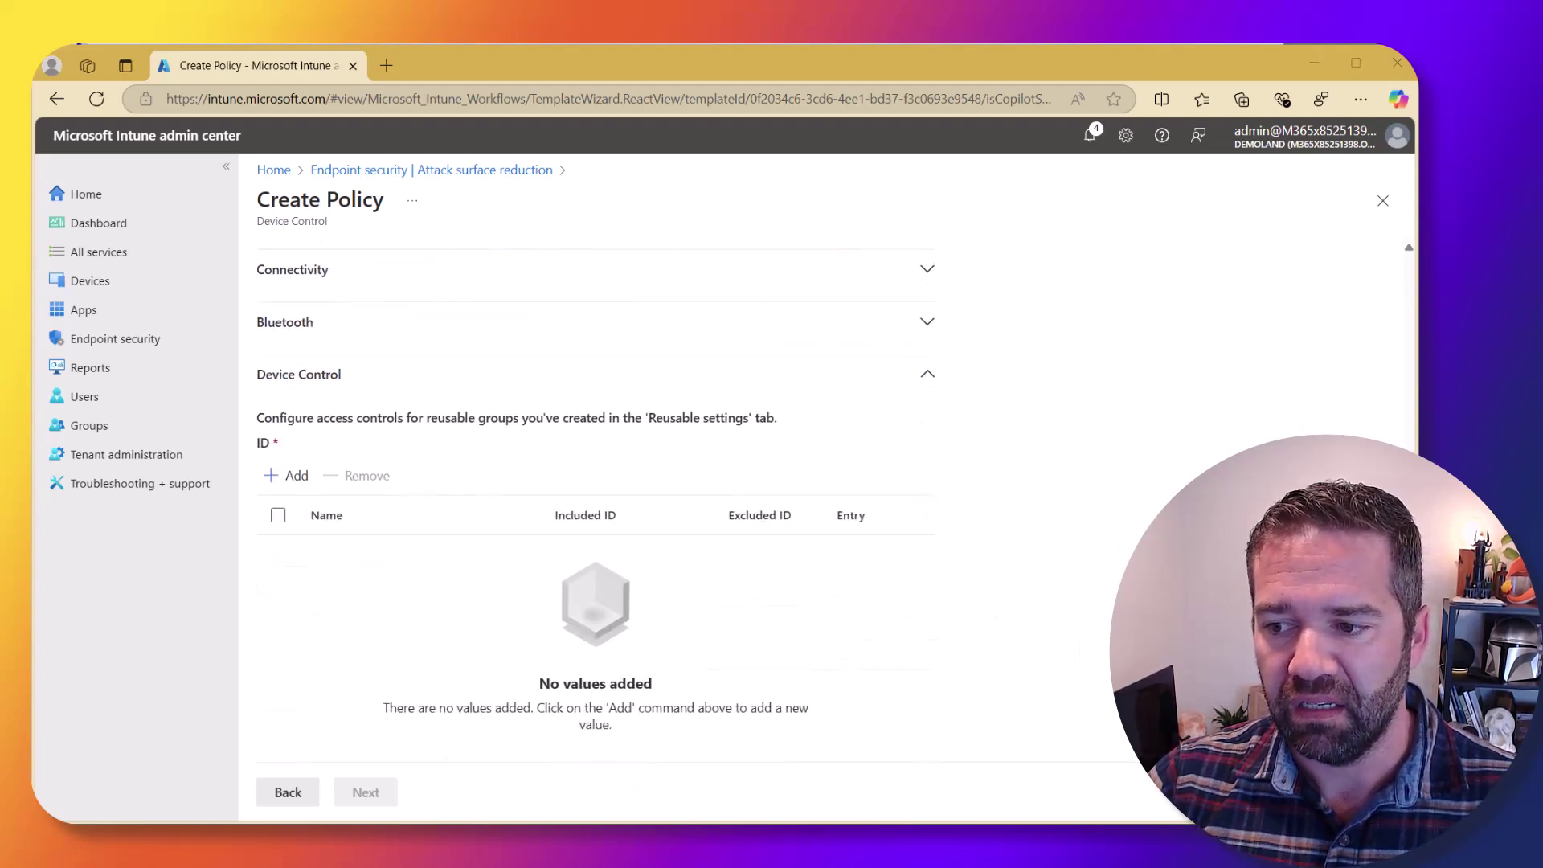
{"action": "left_click", "coordinate": [287, 475]}
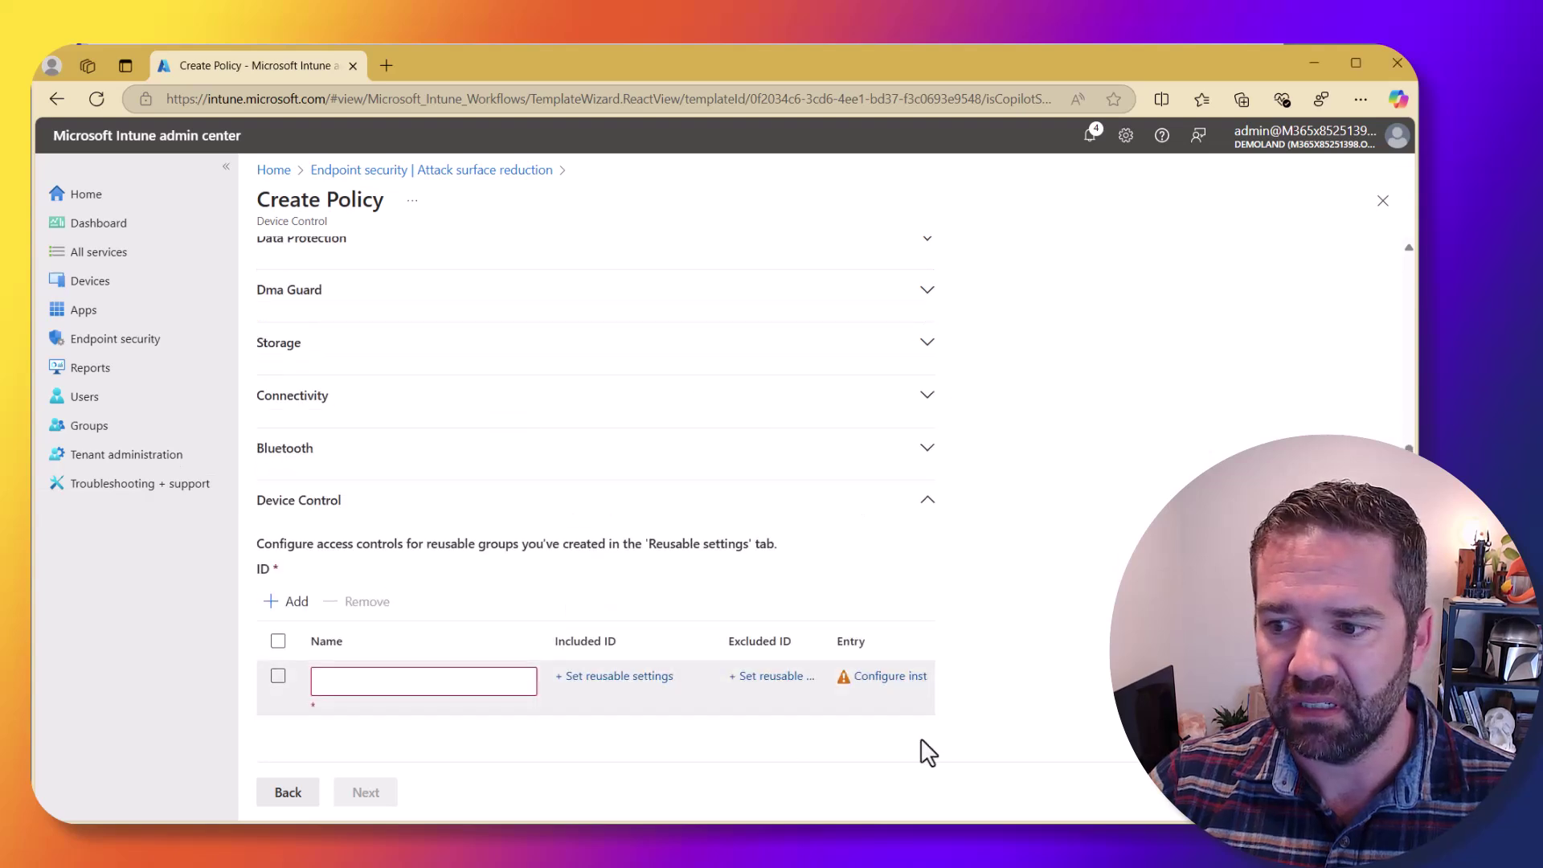
{"action": "left_click", "coordinate": [295, 607]}
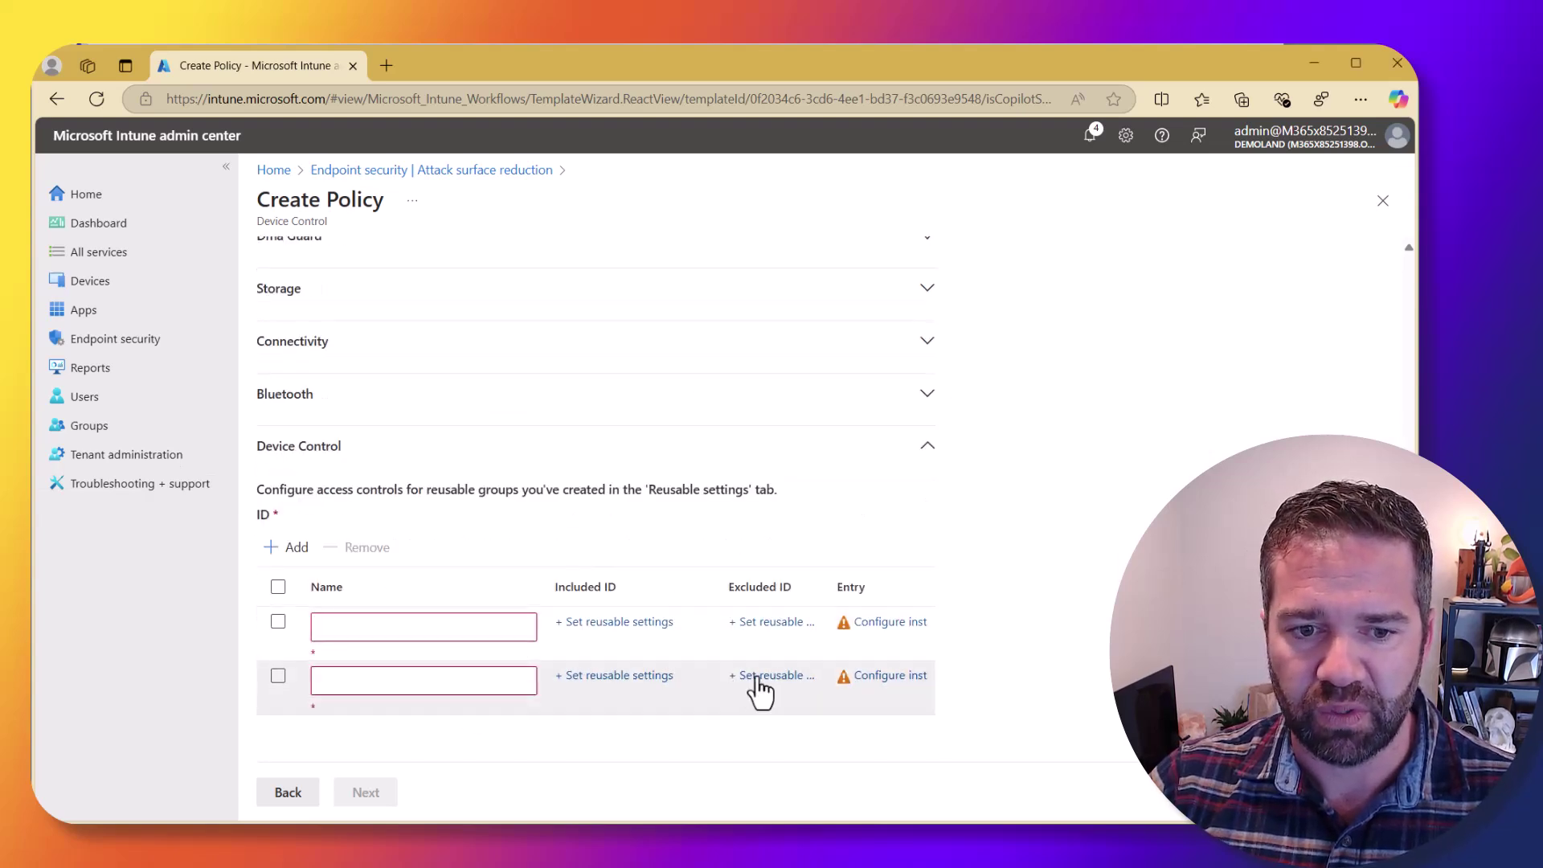
Name the second device control rule "Block Removable Media".
{"action": "left_click", "coordinate": [432, 633]}
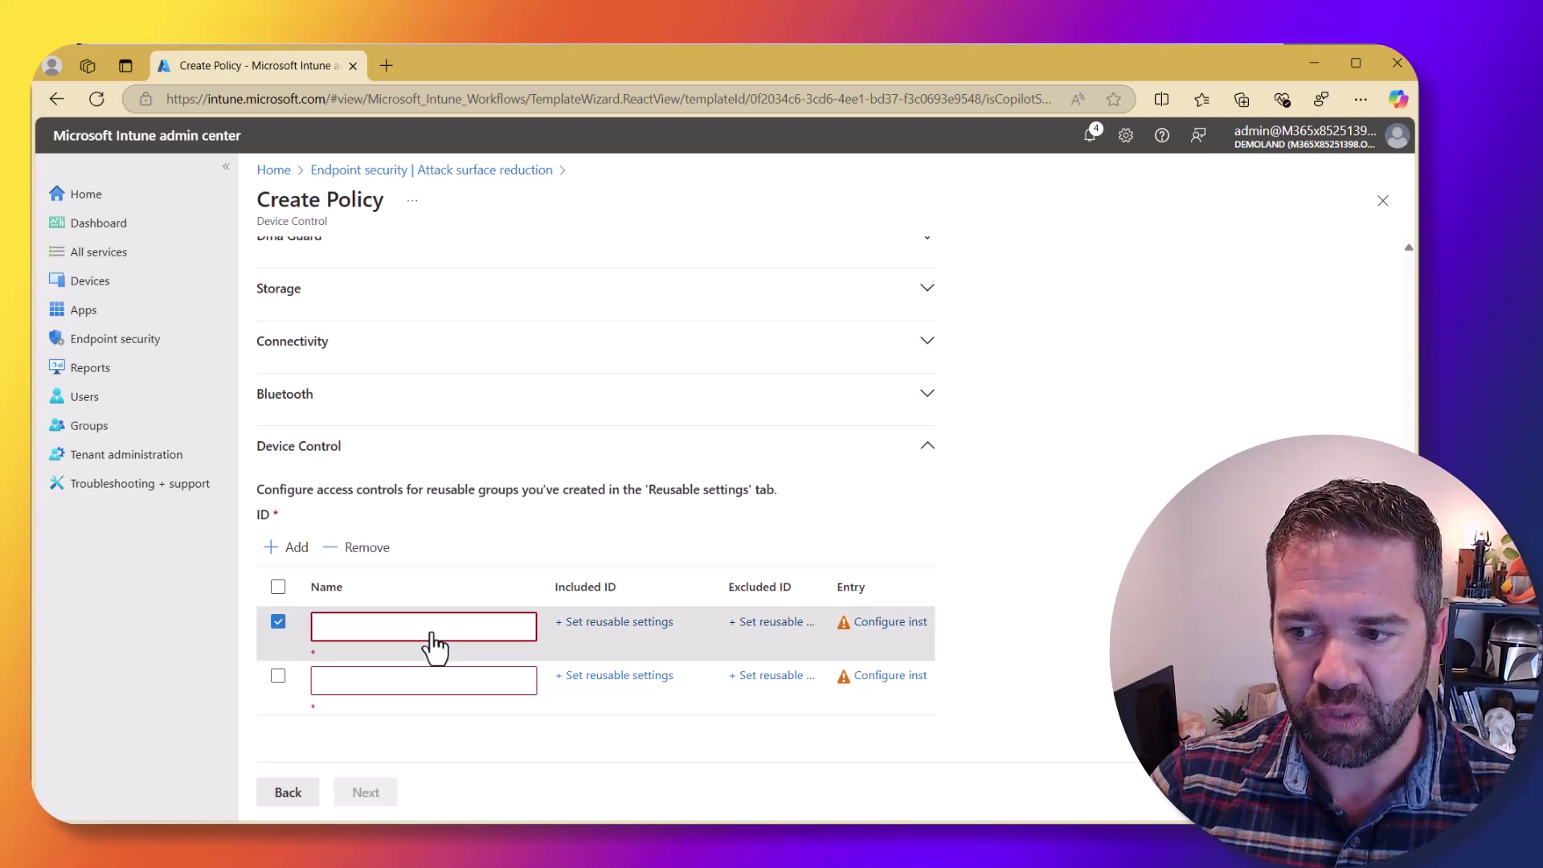
{"action": "left_click", "coordinate": [359, 688]}
{"action": "type", "text": "Block Remov"}
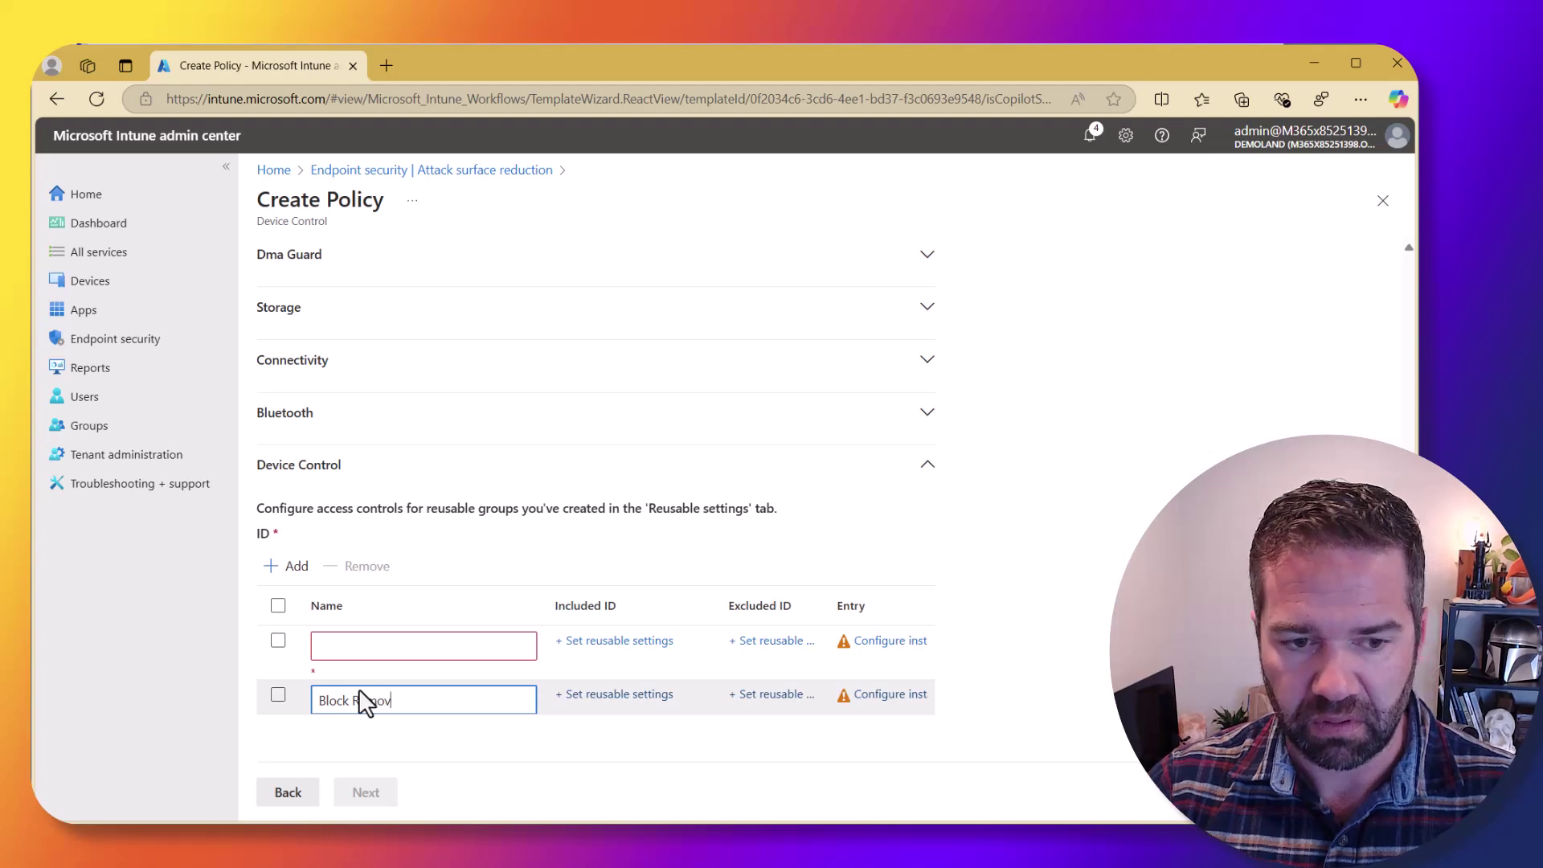
{"action": "key", "text": "BackSpace"}
{"action": "key", "text": "BackSpace"}
{"action": "key", "text": "BackSpace"}
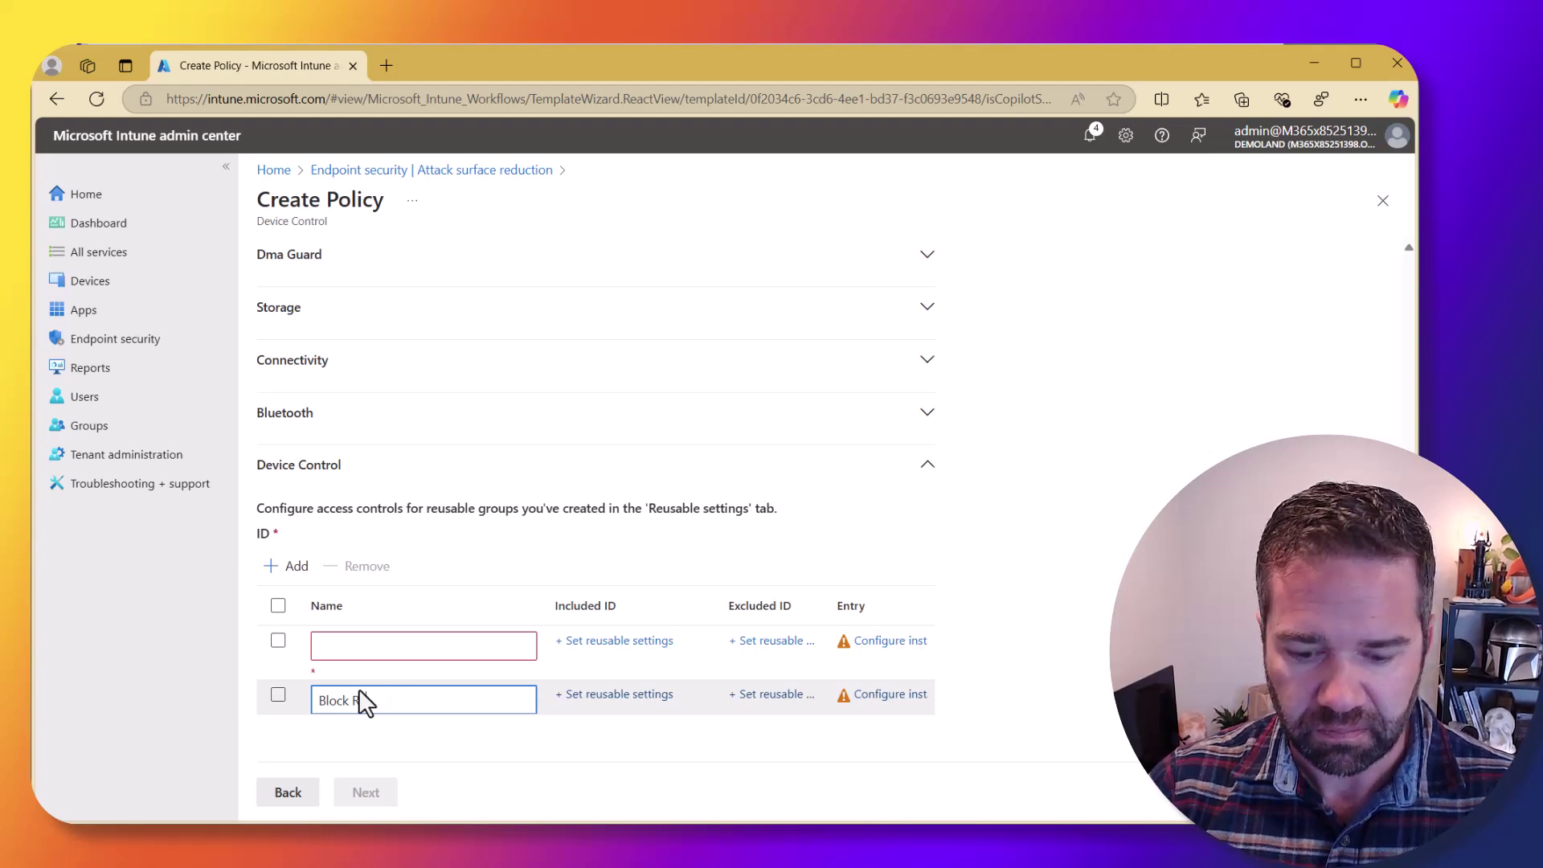
{"action": "type", "text": "ovalbe "}
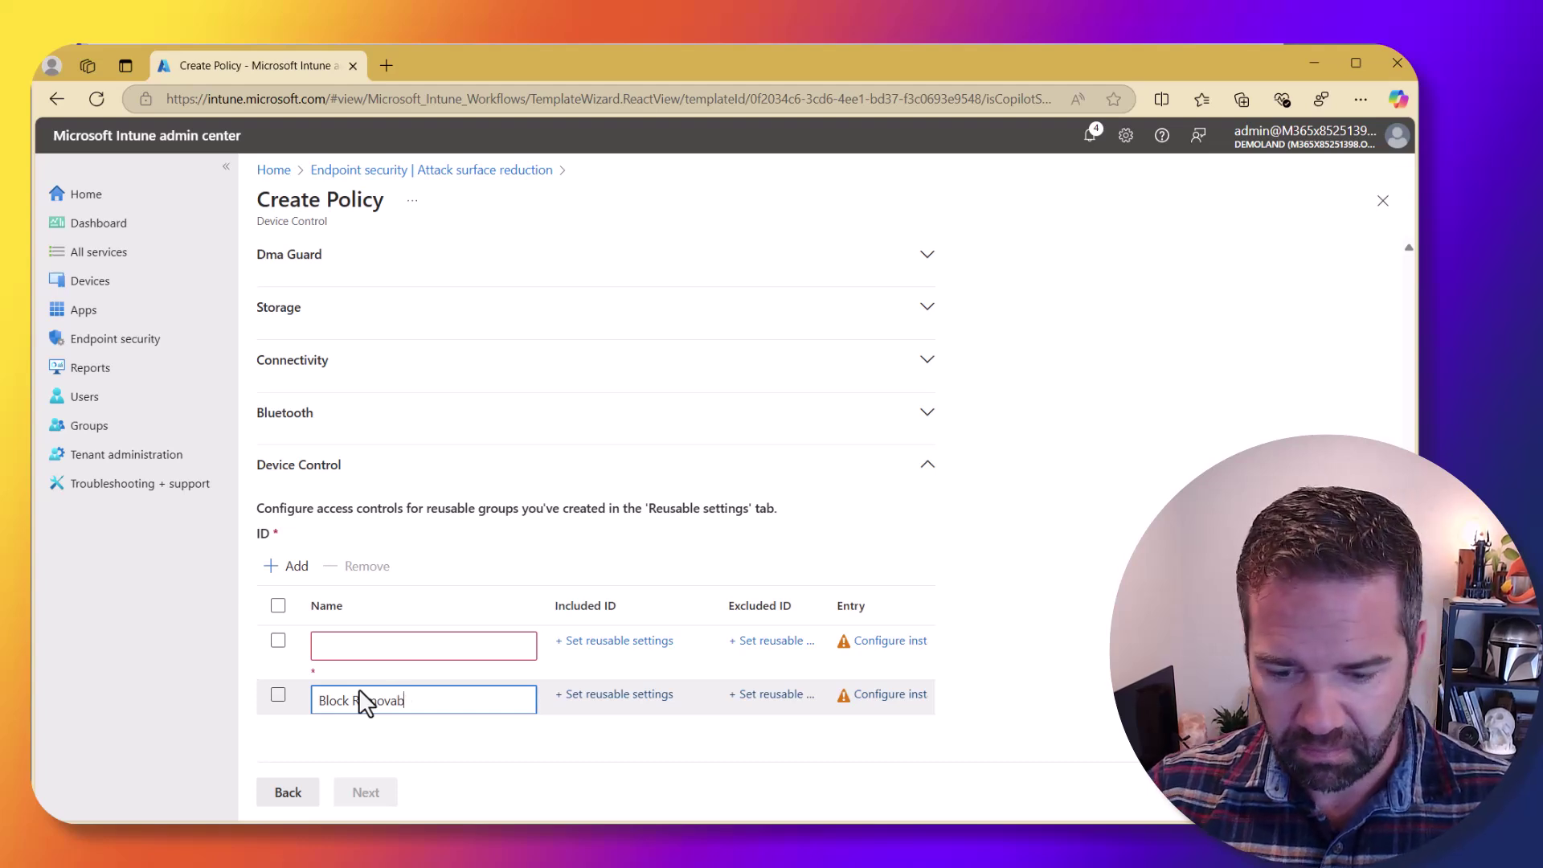
{"action": "type", "text": "ble Media"}
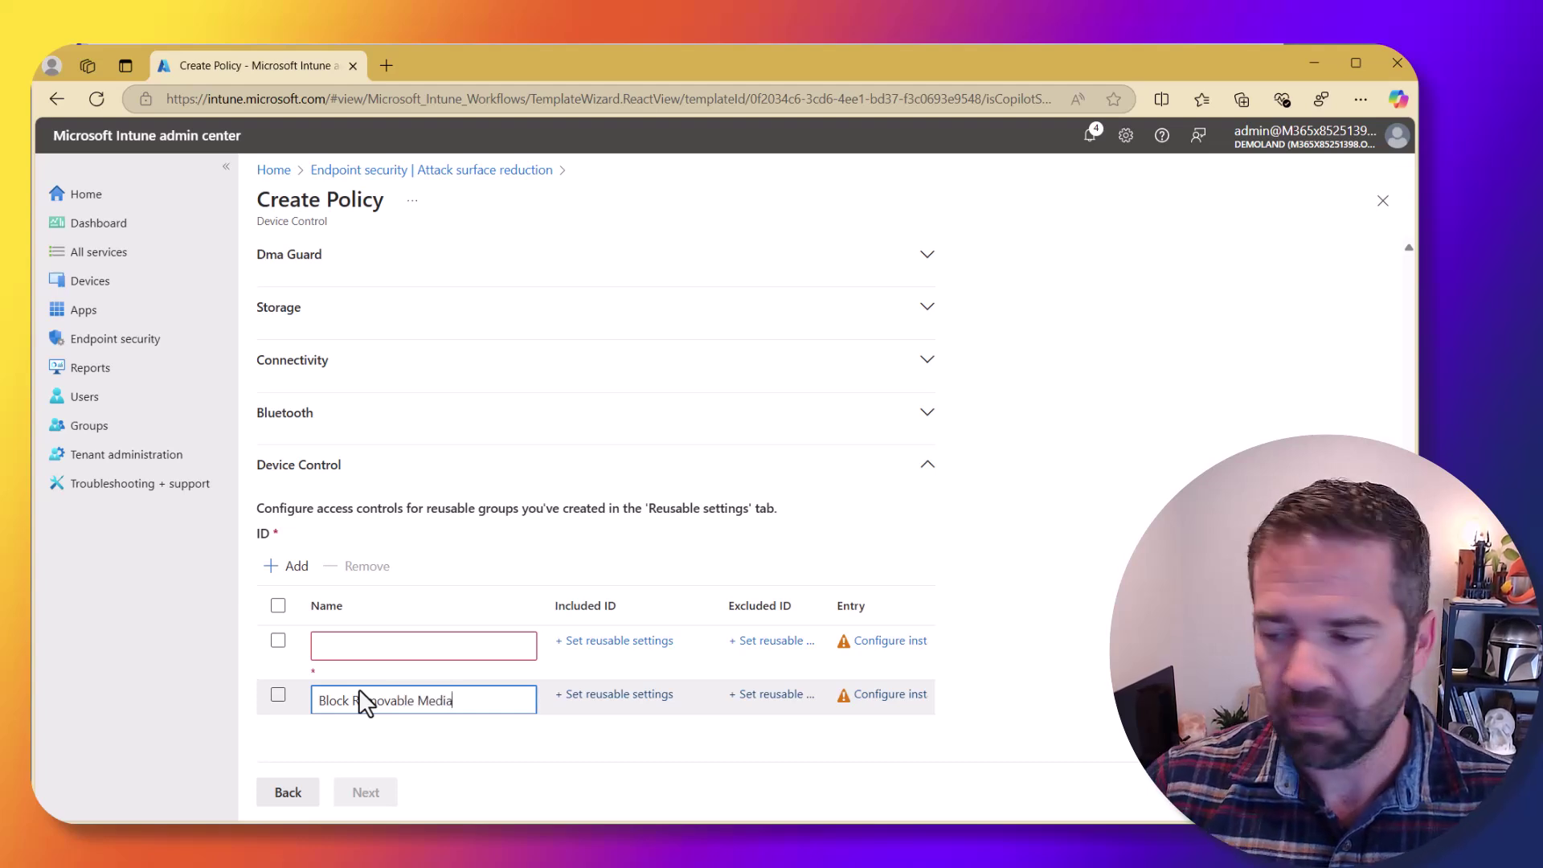
Include the Deny Removable Storage reusable setting group in the Block Removable Media rule and save the selection.
{"action": "left_click", "coordinate": [619, 696]}
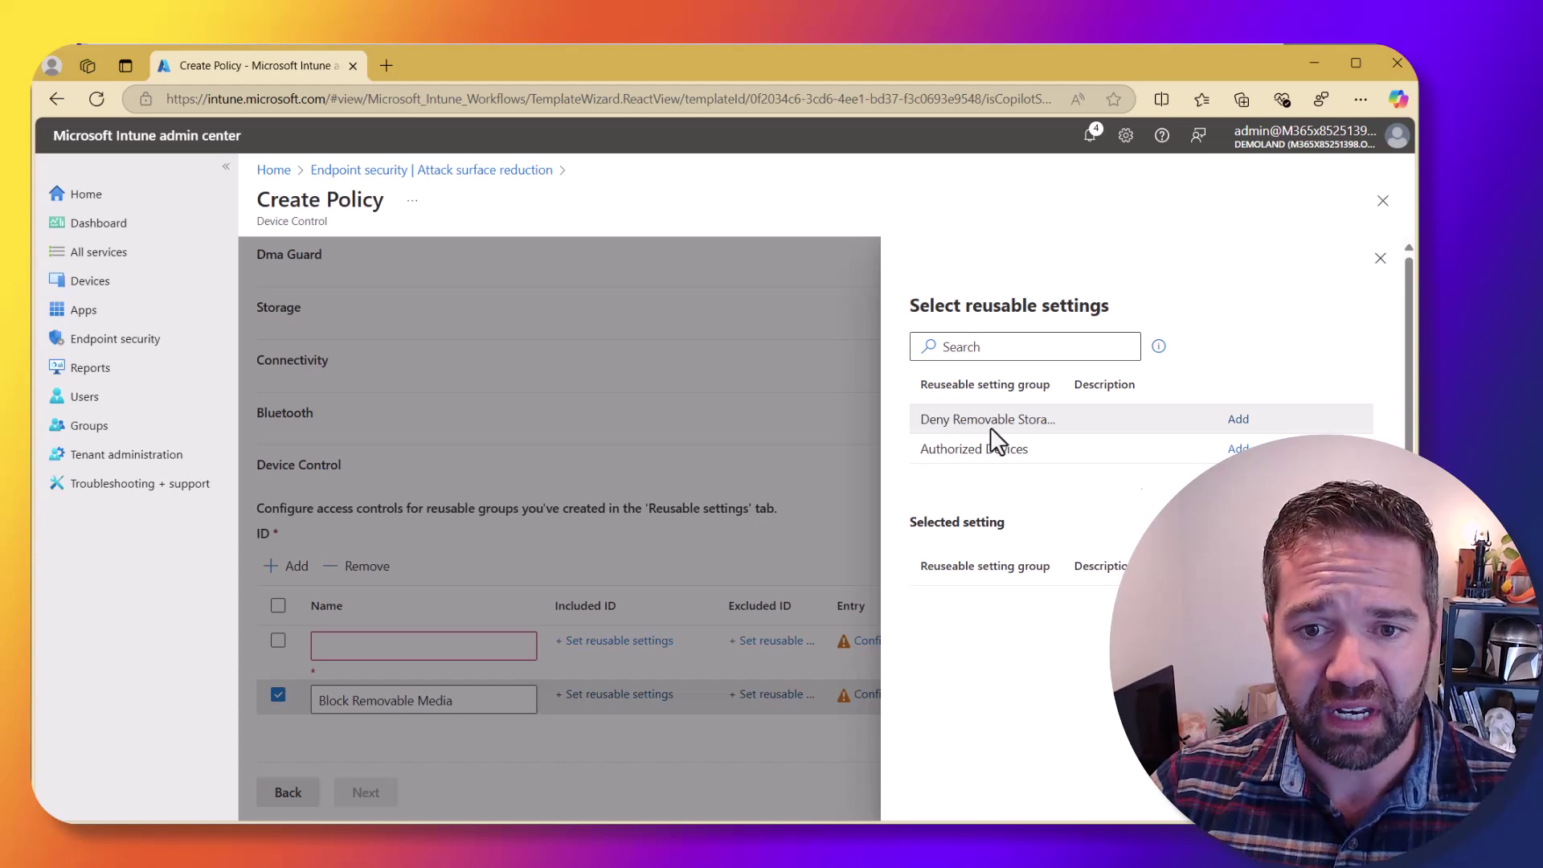
{"action": "left_click", "coordinate": [1238, 419]}
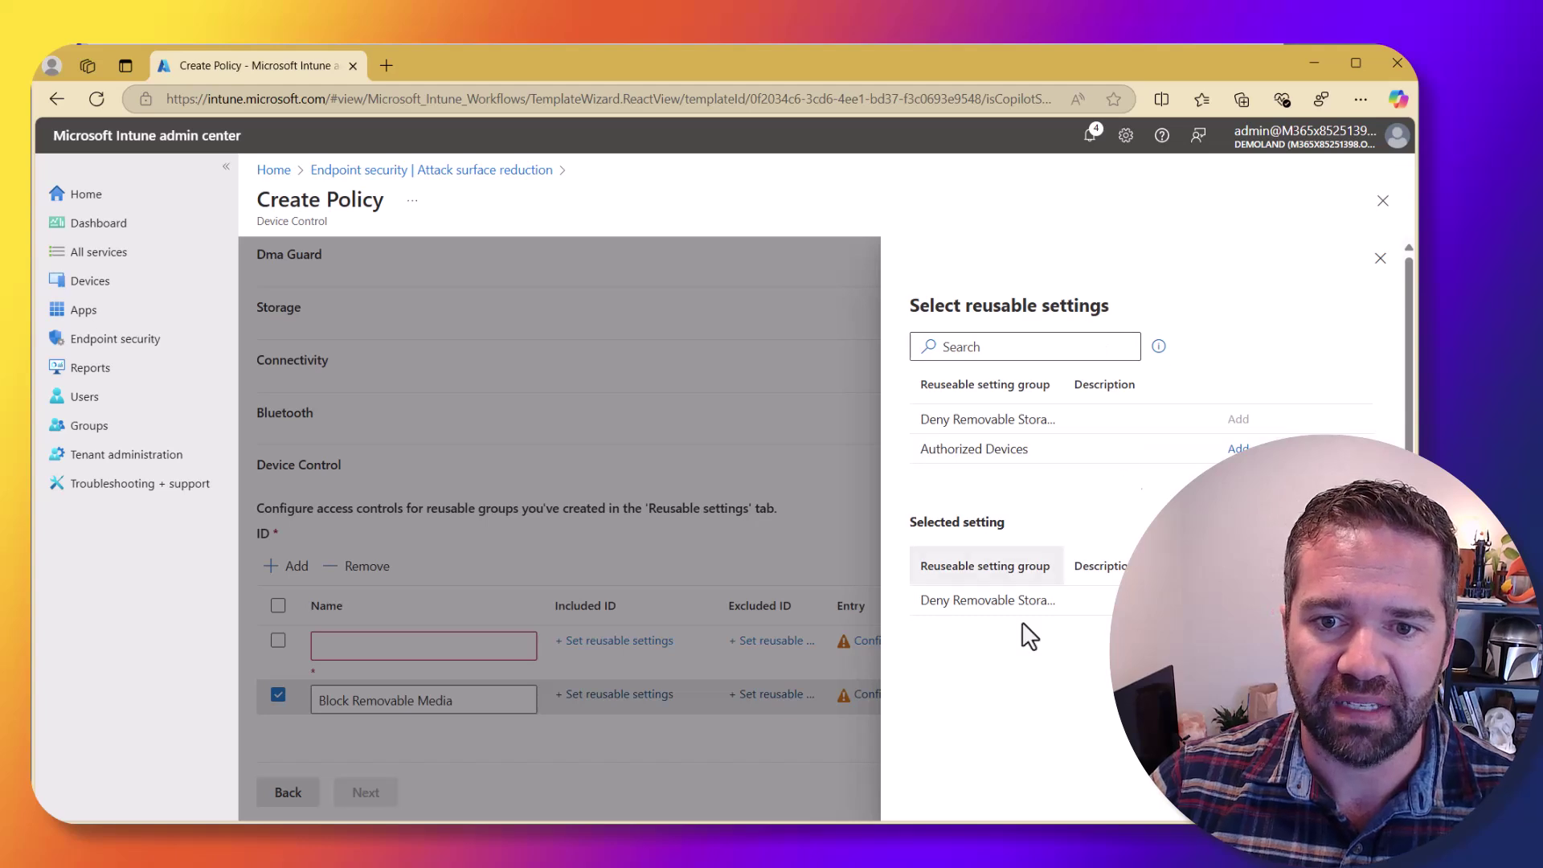
{"action": "scroll", "coordinate": [1081, 707], "scroll_direction": "down", "scroll_amount": 2}
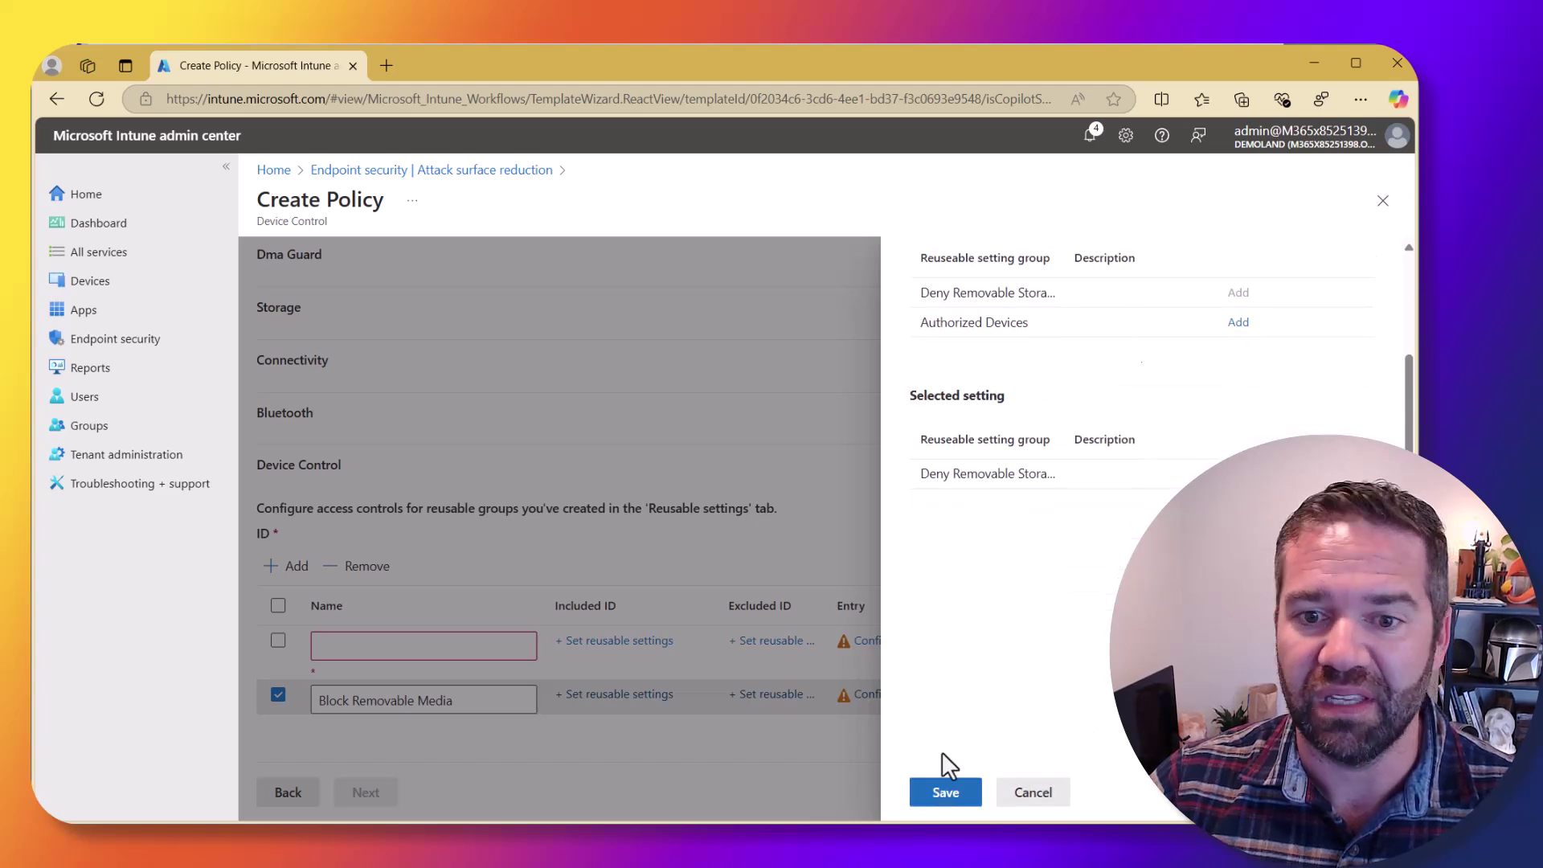
{"action": "left_click", "coordinate": [940, 794]}
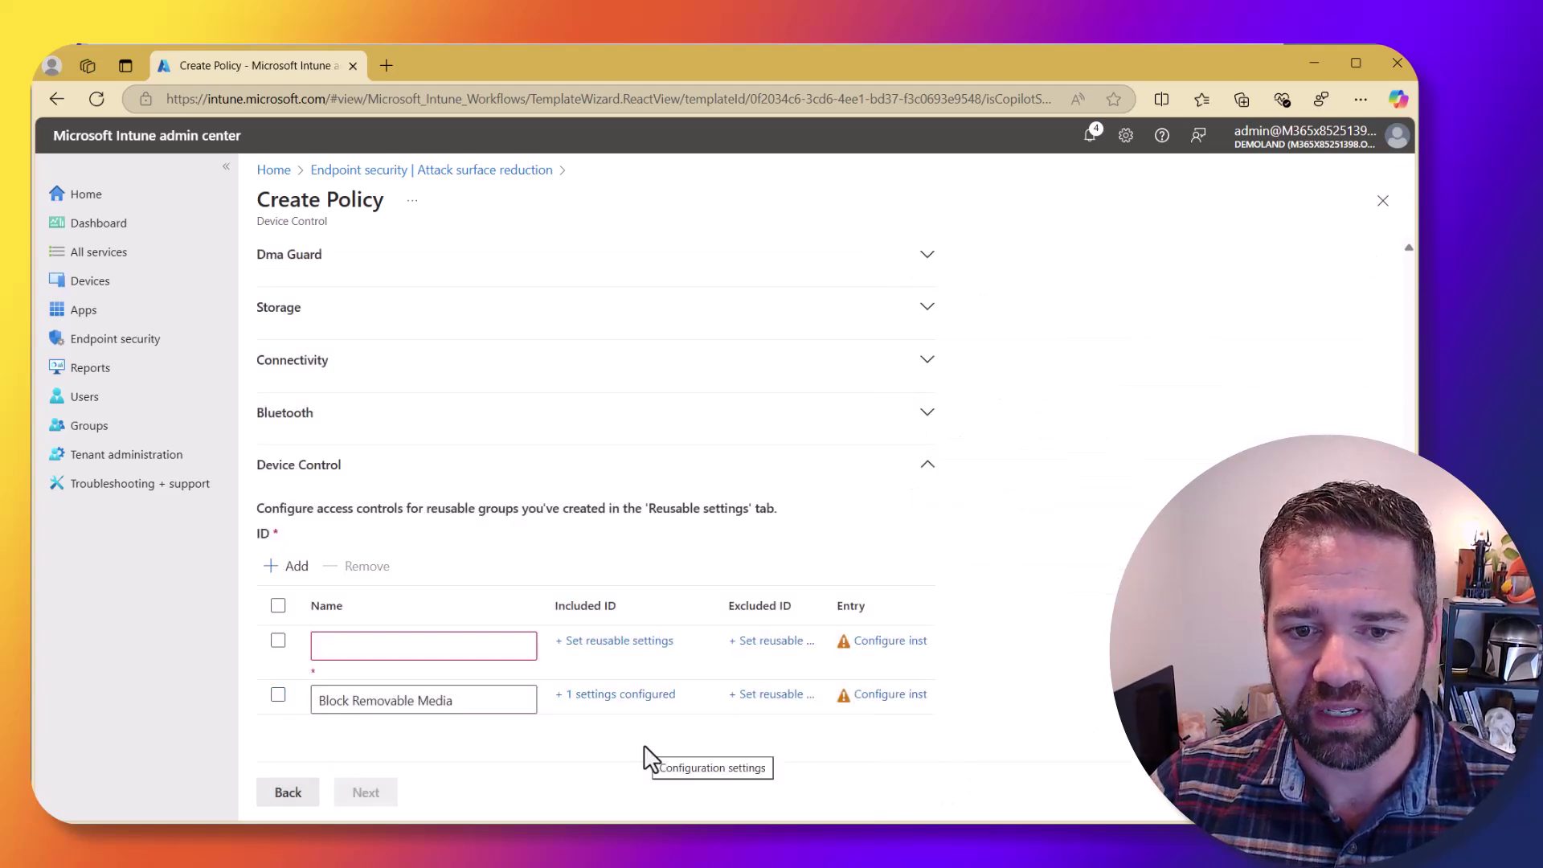
Add a Deny entry to the Block Removable Media rule with Write, File write and Print in its access mask.
{"action": "left_click", "coordinate": [890, 696]}
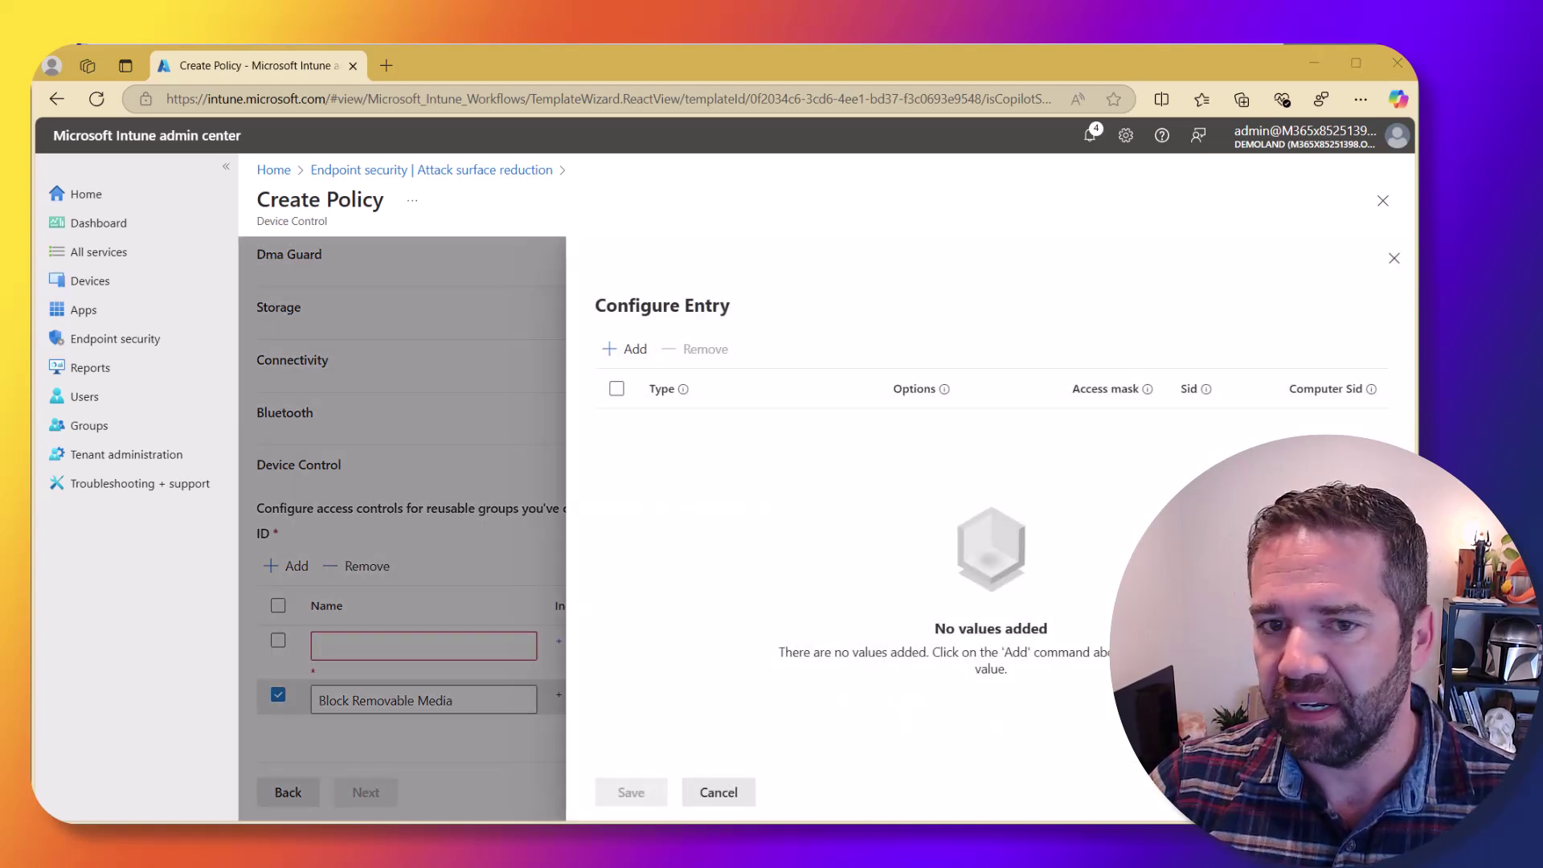
{"action": "left_click", "coordinate": [633, 350]}
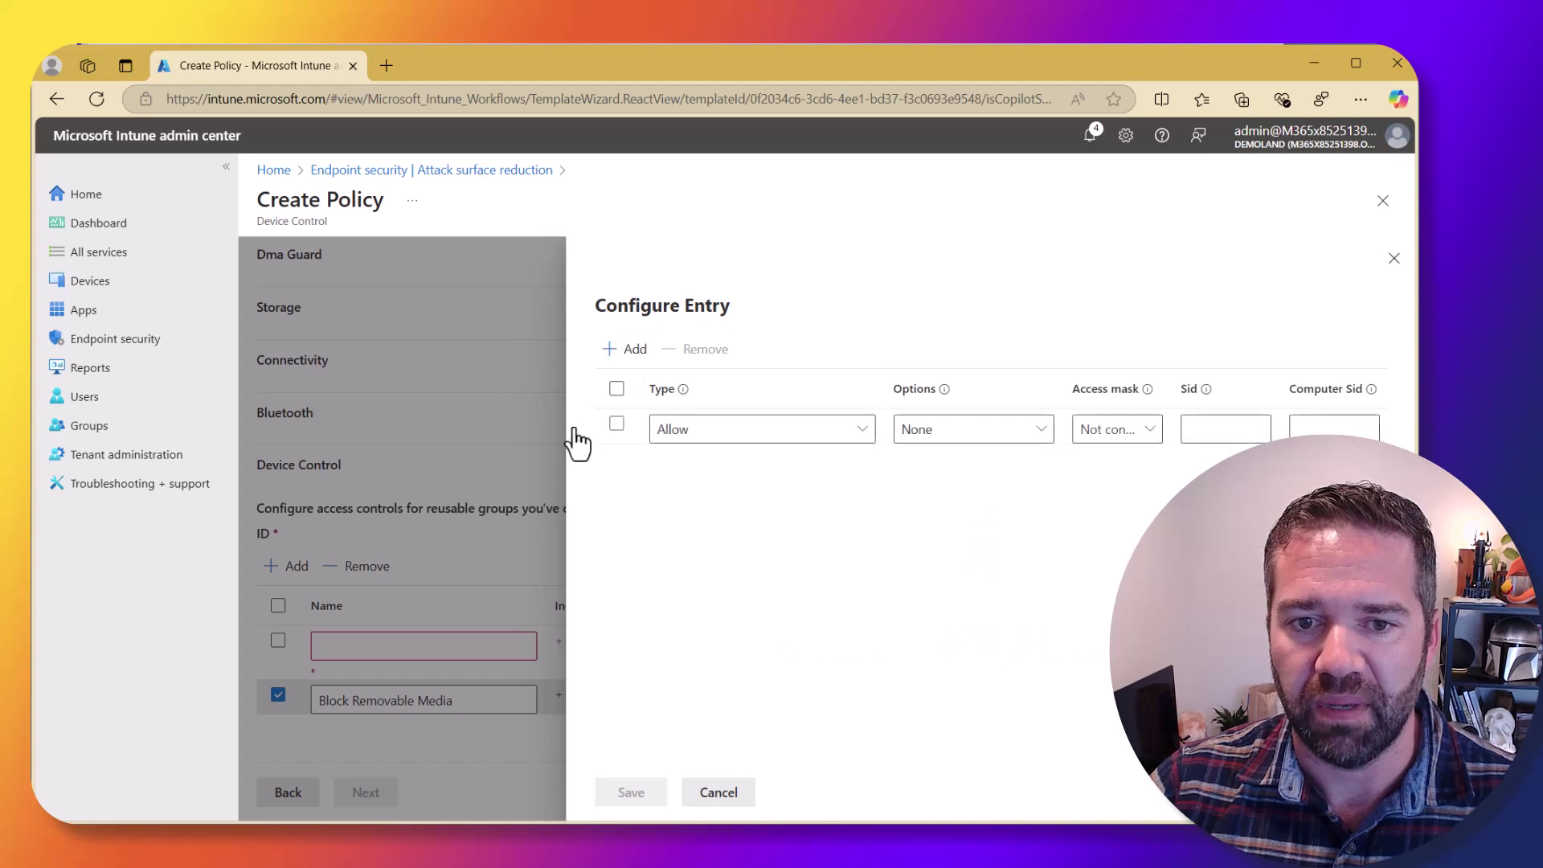
{"action": "left_click", "coordinate": [785, 441]}
{"action": "left_click", "coordinate": [722, 495]}
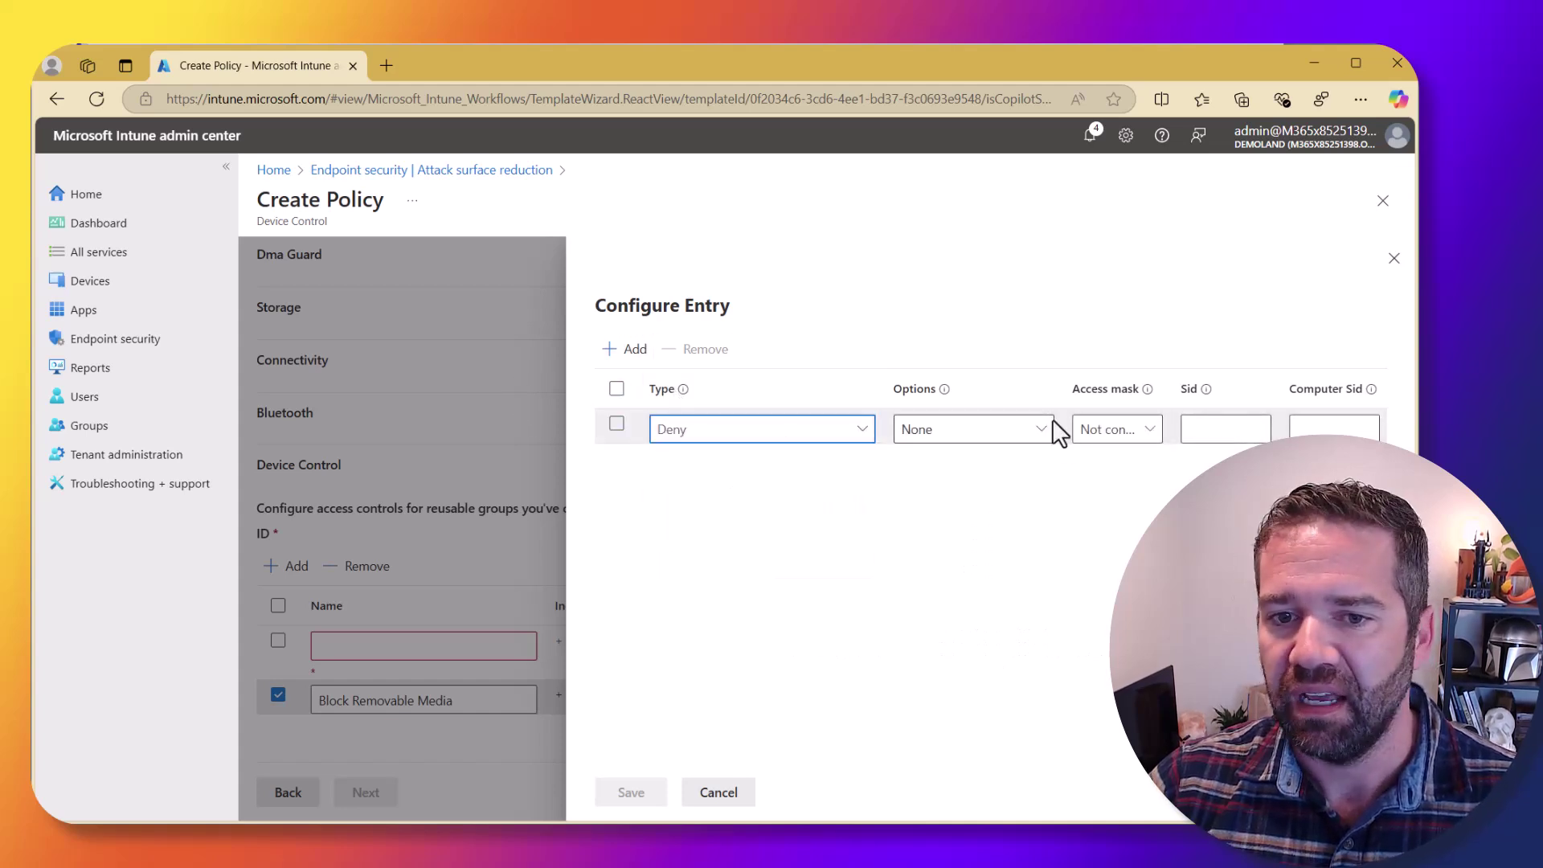
{"action": "left_click", "coordinate": [1143, 434]}
{"action": "left_click", "coordinate": [1109, 495]}
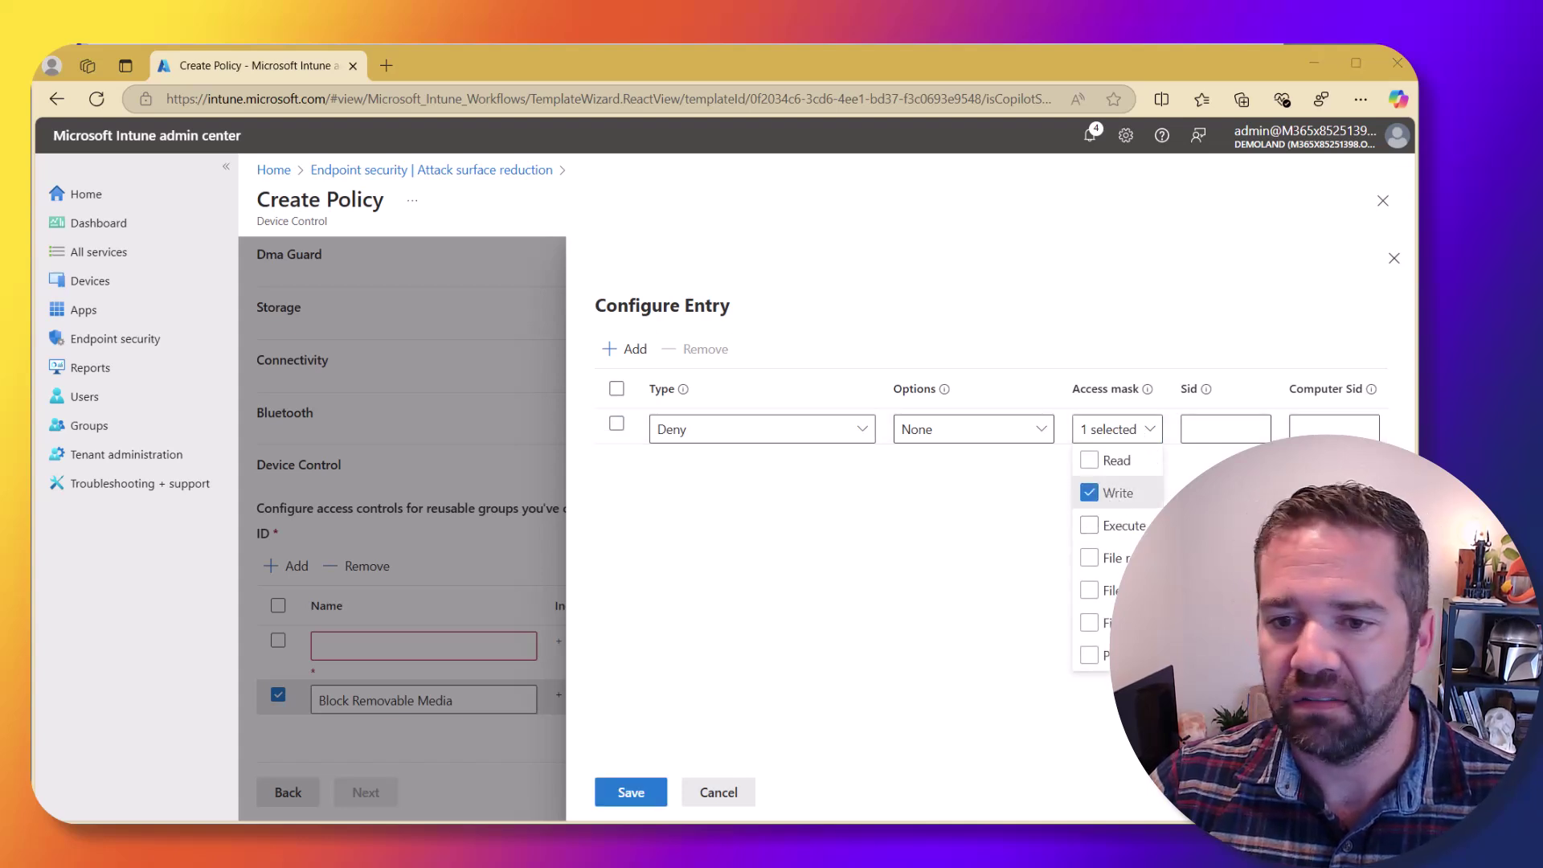
{"action": "left_click", "coordinate": [1089, 589]}
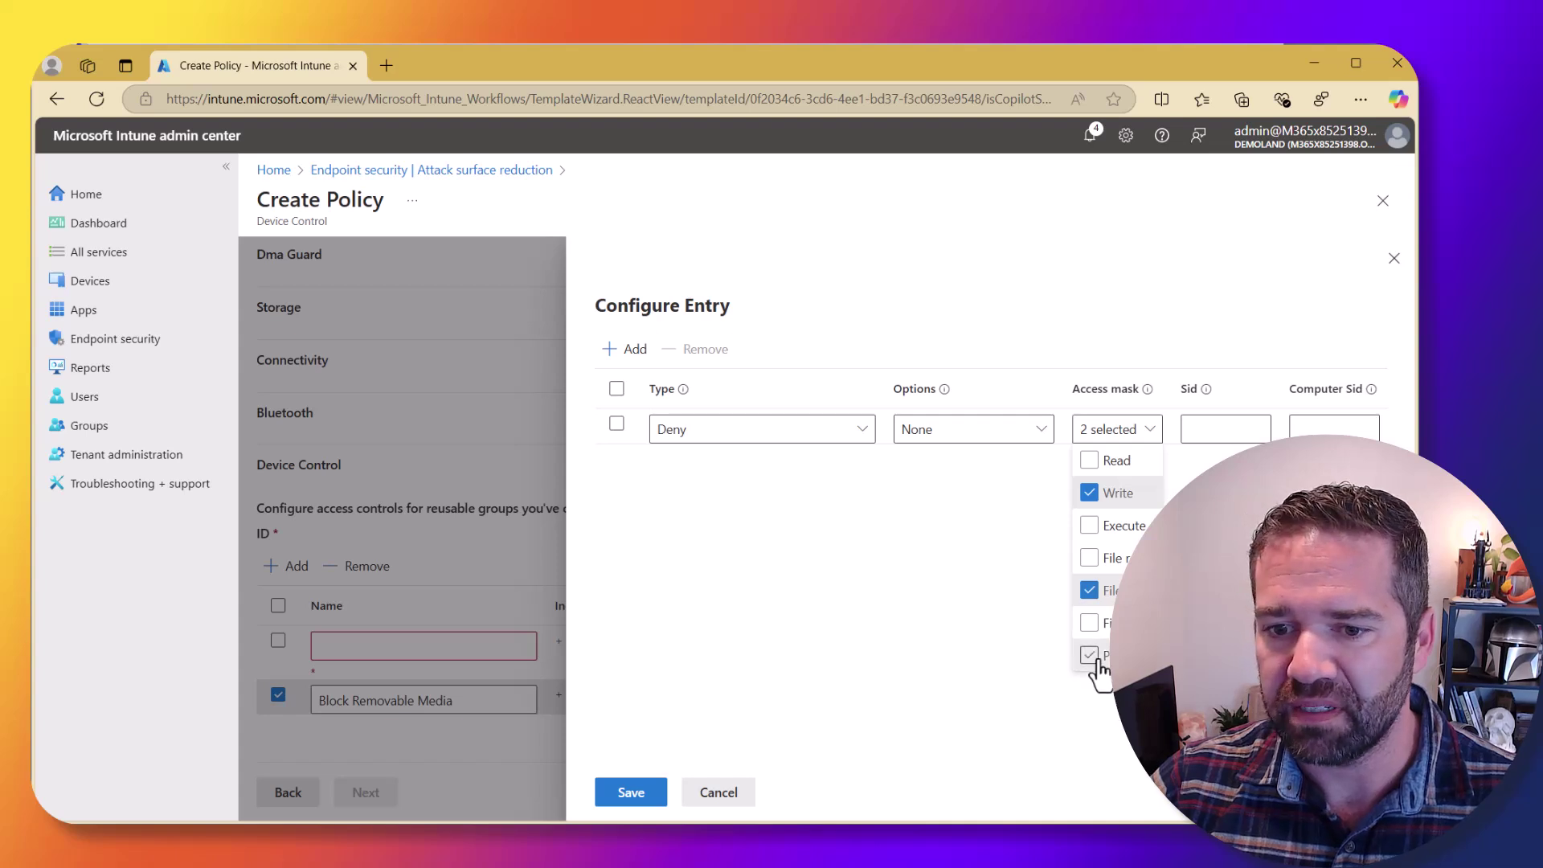
{"action": "left_click", "coordinate": [1089, 655]}
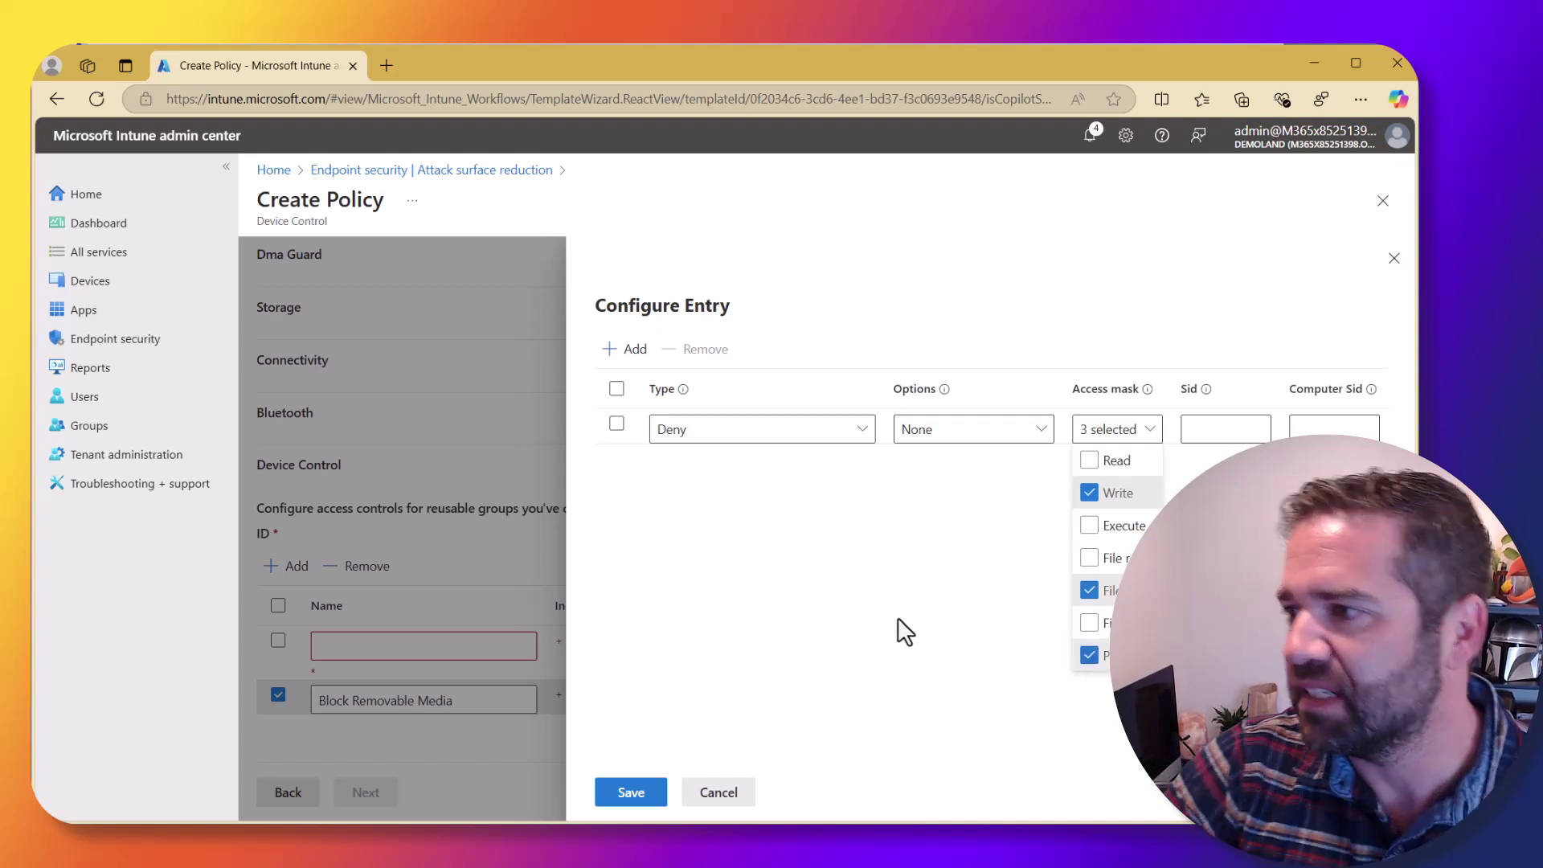
{"action": "left_click", "coordinate": [887, 635]}
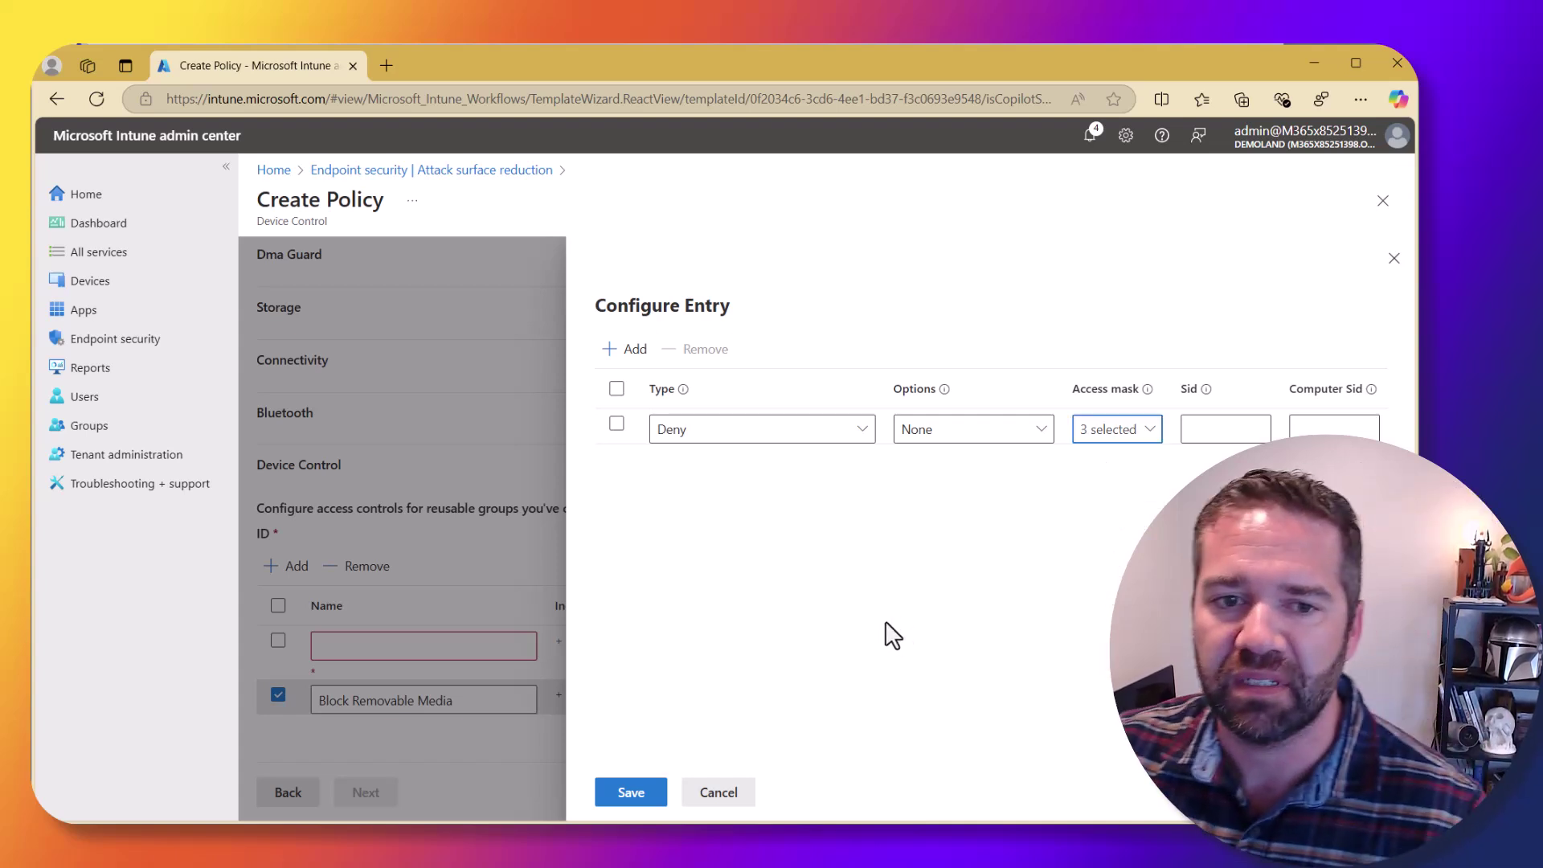
Add an Audit Denied entry to the same rule covering Write and Print access, and save the entries.
{"action": "left_click", "coordinate": [637, 350]}
{"action": "left_click", "coordinate": [729, 470]}
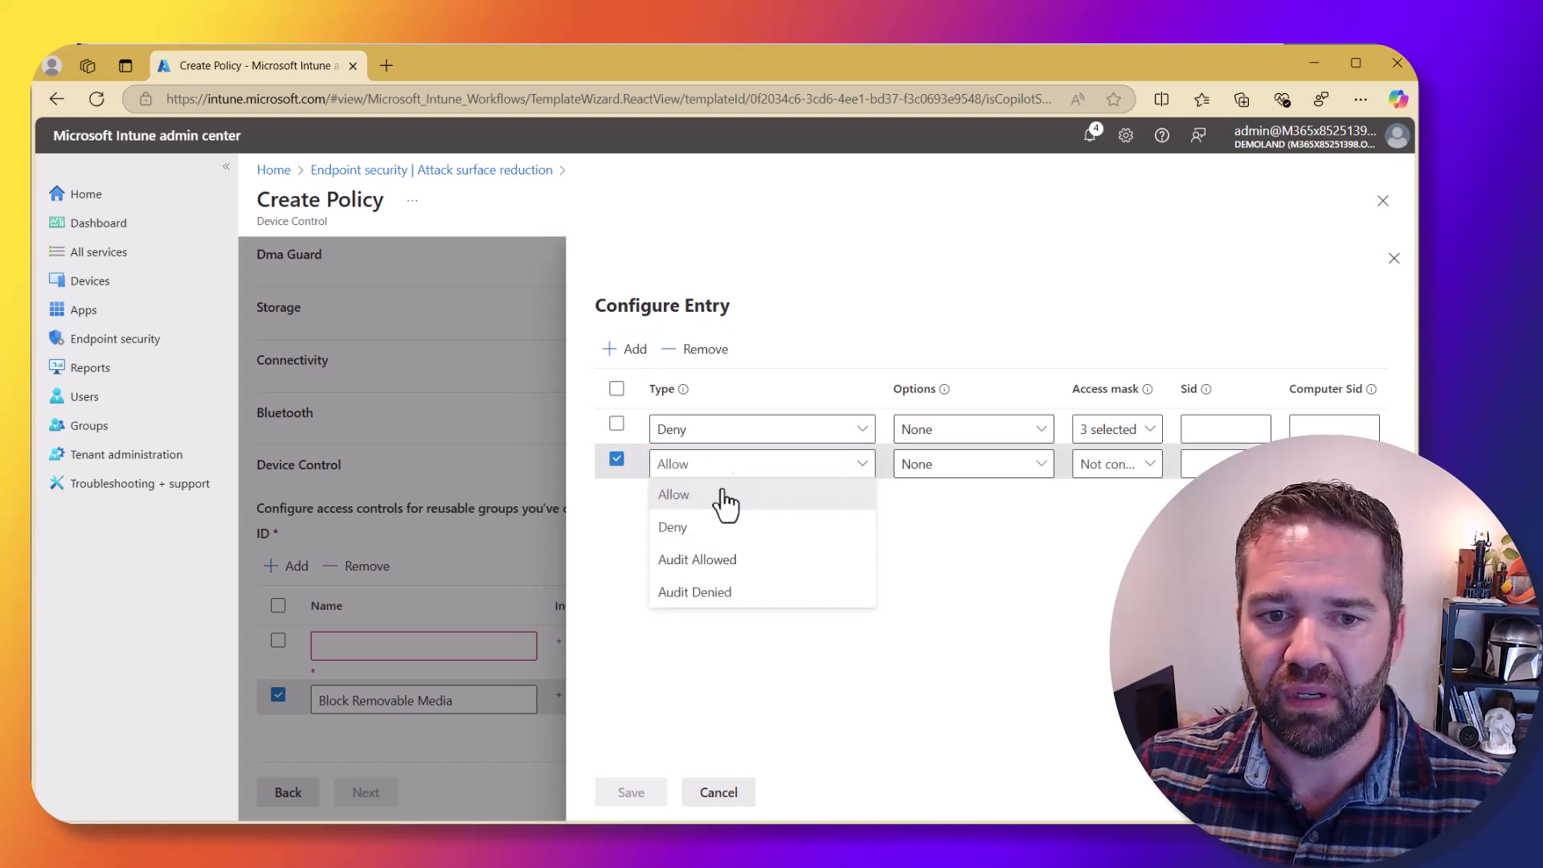
{"action": "left_click", "coordinate": [696, 595]}
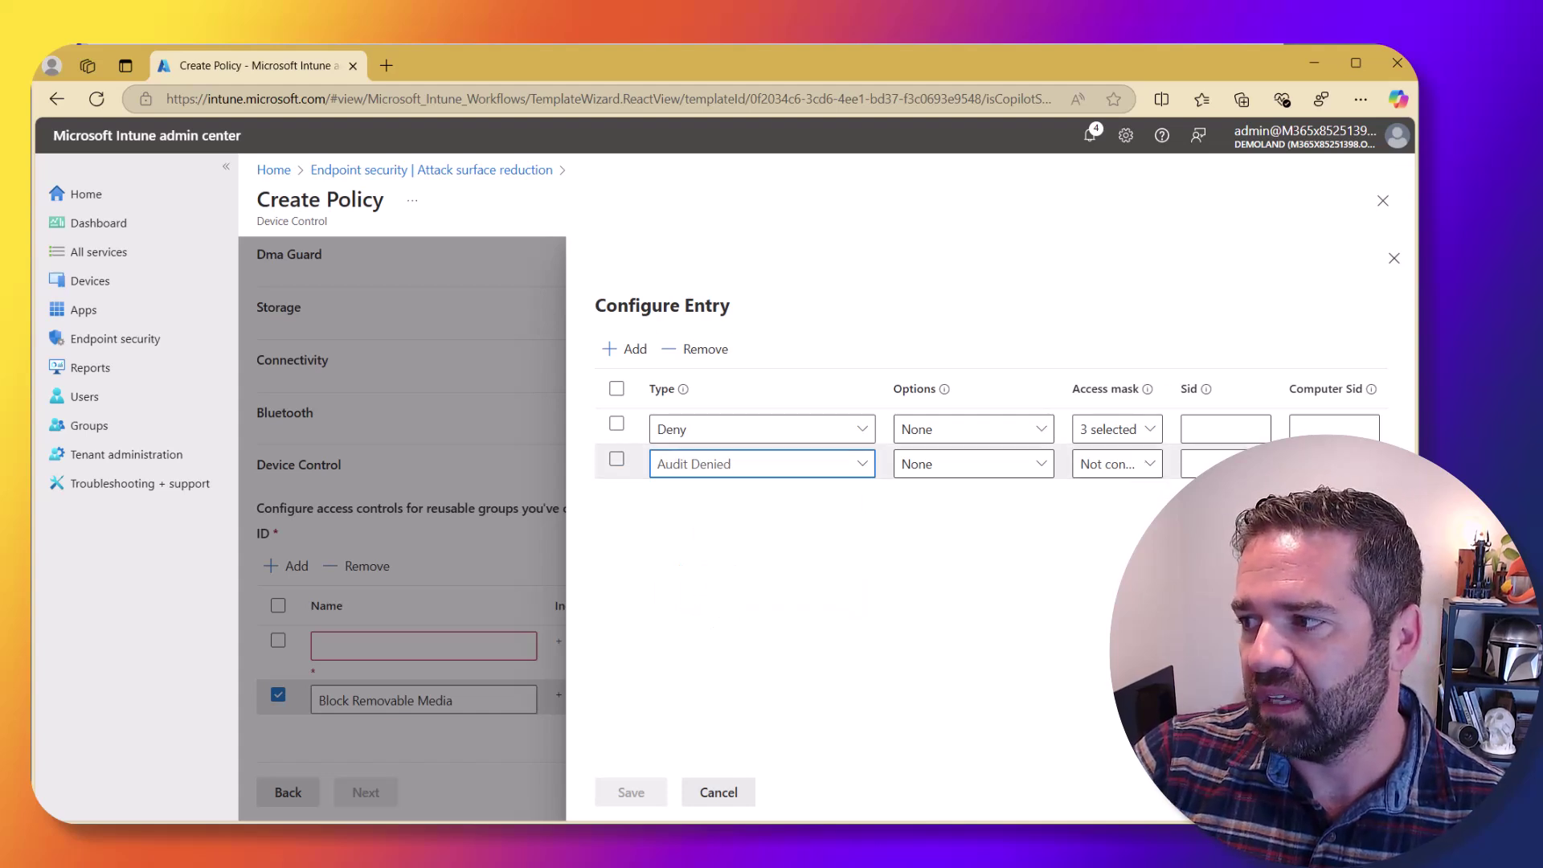
{"action": "left_click", "coordinate": [1134, 474]}
{"action": "left_click", "coordinate": [1136, 482]}
{"action": "left_click", "coordinate": [1090, 527]}
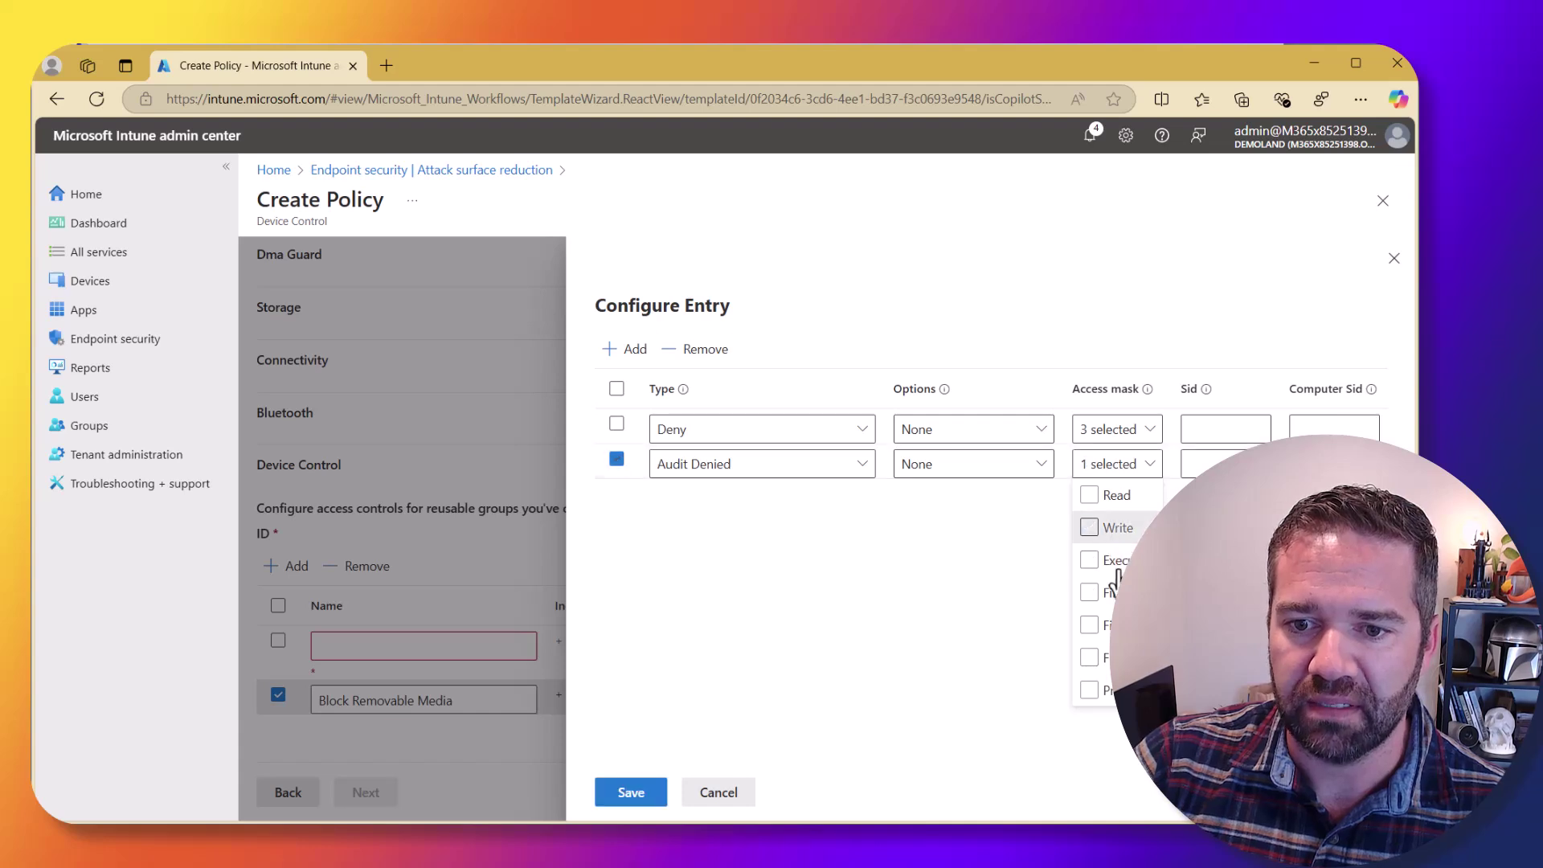
{"action": "left_click", "coordinate": [1089, 689]}
{"action": "left_click", "coordinate": [633, 794]}
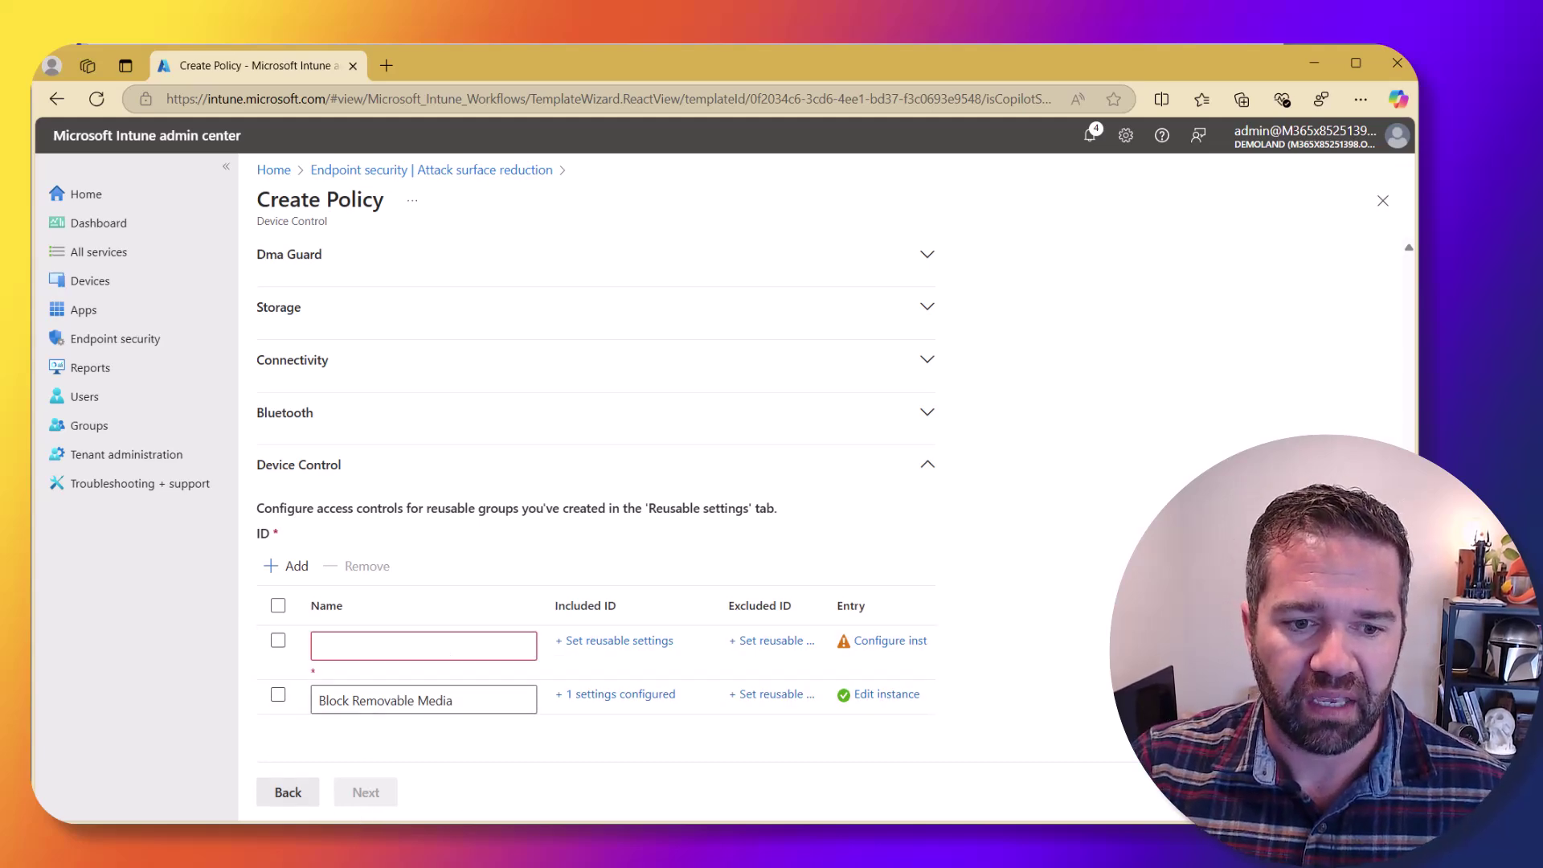
Check the planned rules in the PowerPoint slide show, then return to Intune and name the first rule "Allow Specific USB".
{"action": "key", "text": "alt+Tab"}
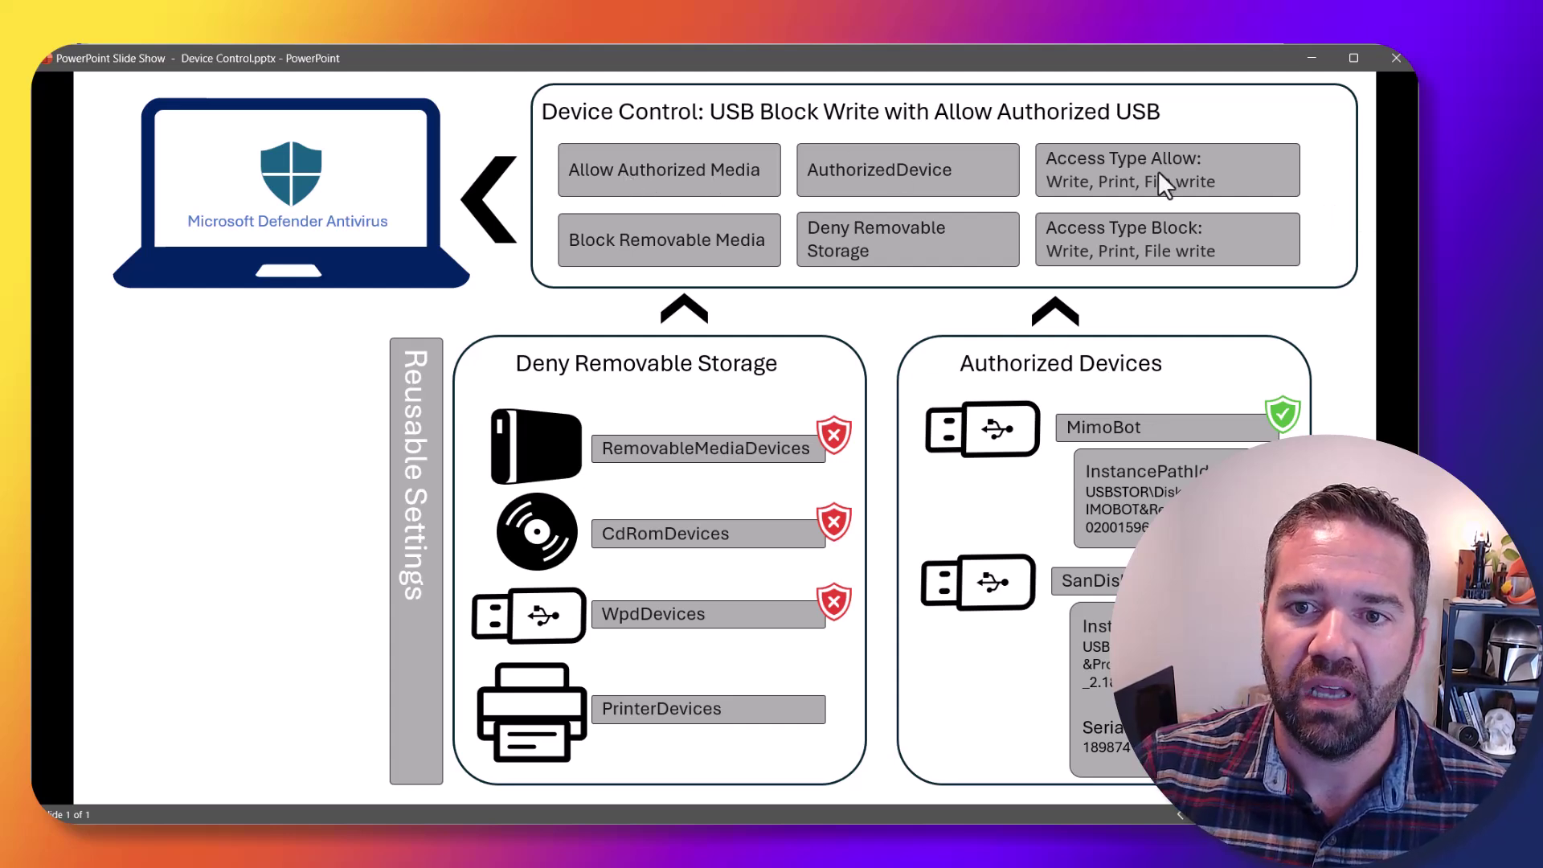
{"action": "left_click", "coordinate": [1311, 57]}
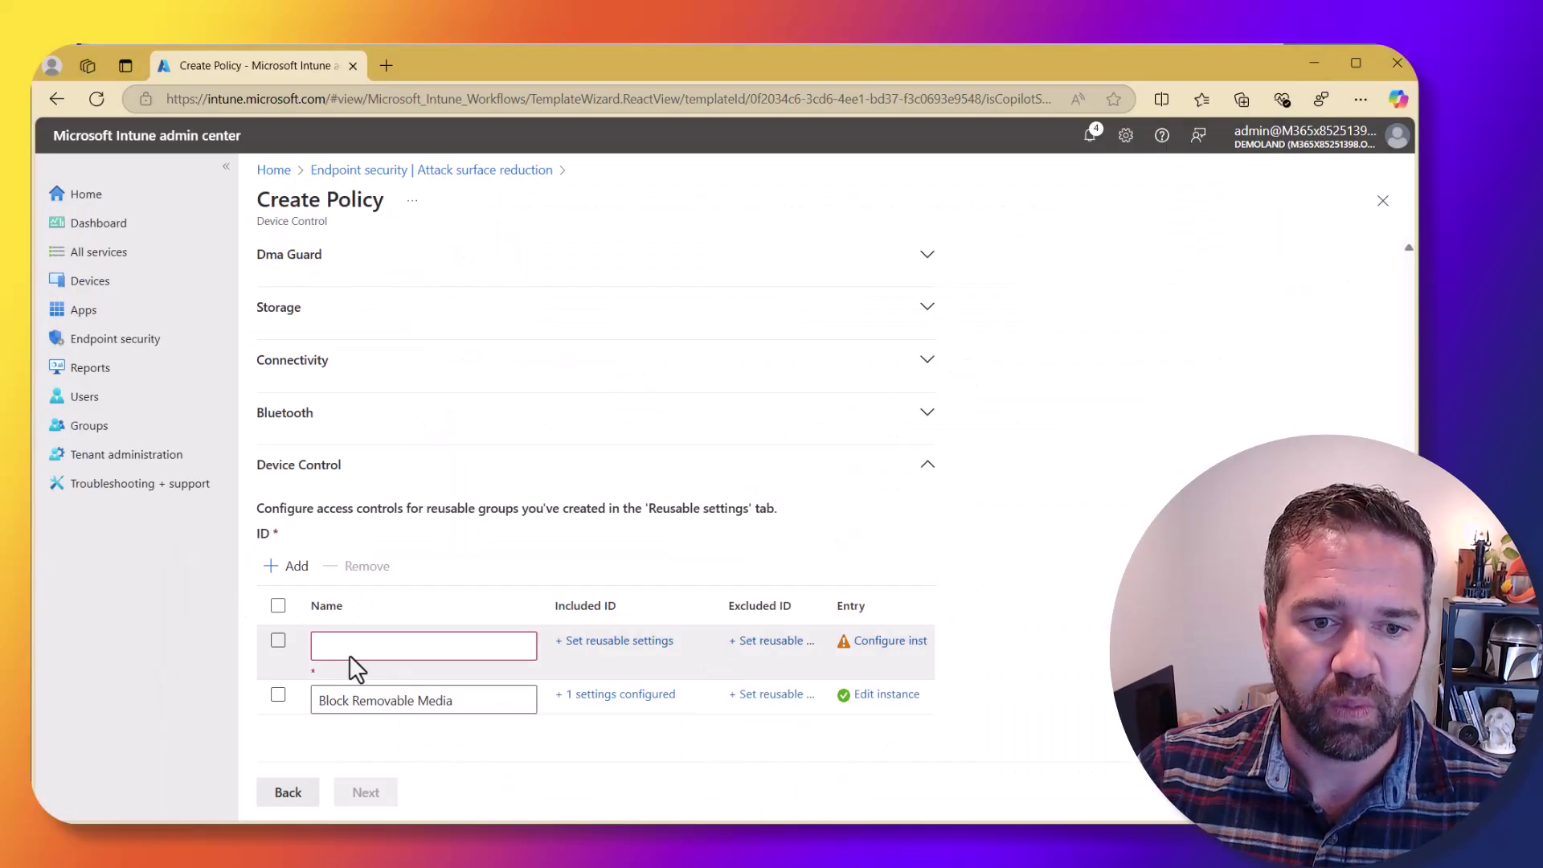
{"action": "left_click", "coordinate": [339, 645]}
{"action": "type", "text": "Allo"}
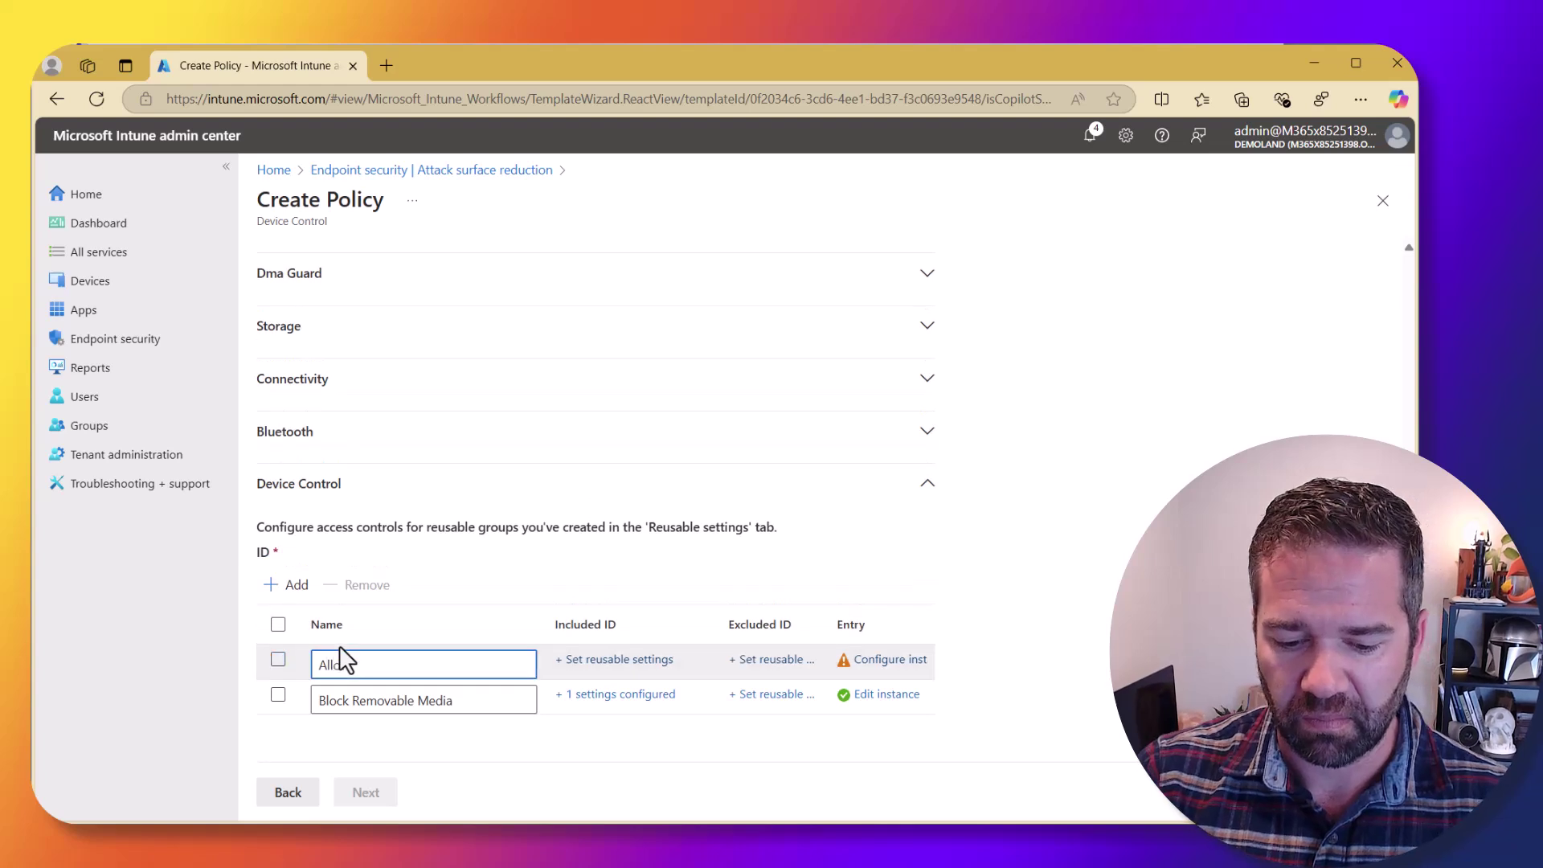
{"action": "type", "text": "w Specif"}
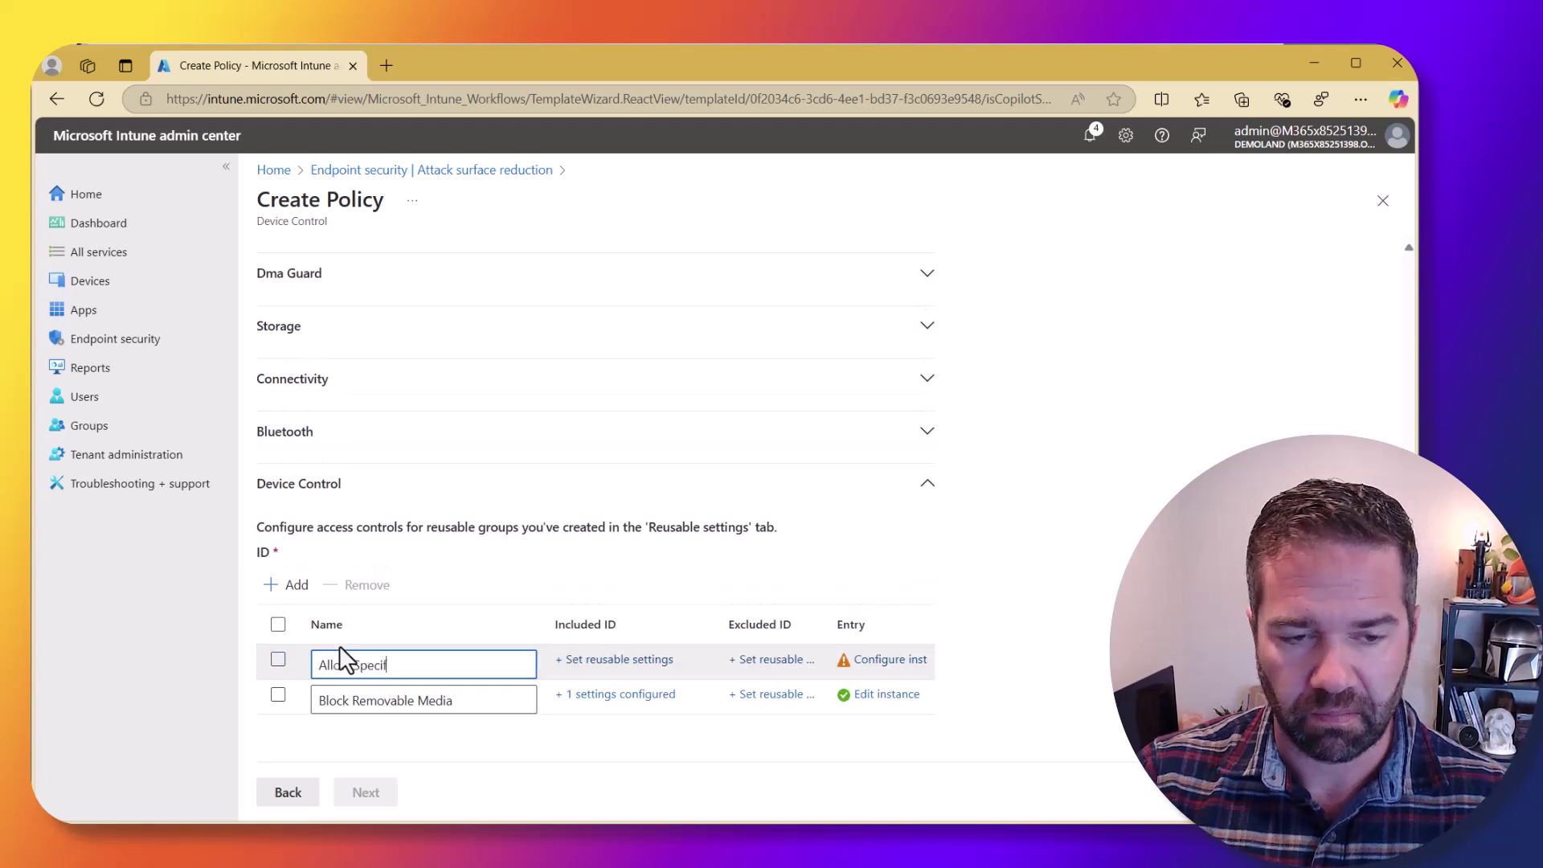
{"action": "type", "text": " USB"}
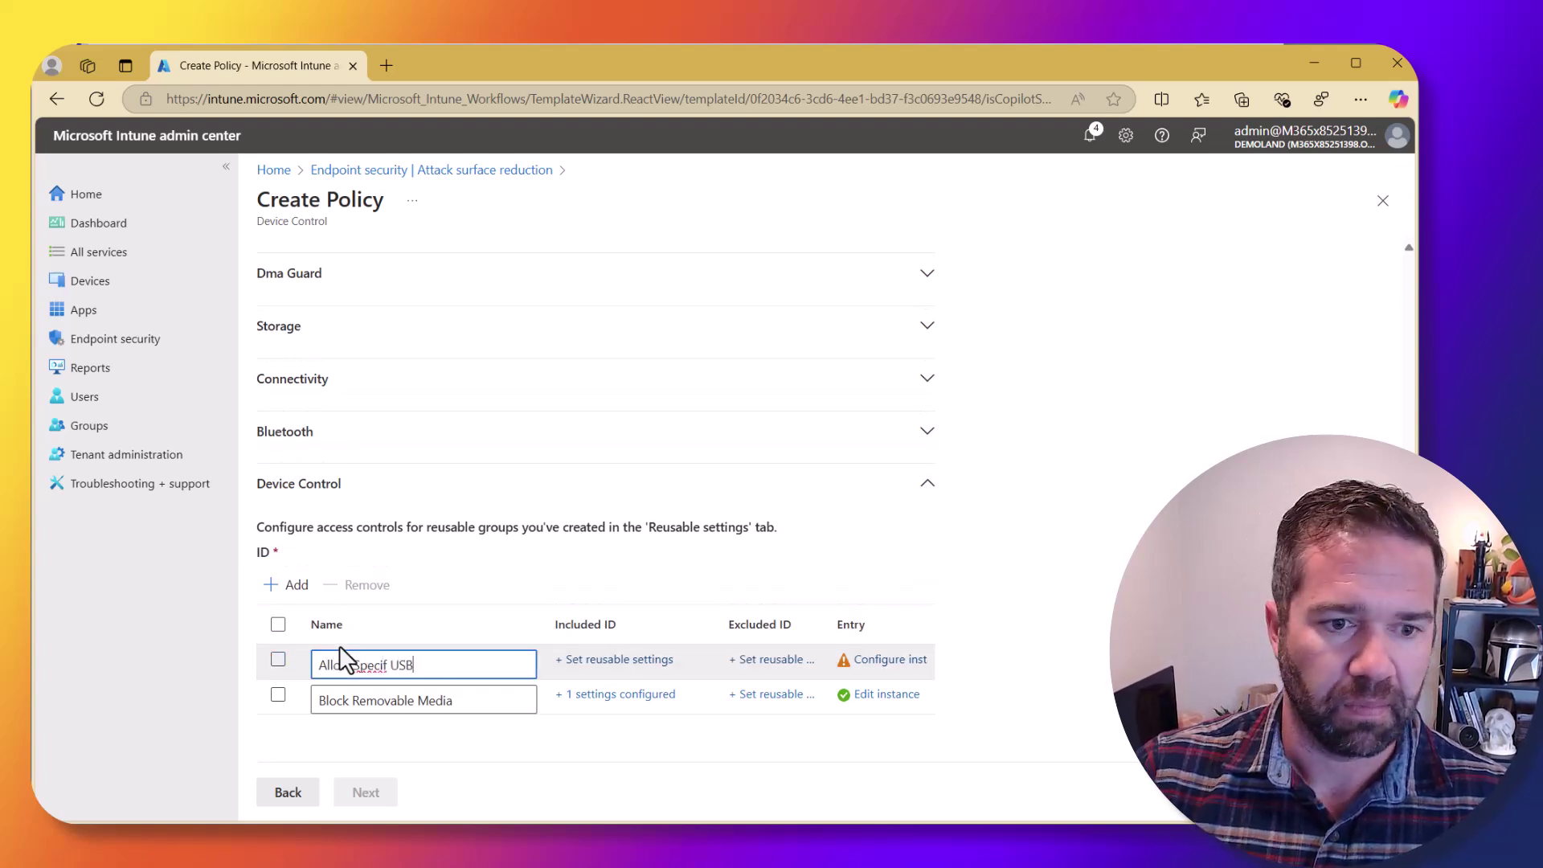
{"action": "right_click", "coordinate": [413, 658]}
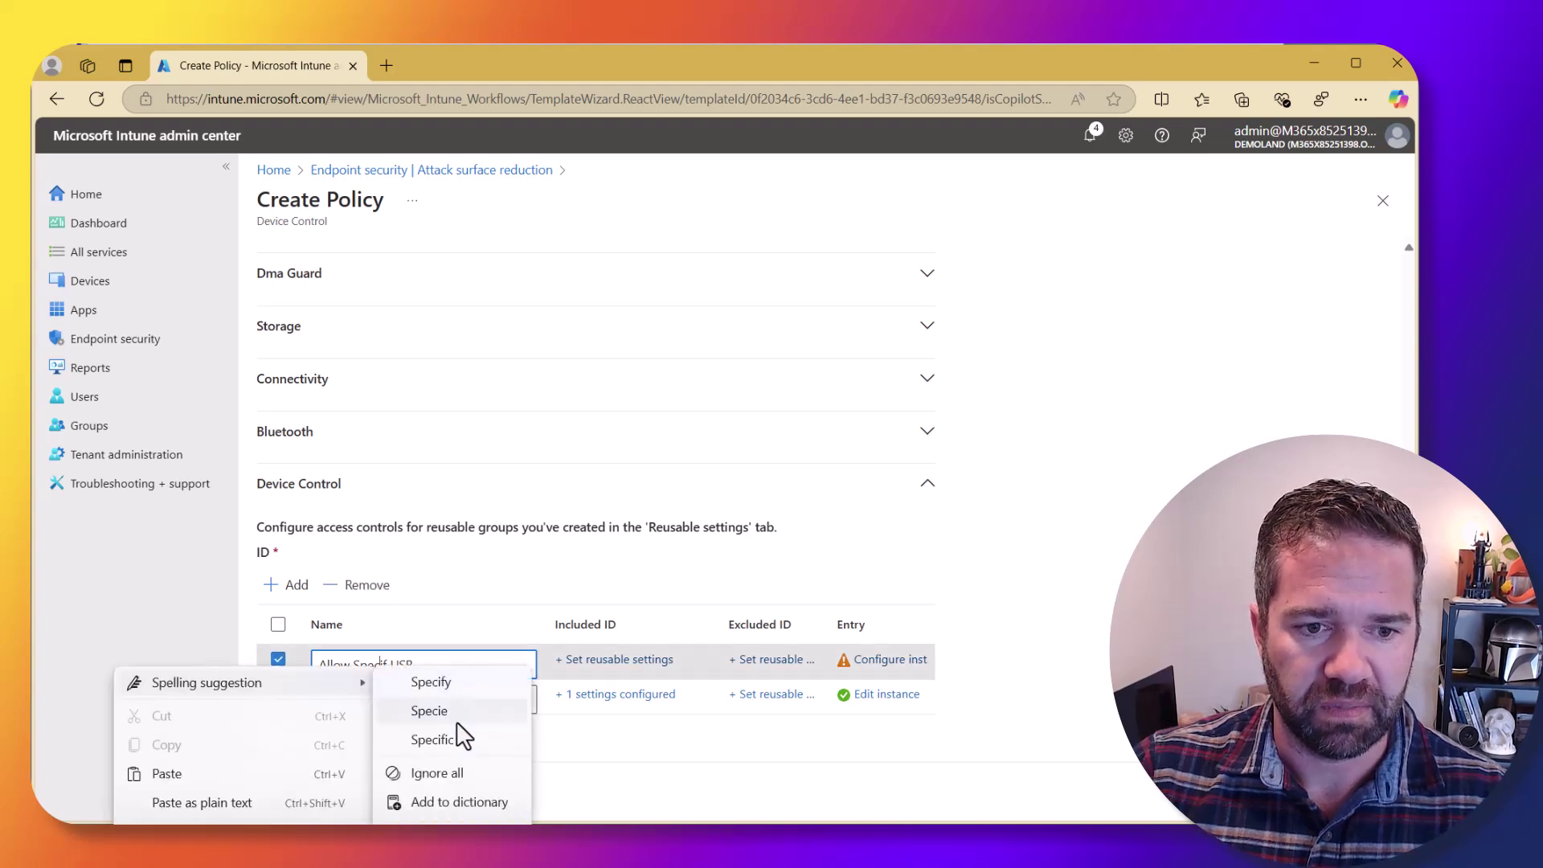
{"action": "left_click", "coordinate": [453, 749]}
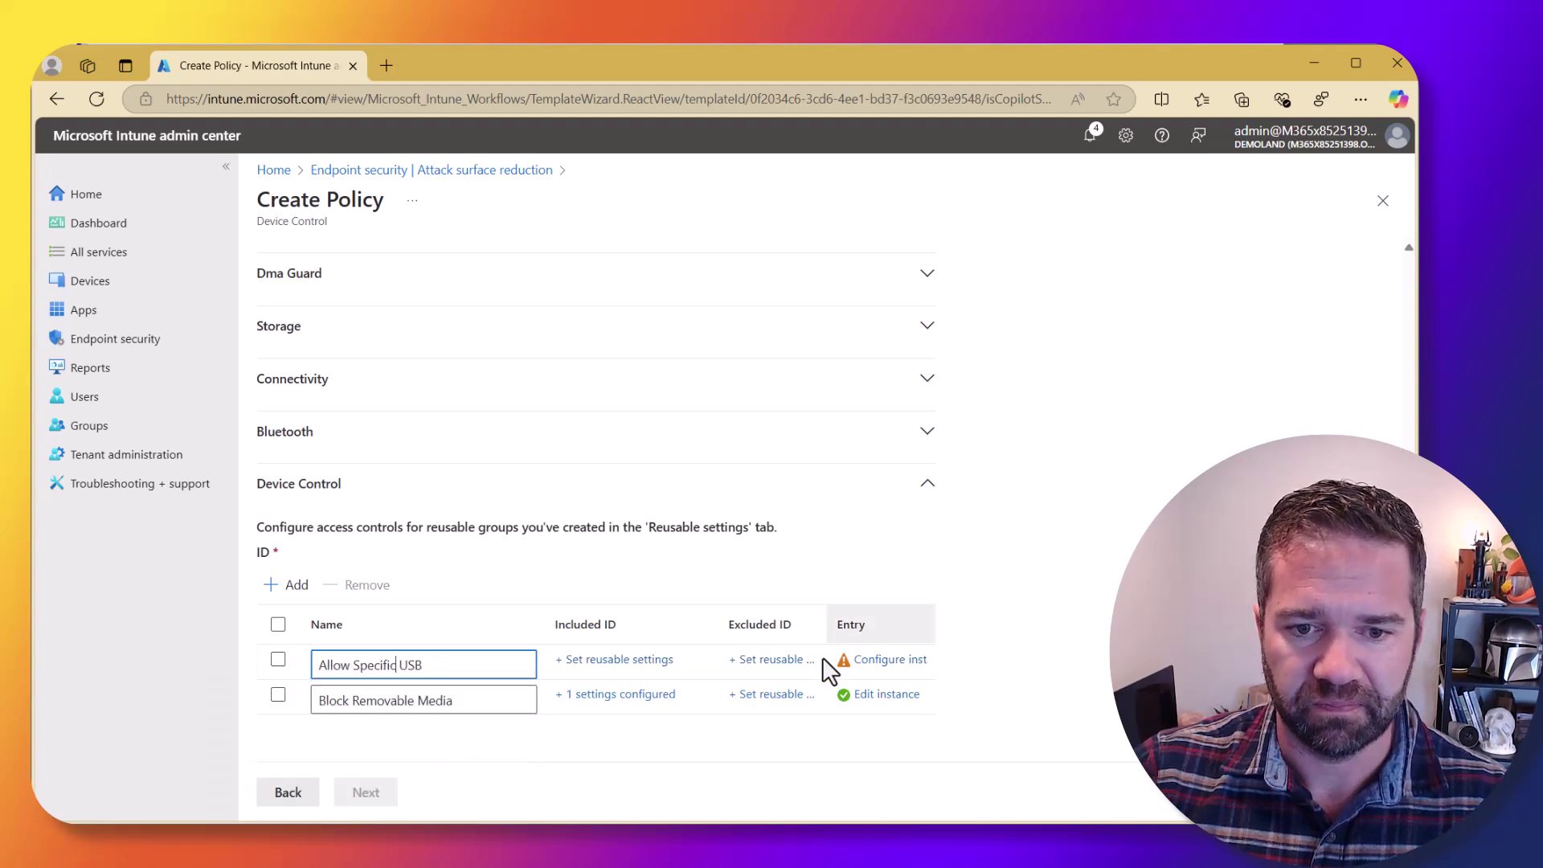
Include the Authorized Devices reusable setting group in the Allow Specific USB rule and save the selection.
{"action": "left_click", "coordinate": [623, 660]}
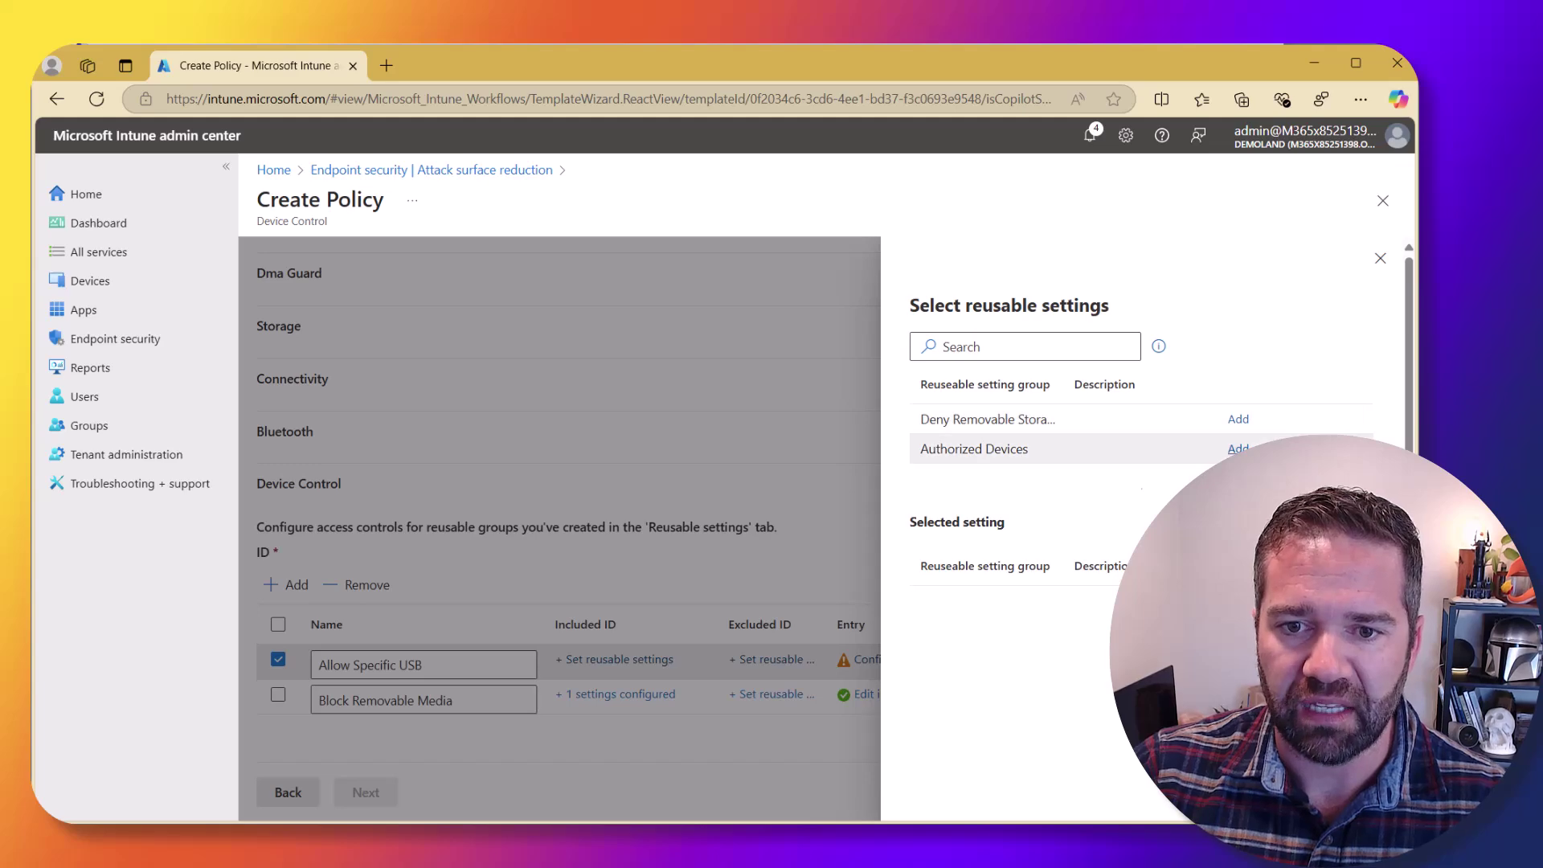
{"action": "left_click", "coordinate": [1238, 448]}
{"action": "scroll", "coordinate": [1382, 310], "scroll_direction": "down", "scroll_amount": 1}
{"action": "scroll", "coordinate": [976, 783], "scroll_direction": "down", "scroll_amount": 2}
{"action": "left_click", "coordinate": [944, 791]}
Add an Allow entry to the Allow Specific USB rule with Write, File write and Print access, and save it.
{"action": "left_click", "coordinate": [869, 661]}
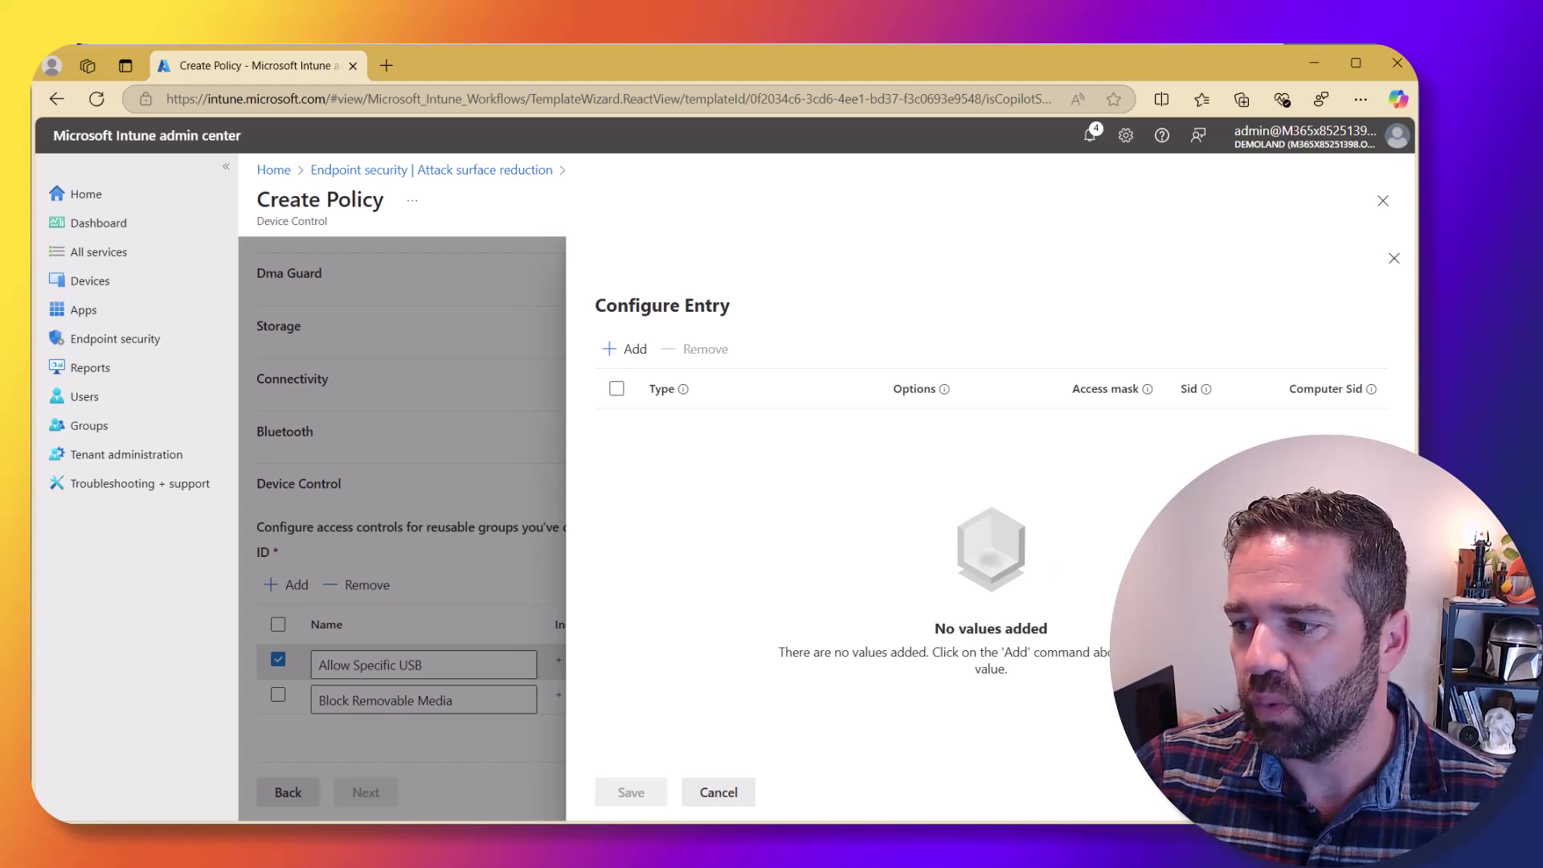
{"action": "left_click", "coordinate": [628, 350]}
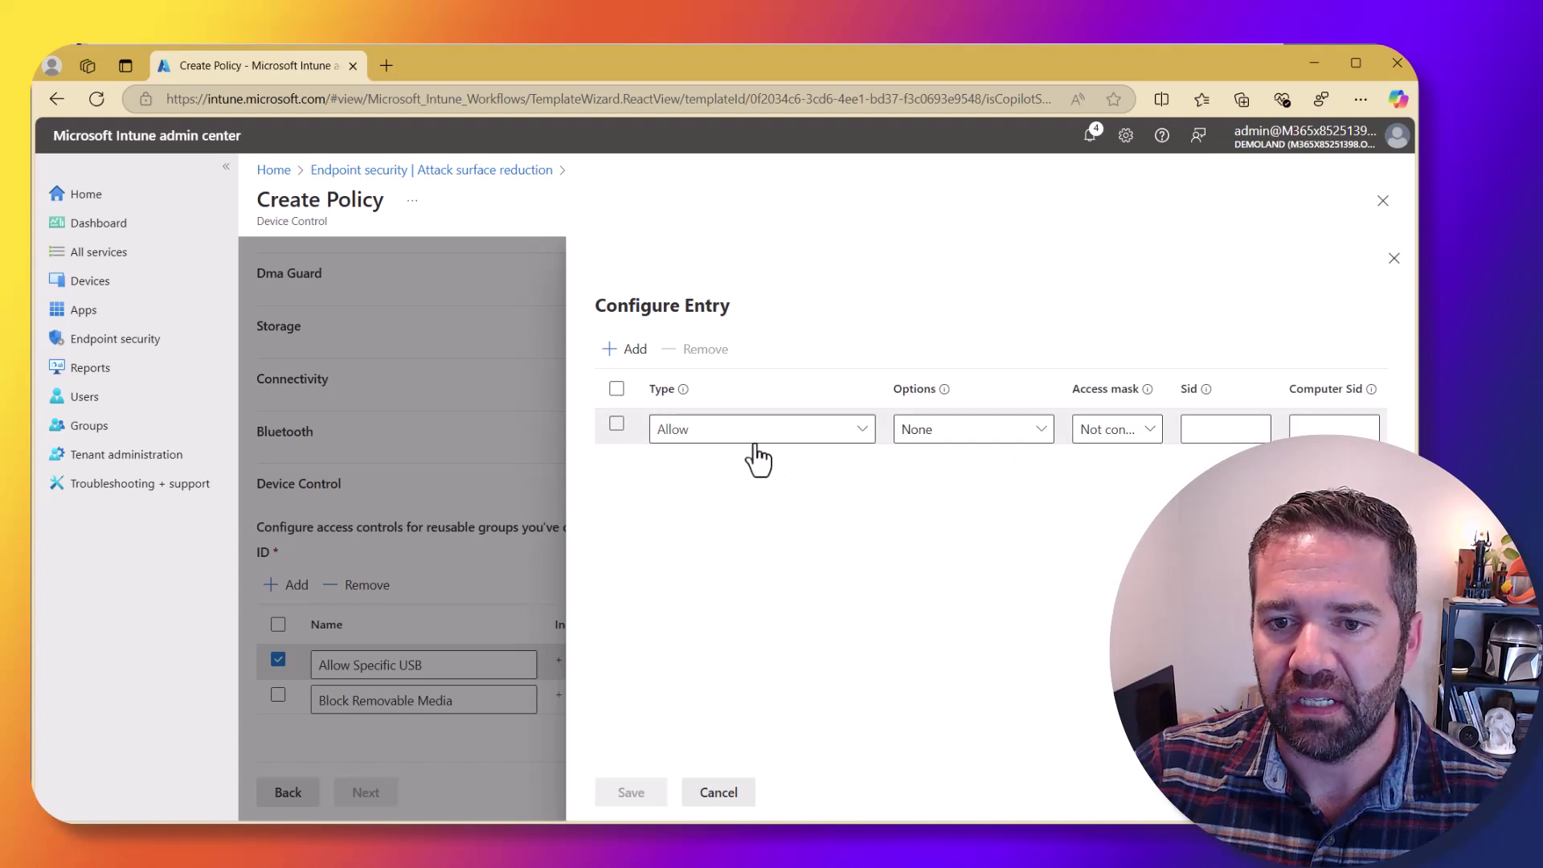
{"action": "left_click", "coordinate": [1153, 440]}
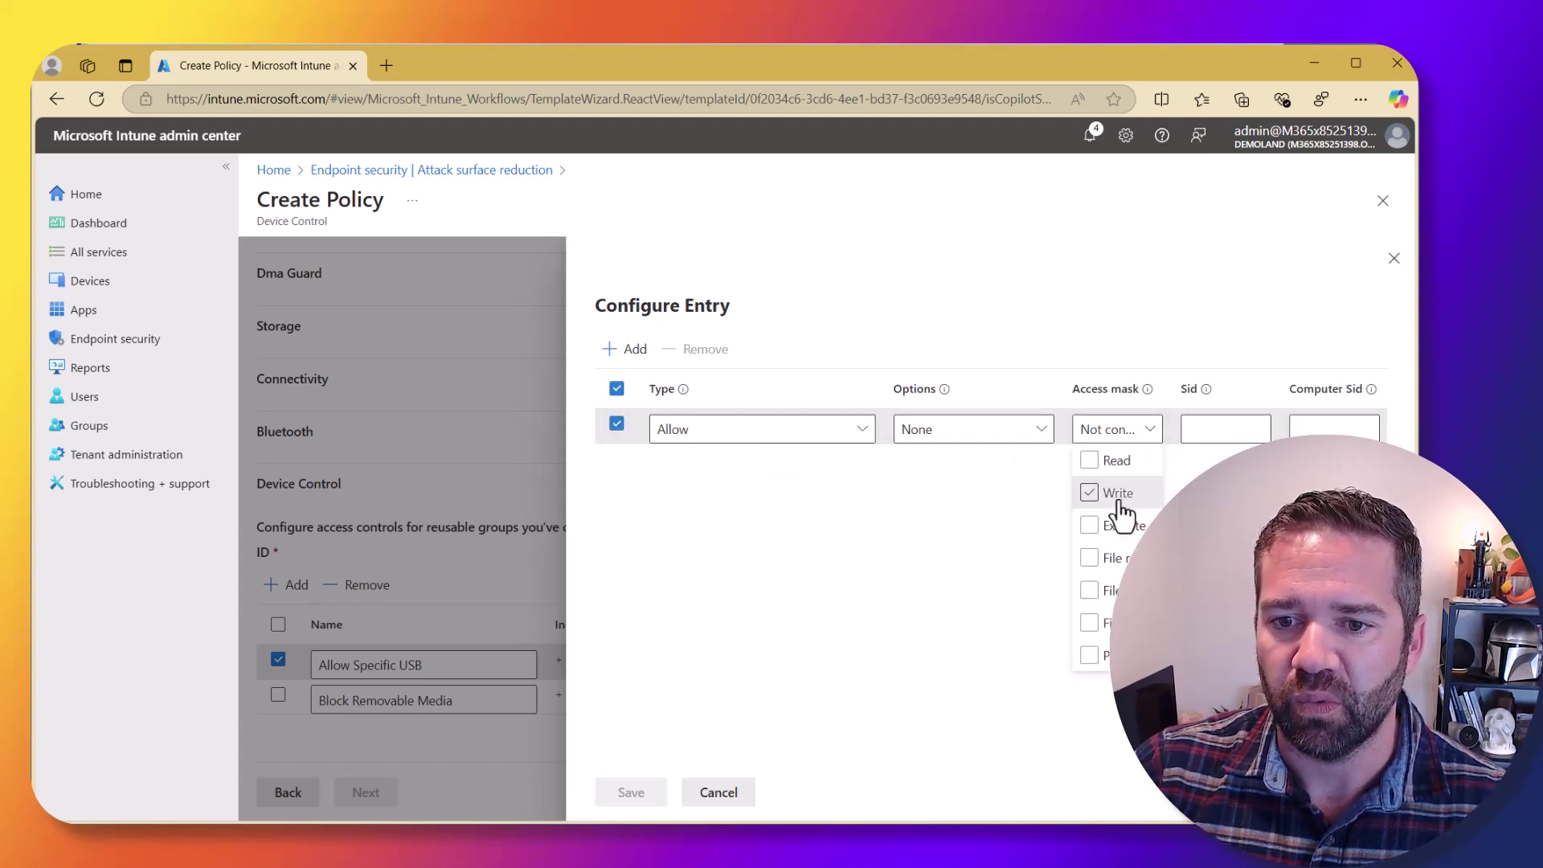
{"action": "left_click", "coordinate": [1140, 494]}
{"action": "left_click", "coordinate": [1089, 589]}
{"action": "left_click", "coordinate": [1090, 654]}
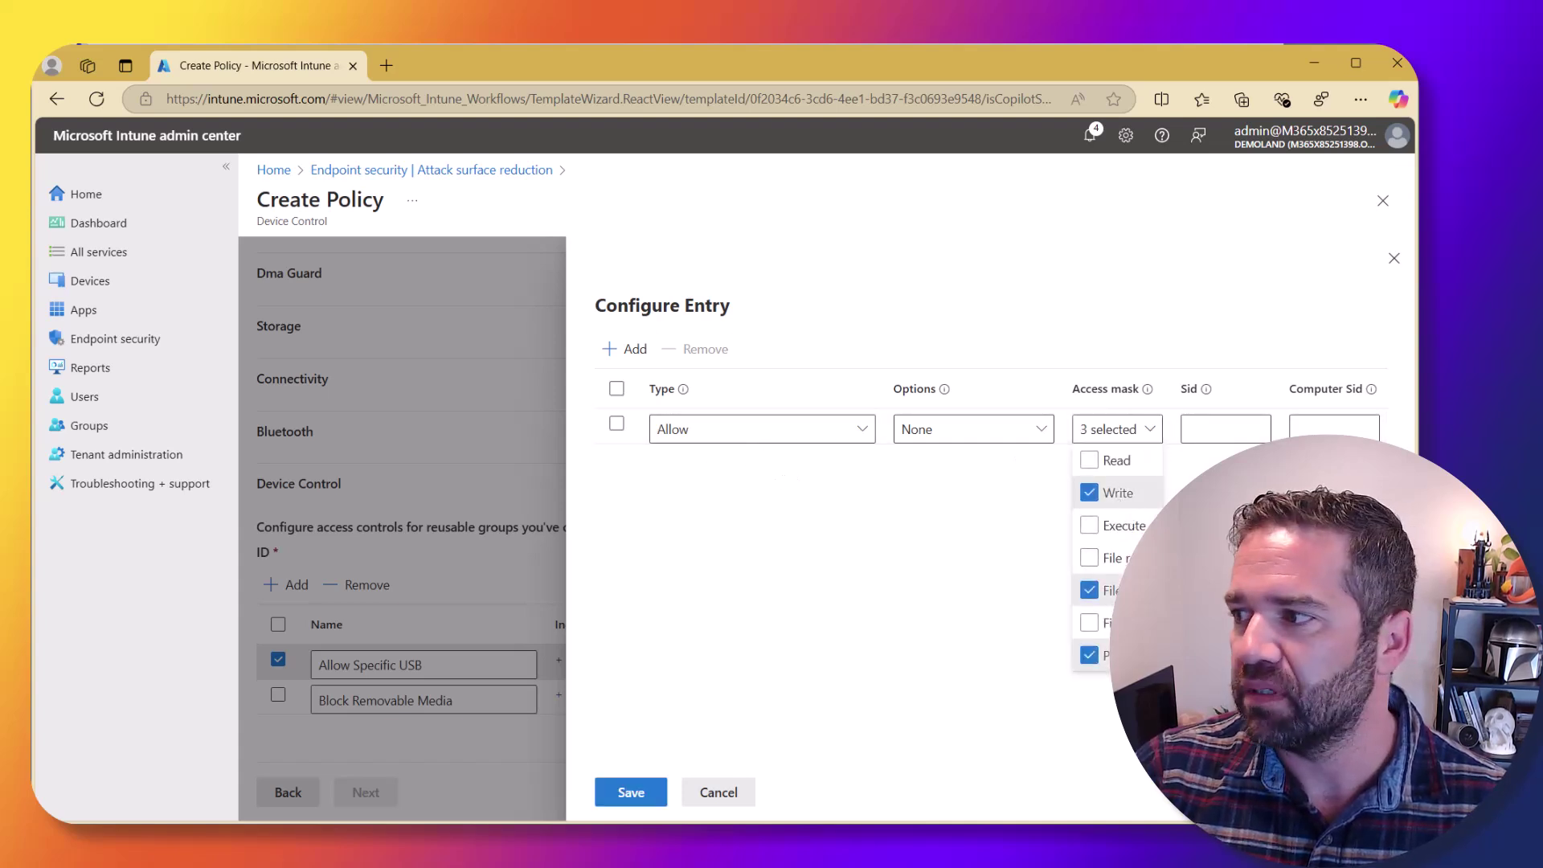
{"action": "left_click", "coordinate": [631, 794]}
Reopen the Allow Specific USB rule's entries, add an Audit Allowed entry covering Write and File write access, and save.
{"action": "left_click", "coordinate": [897, 664]}
{"action": "left_click", "coordinate": [631, 351]}
{"action": "left_click", "coordinate": [716, 474]}
{"action": "left_click", "coordinate": [716, 565]}
{"action": "left_click", "coordinate": [1116, 462]}
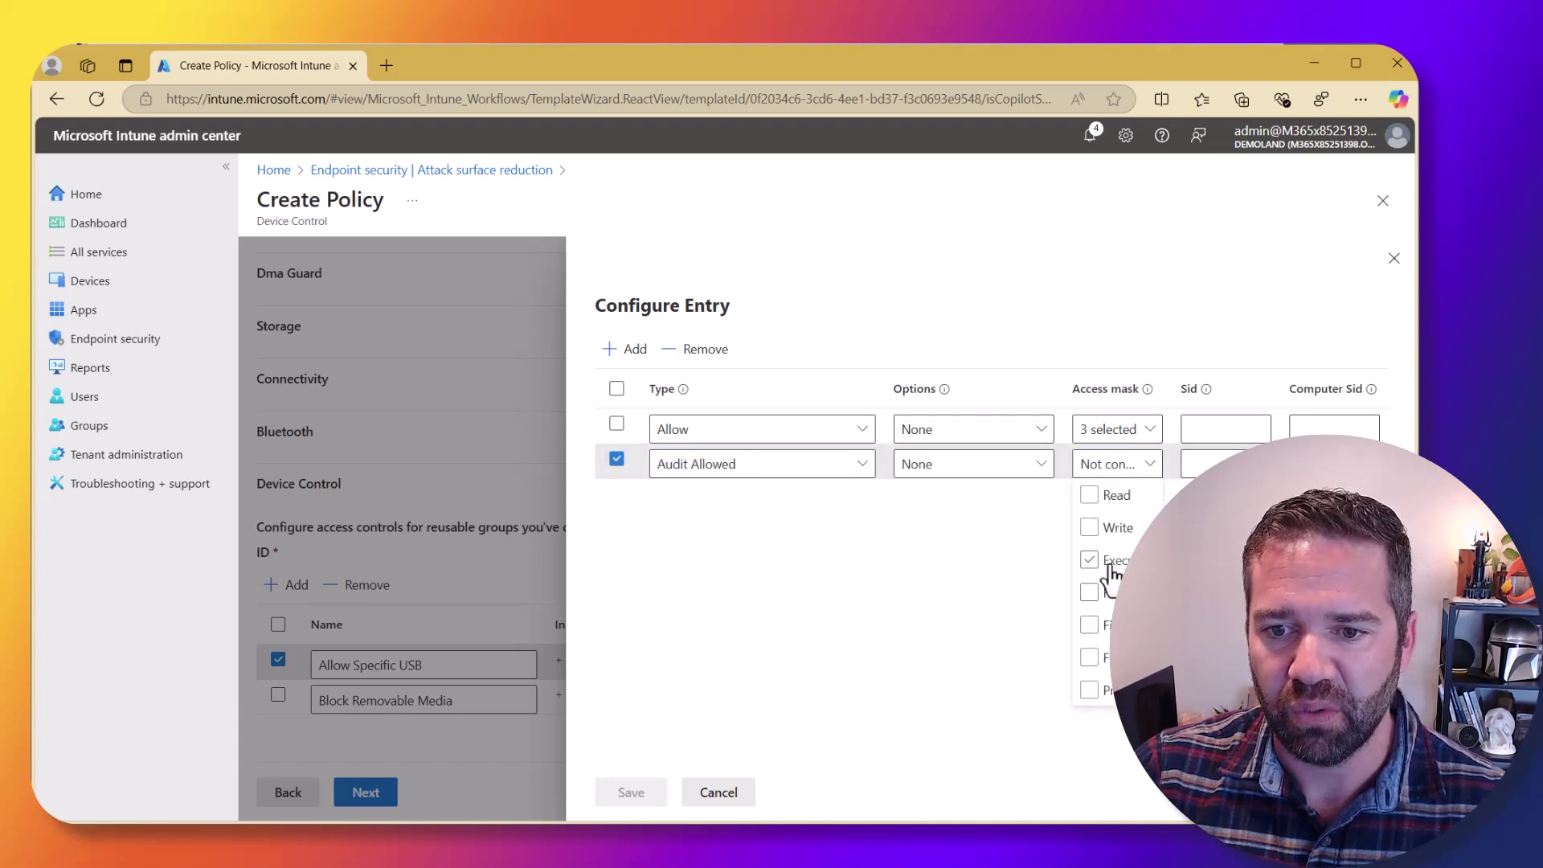
{"action": "left_click", "coordinate": [1089, 527]}
{"action": "left_click", "coordinate": [1088, 625]}
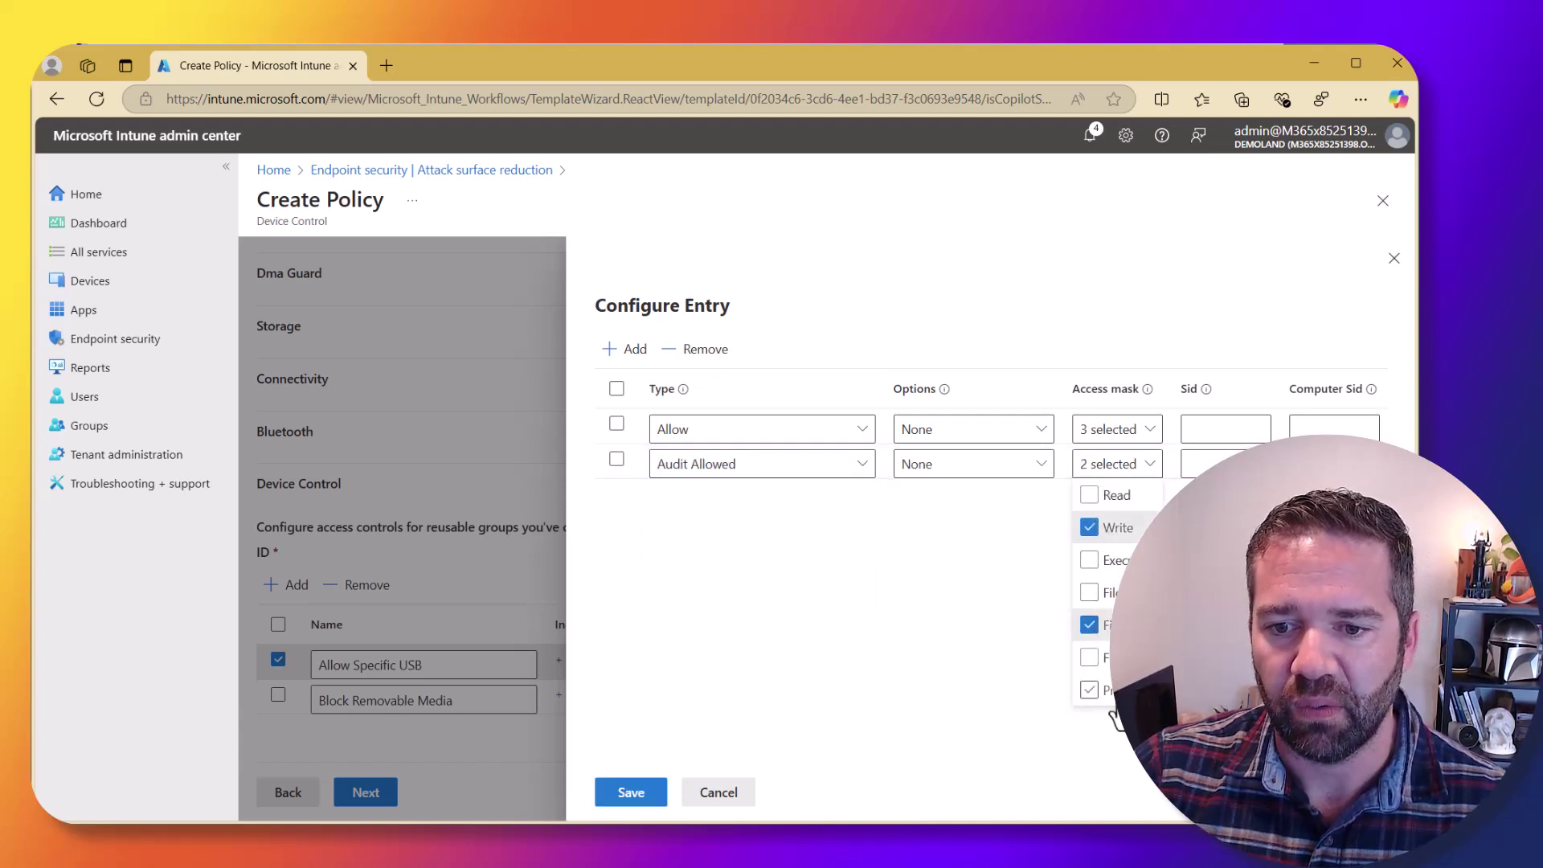
{"action": "left_click", "coordinate": [765, 700]}
{"action": "left_click", "coordinate": [631, 796]}
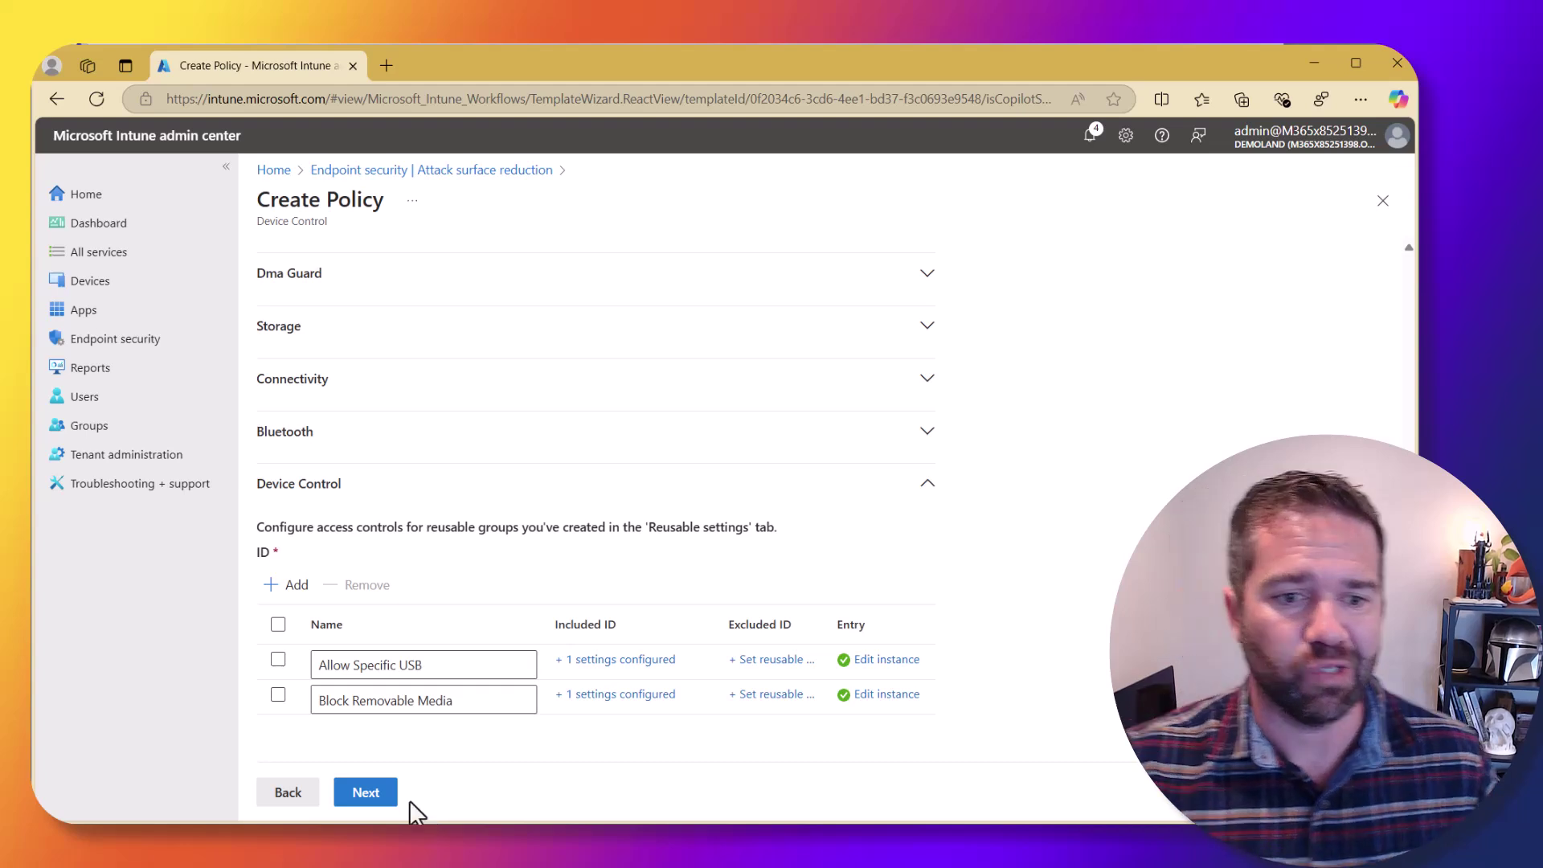
Complete the remaining wizard pages without assigning any groups and create the Device Control policy.
{"action": "left_click", "coordinate": [386, 796]}
{"action": "left_click", "coordinate": [387, 797]}
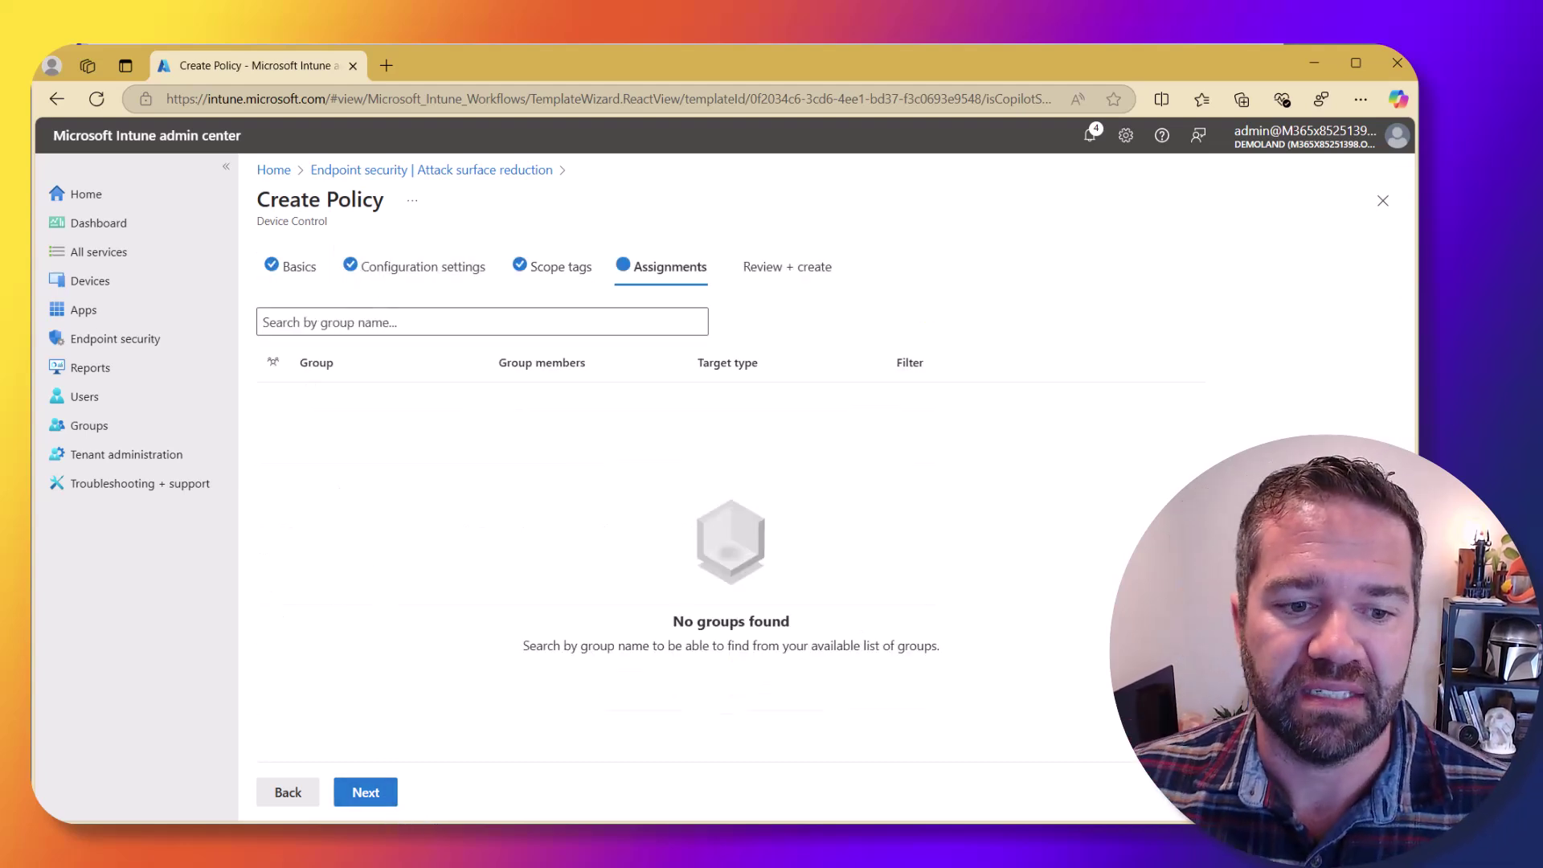
{"action": "left_click", "coordinate": [370, 800]}
{"action": "left_click", "coordinate": [367, 794]}
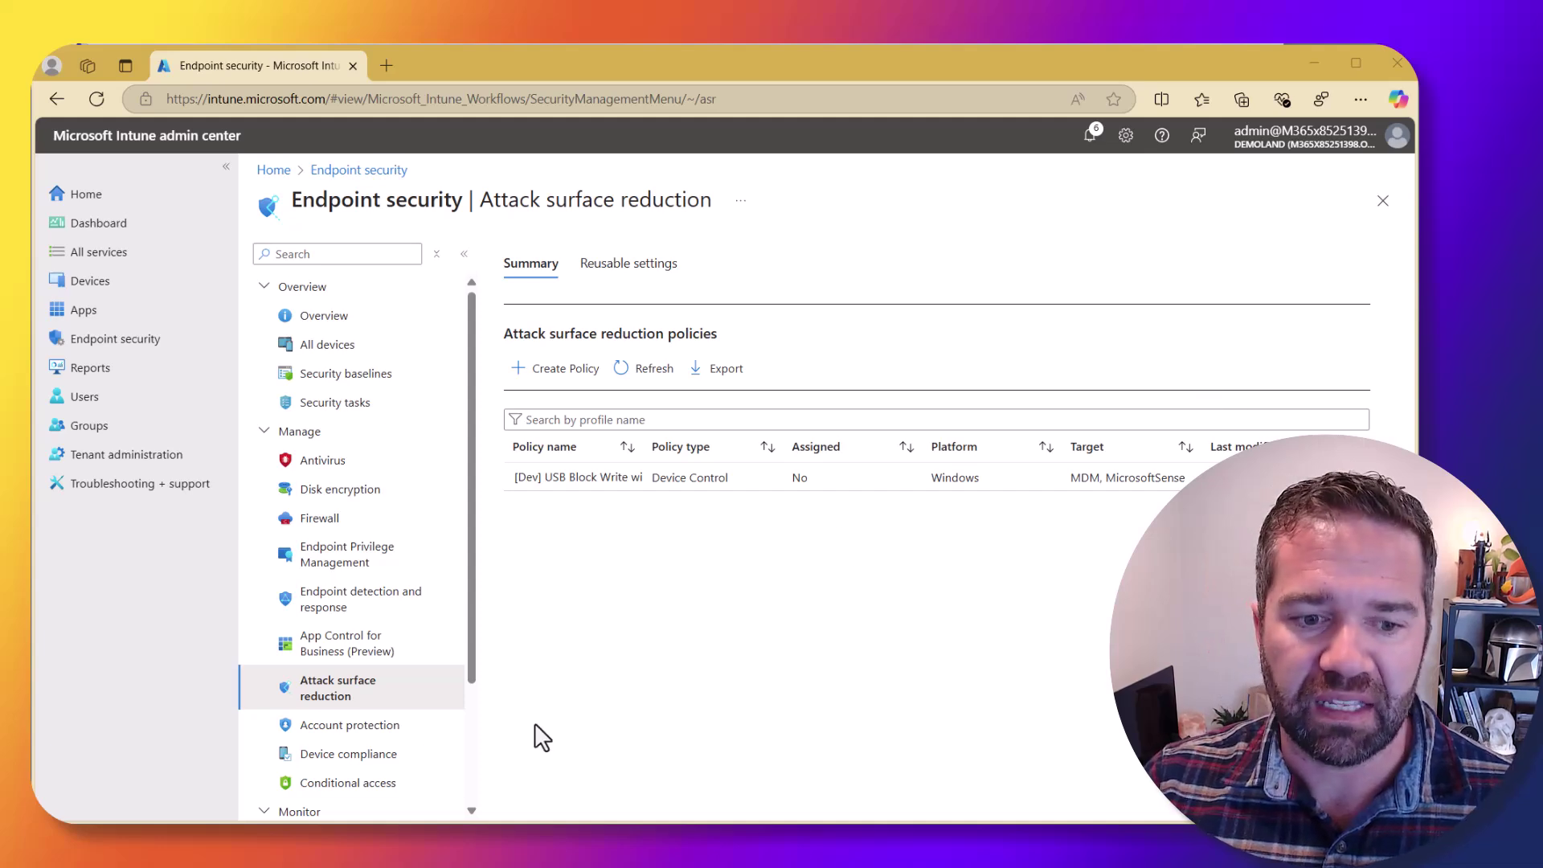
Check the plan in the PowerPoint slide show, return to Intune and duplicate the policy as "[DEV] USB Block Execute/Write with allow of Specific USB".
{"action": "key", "text": "alt+Tab"}
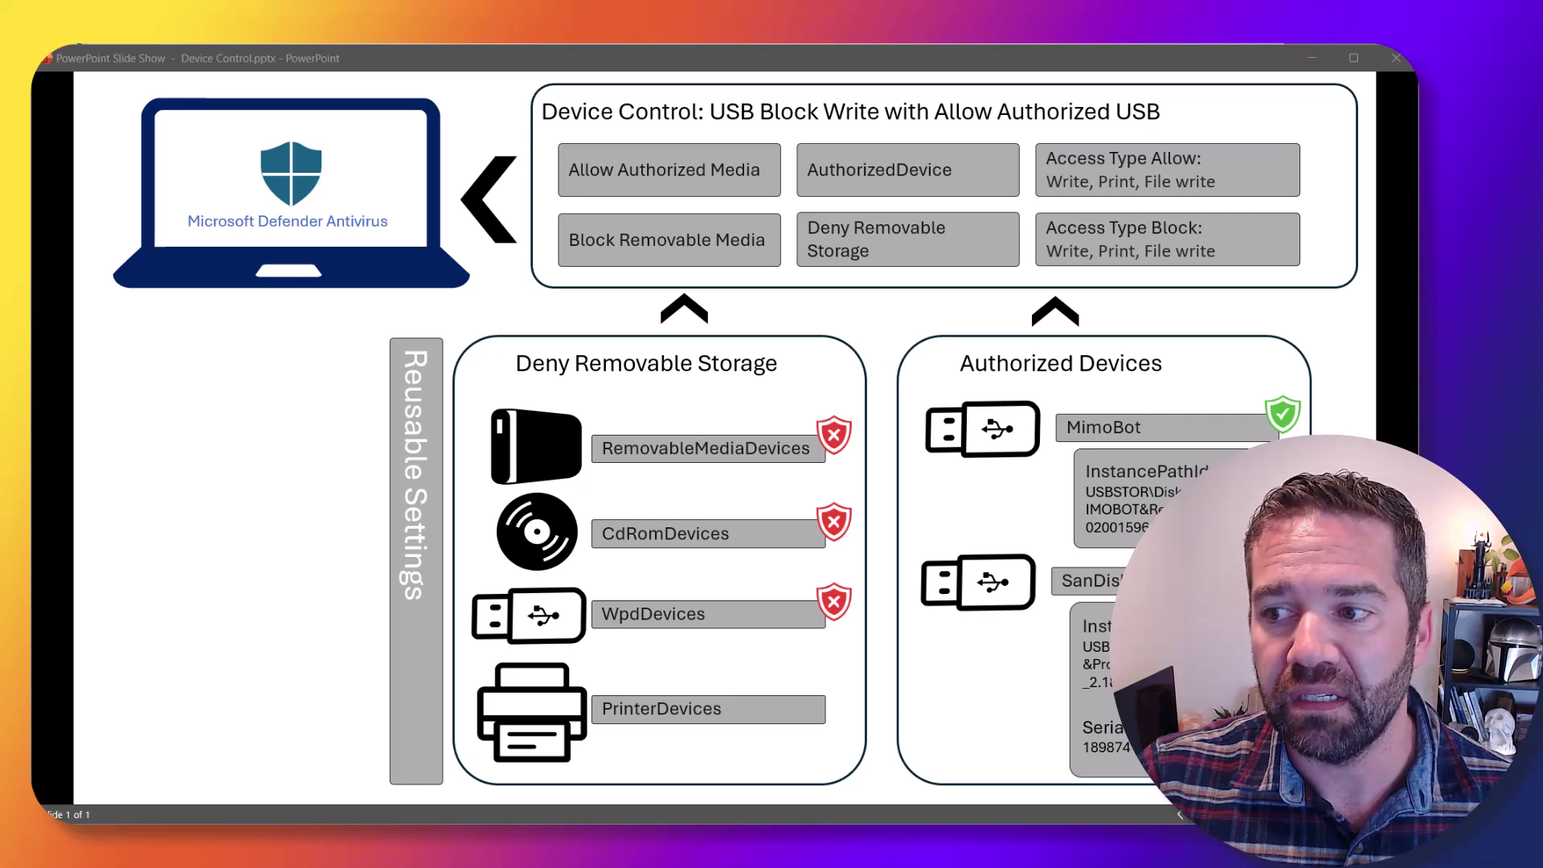
{"action": "left_click", "coordinate": [1293, 59]}
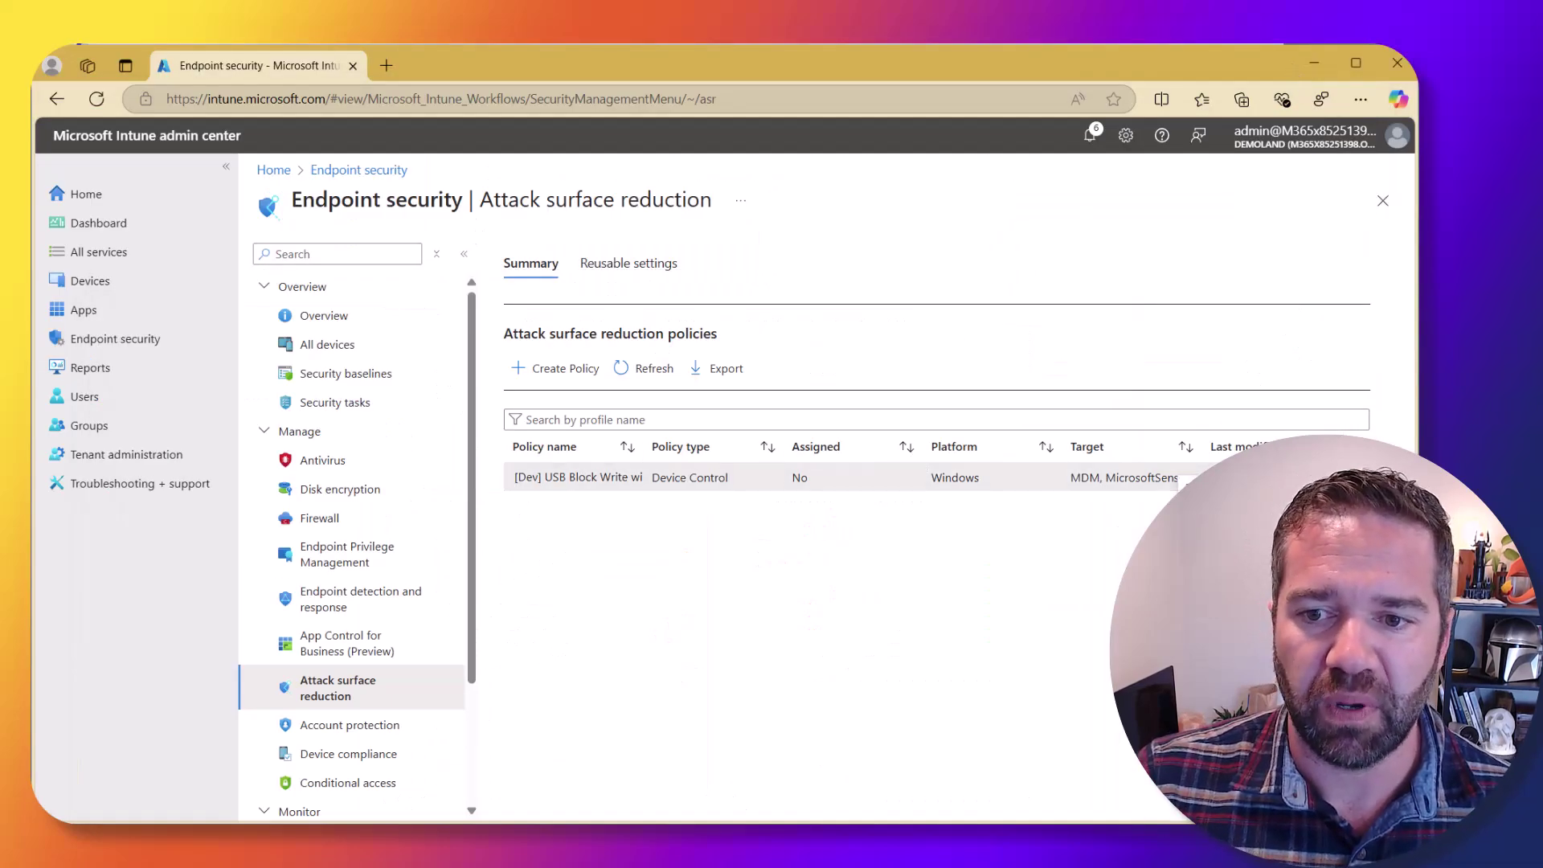
{"action": "left_click", "coordinate": [1157, 506]}
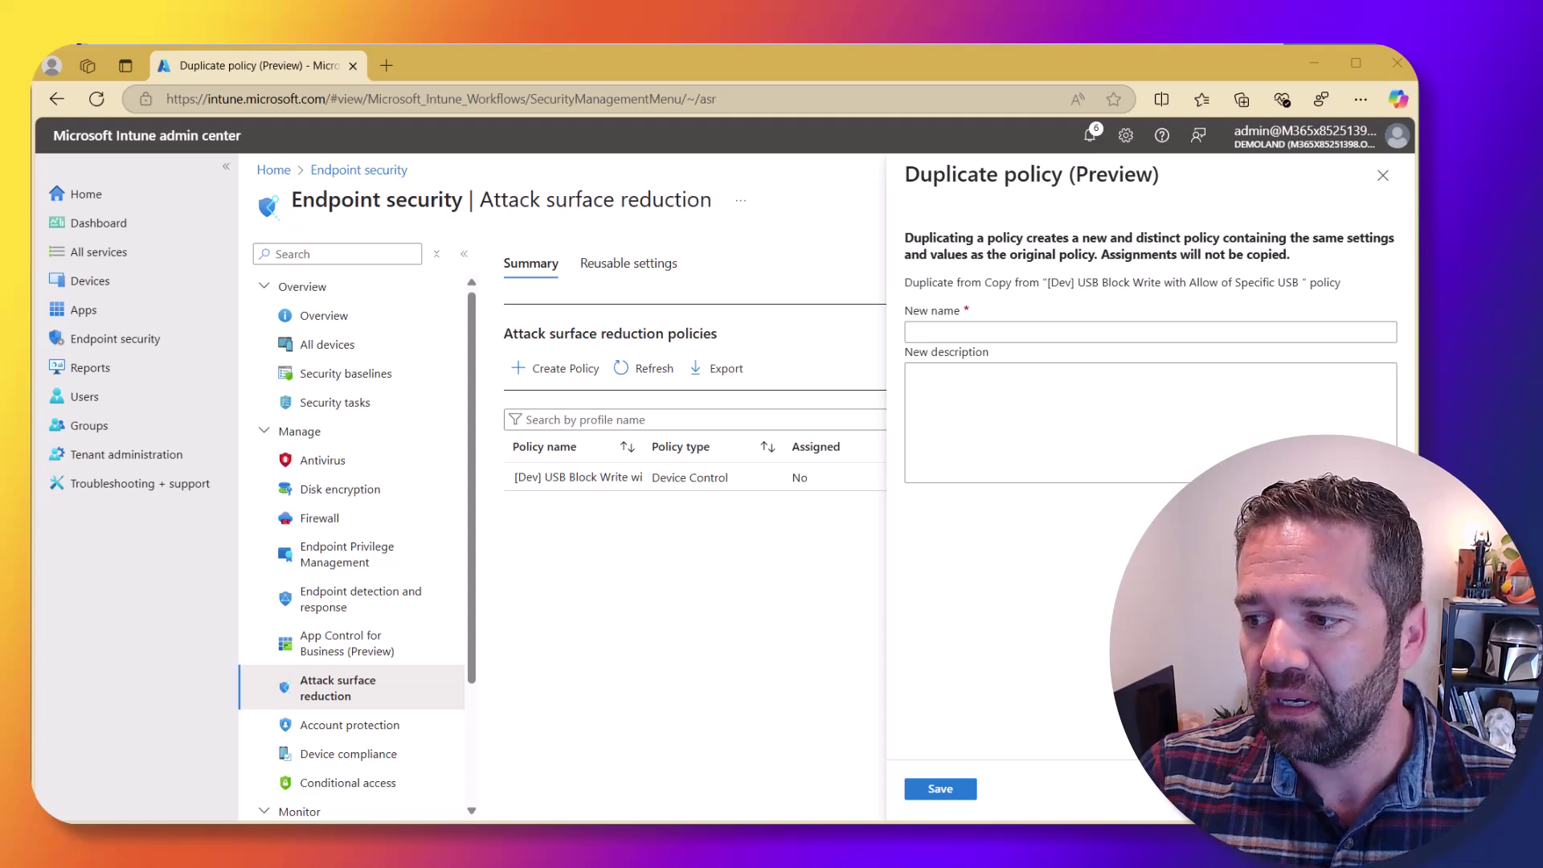
{"action": "left_click", "coordinate": [994, 326]}
{"action": "type", "text": "[DEV] USB Block Execute/Write with allow of Specific USB"}
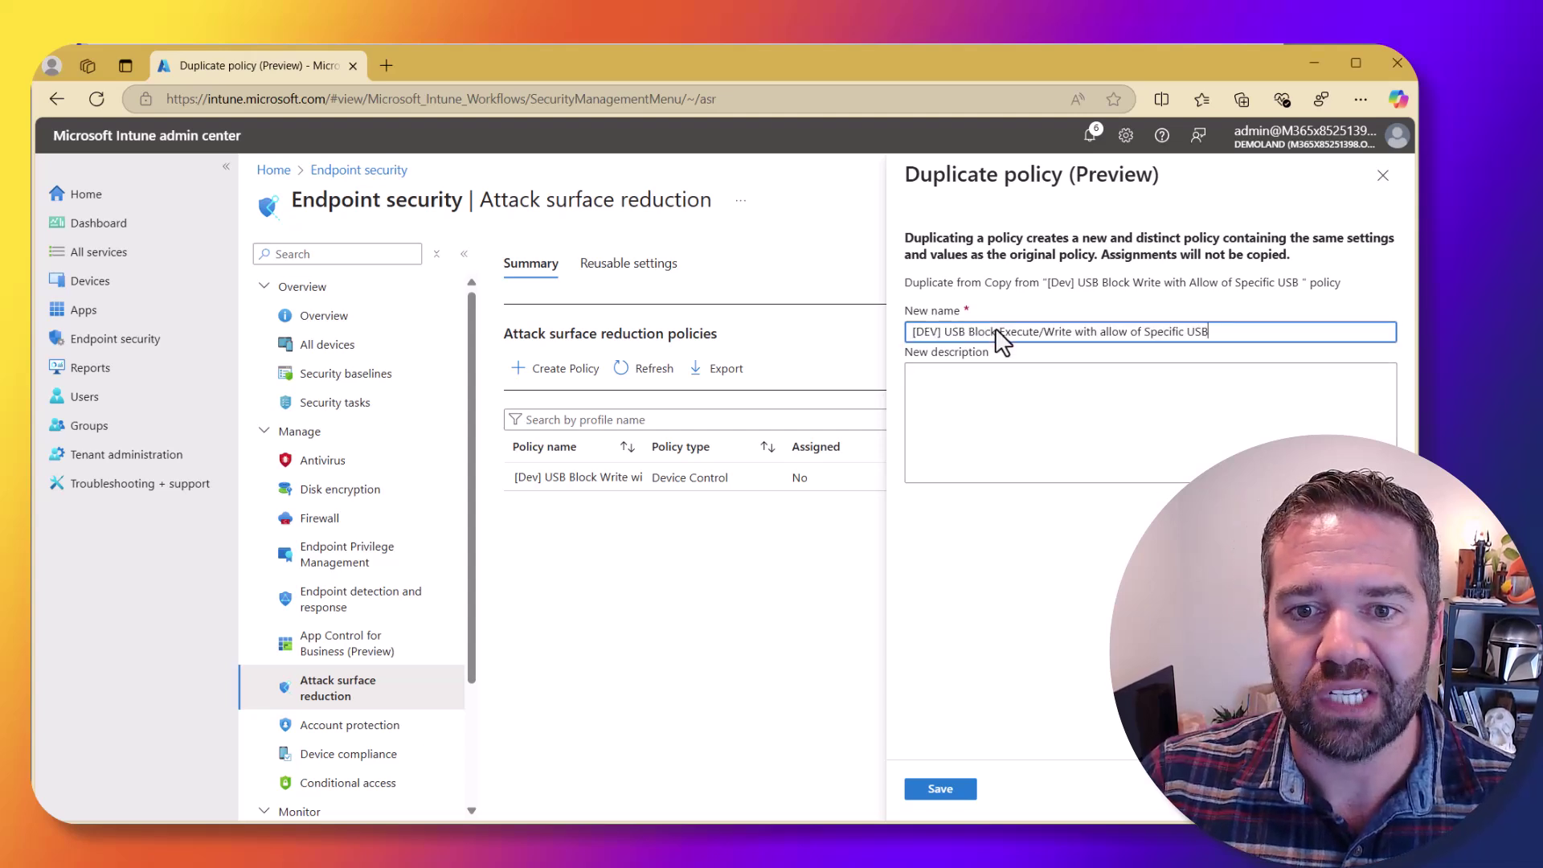
{"action": "left_click", "coordinate": [938, 786]}
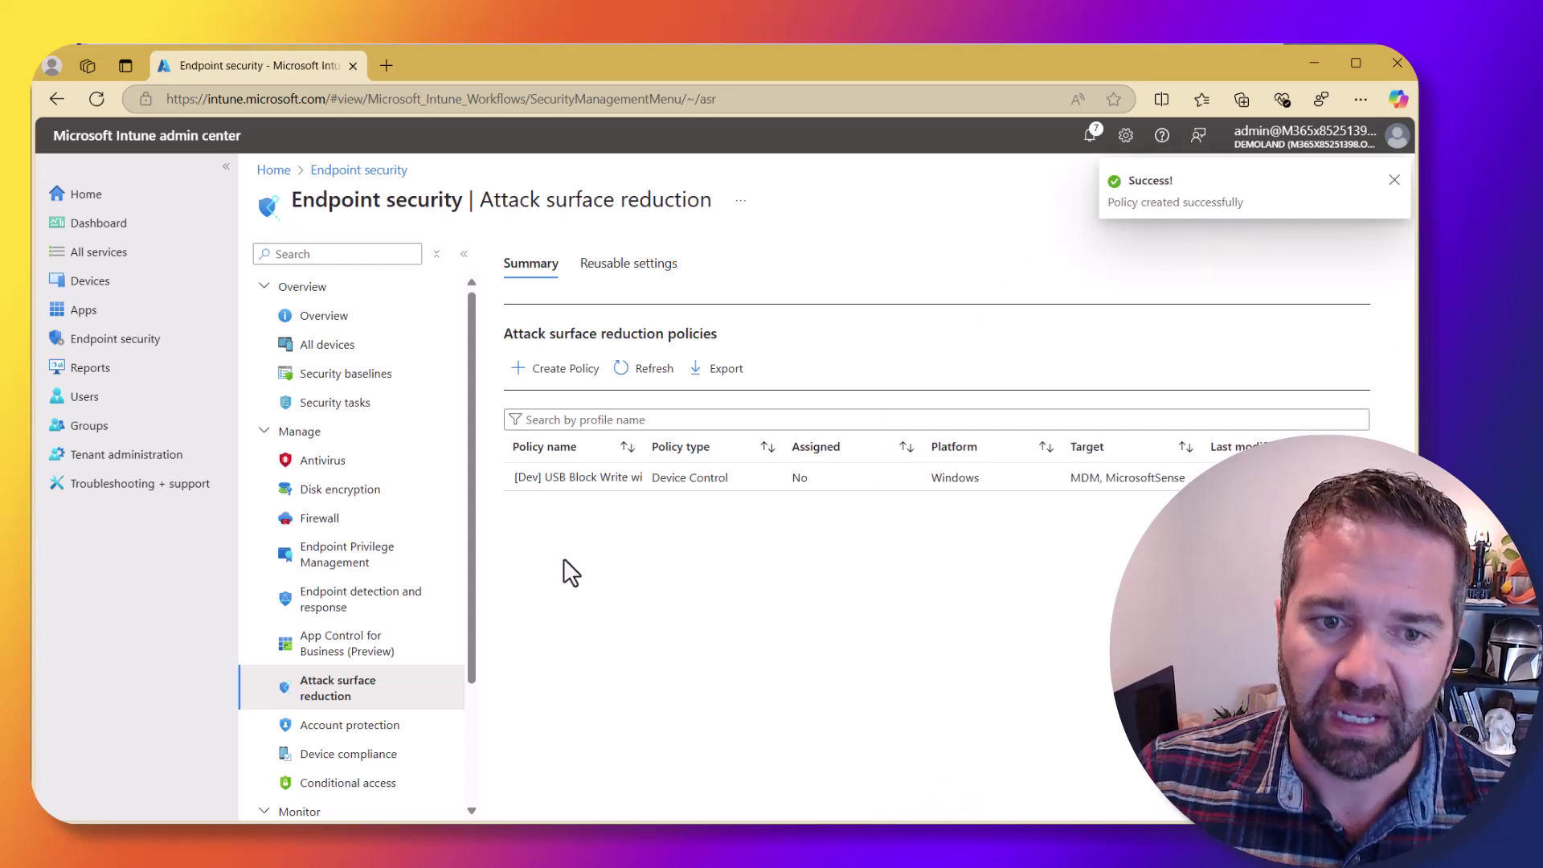
Refresh the policy list, widen the Policy name column, and open the duplicated Execute/Write policy to review its Device Control settings.
{"action": "left_click", "coordinate": [647, 371]}
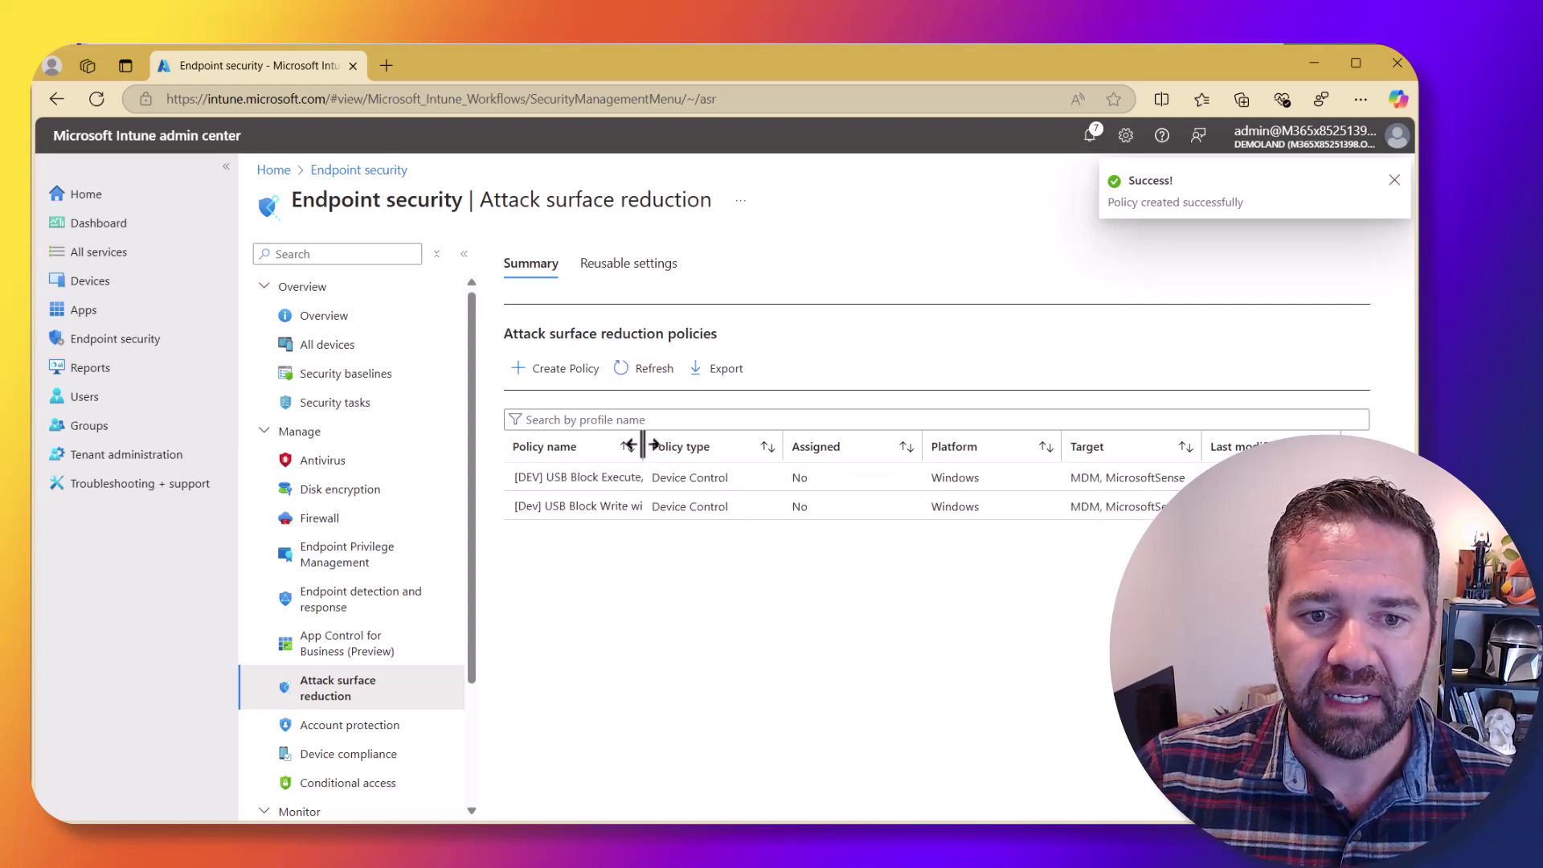
{"action": "left_click_drag", "start_coordinate": [632, 442], "coordinate": [869, 446]}
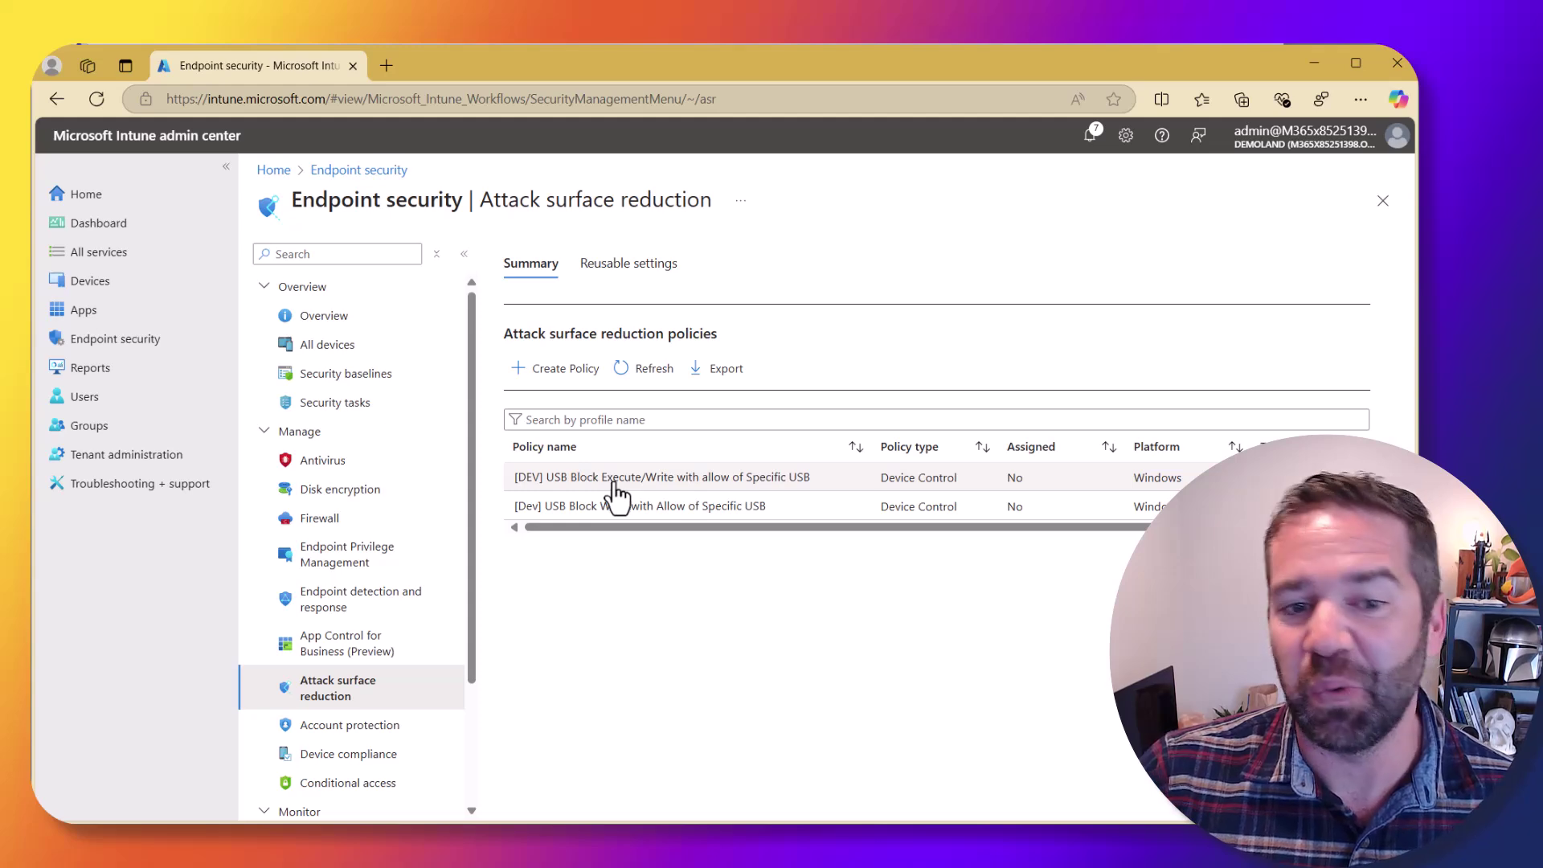
{"action": "left_click", "coordinate": [616, 480]}
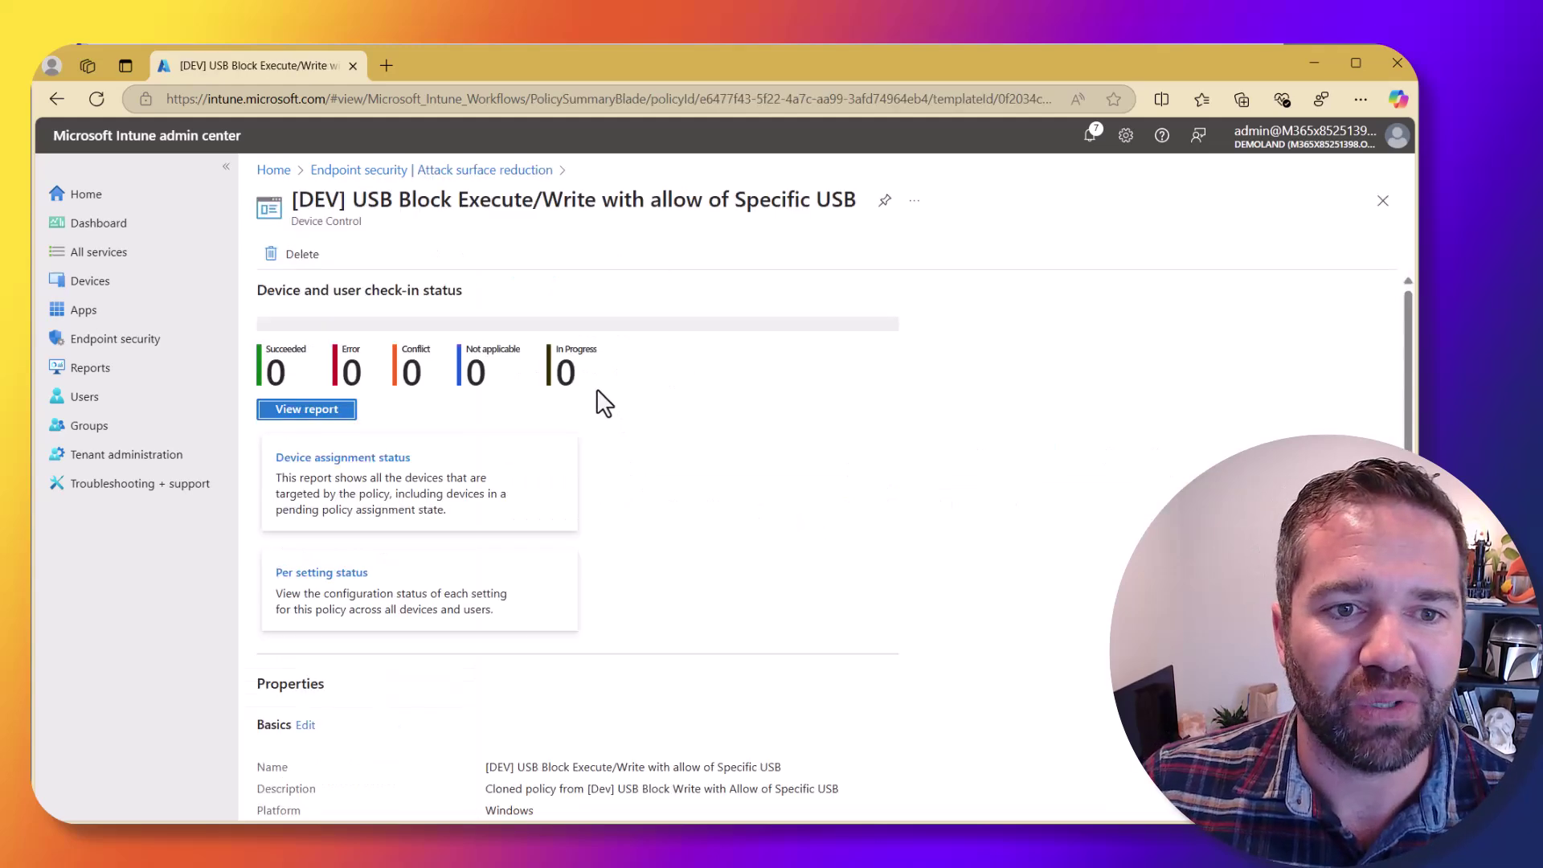
{"action": "scroll", "coordinate": [723, 651], "scroll_direction": "down", "scroll_amount": 4}
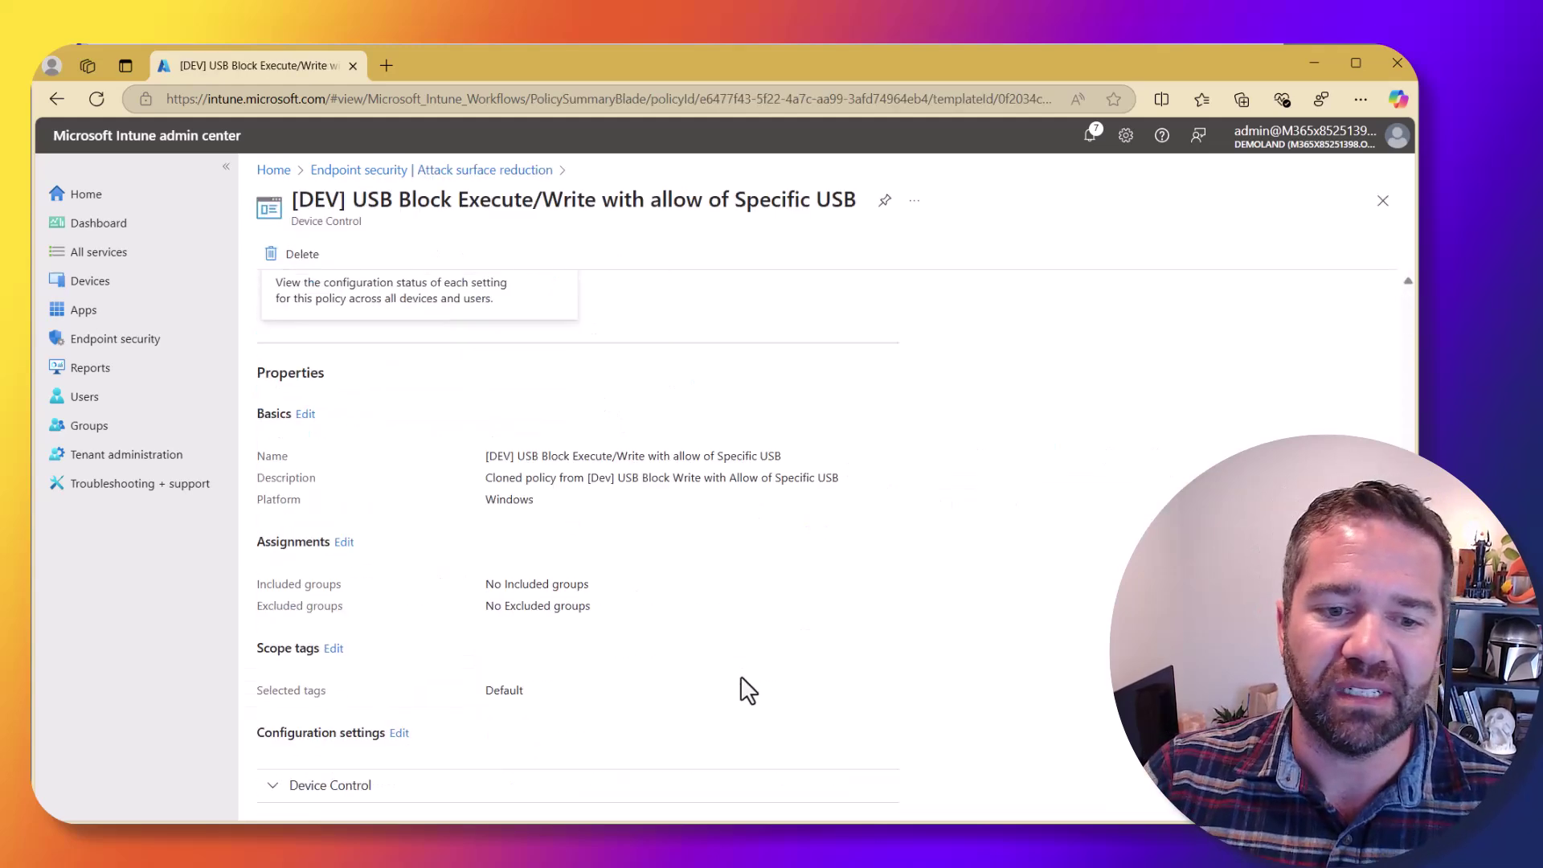
{"action": "left_click", "coordinate": [374, 786]}
{"action": "scroll", "coordinate": [723, 683], "scroll_direction": "down", "scroll_amount": 1}
{"action": "scroll", "coordinate": [610, 610], "scroll_direction": "down", "scroll_amount": 5}
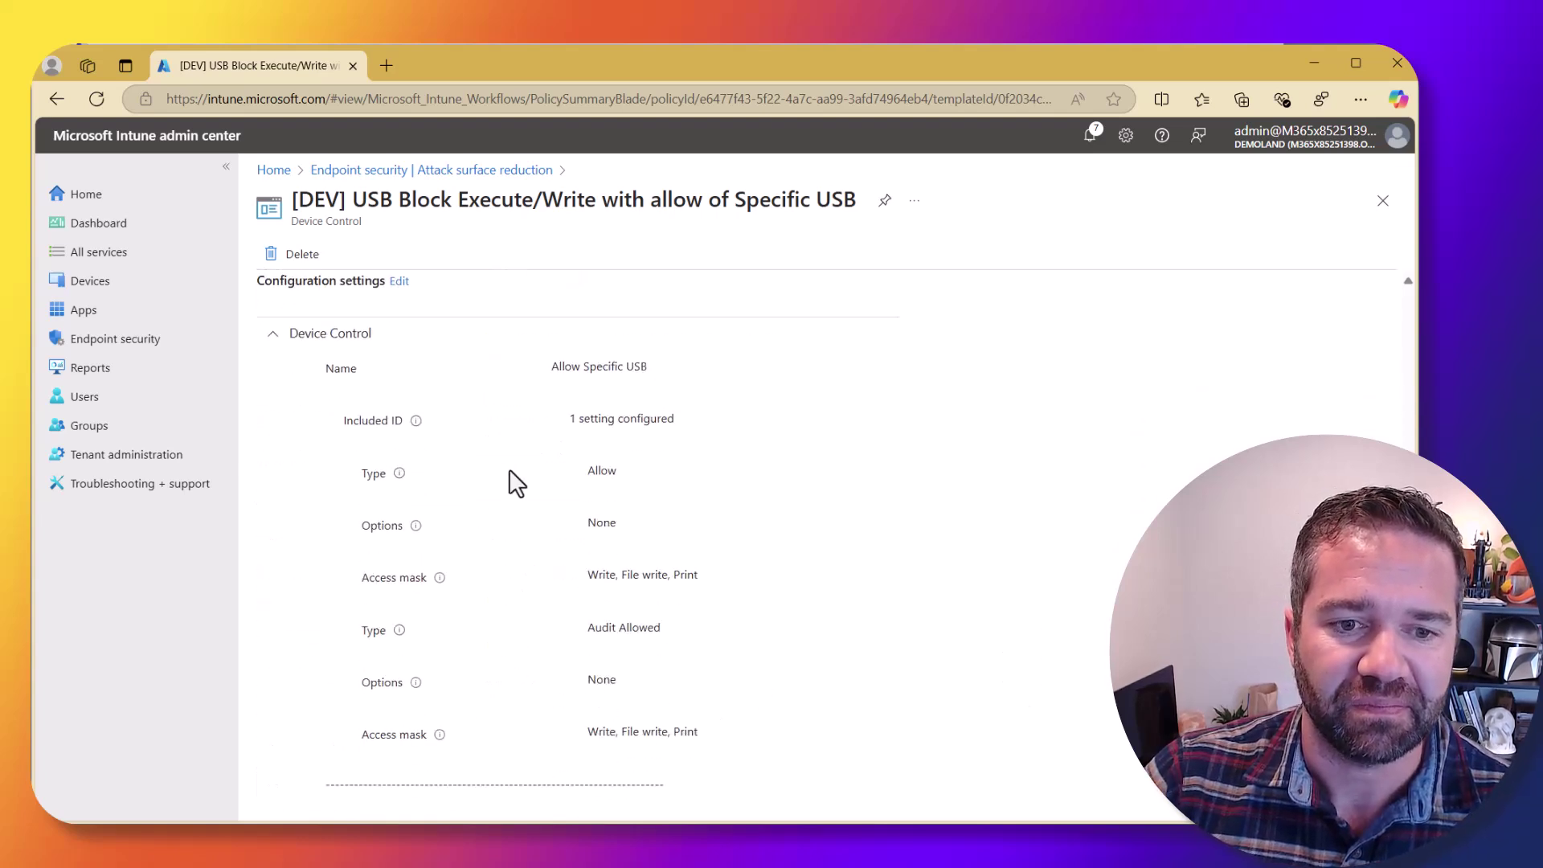
Edit the duplicate's configuration settings so Block Removable Media's Deny entry covers every access type except Read.
{"action": "left_click", "coordinate": [396, 281]}
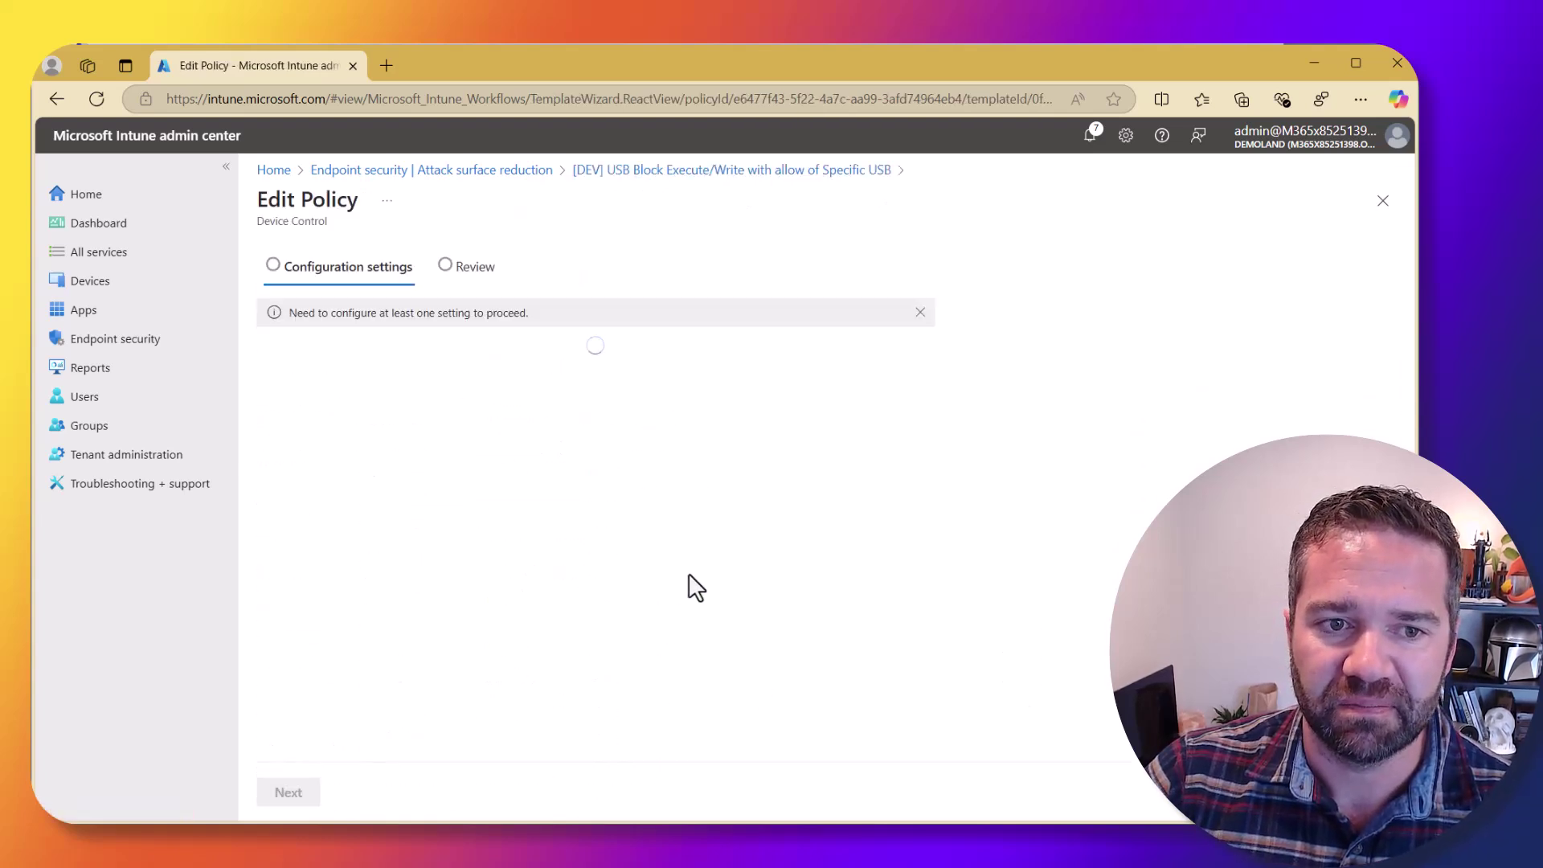
{"action": "scroll", "coordinate": [1073, 590], "scroll_direction": "down", "scroll_amount": 1}
{"action": "left_click", "coordinate": [712, 739]}
{"action": "scroll", "coordinate": [1087, 572], "scroll_direction": "down", "scroll_amount": 1}
{"action": "scroll", "coordinate": [1088, 572], "scroll_direction": "down", "scroll_amount": 3}
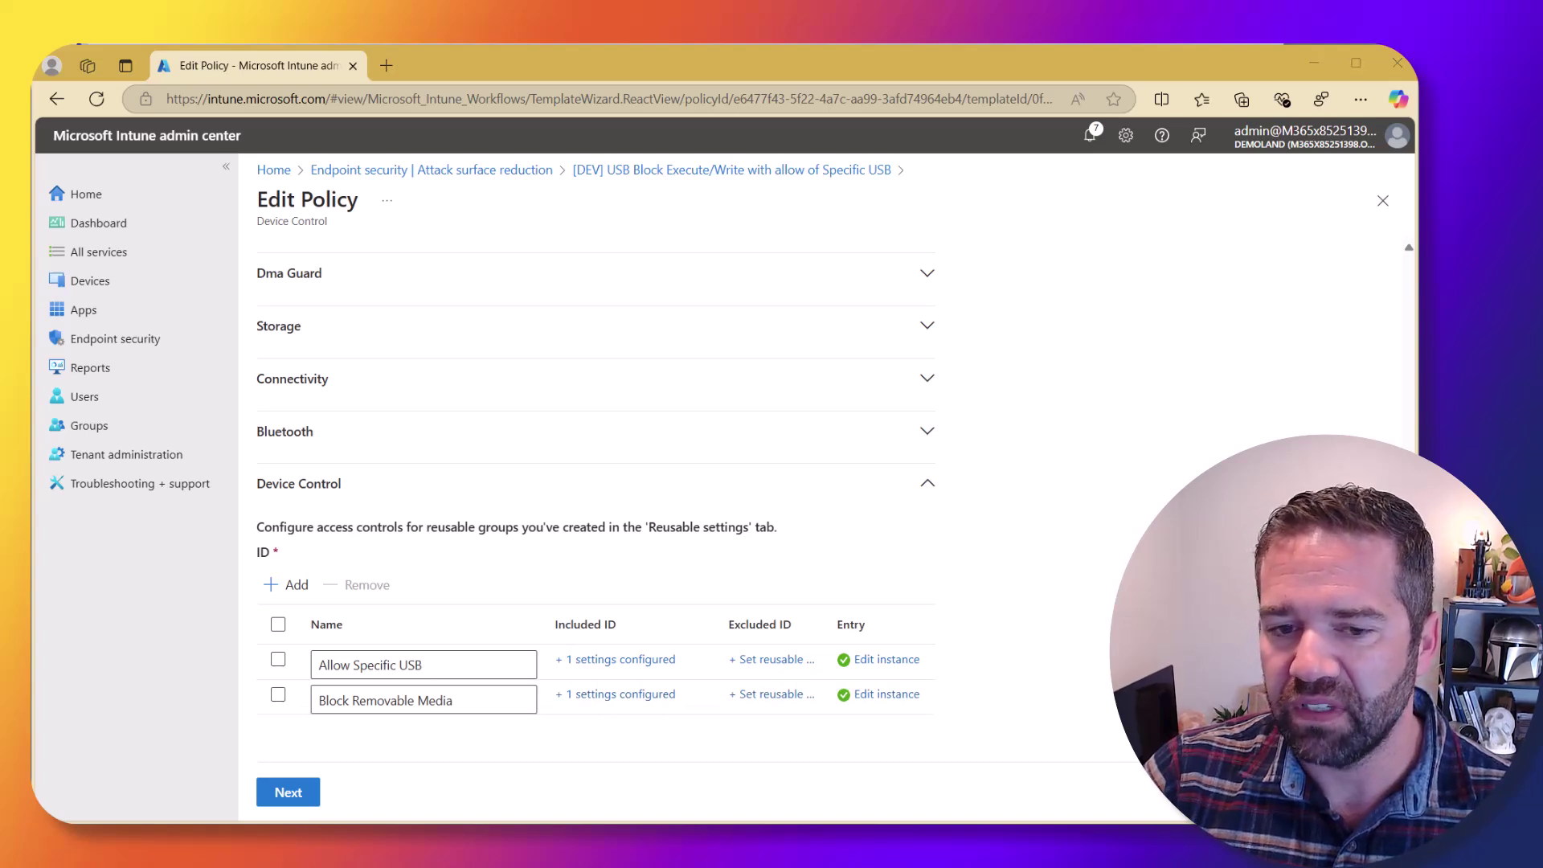
{"action": "left_click", "coordinate": [874, 695]}
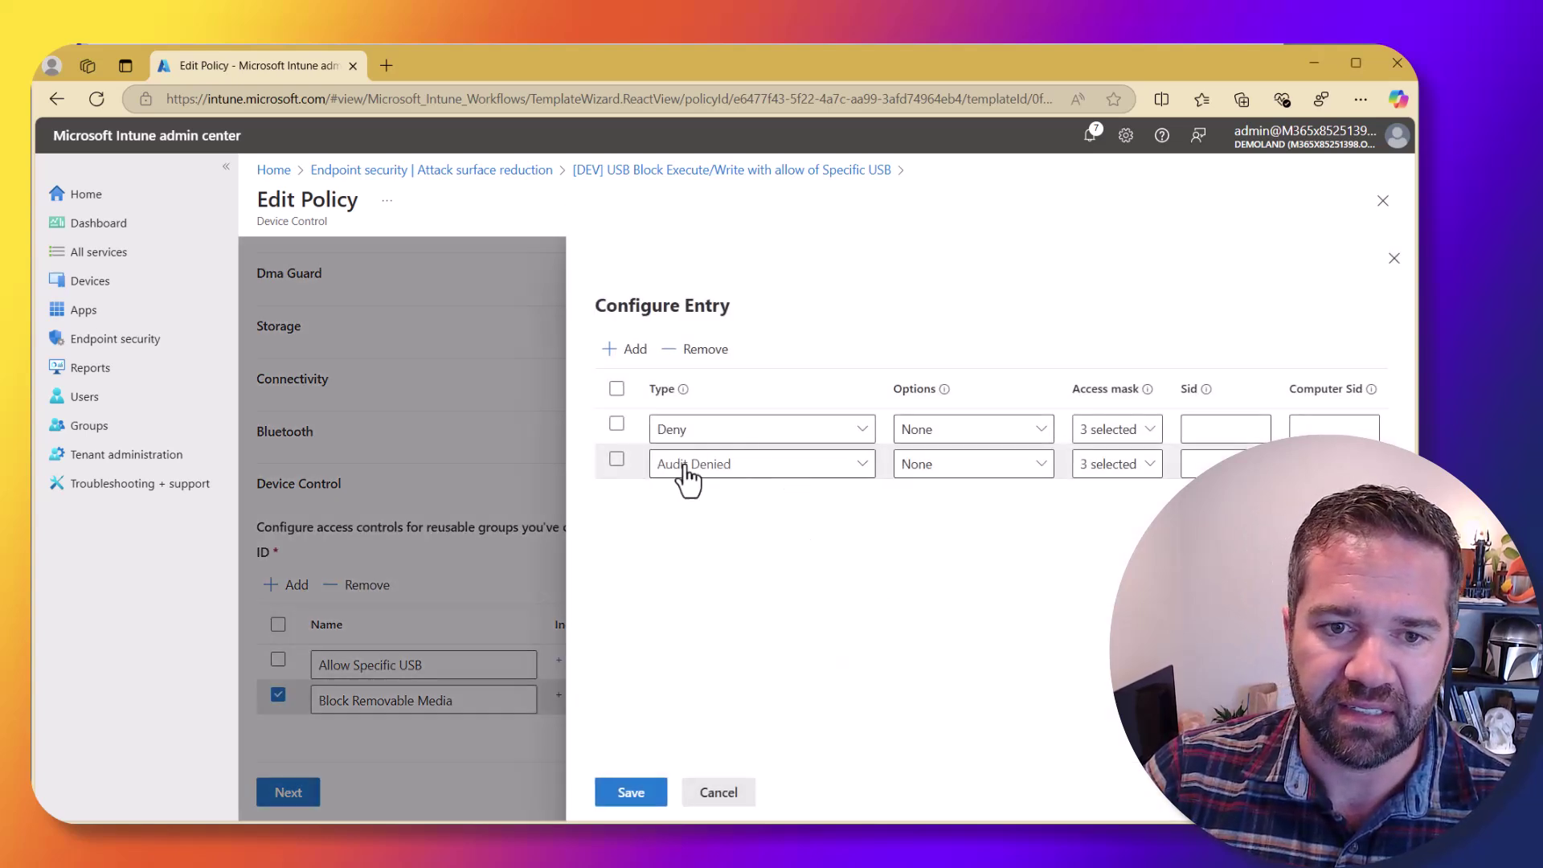
{"action": "left_click", "coordinate": [1135, 434]}
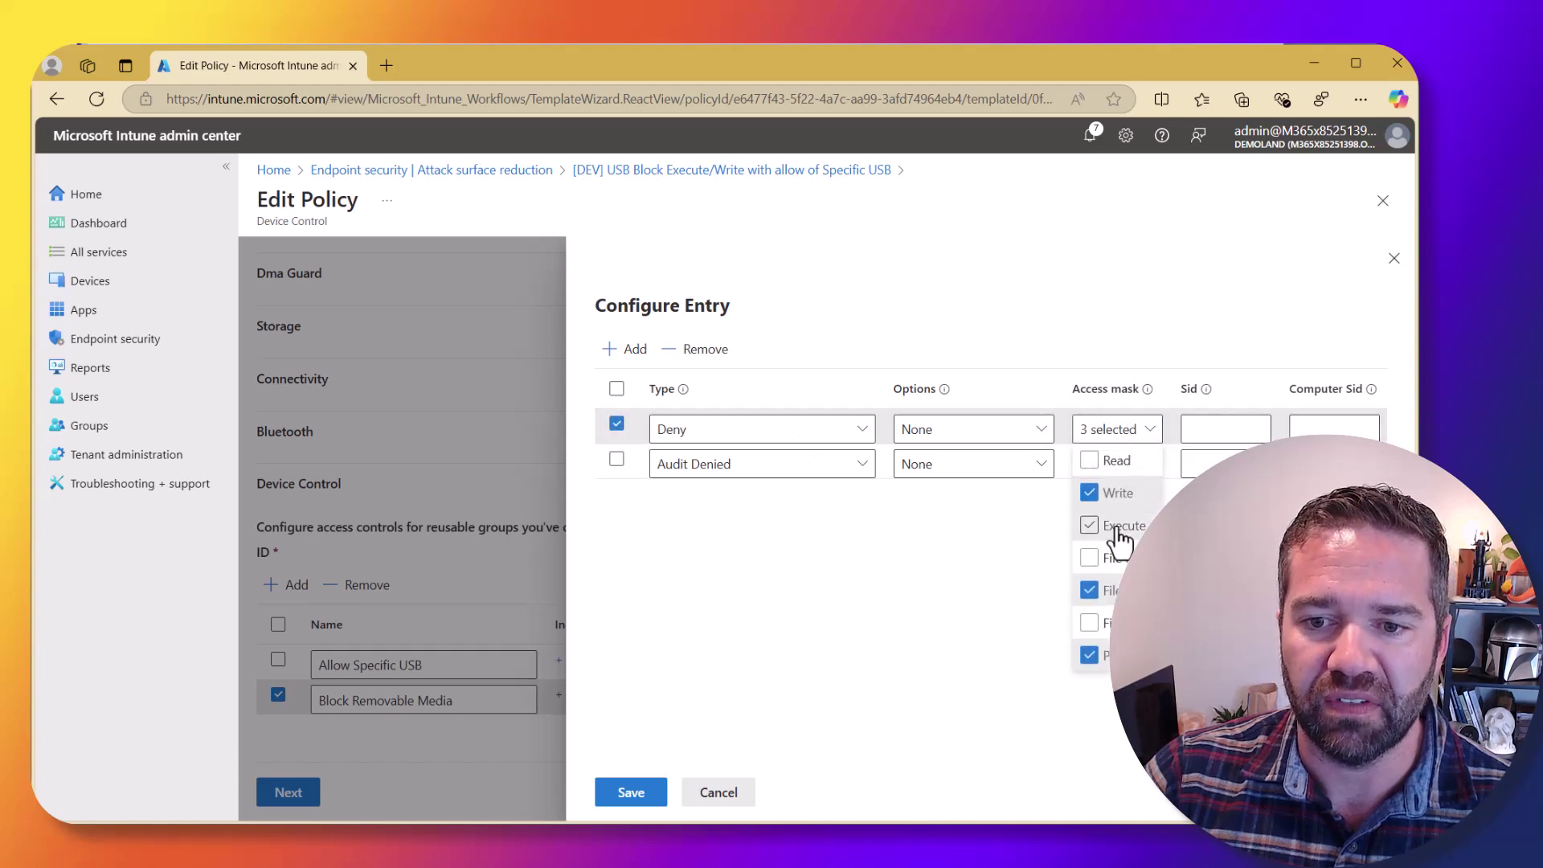
{"action": "left_click", "coordinate": [1089, 525]}
{"action": "left_click", "coordinate": [1089, 557]}
{"action": "left_click", "coordinate": [1089, 622]}
{"action": "left_click", "coordinate": [924, 735]}
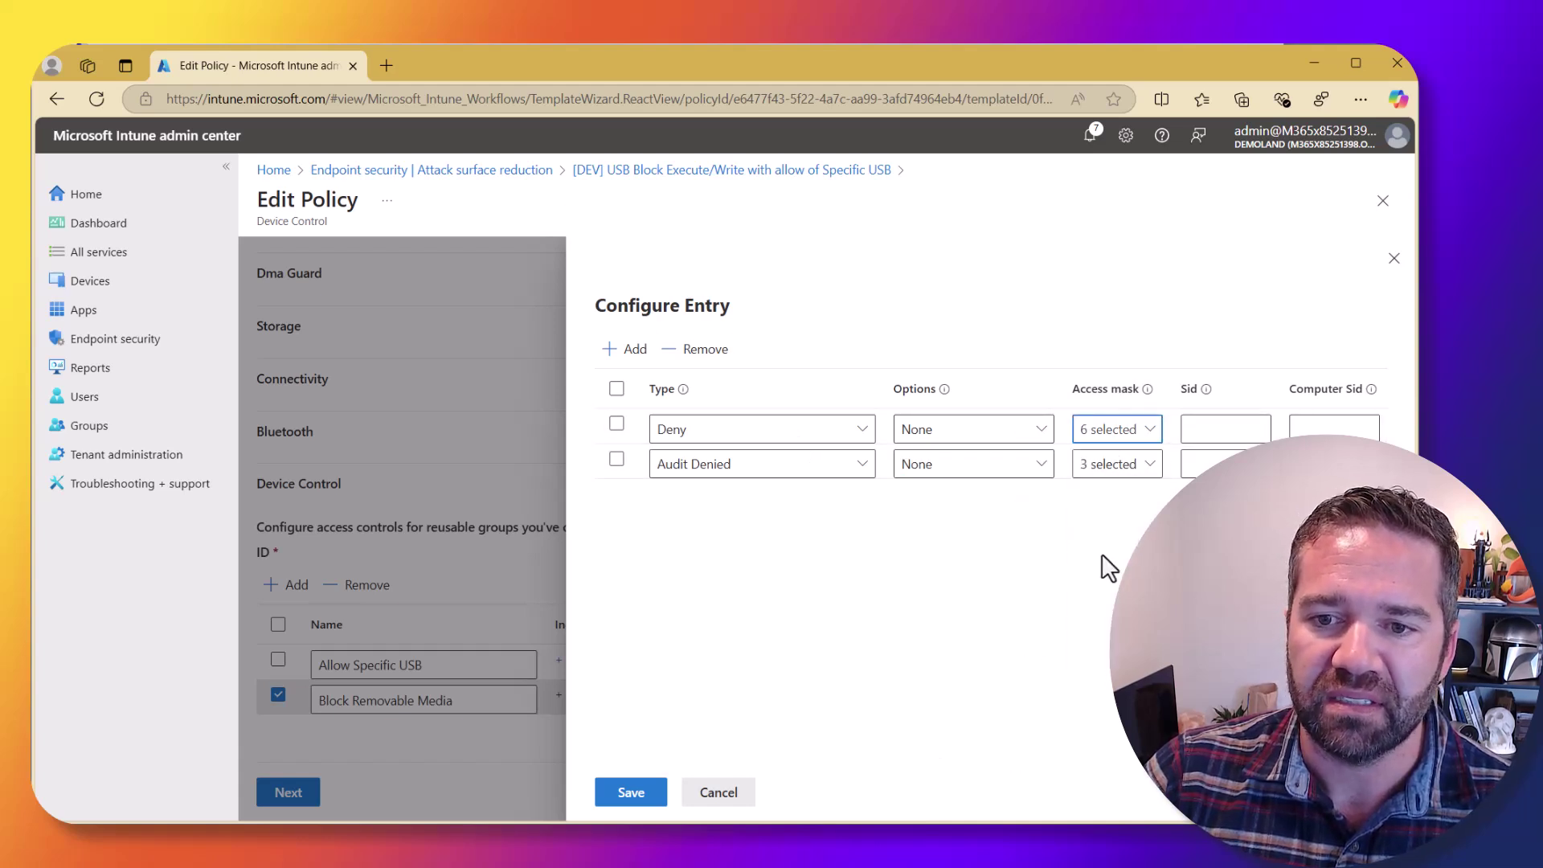
Extend Block Removable Media's Audit Denied entry with Read, Execute and the remaining file access types, and save the entries.
{"action": "left_click", "coordinate": [1117, 464]}
{"action": "left_click", "coordinate": [1116, 495]}
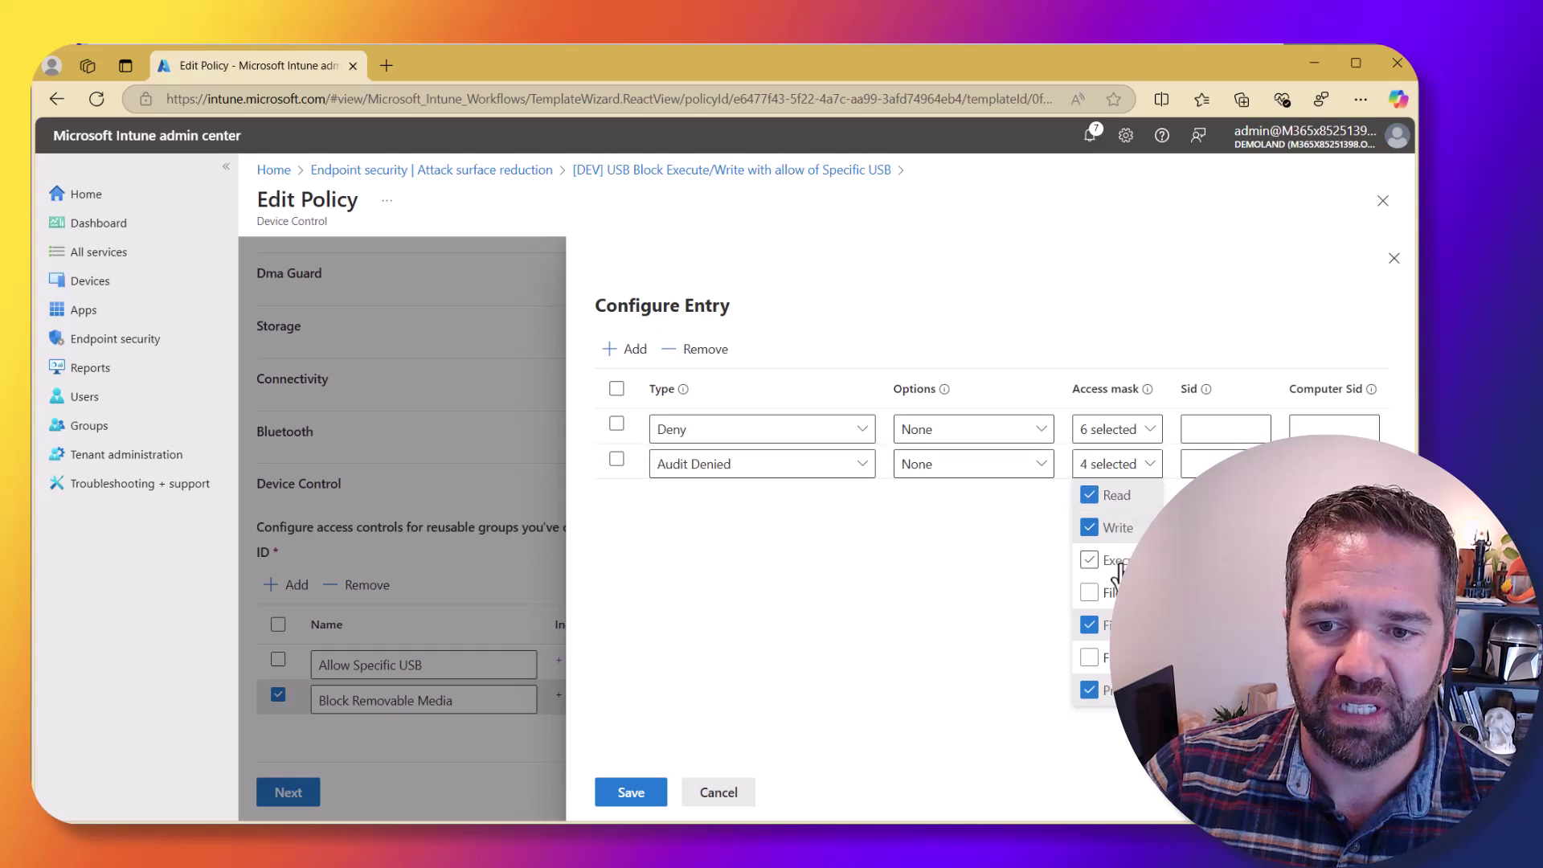
{"action": "left_click", "coordinate": [1090, 559]}
{"action": "left_click", "coordinate": [1090, 592]}
{"action": "left_click", "coordinate": [1089, 657]}
{"action": "left_click", "coordinate": [635, 794]}
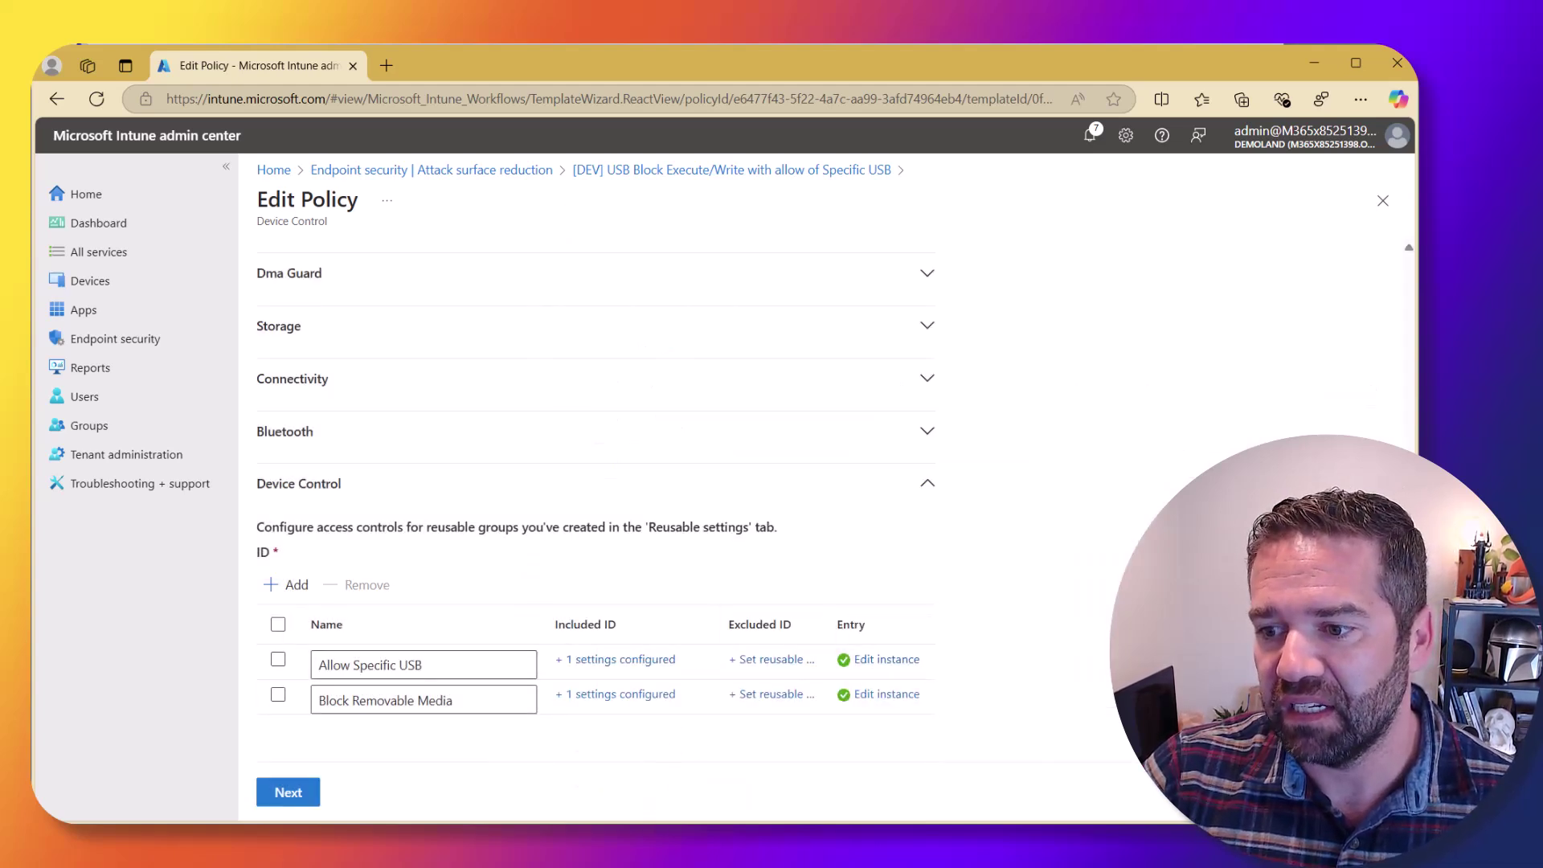
Set the Allow Specific USB rule's Allow entry to cover all access types and save it.
{"action": "left_click", "coordinate": [872, 661]}
{"action": "left_click", "coordinate": [1117, 429]}
{"action": "left_click", "coordinate": [1117, 526]}
{"action": "left_click", "coordinate": [1107, 466]}
{"action": "left_click", "coordinate": [1099, 557]}
{"action": "left_click", "coordinate": [1096, 622]}
{"action": "left_click", "coordinate": [630, 792]}
Extend the Allow Specific USB rule's Audit Allowed entry with Read, Execute and the remaining file access types, and save.
{"action": "left_click", "coordinate": [868, 664]}
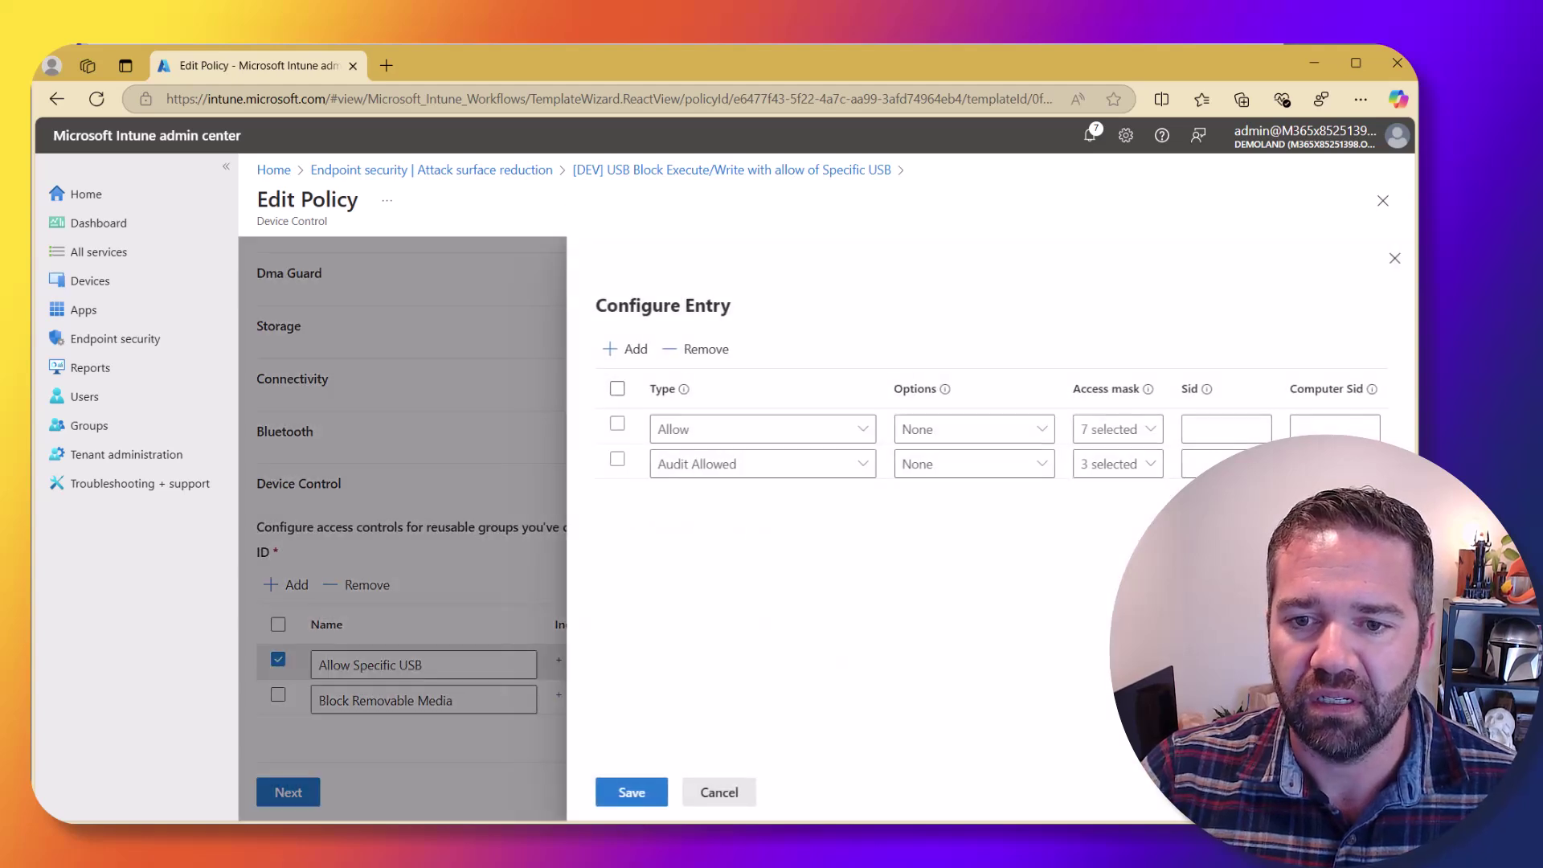
{"action": "left_click", "coordinate": [1127, 466]}
{"action": "left_click", "coordinate": [1117, 529]}
{"action": "left_click", "coordinate": [1101, 494]}
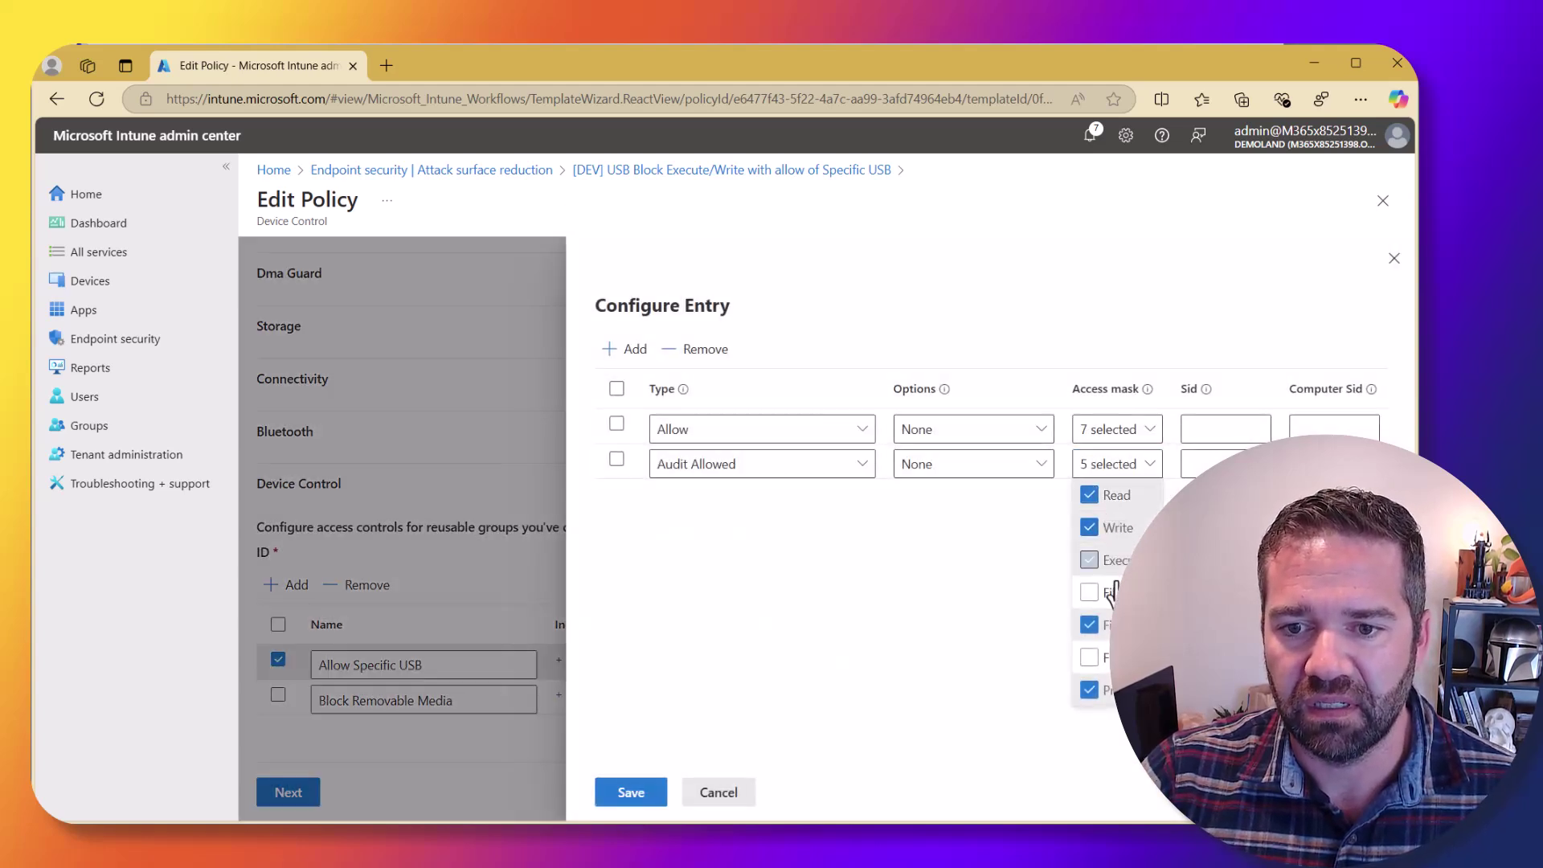
{"action": "left_click", "coordinate": [1100, 560]}
{"action": "left_click", "coordinate": [1088, 657]}
{"action": "left_click", "coordinate": [632, 793]}
Proceed to the review, save the edited policy, and switch to the PowerPoint slide show.
{"action": "left_click", "coordinate": [279, 795]}
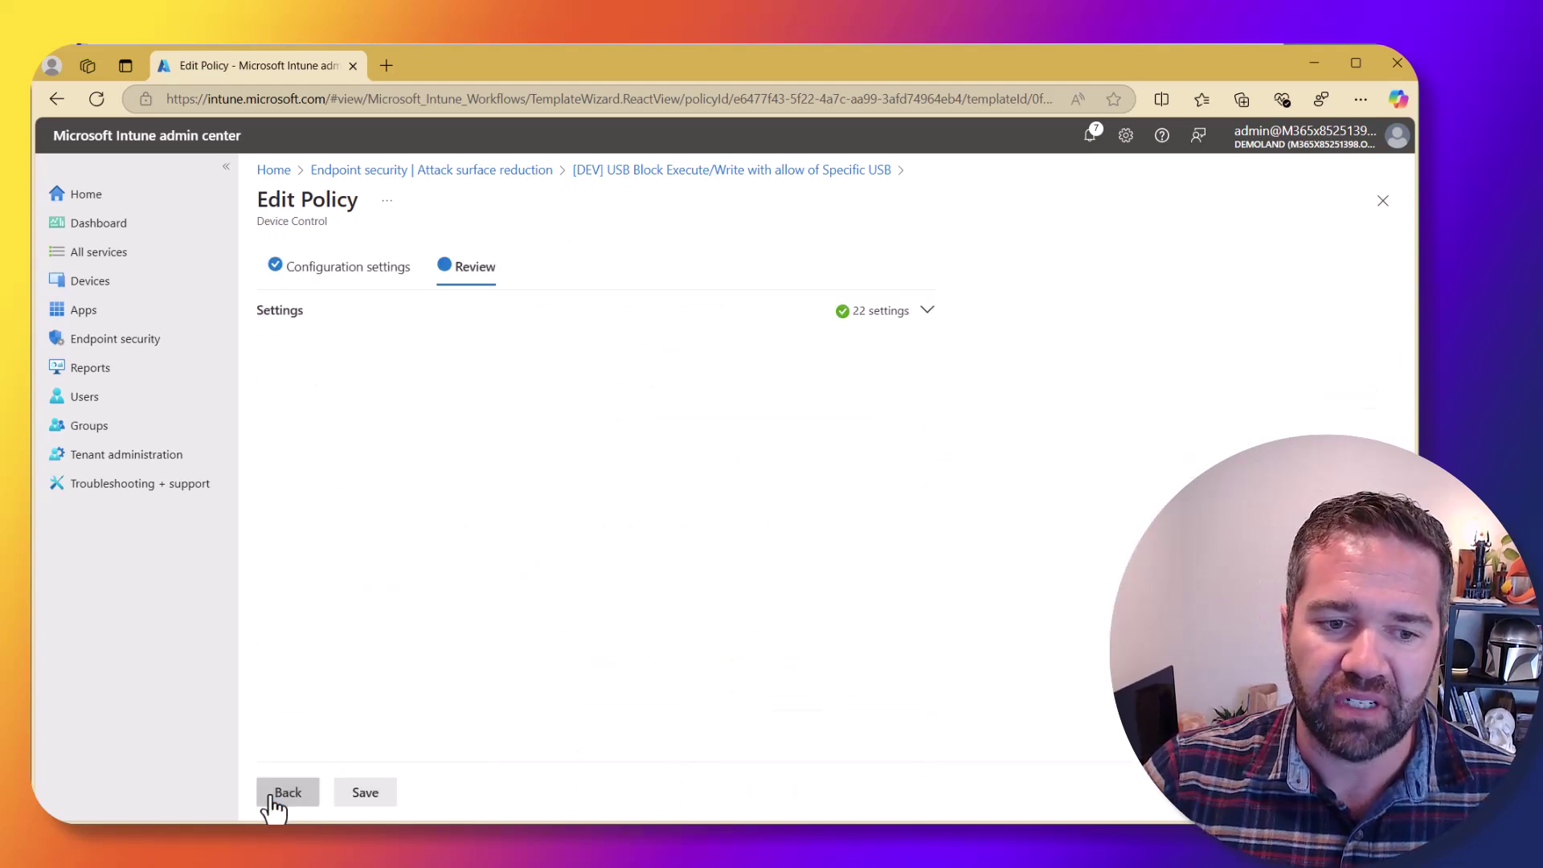
{"action": "left_click", "coordinate": [365, 793]}
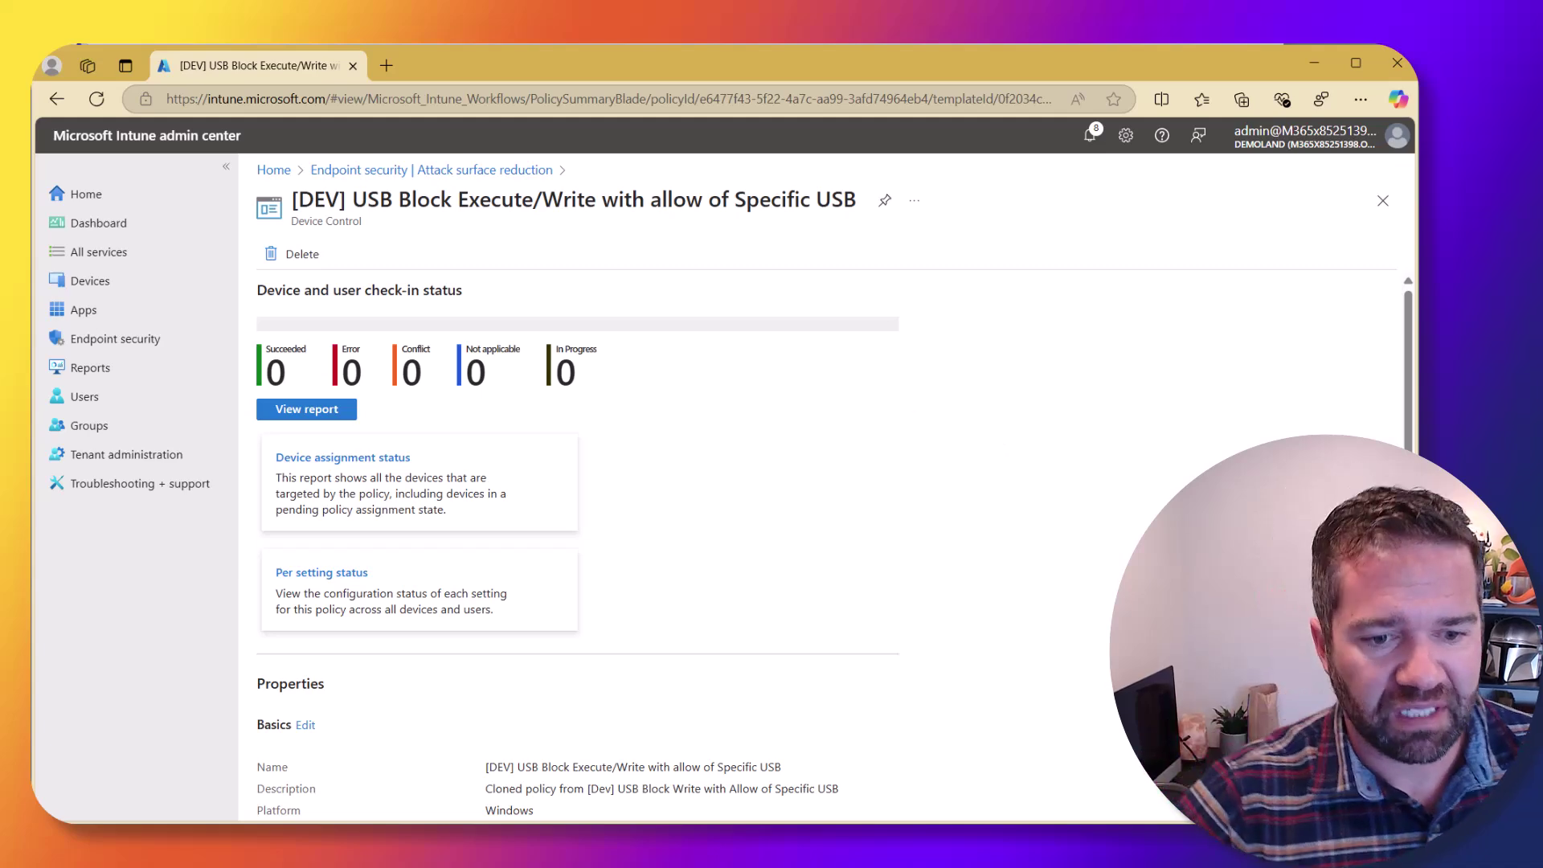
{"action": "key", "text": "alt+Tab"}
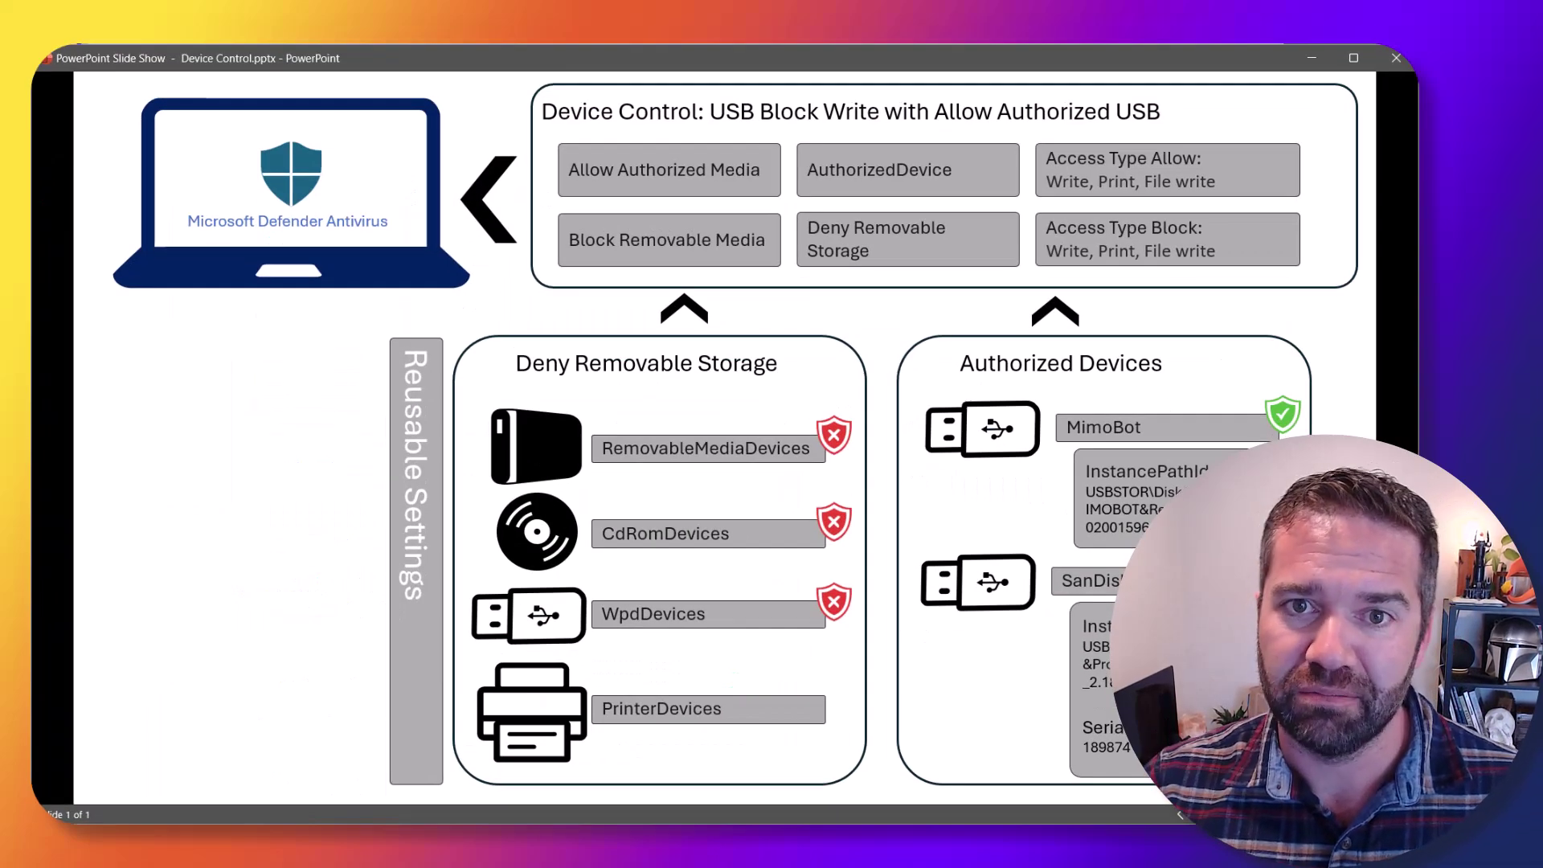